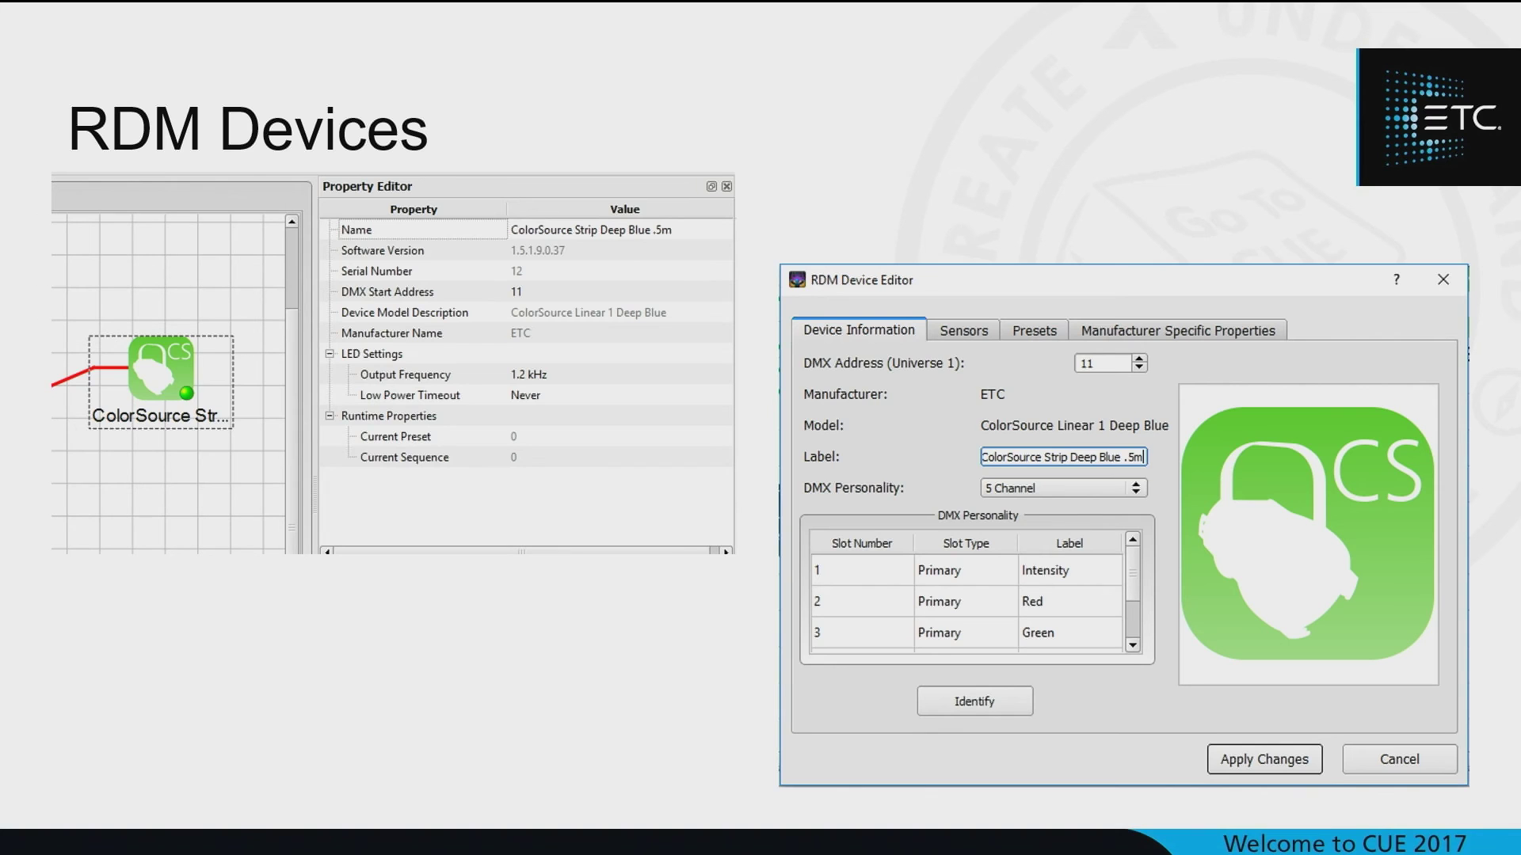
{"action": "key", "text": "Right"}
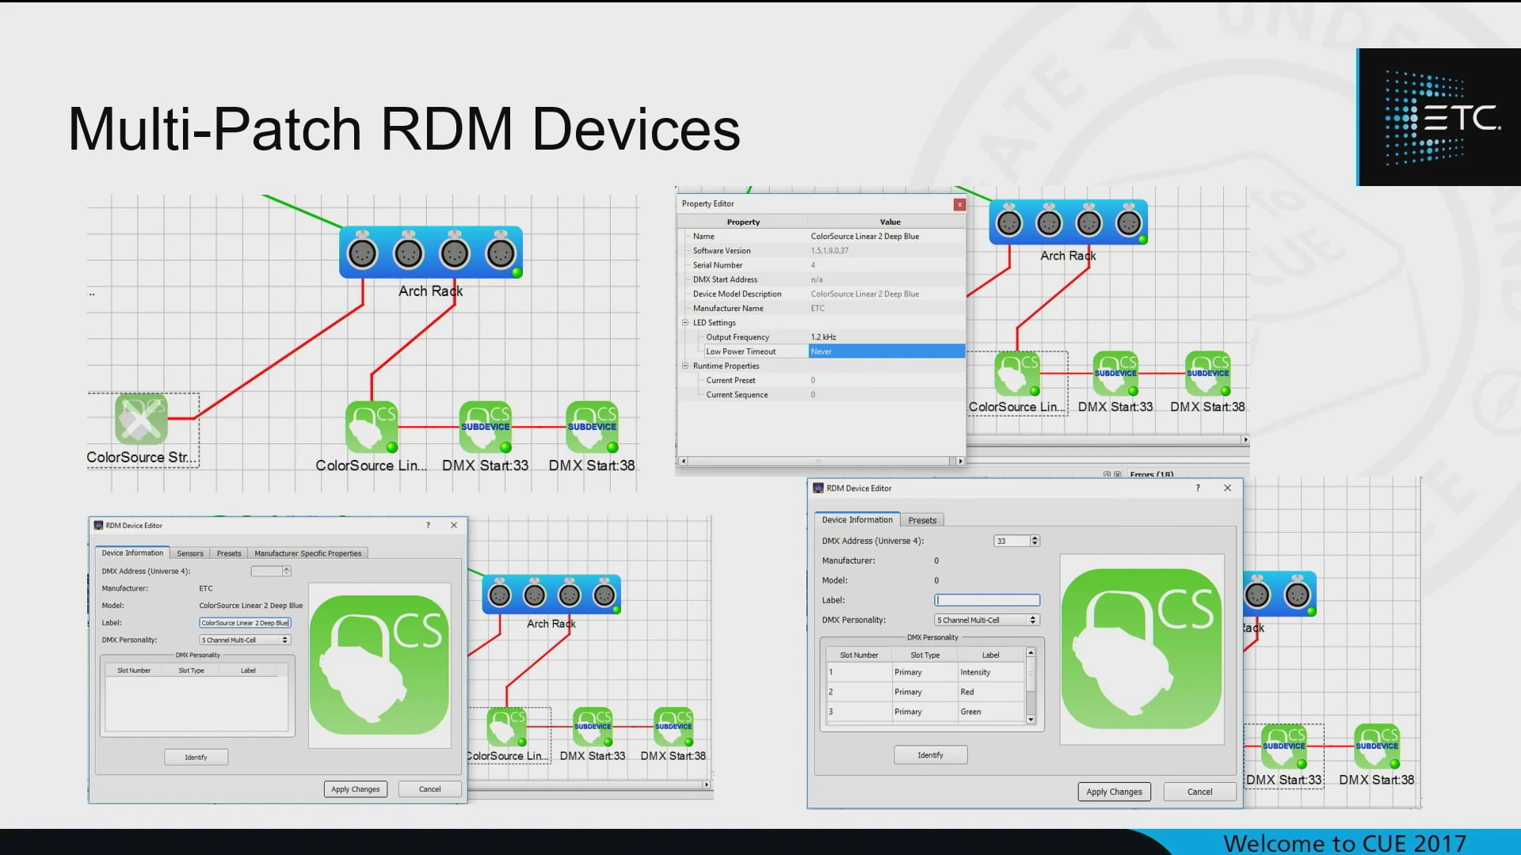
{"action": "key", "text": "Right"}
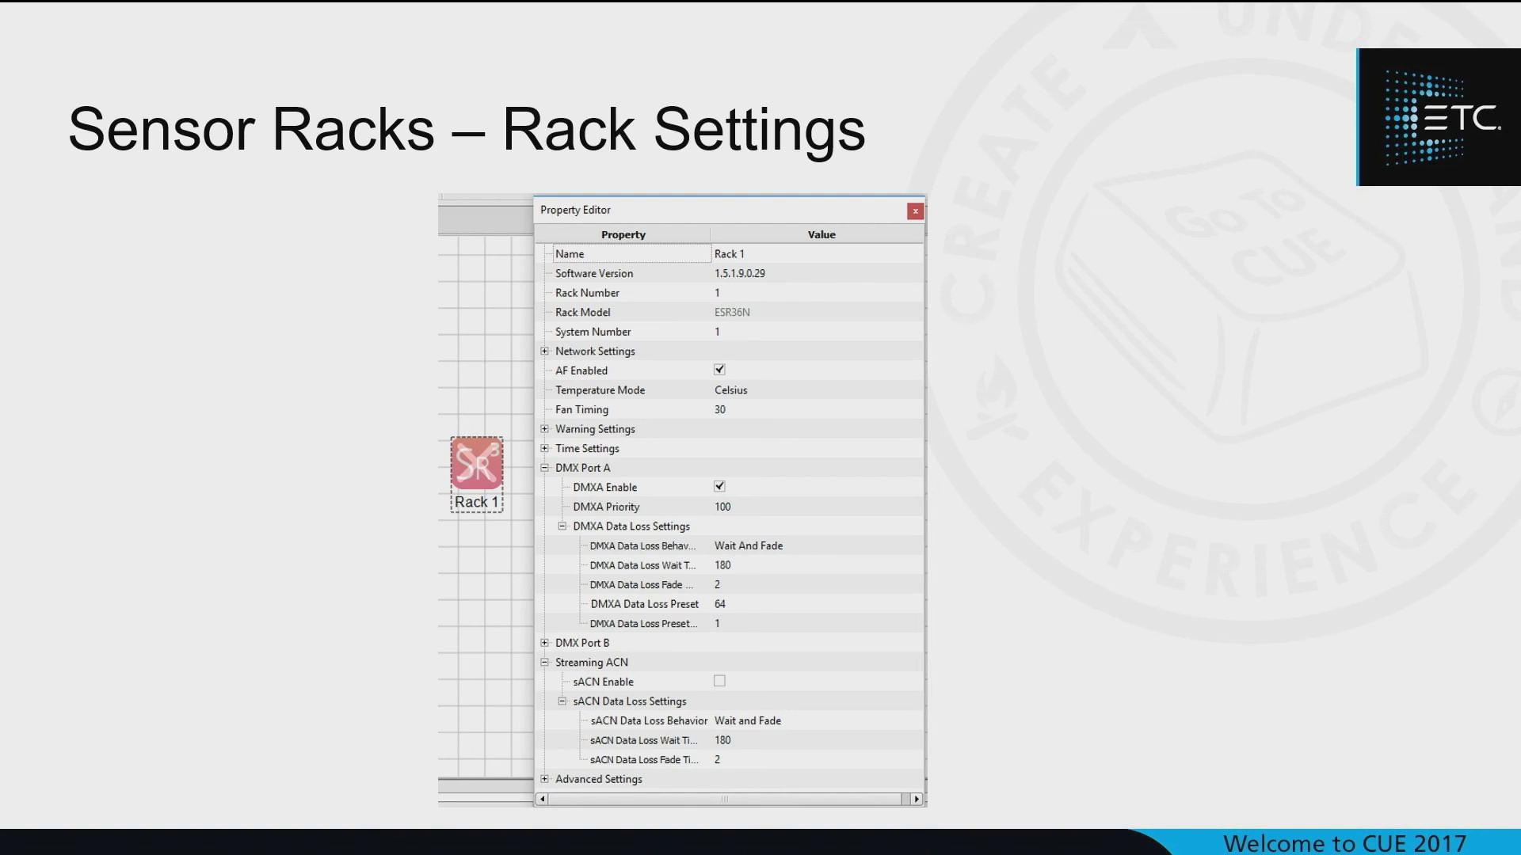
{"action": "key", "text": "Right"}
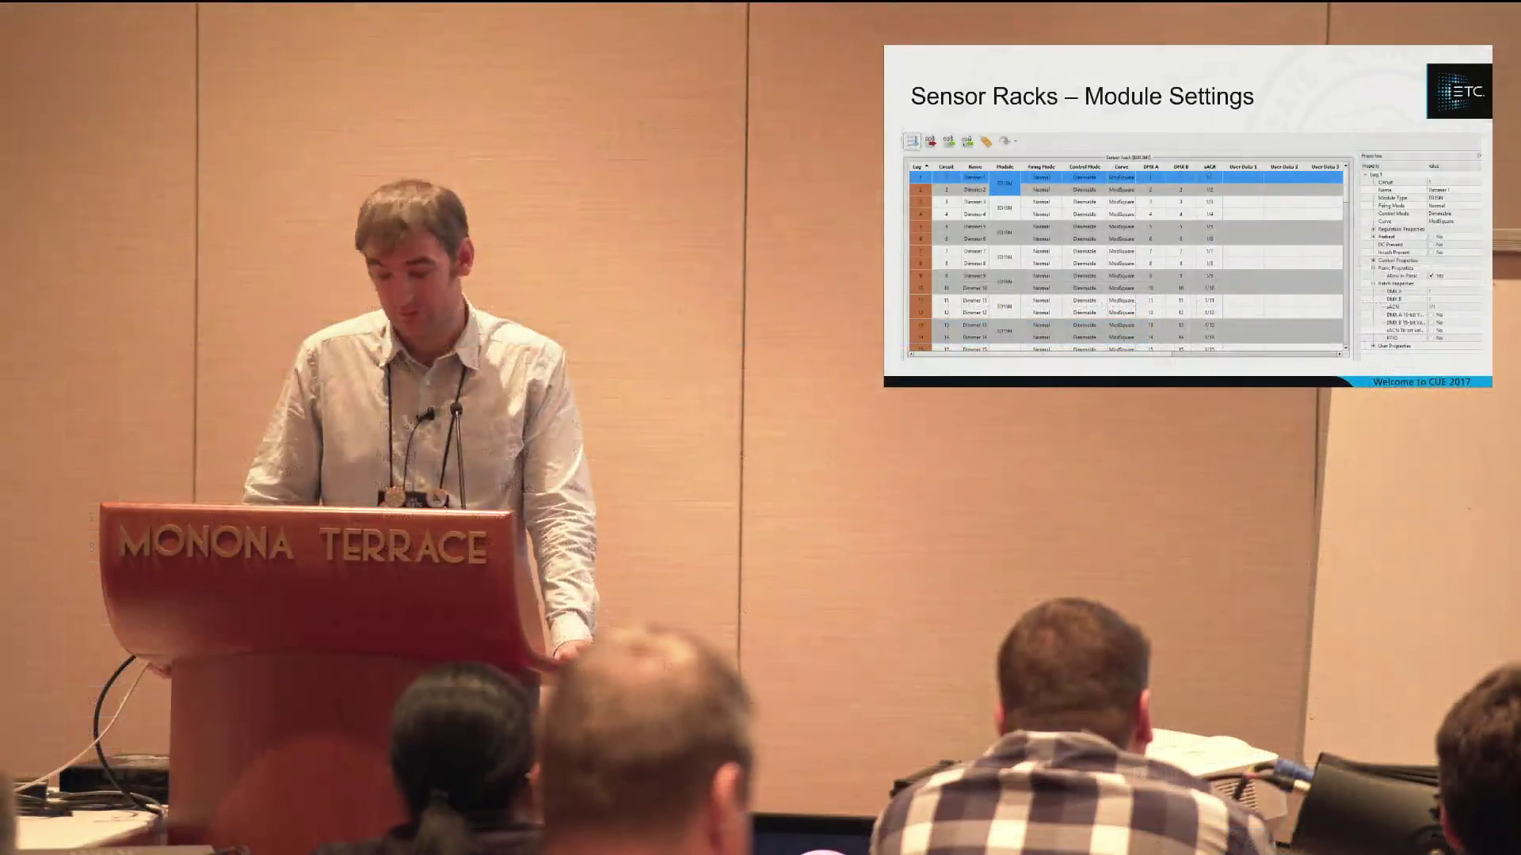
{"action": "key", "text": "Right"}
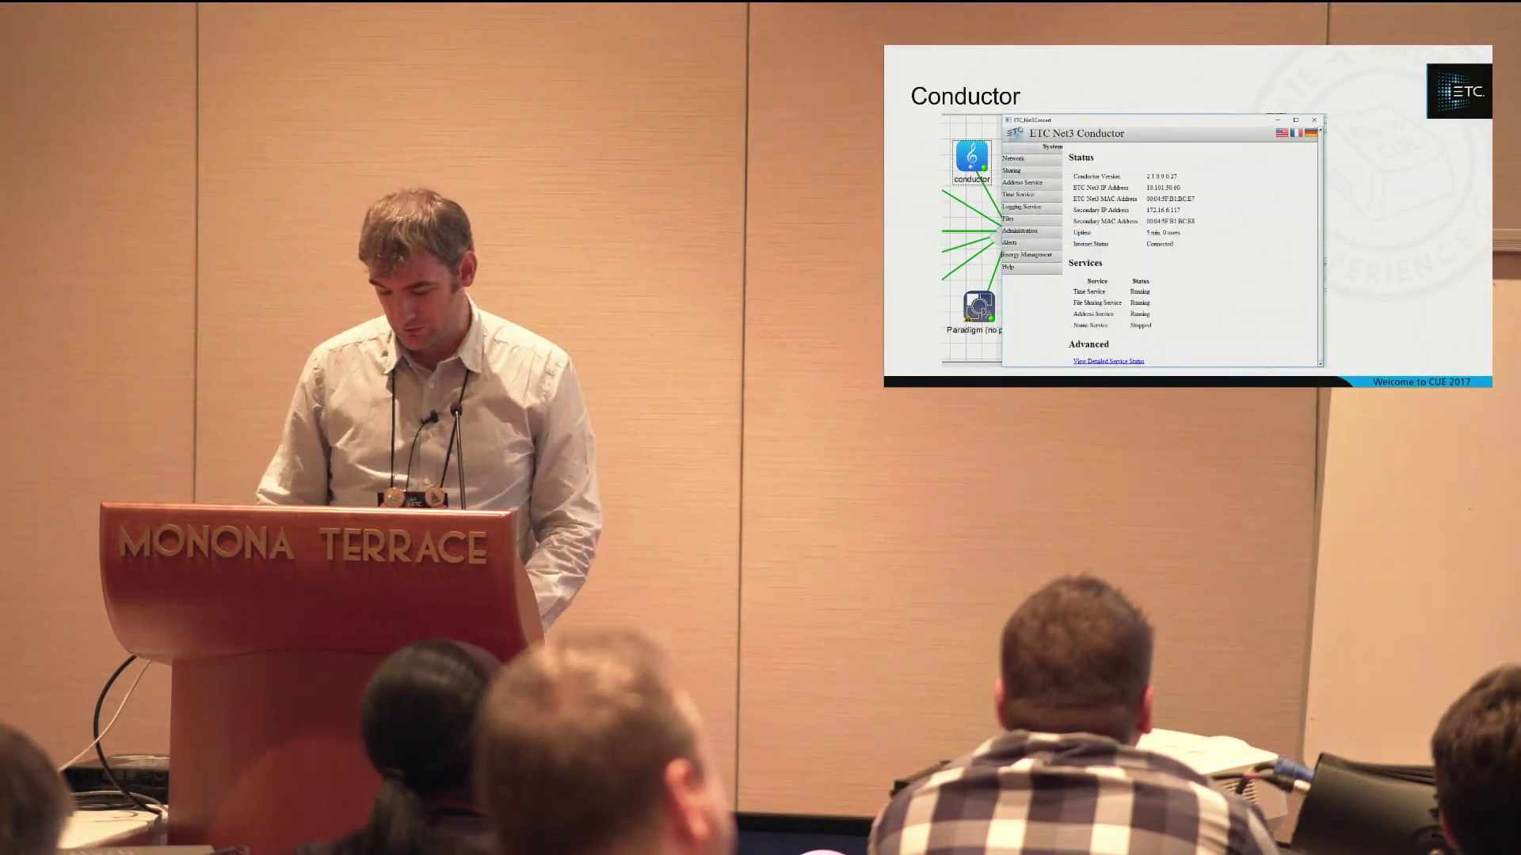
Step: Leave the slideshow for the desktop and open the Windows display settings
{"action": "key", "text": "Right"}
{"action": "key", "text": "Escape"}
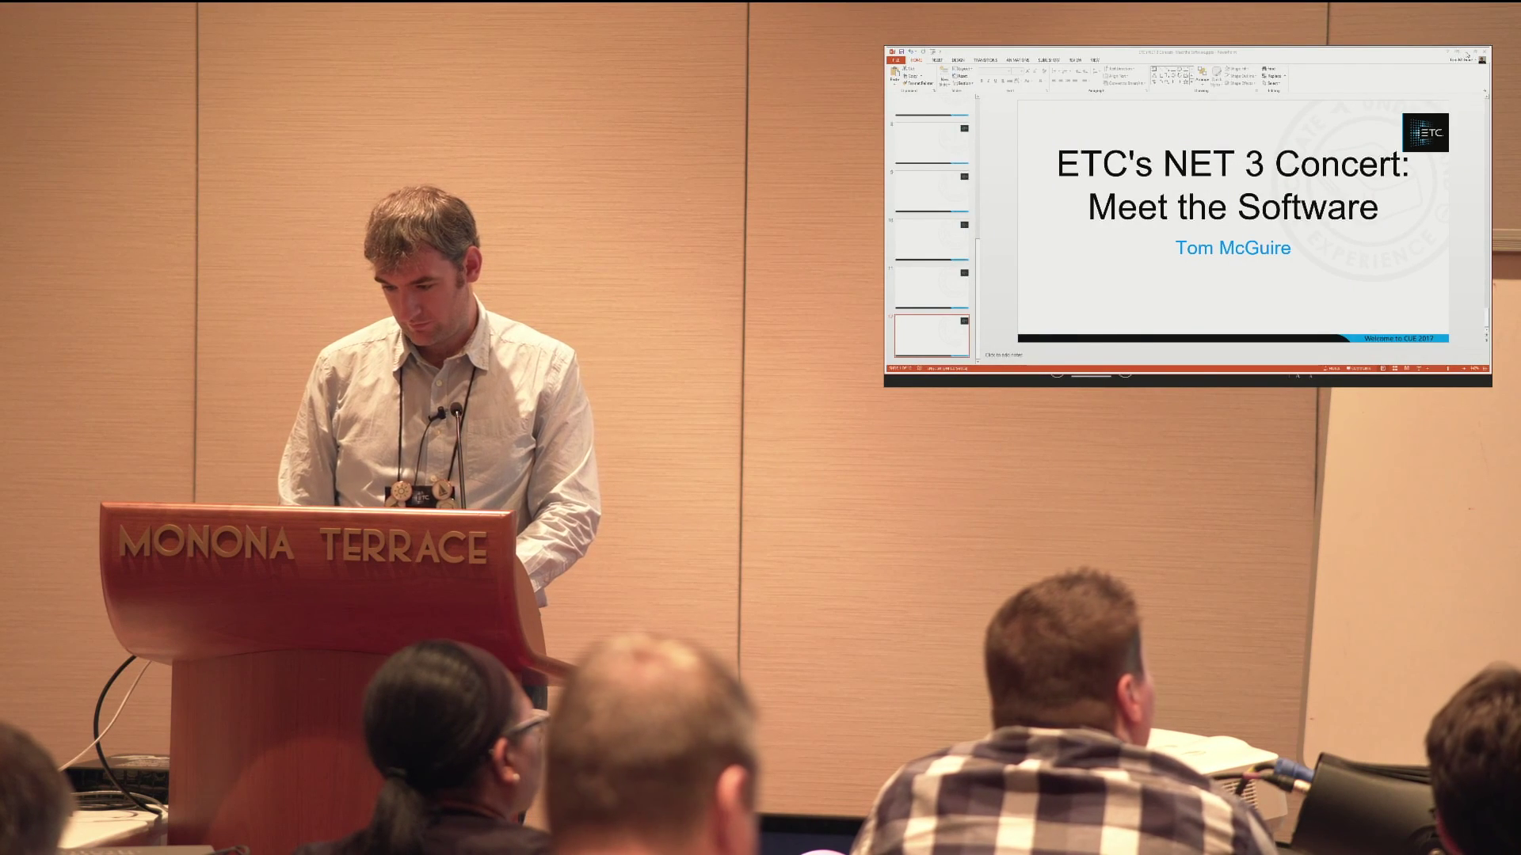
{"action": "left_click", "coordinate": [1465, 53]}
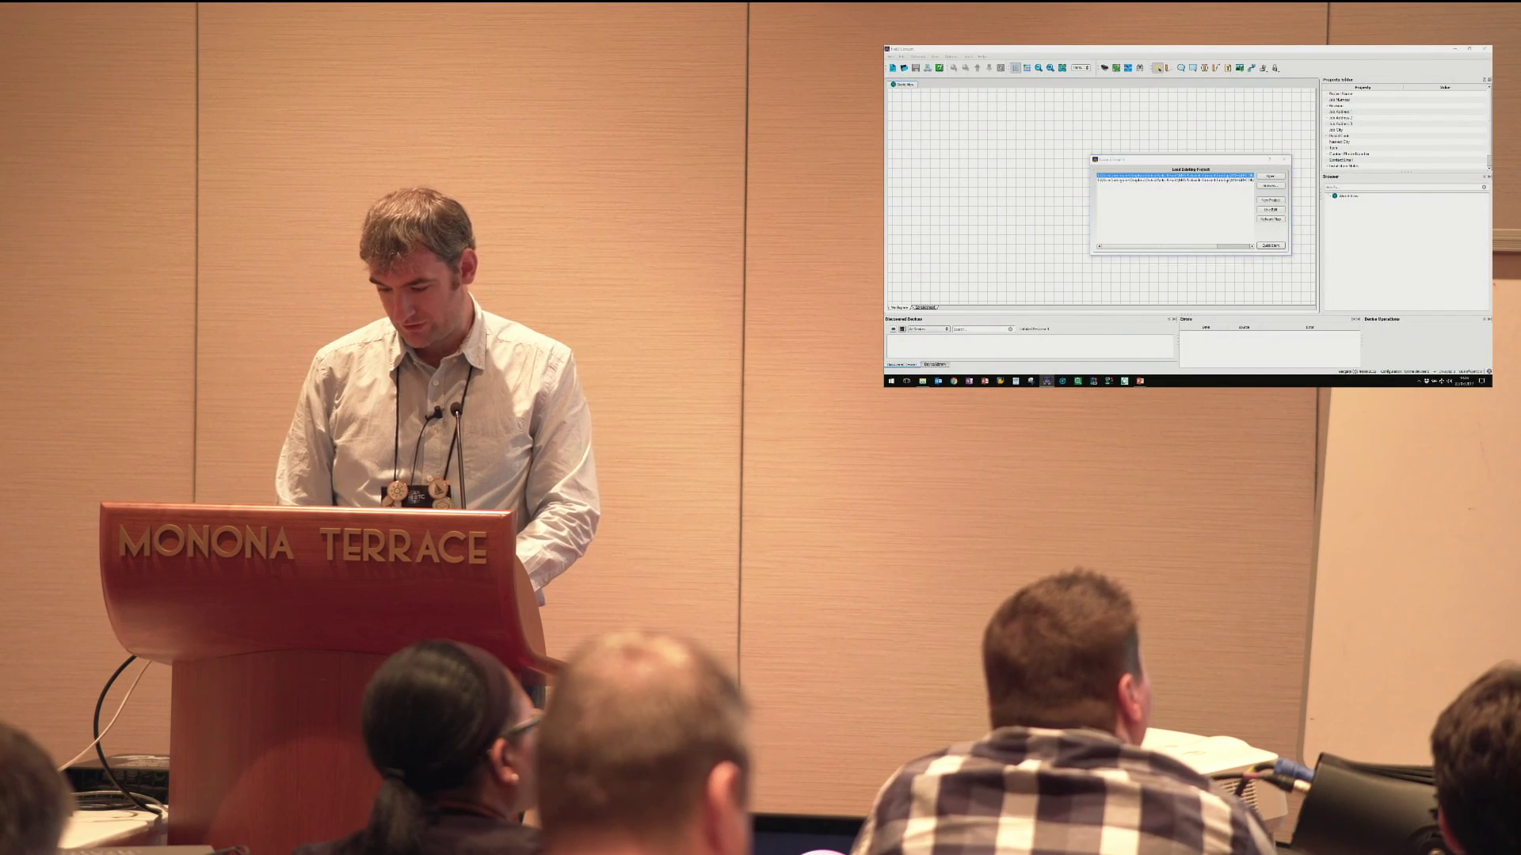
{"action": "key", "text": "super+d"}
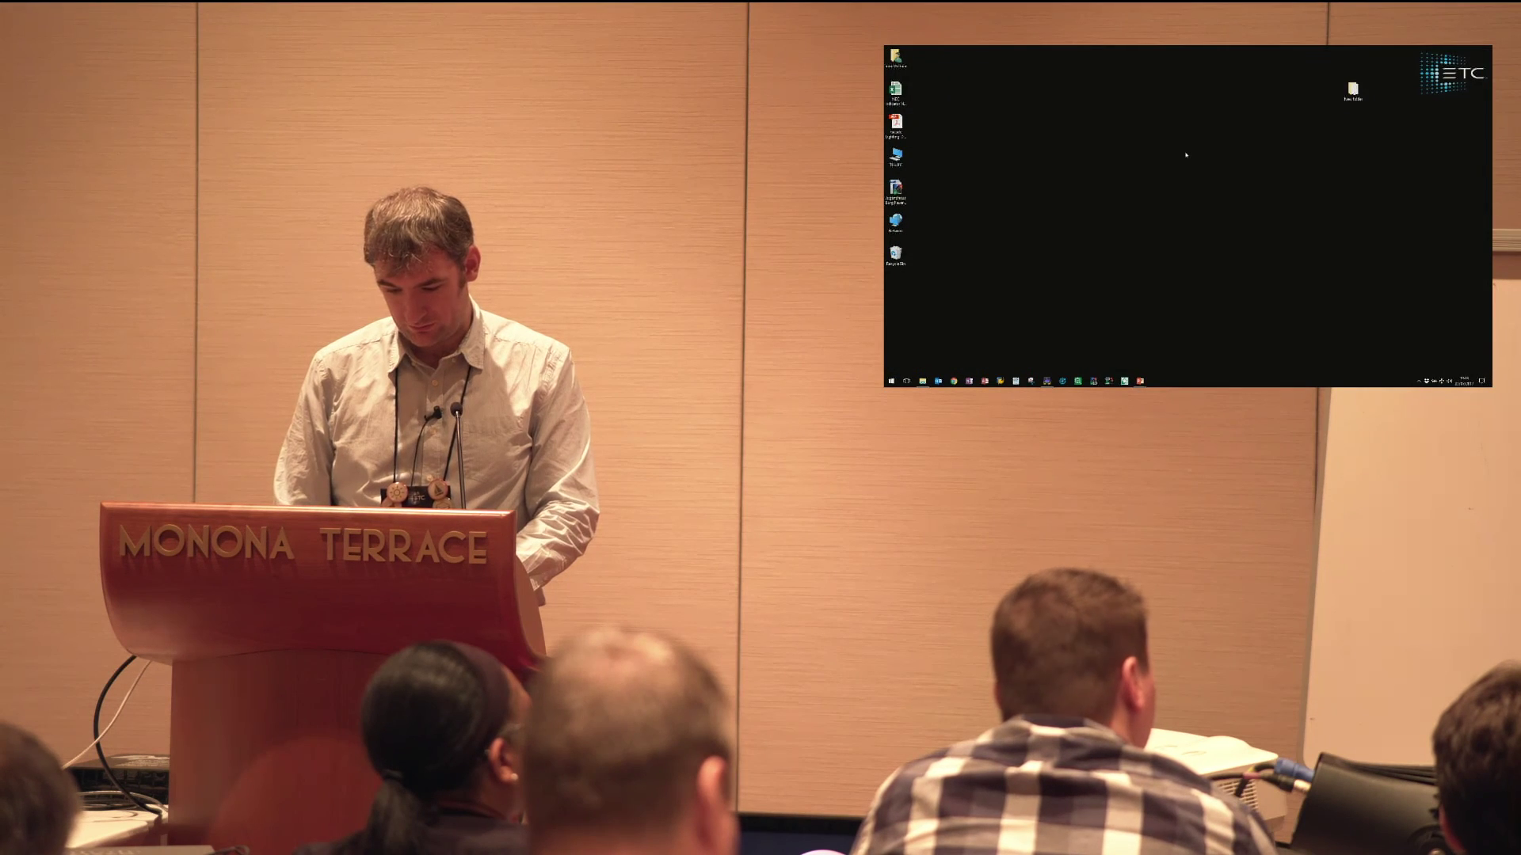
{"action": "right_click", "coordinate": [1186, 153]}
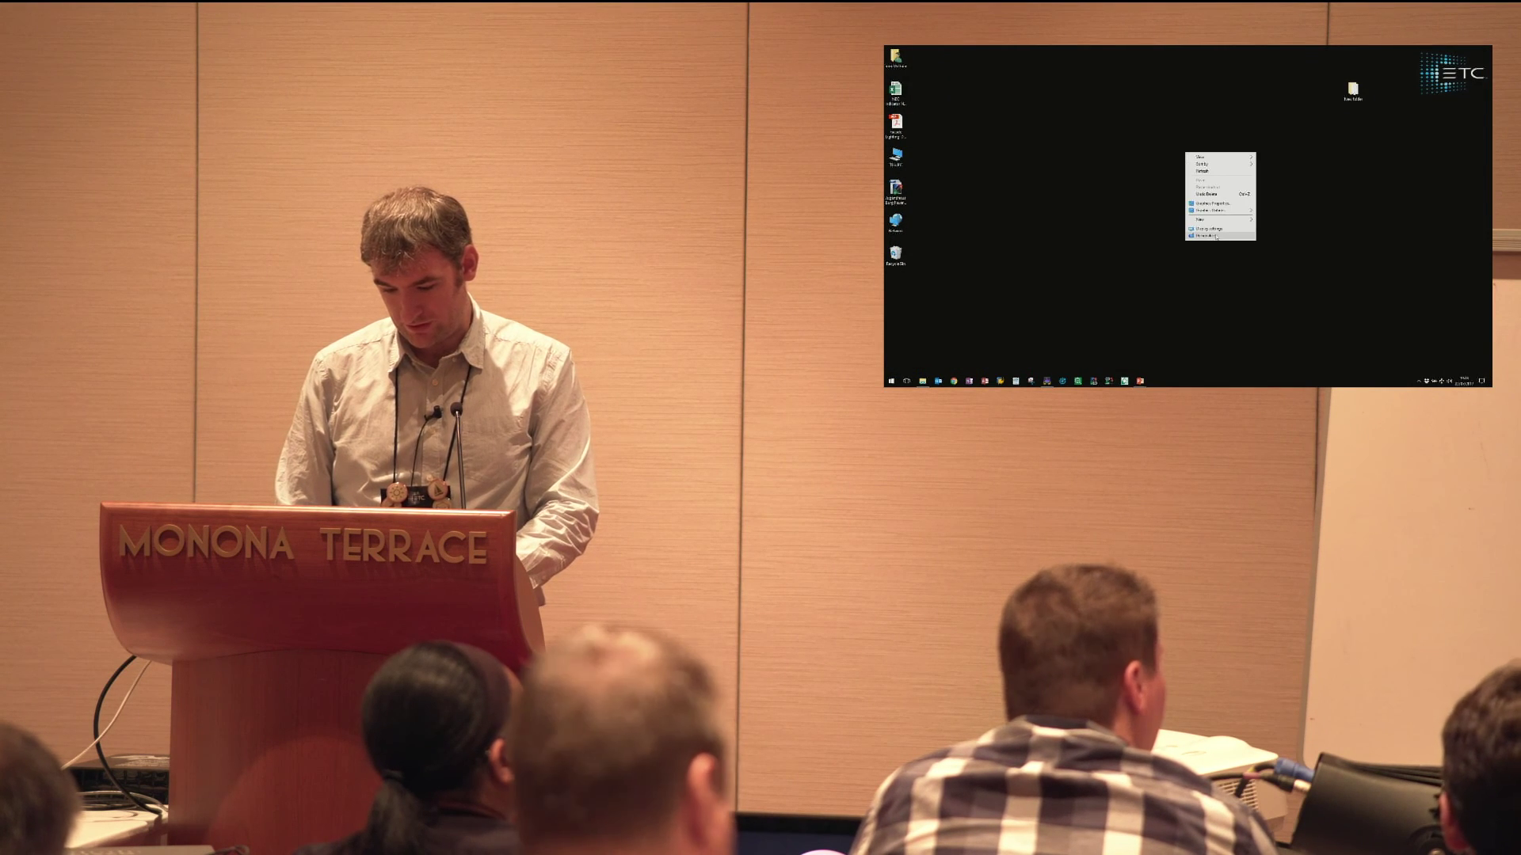
{"action": "left_click", "coordinate": [1206, 228]}
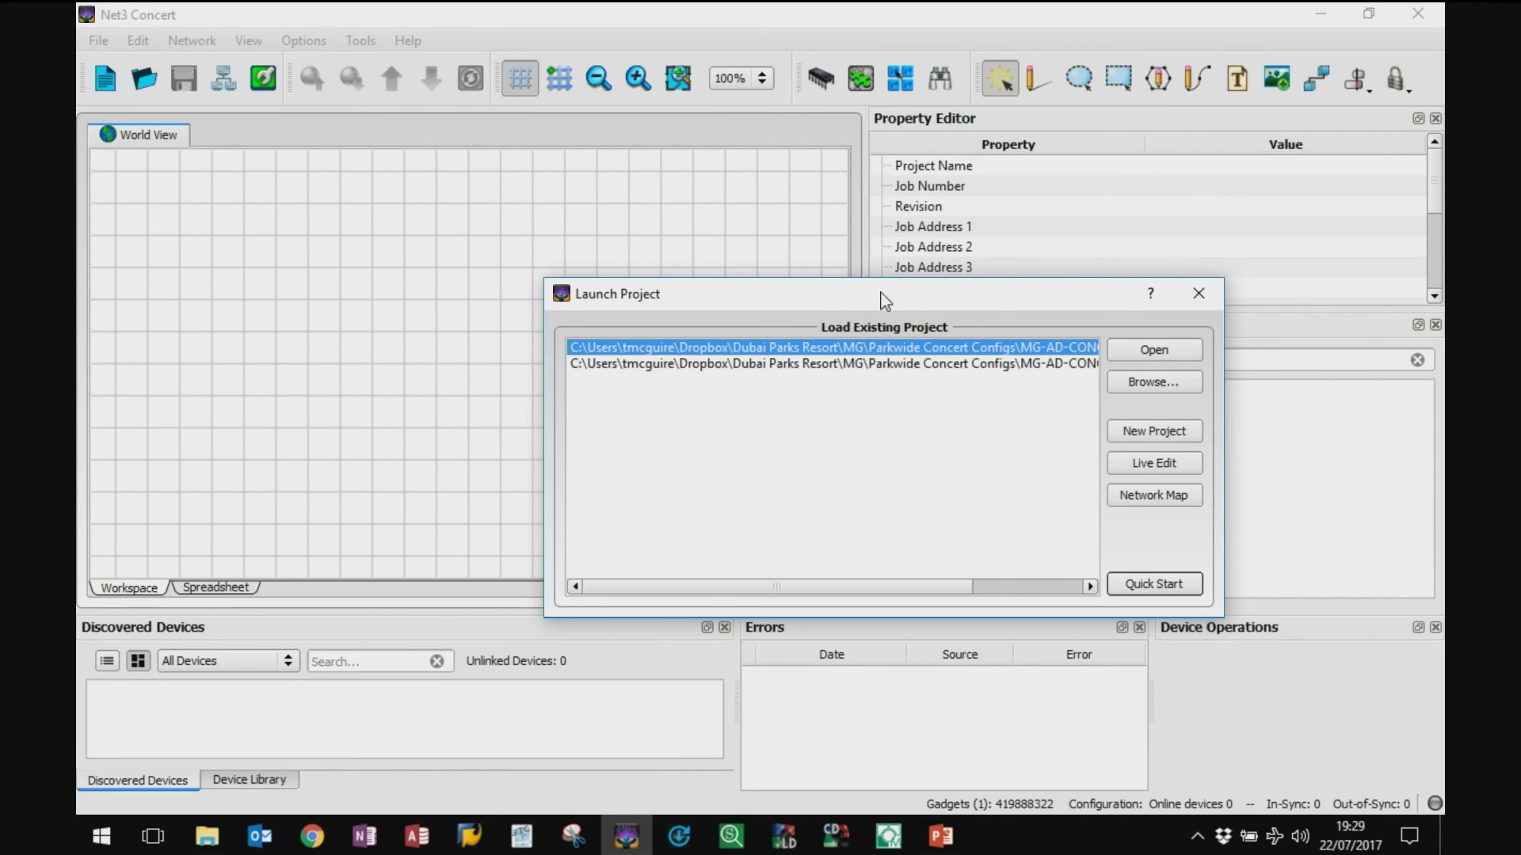
Step: Generate a network map from the Launch Project dialog
{"action": "left_click_drag", "start_coordinate": [885, 299], "coordinate": [775, 205]}
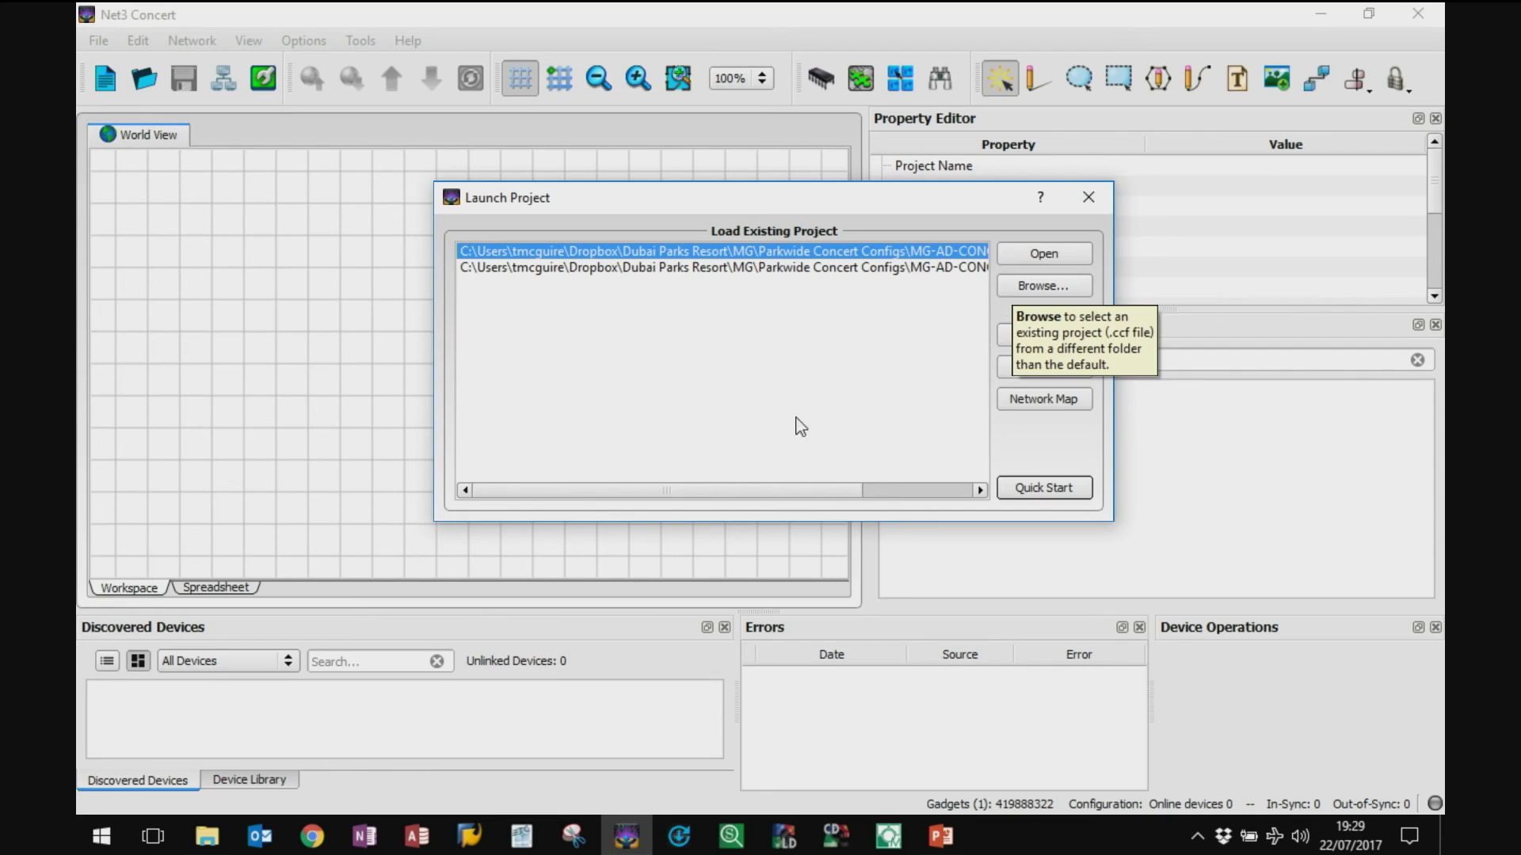
{"action": "left_click", "coordinate": [1044, 400]}
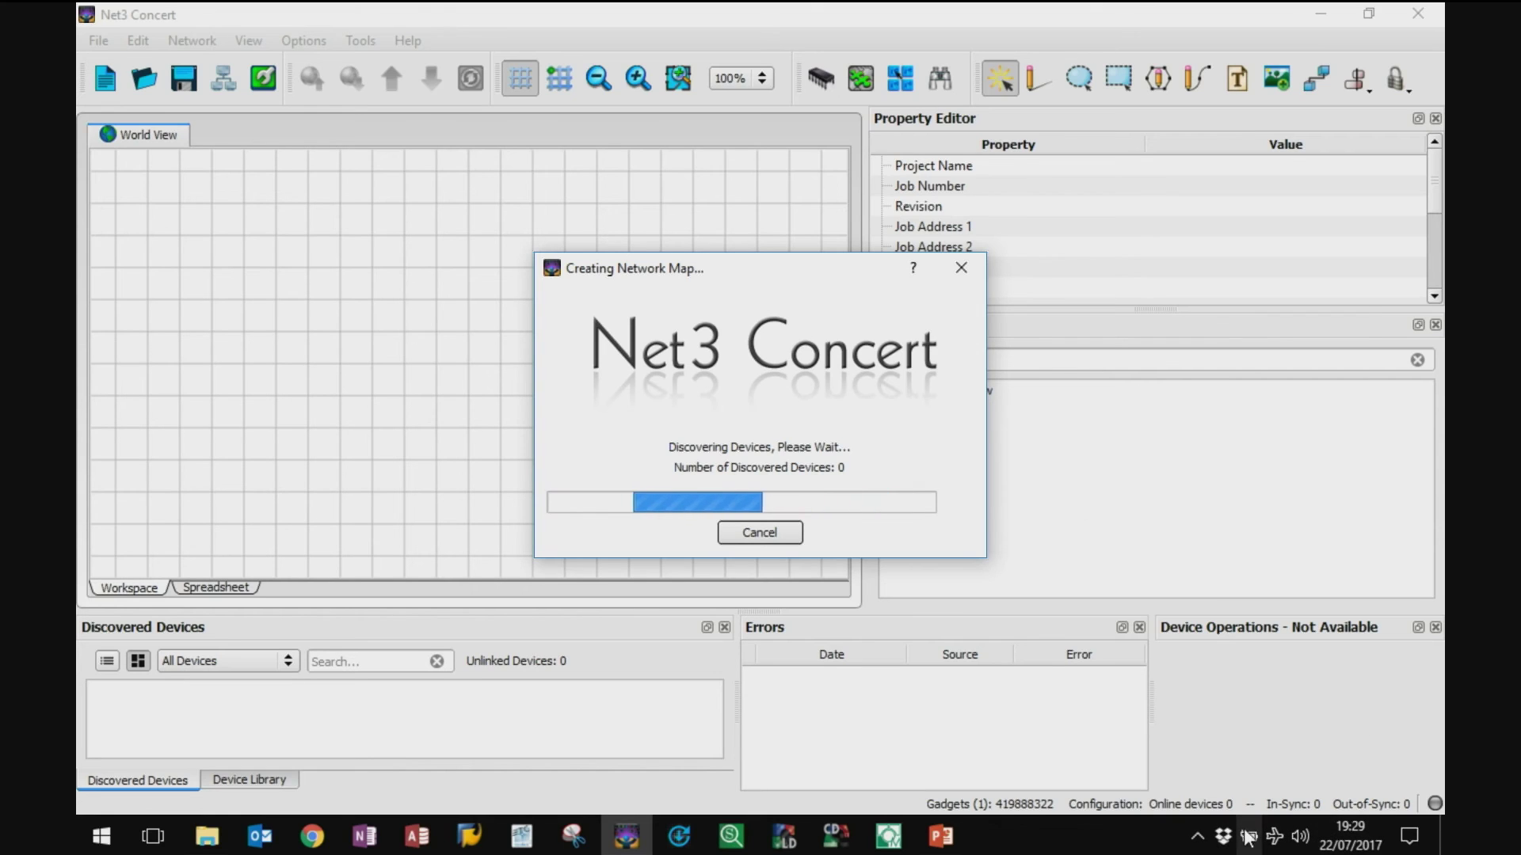
Step: Check the computer's network connection in the Windows network settings, leaving them unchanged
{"action": "left_click", "coordinate": [1276, 837]}
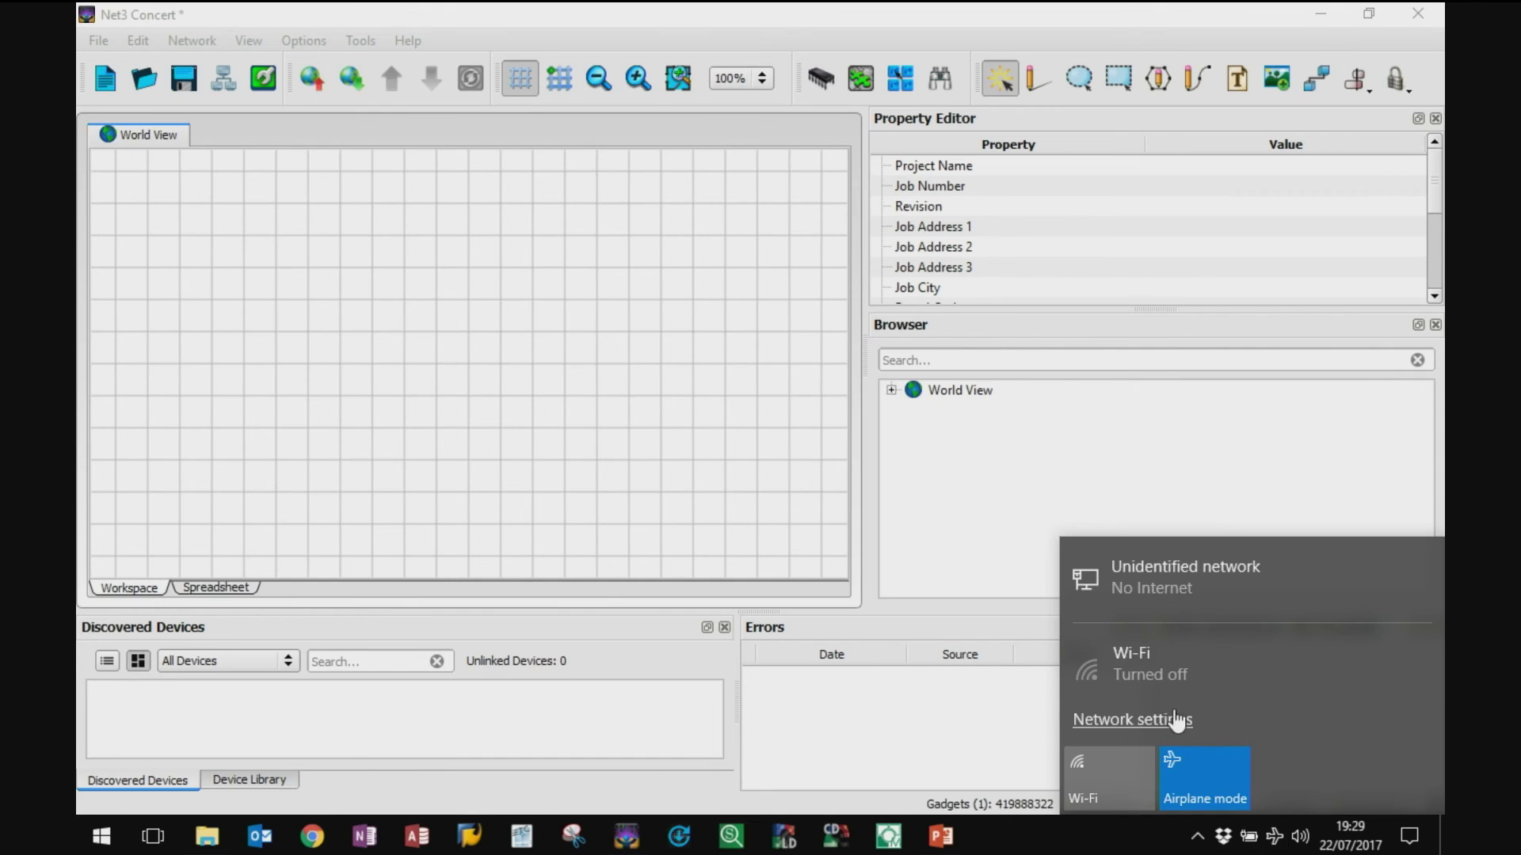
{"action": "left_click", "coordinate": [1148, 721]}
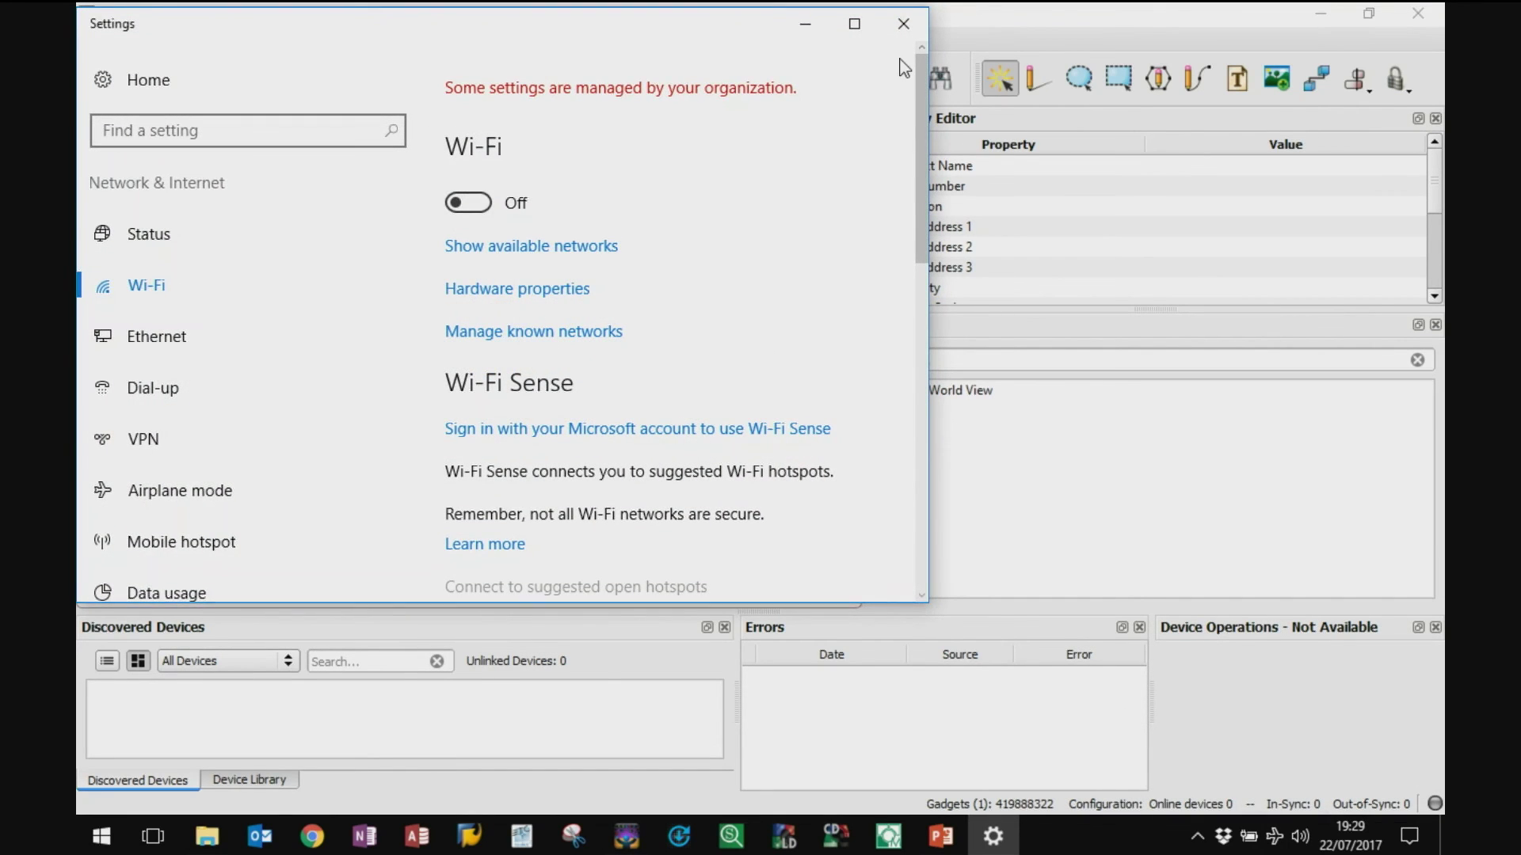
{"action": "left_click", "coordinate": [903, 23]}
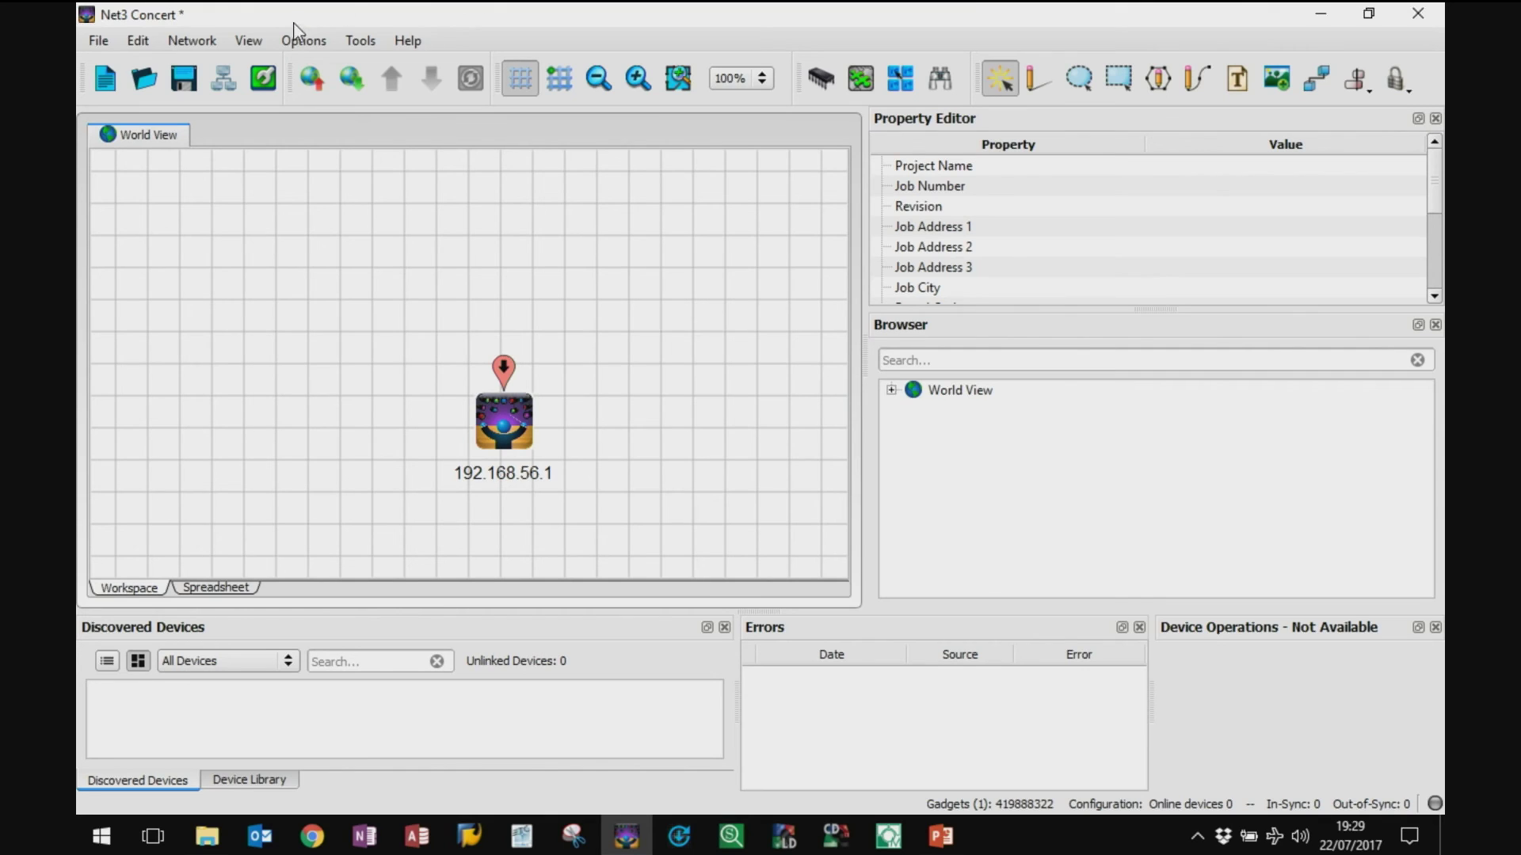
Step: Check which network adapters are listed in Concert's network access preferences, without changing the selection
{"action": "left_click", "coordinate": [304, 41]}
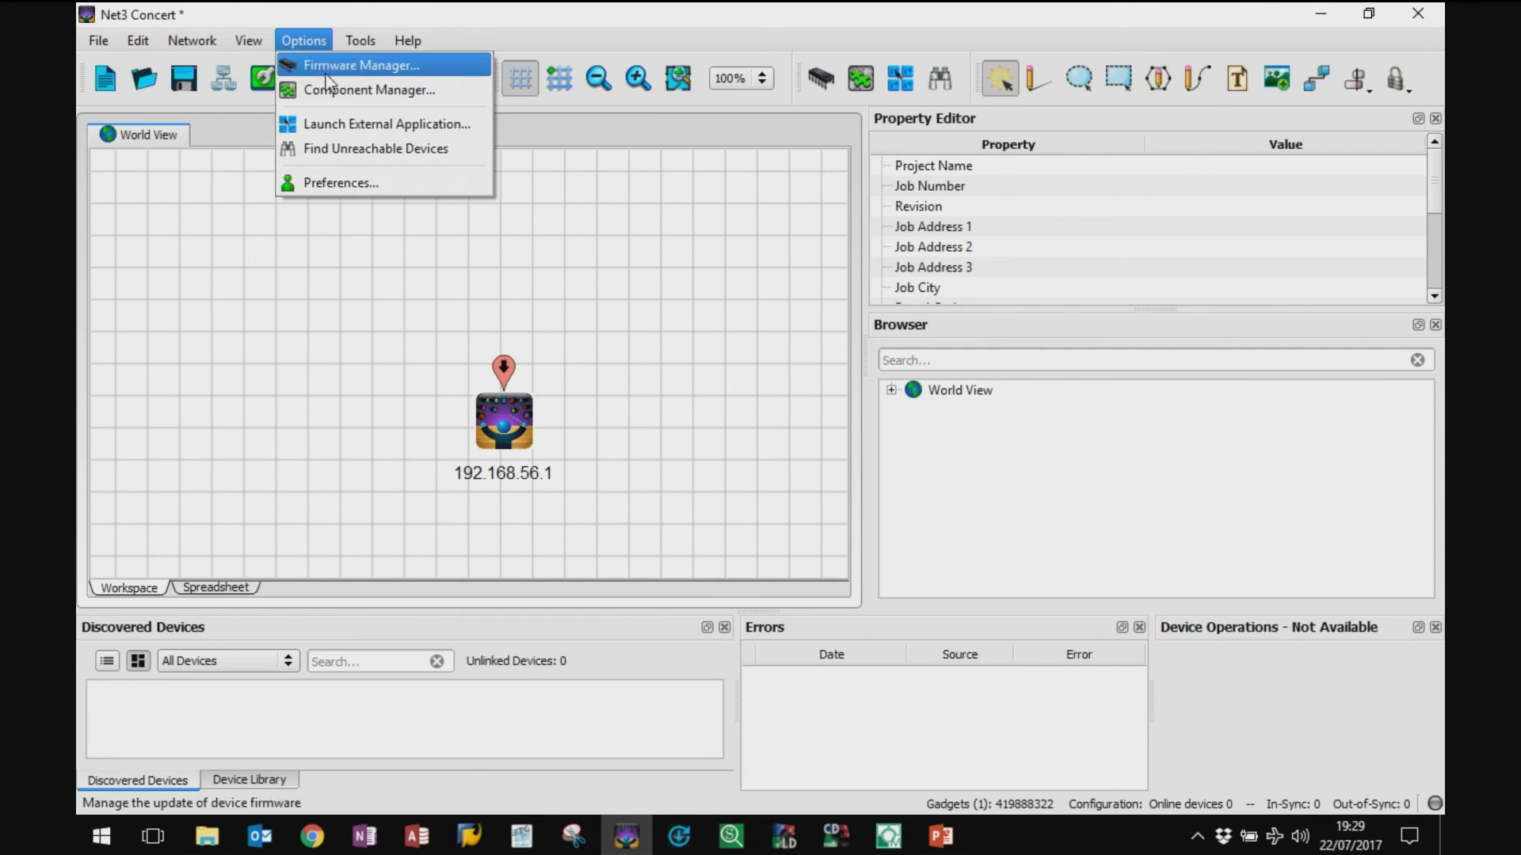
{"action": "left_click", "coordinate": [377, 181]}
{"action": "left_click", "coordinate": [1026, 297]}
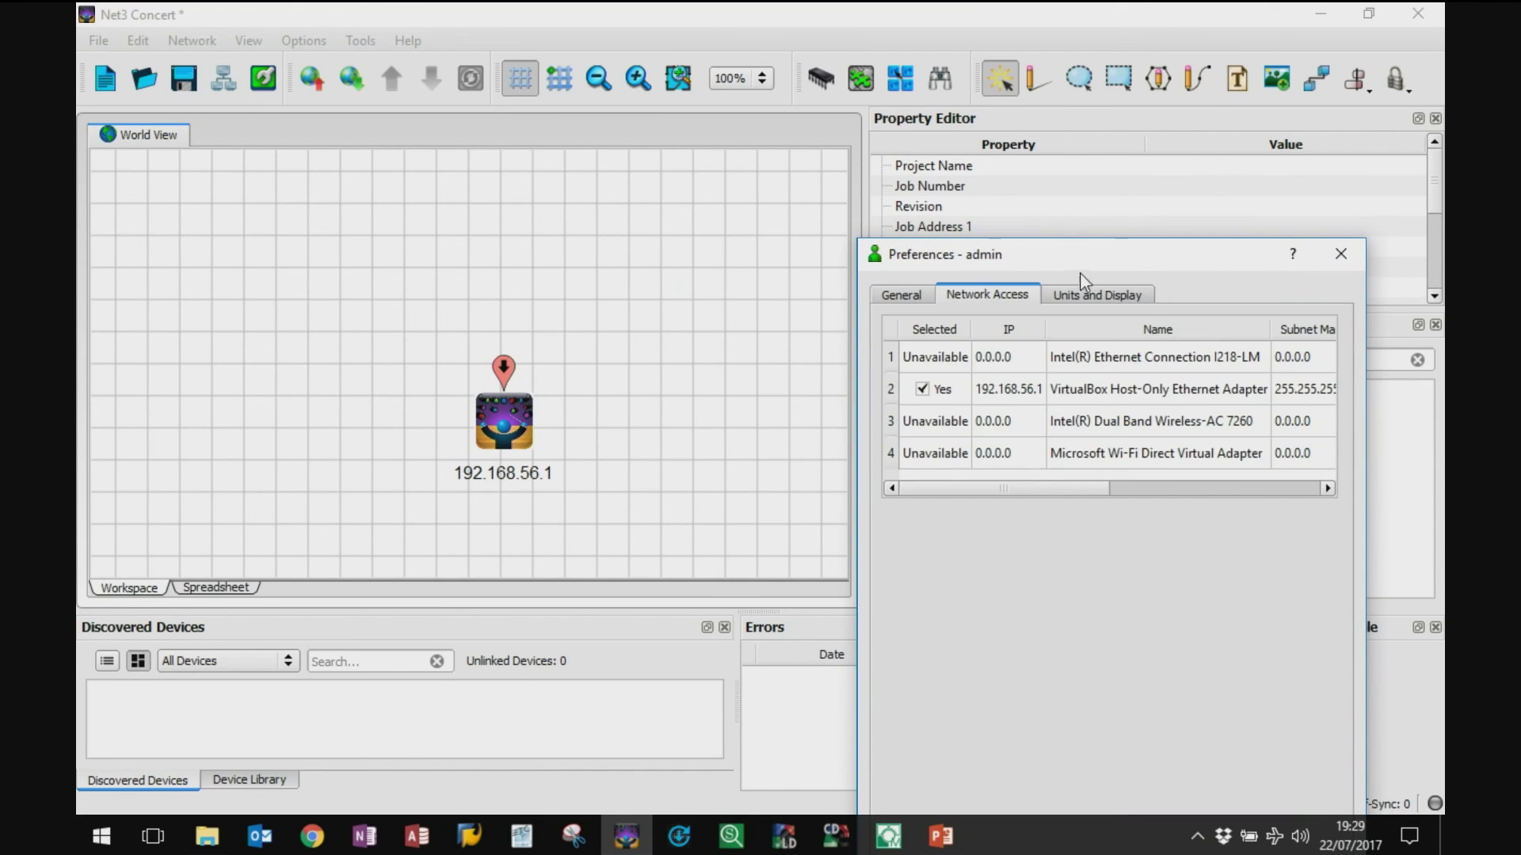
{"action": "left_click_drag", "start_coordinate": [1130, 273], "coordinate": [794, 156]}
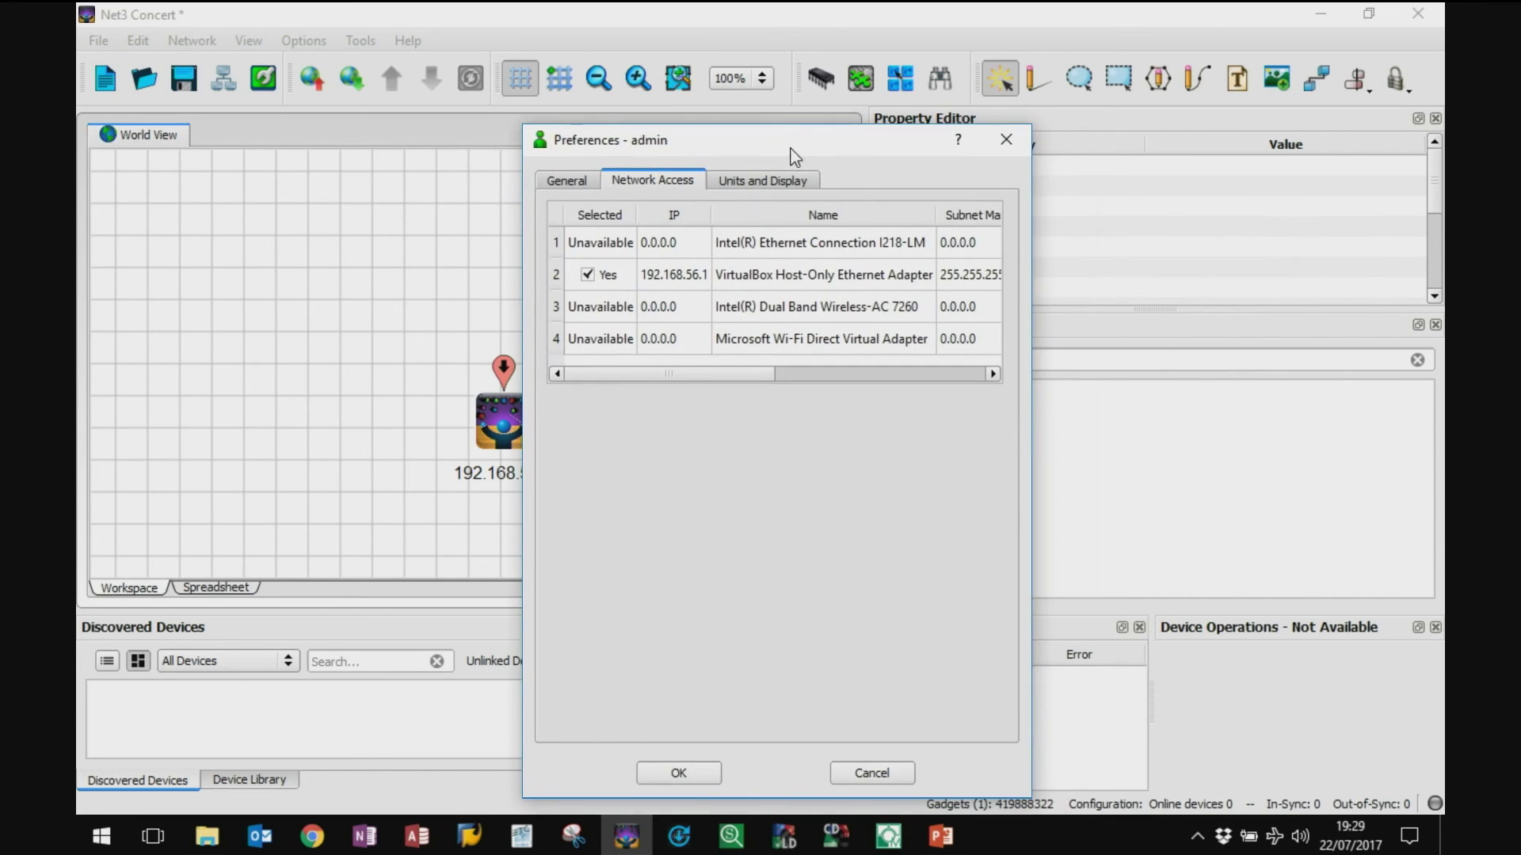
{"action": "left_click", "coordinate": [872, 773]}
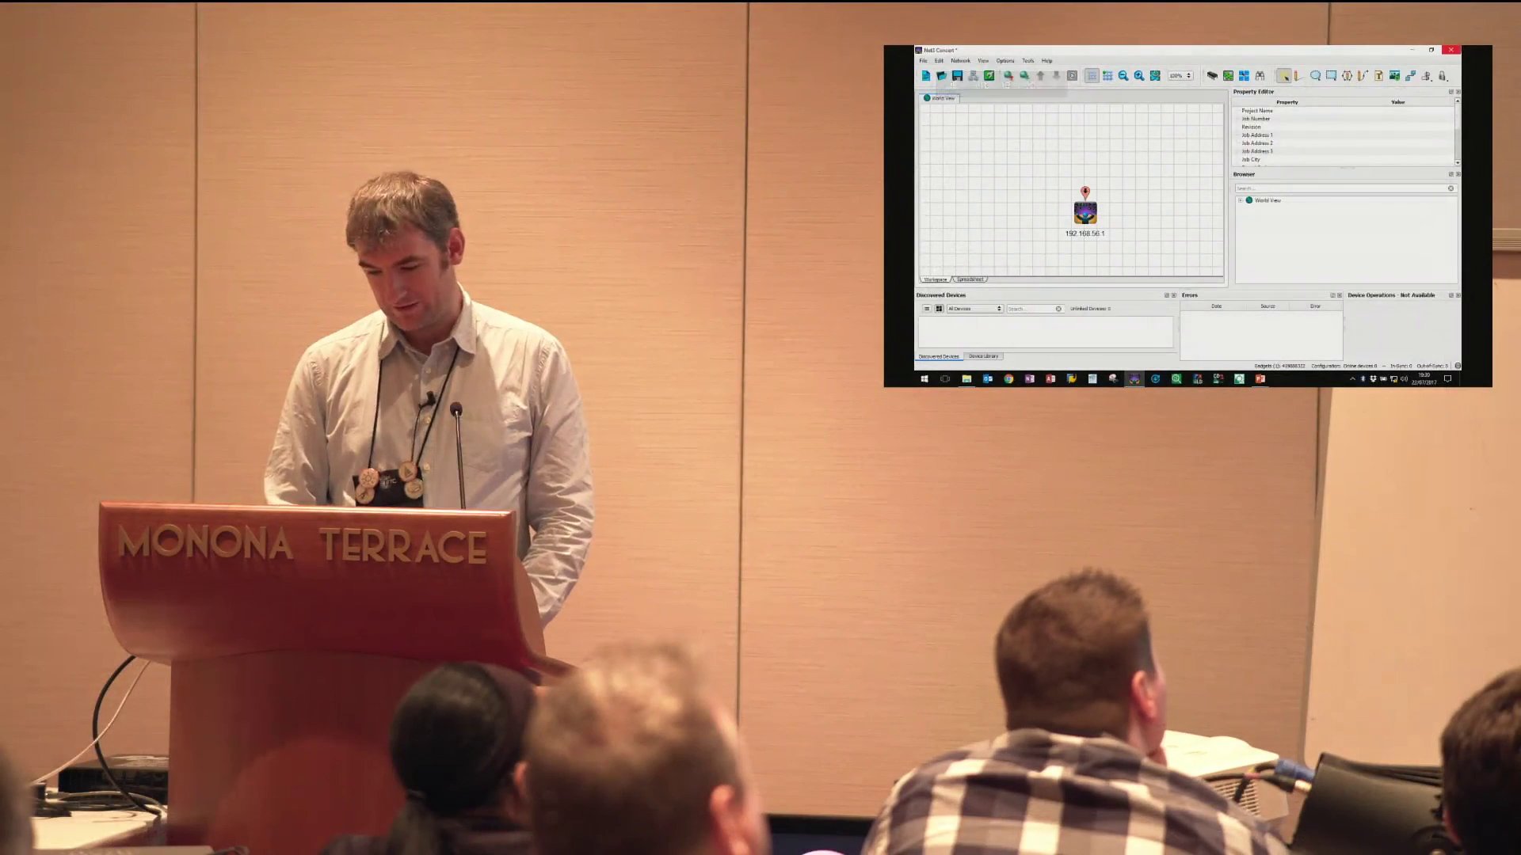
Step: Close Net3 Concert and relaunch it, allowing it to make changes to the device
{"action": "left_click", "coordinate": [1451, 50]}
{"action": "left_click", "coordinate": [1188, 221]}
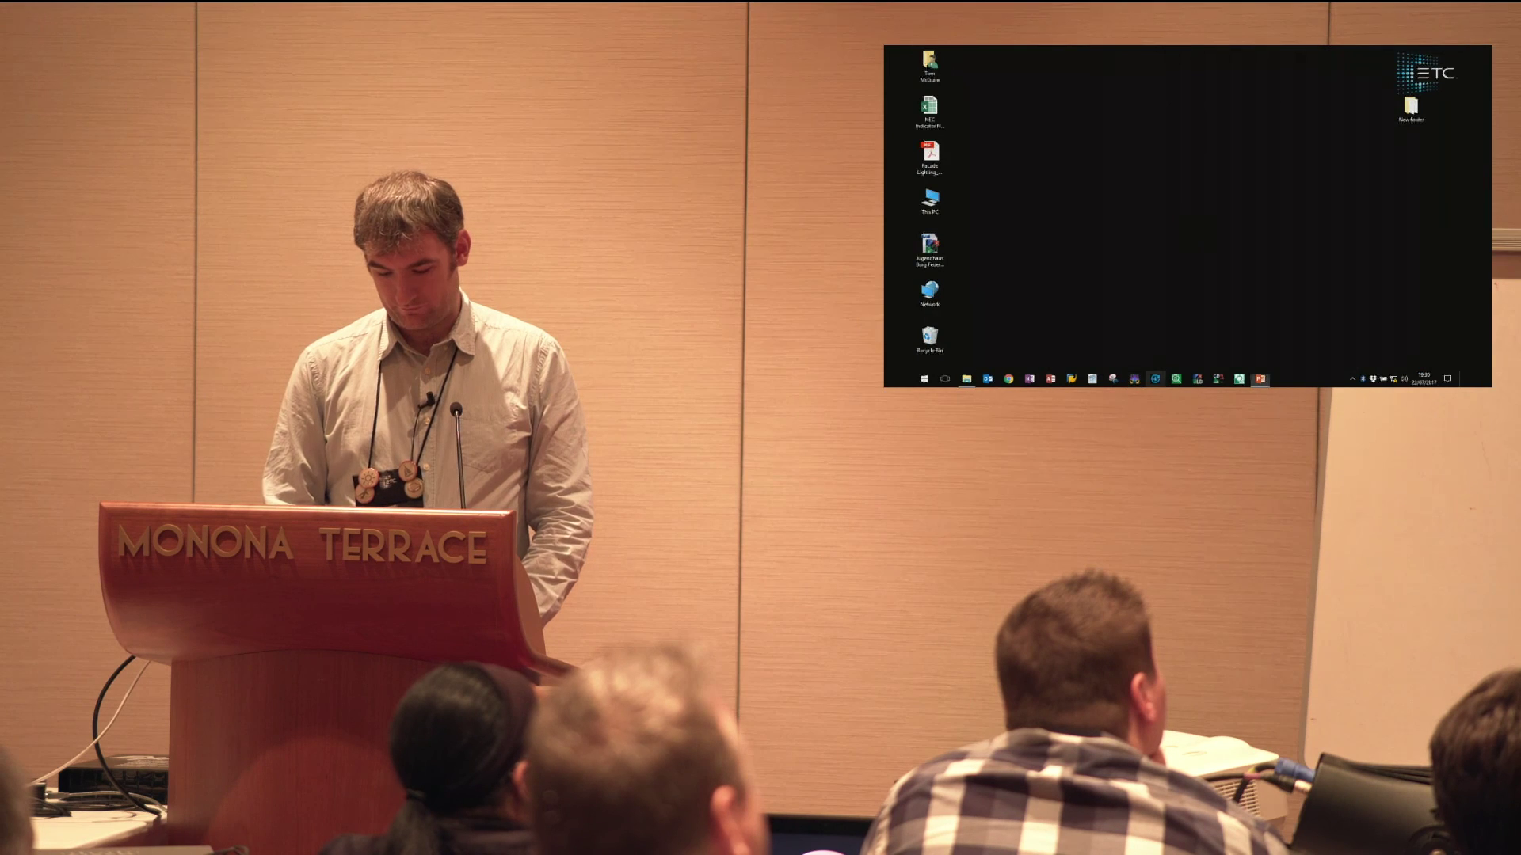
{"action": "left_click", "coordinate": [1134, 379]}
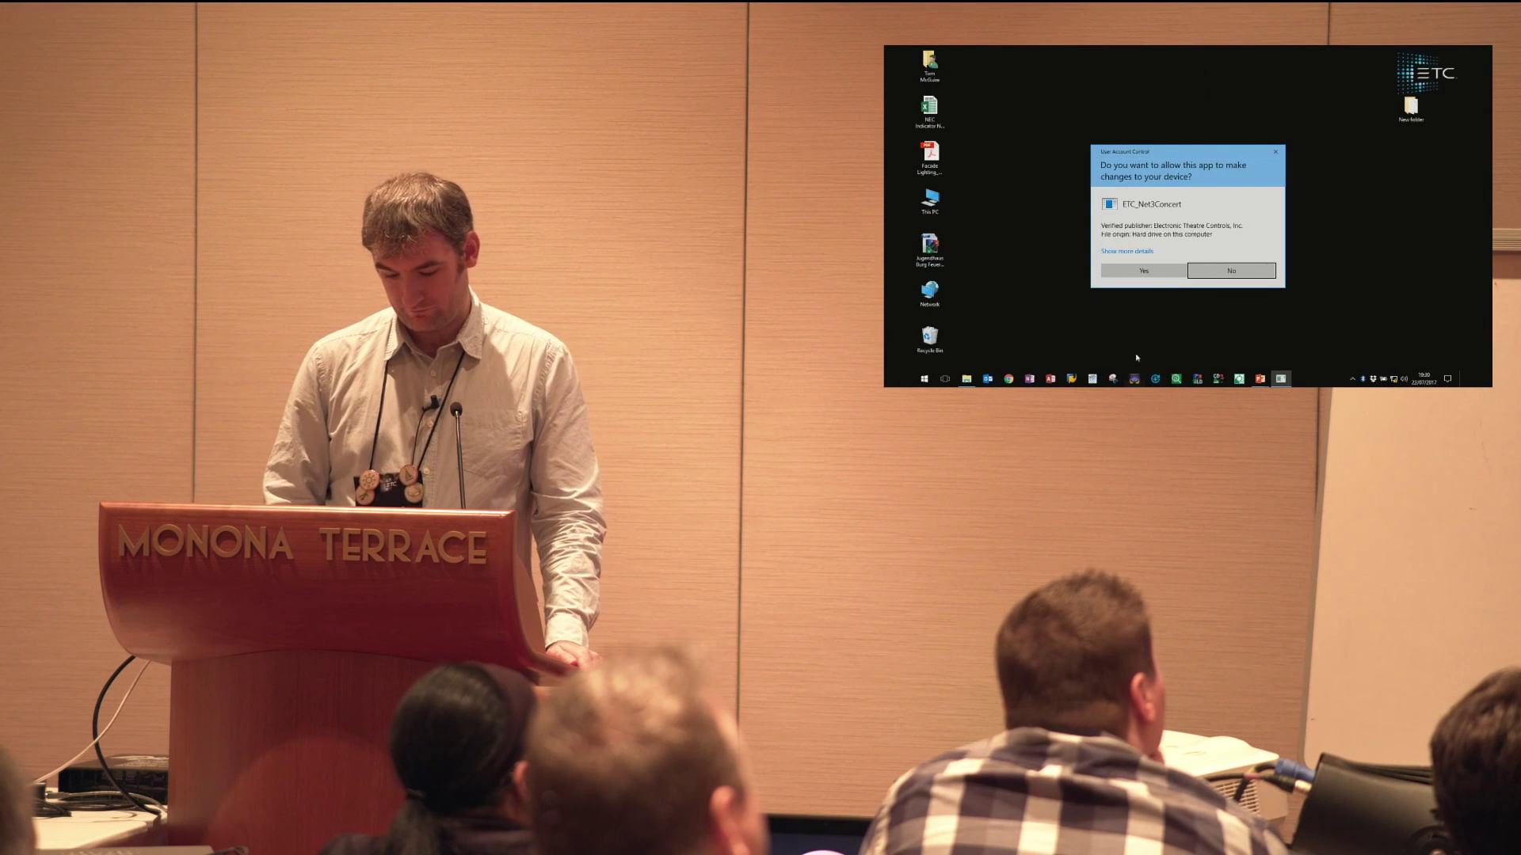
{"action": "left_click", "coordinate": [1136, 272]}
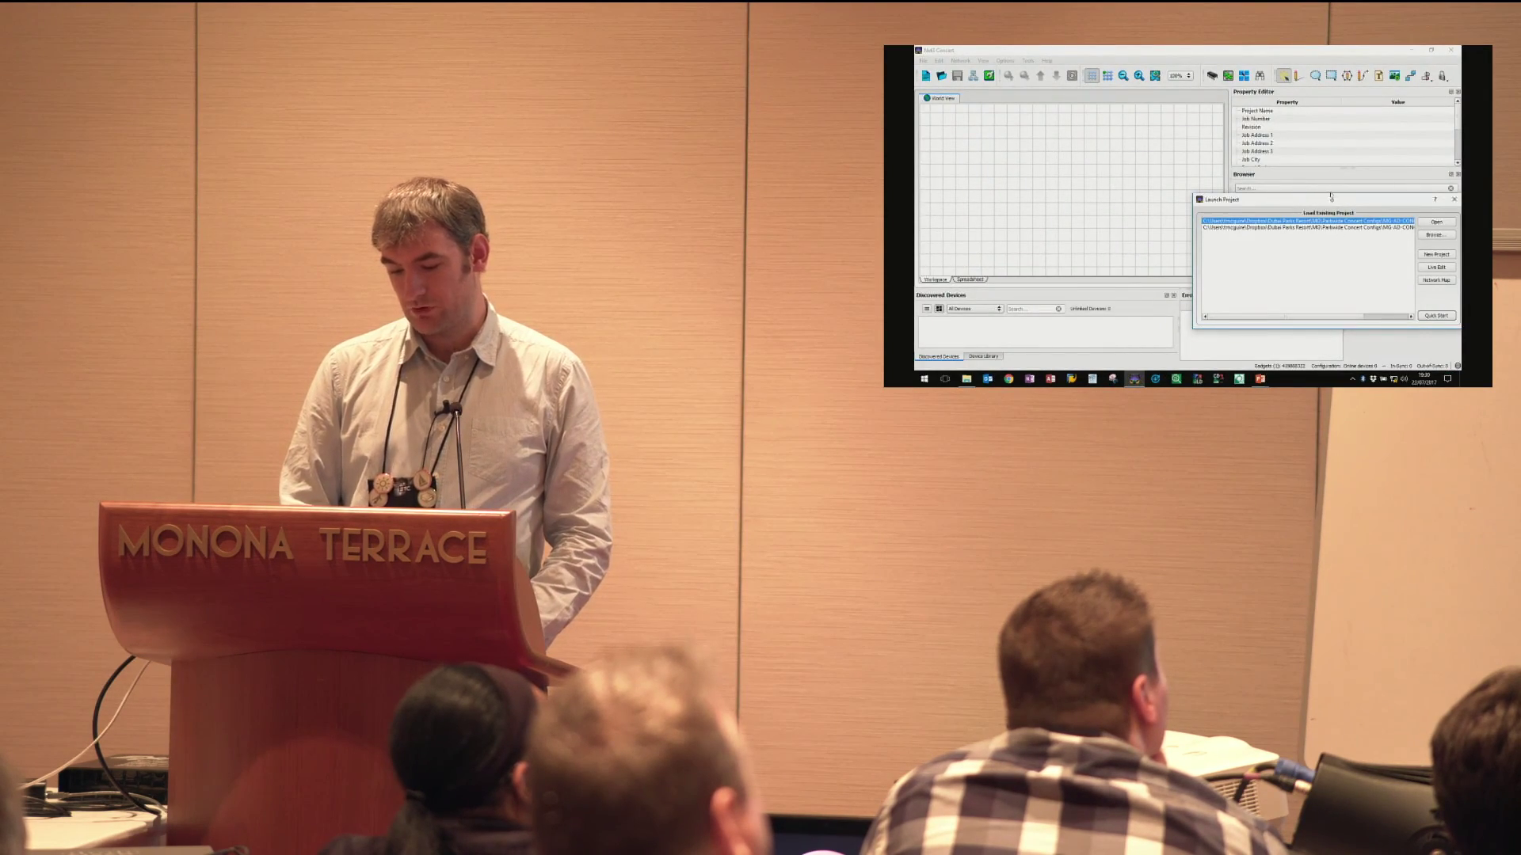
Step: Set Concert's network access to Intel(R) Ethernet Connection I218-LM instead of the VirtualBox Host-Only Ethernet Adapter, and restart Concert
{"action": "left_click_drag", "start_coordinate": [1328, 202], "coordinate": [1109, 49]}
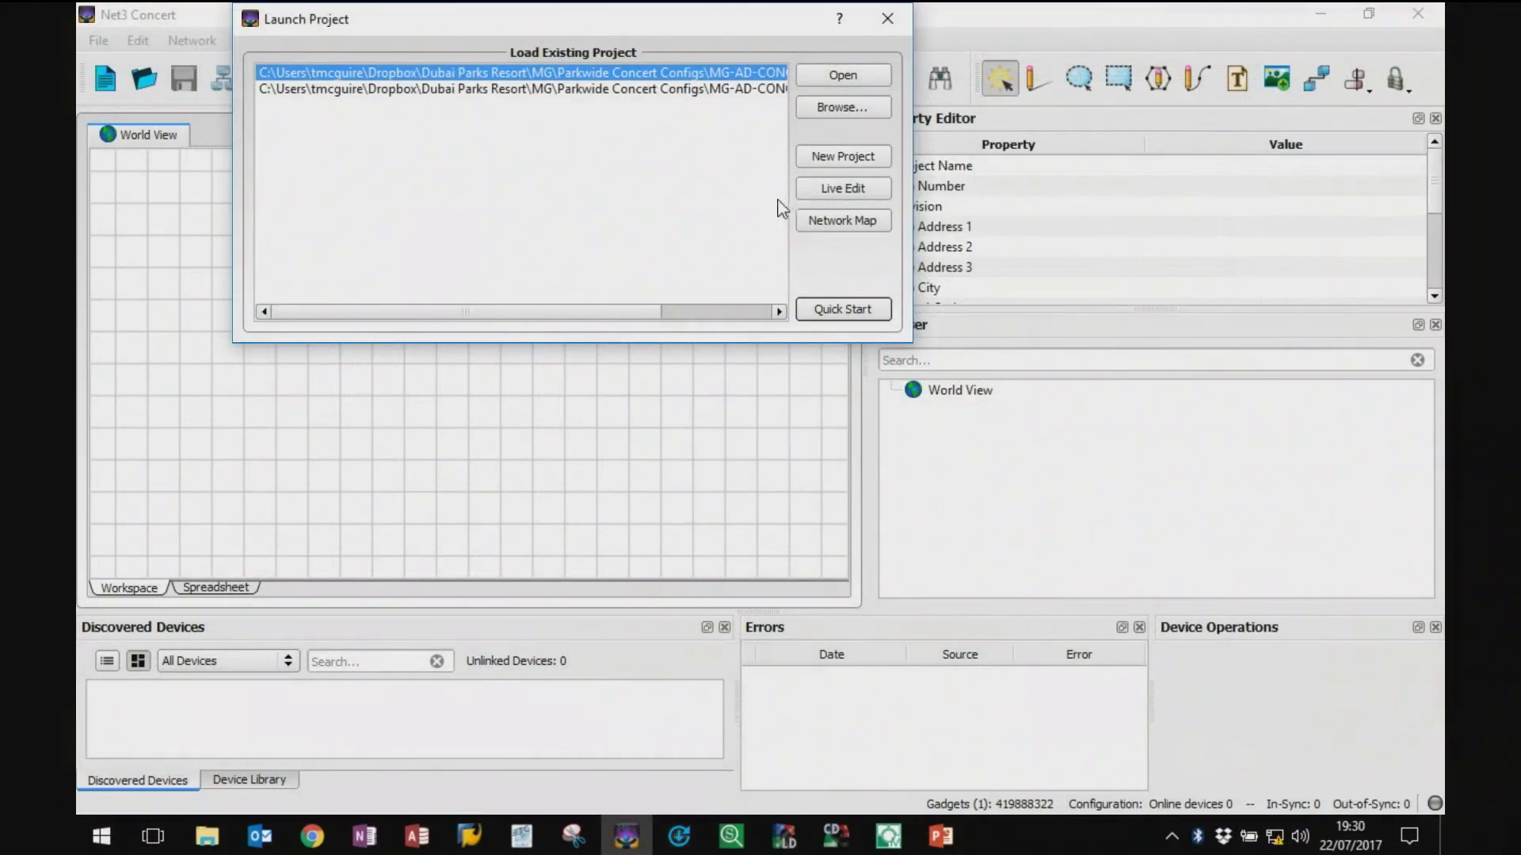
{"action": "left_click", "coordinate": [1204, 114]}
{"action": "left_click", "coordinate": [304, 41]}
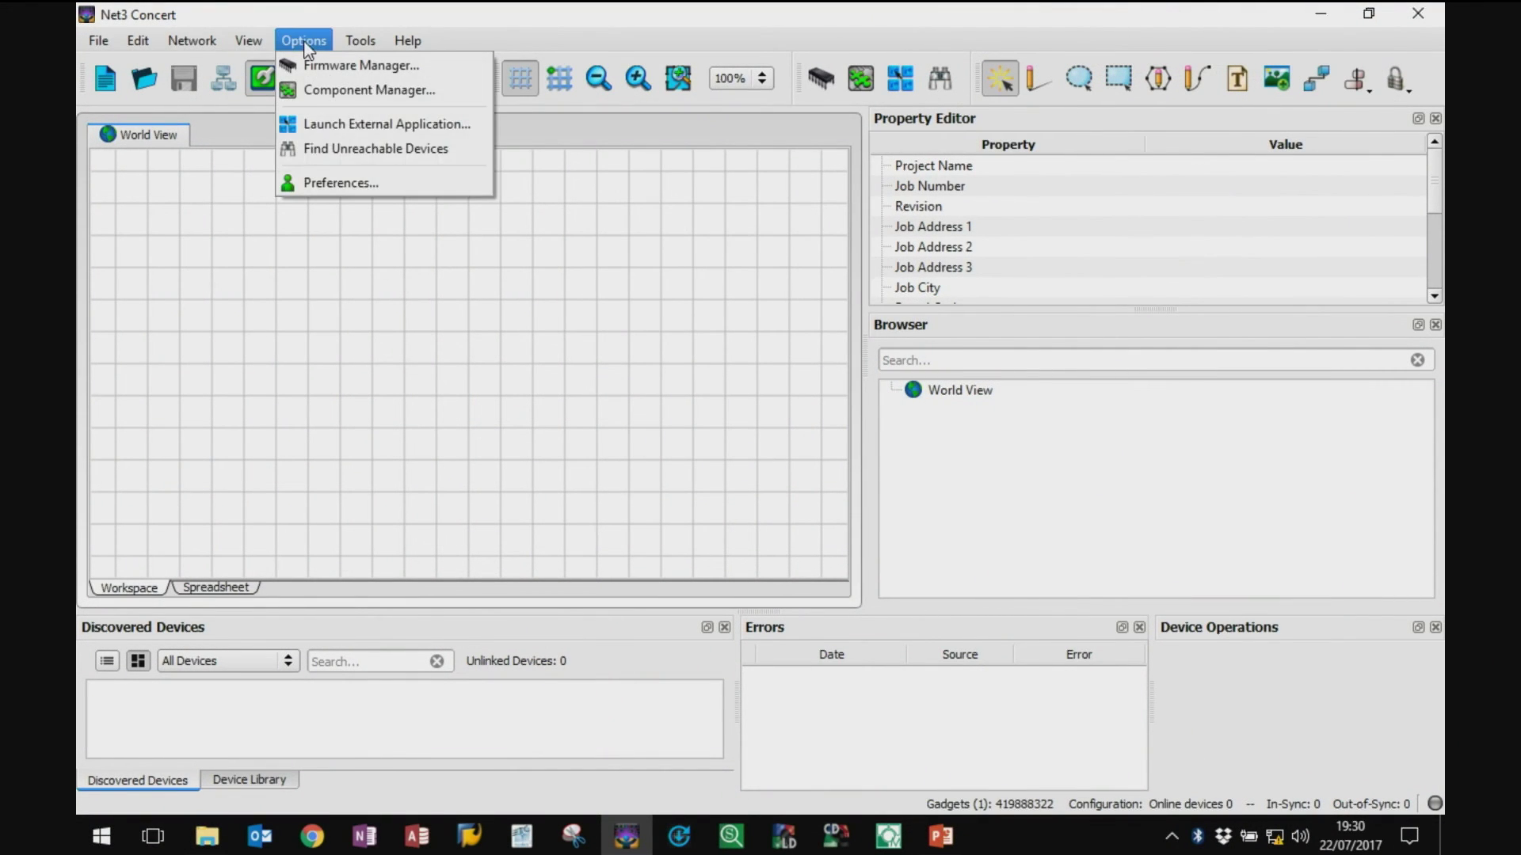
{"action": "left_click", "coordinate": [358, 180]}
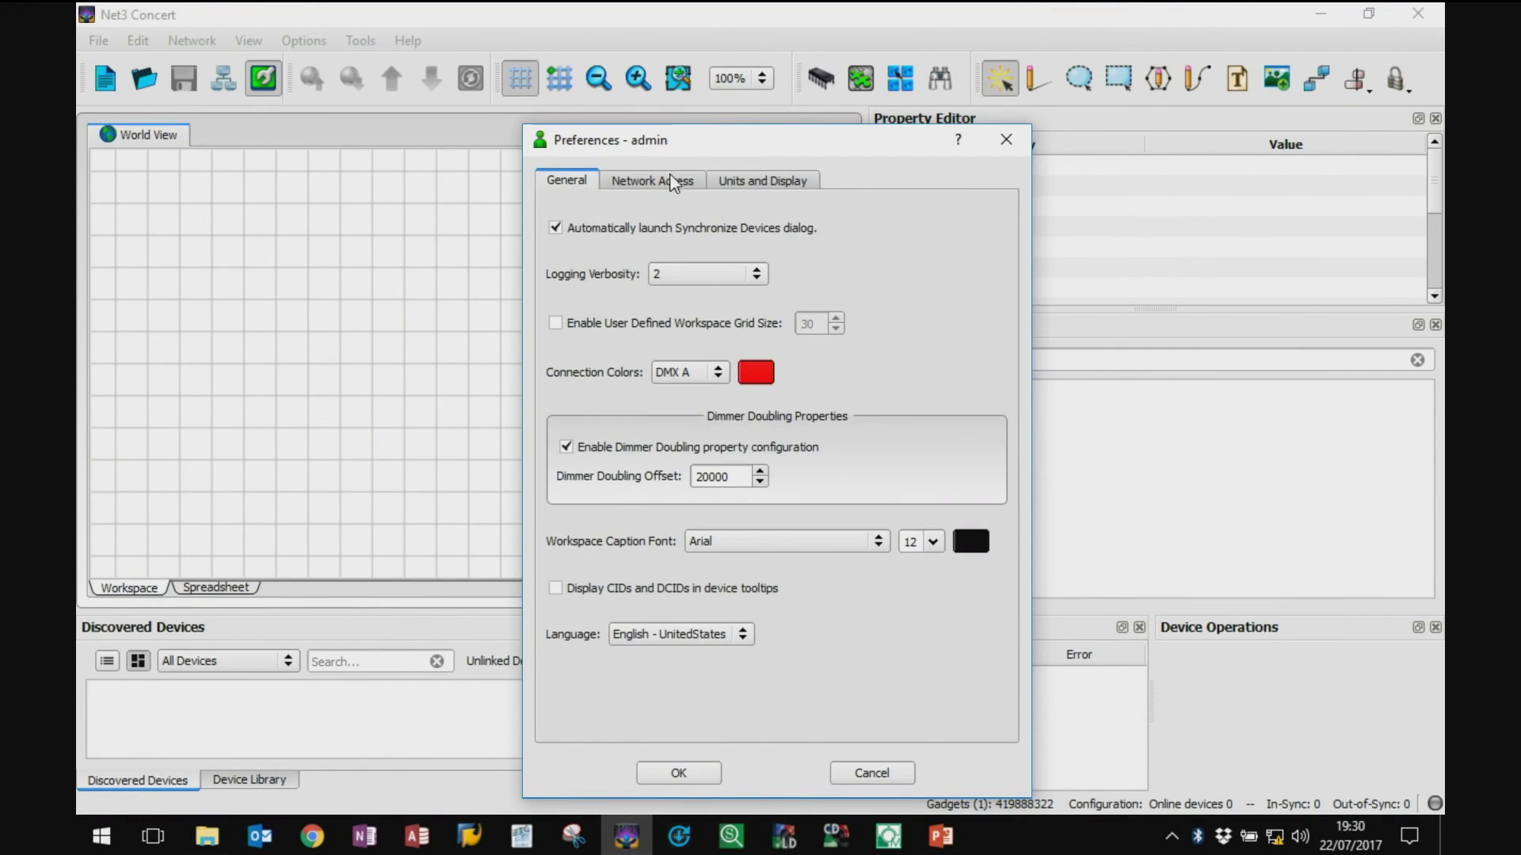
{"action": "left_click", "coordinate": [669, 181]}
{"action": "left_click", "coordinate": [587, 275]}
{"action": "left_click", "coordinate": [589, 243]}
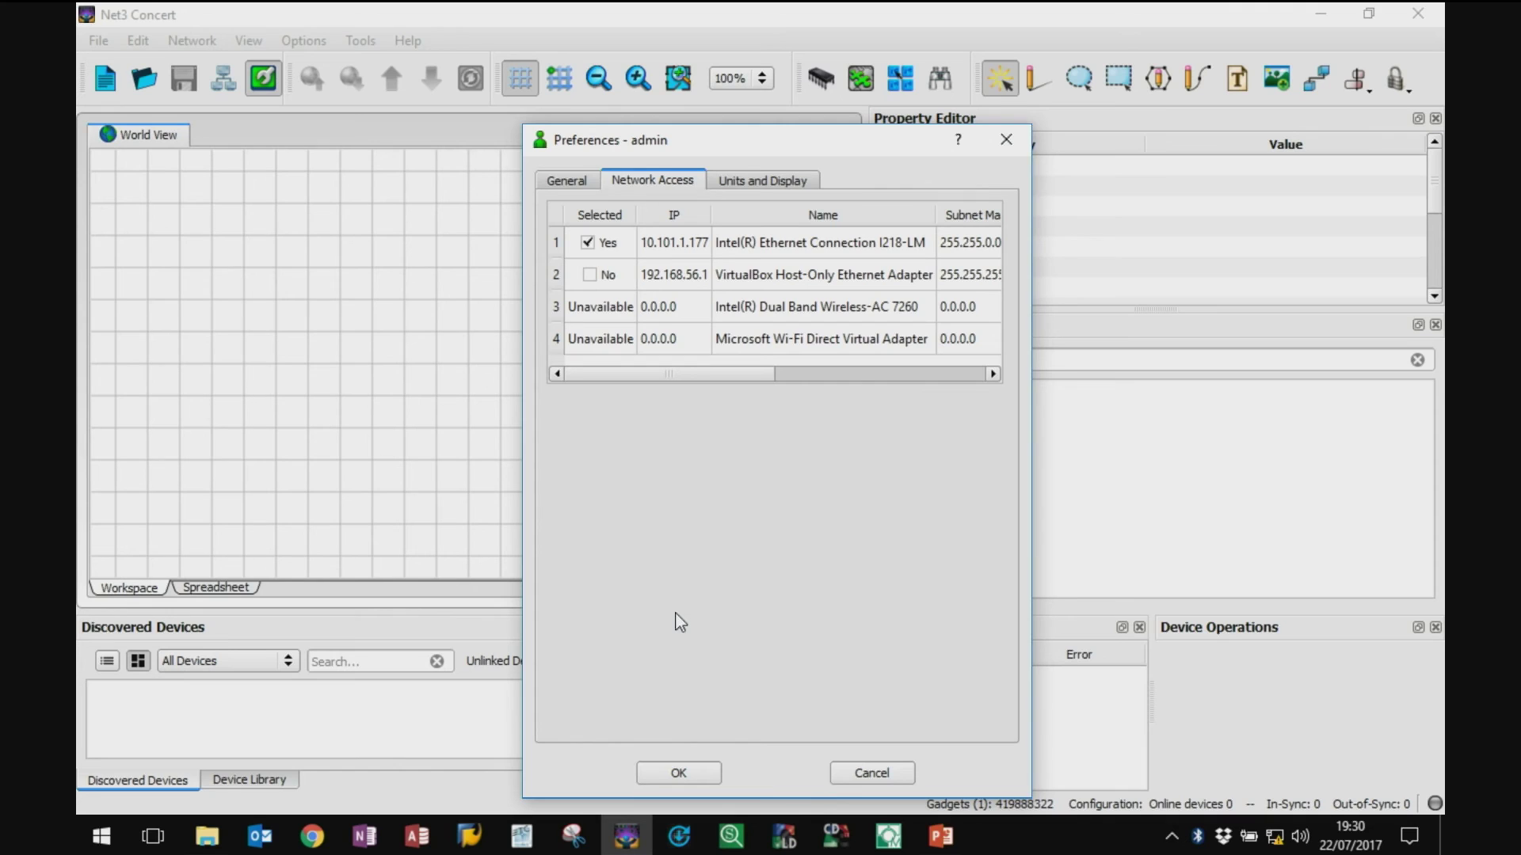
{"action": "left_click", "coordinate": [679, 774]}
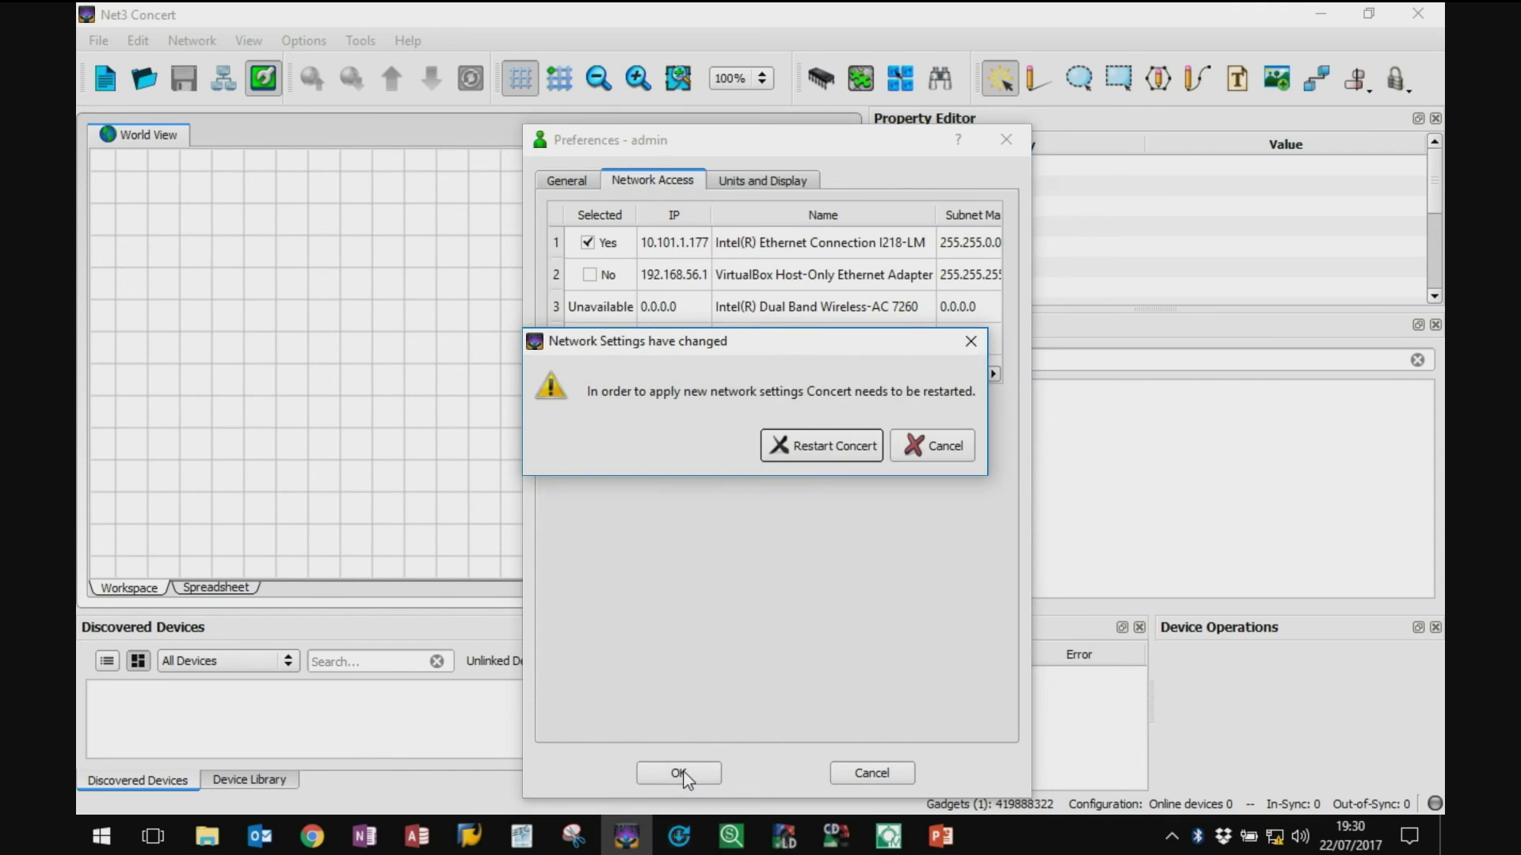
{"action": "left_click", "coordinate": [834, 445]}
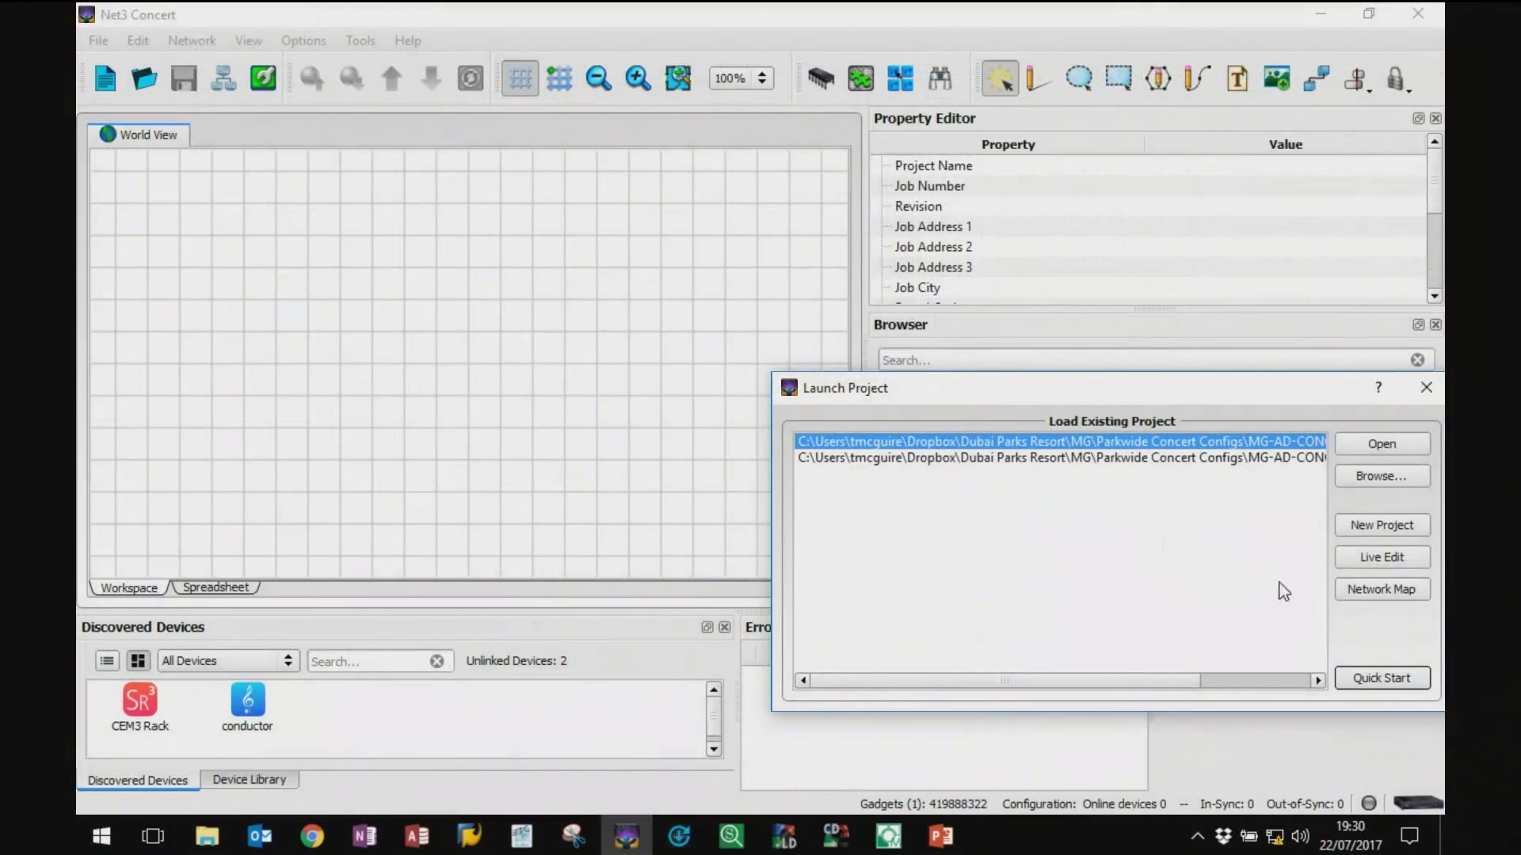
Step: Generate a network map of the discovered devices, and rebuild it without saving the first configuration
{"action": "left_click", "coordinate": [1382, 590]}
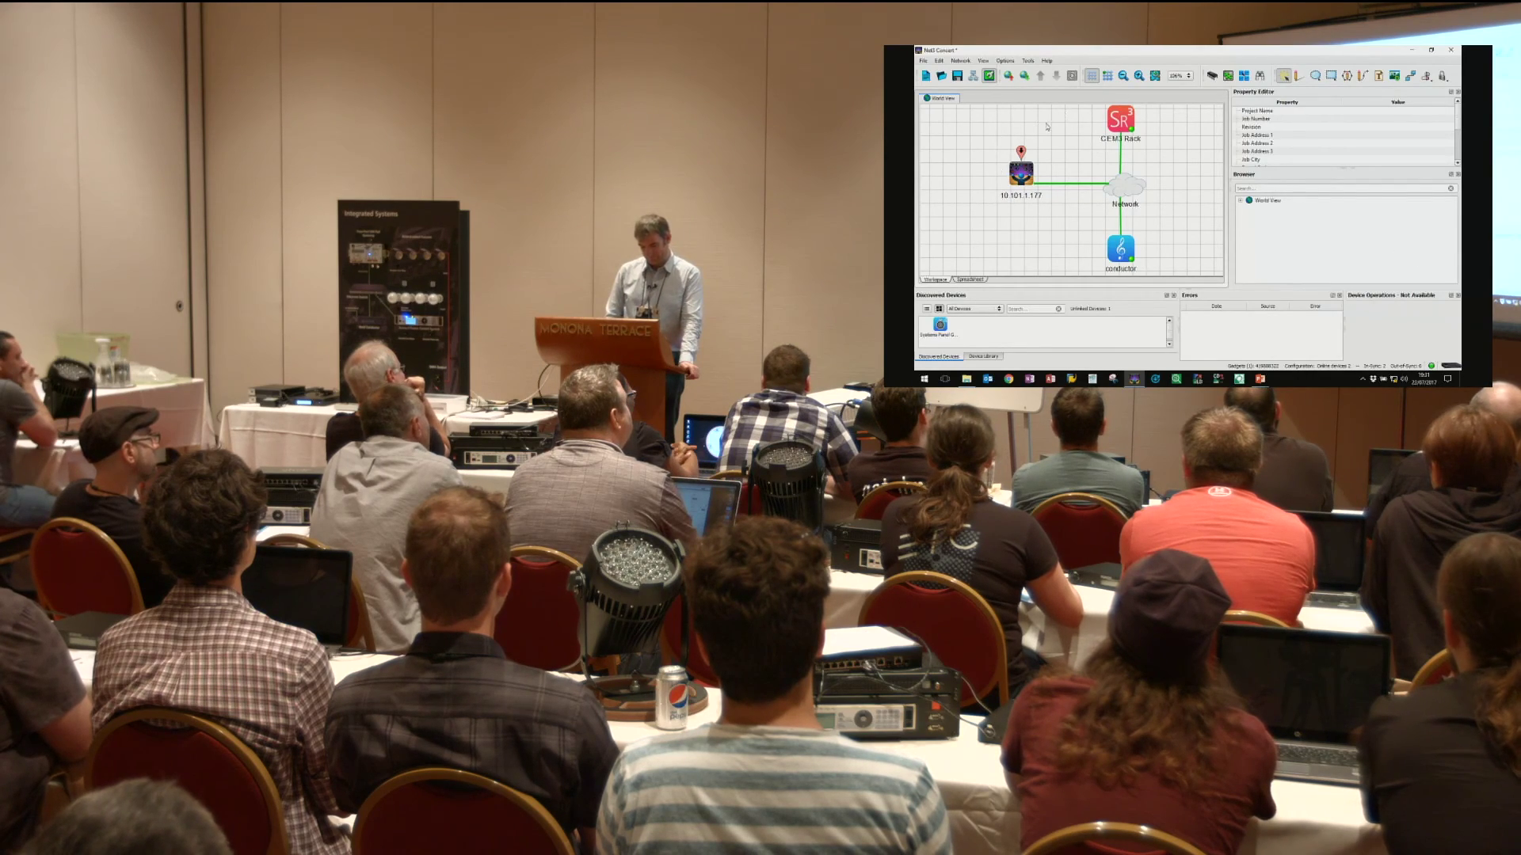
{"action": "left_click", "coordinate": [989, 76]}
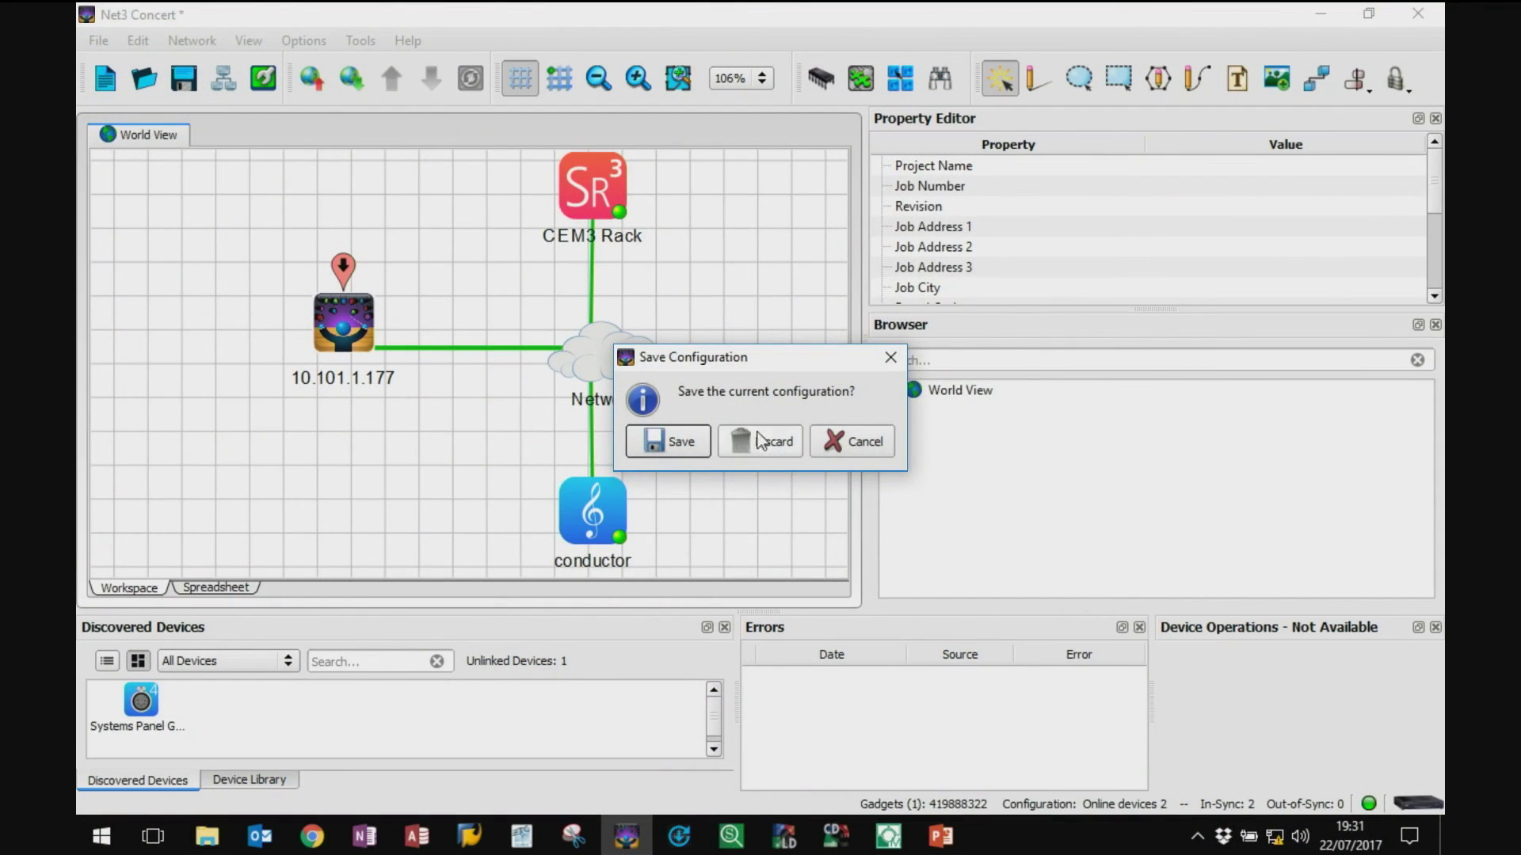
{"action": "left_click", "coordinate": [762, 441]}
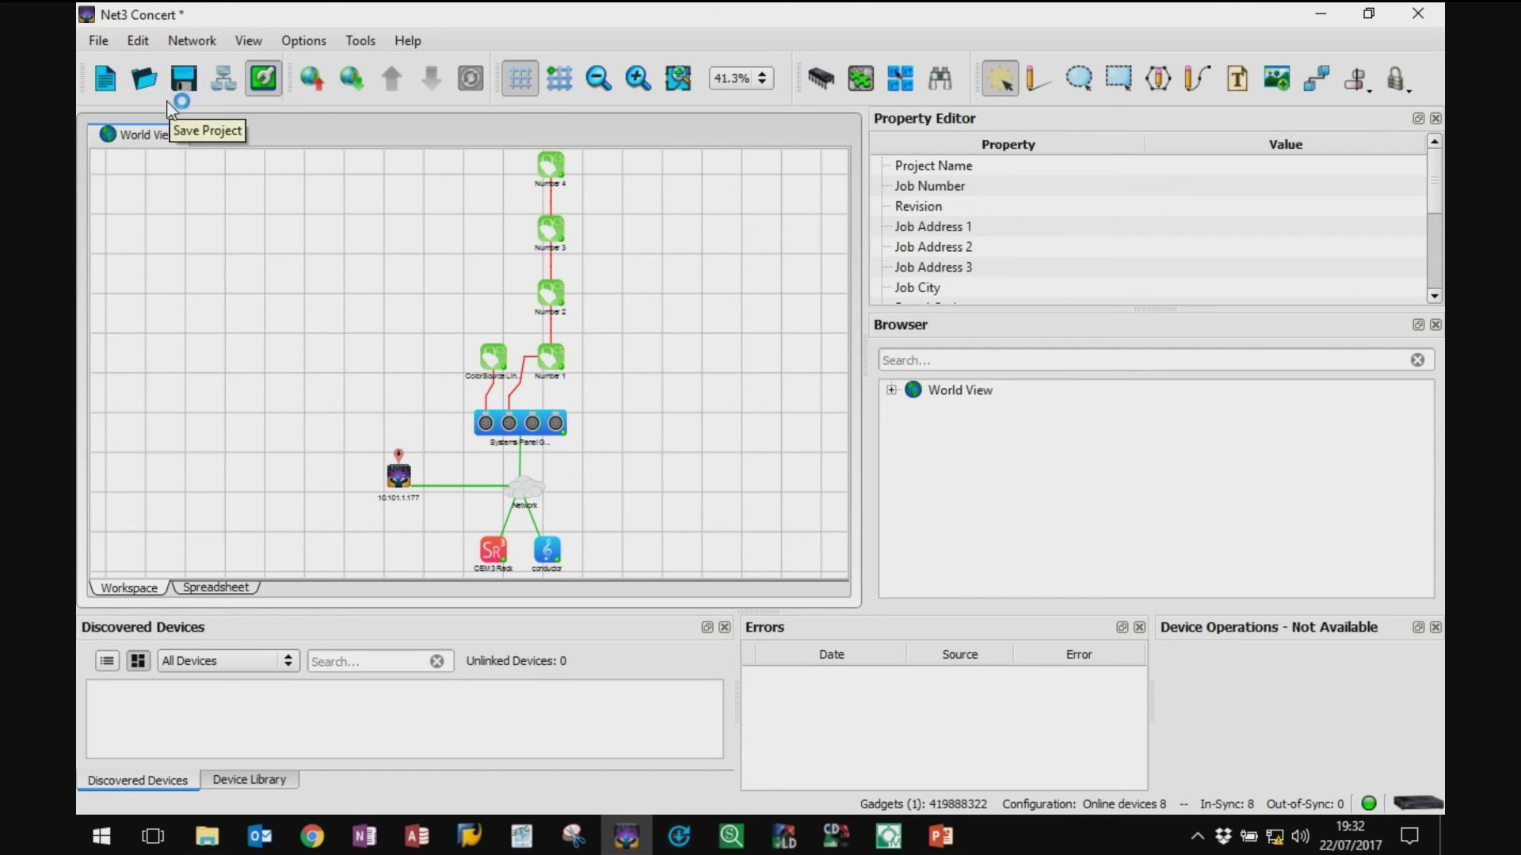
Step: Save the project to the Desktop as a Concert file named CUE
{"action": "left_click", "coordinate": [185, 81]}
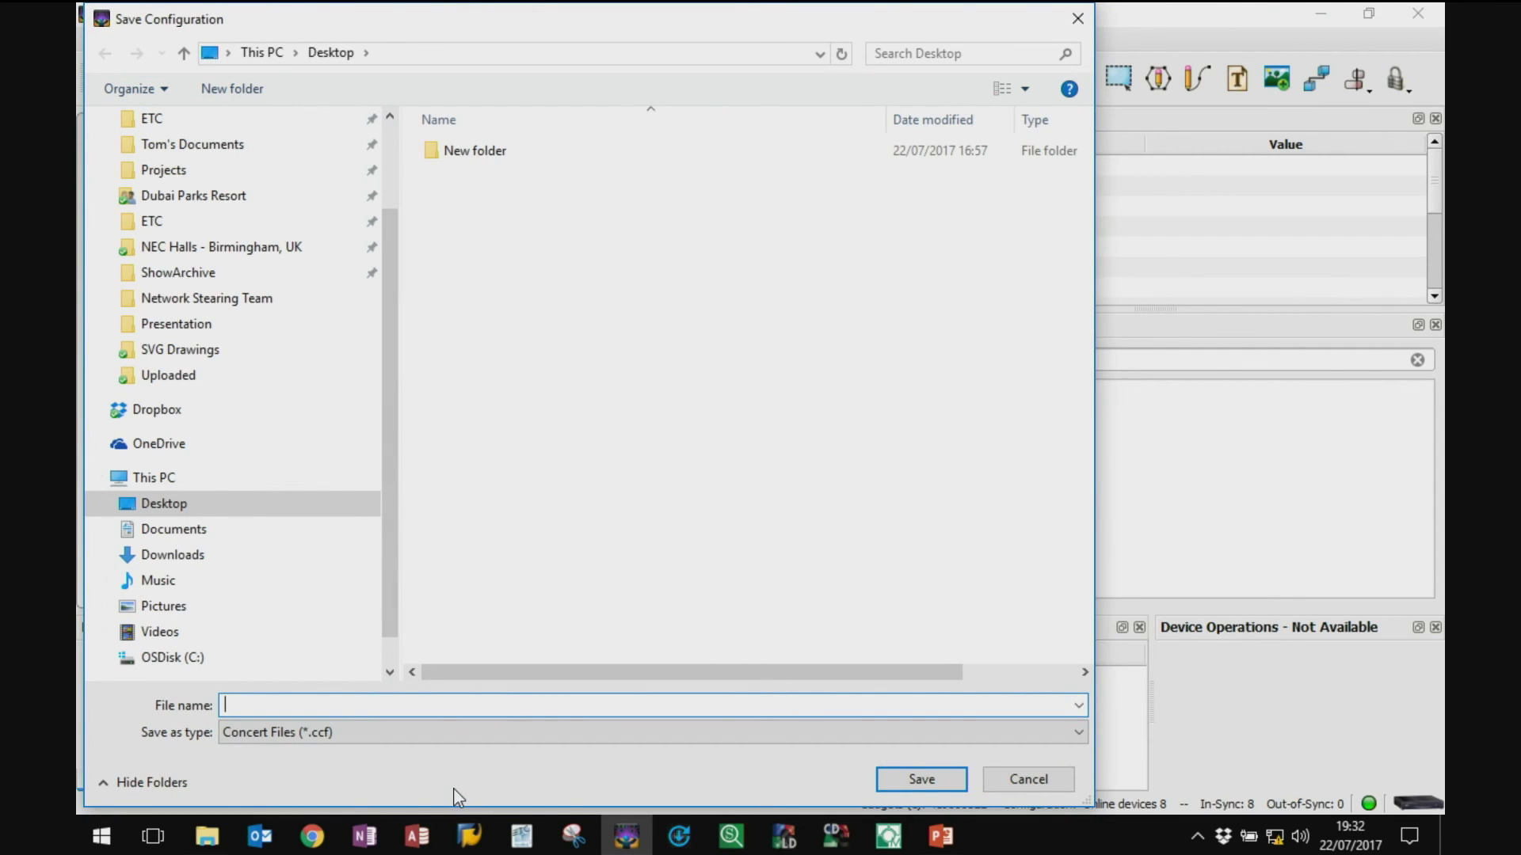
{"action": "type", "text": "CUE"}
{"action": "key", "text": "Return"}
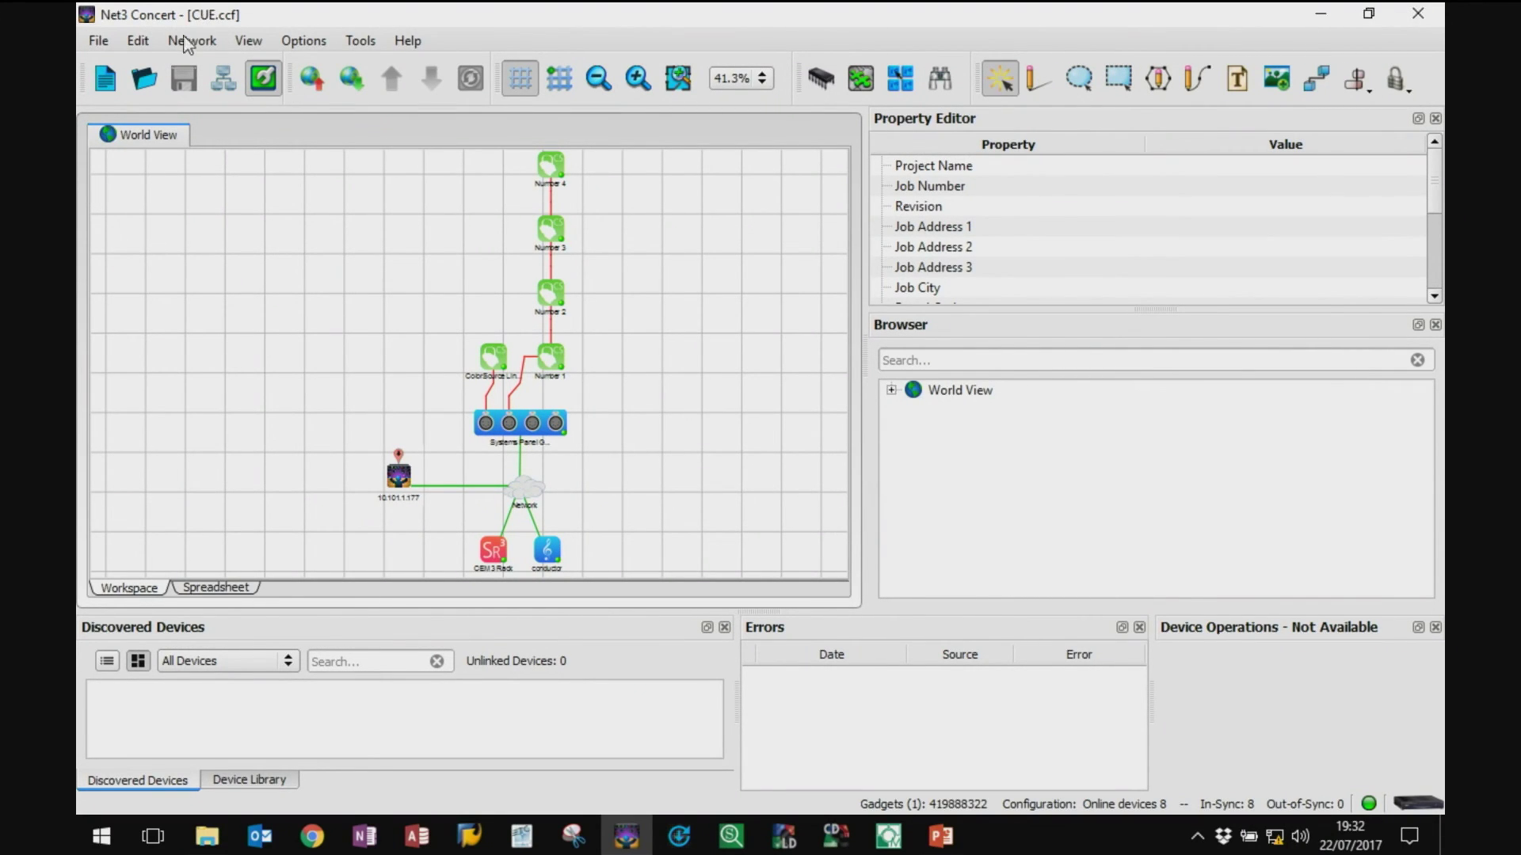
Step: Open the DMX gateway configuration editor for the Systems Panel Gateway
{"action": "left_click", "coordinate": [262, 80]}
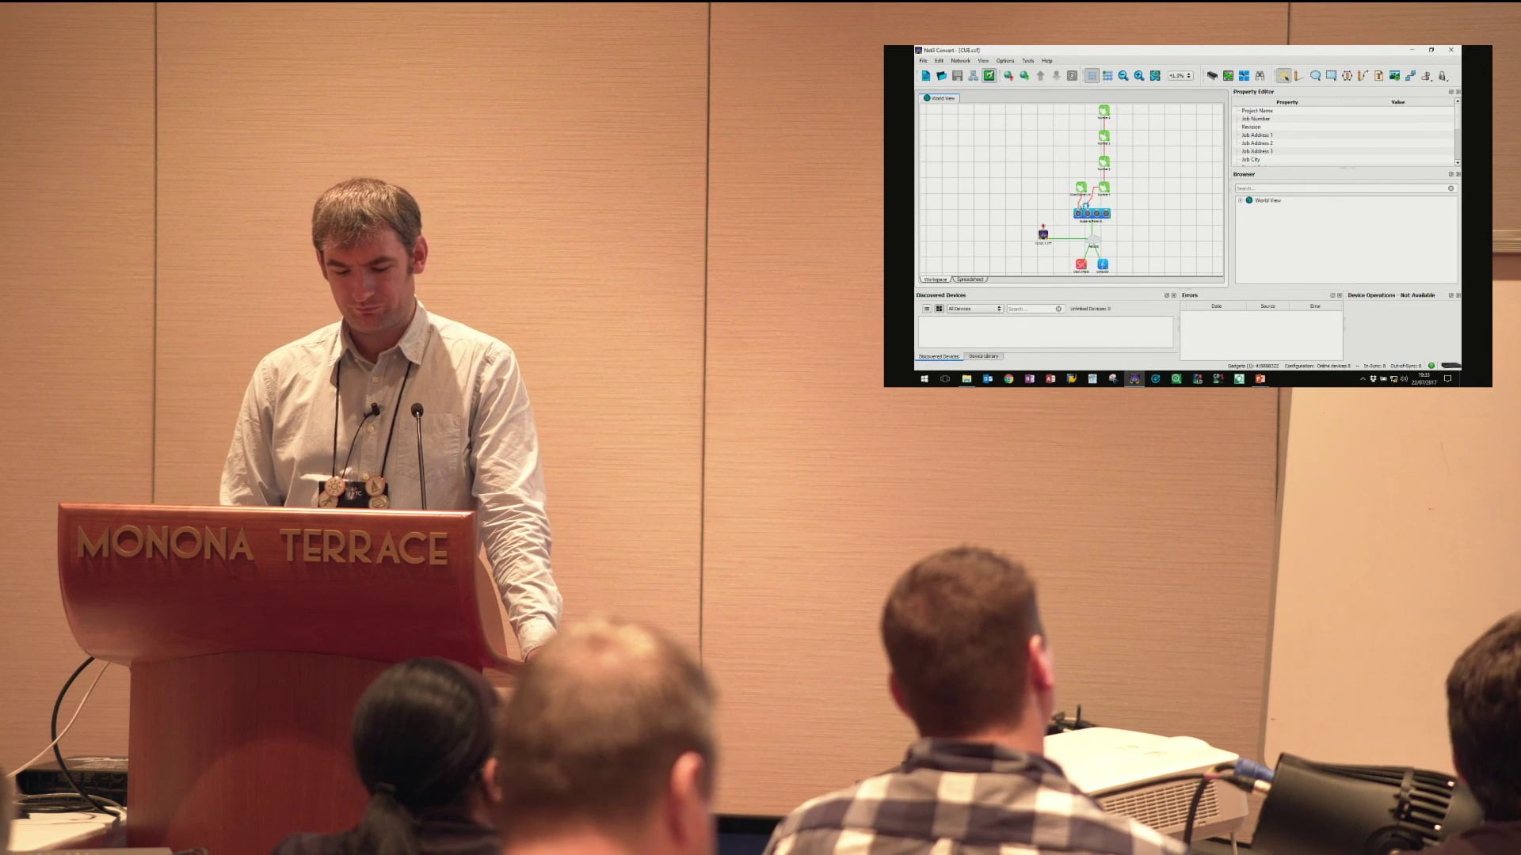
{"action": "left_click", "coordinate": [1091, 214]}
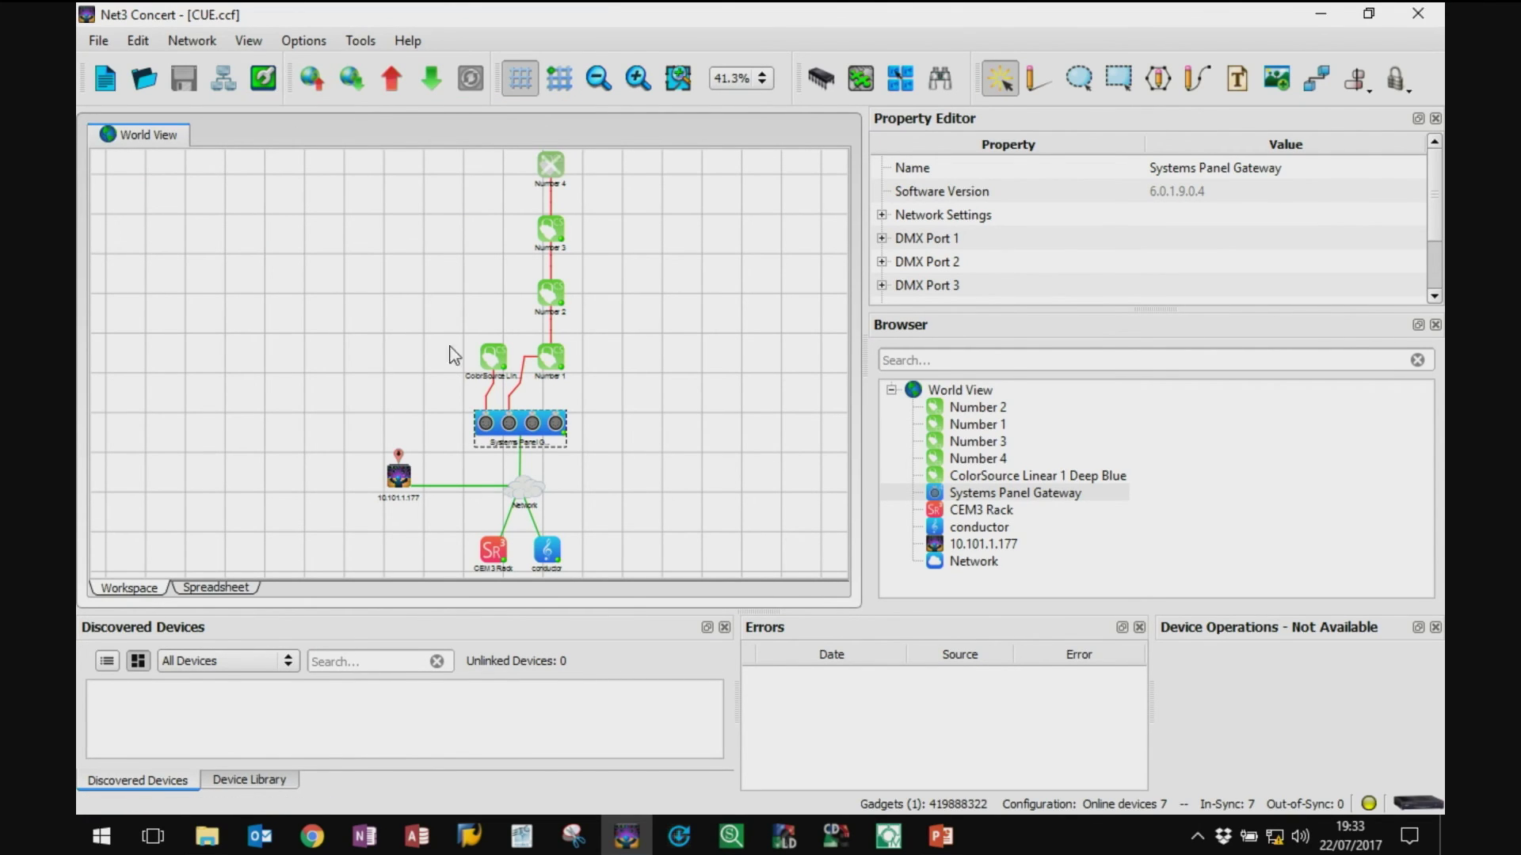
{"action": "double_click", "coordinate": [513, 431]}
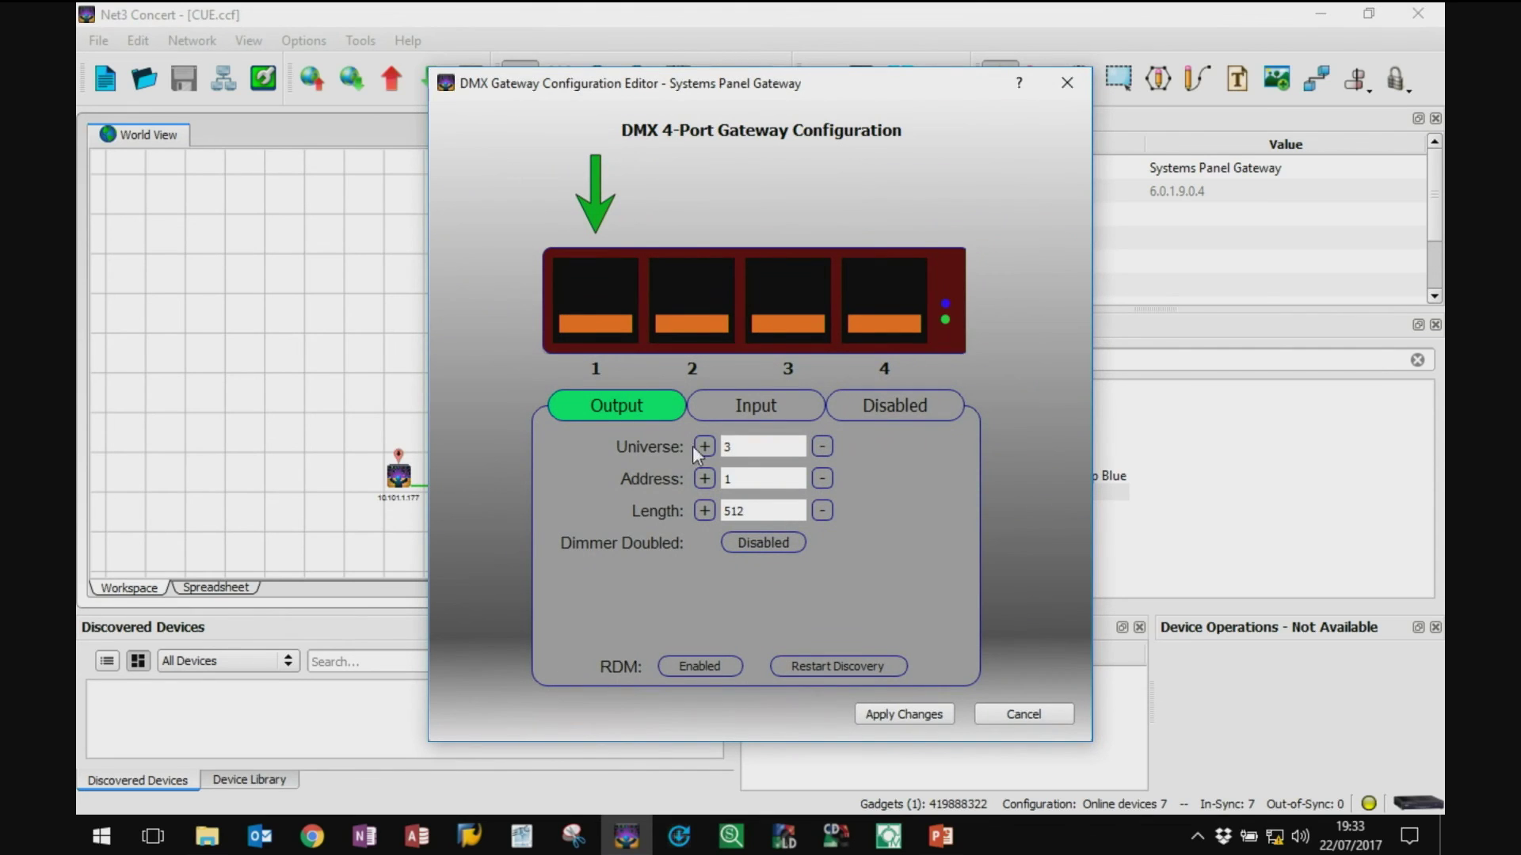
Step: Set output port 3 of the Systems Panel Gateway to universe 1, and apply the changes
{"action": "left_click", "coordinate": [762, 317]}
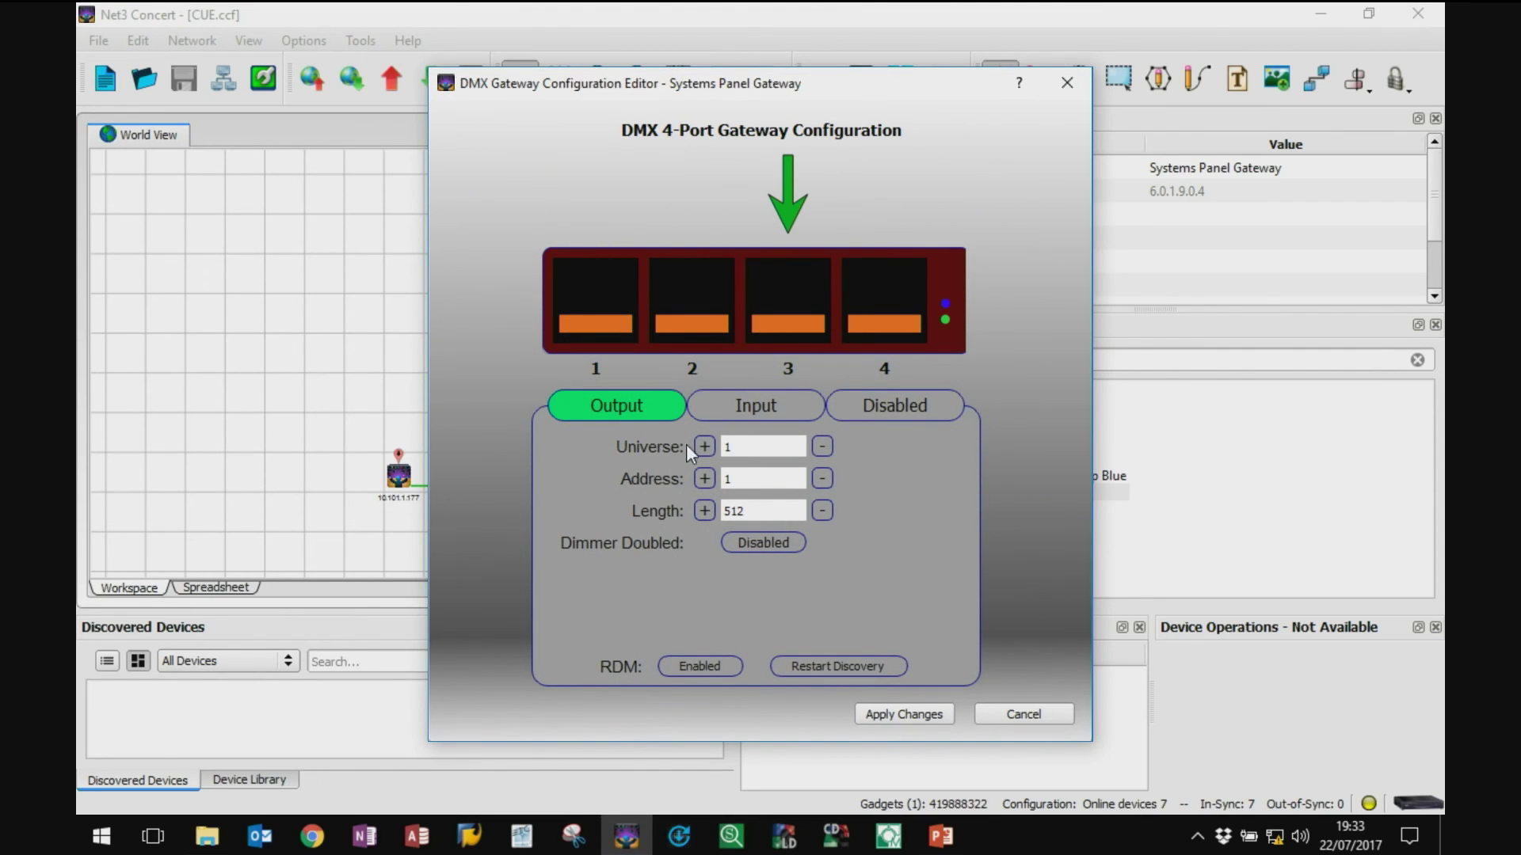
{"action": "left_click", "coordinate": [904, 714]}
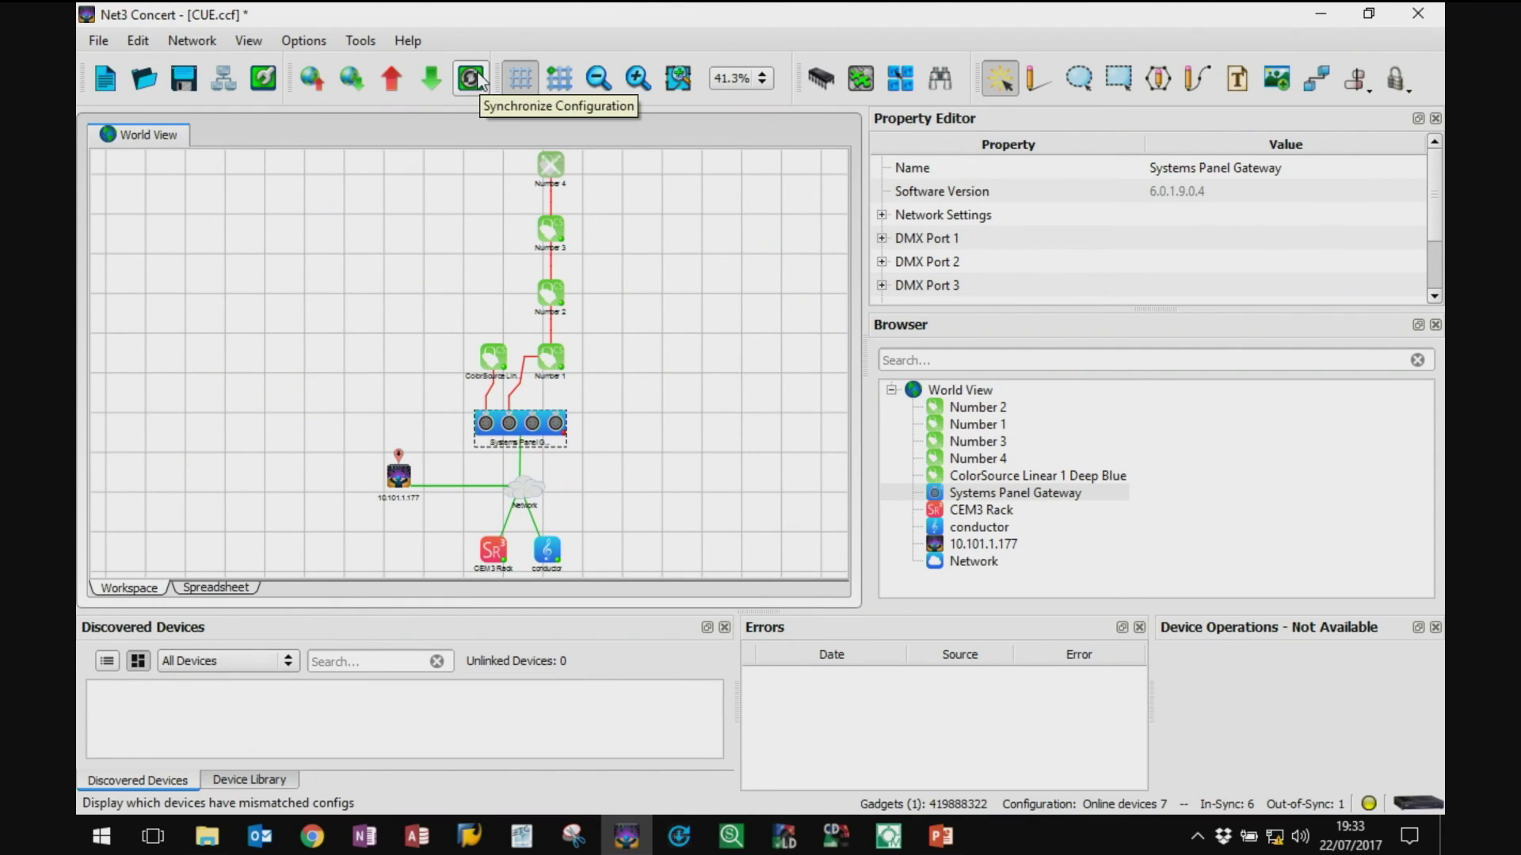
Step: Set the DMX address of the ColorSource Par fixture Number 3 to 20, and apply the changes
{"action": "double_click", "coordinate": [550, 229]}
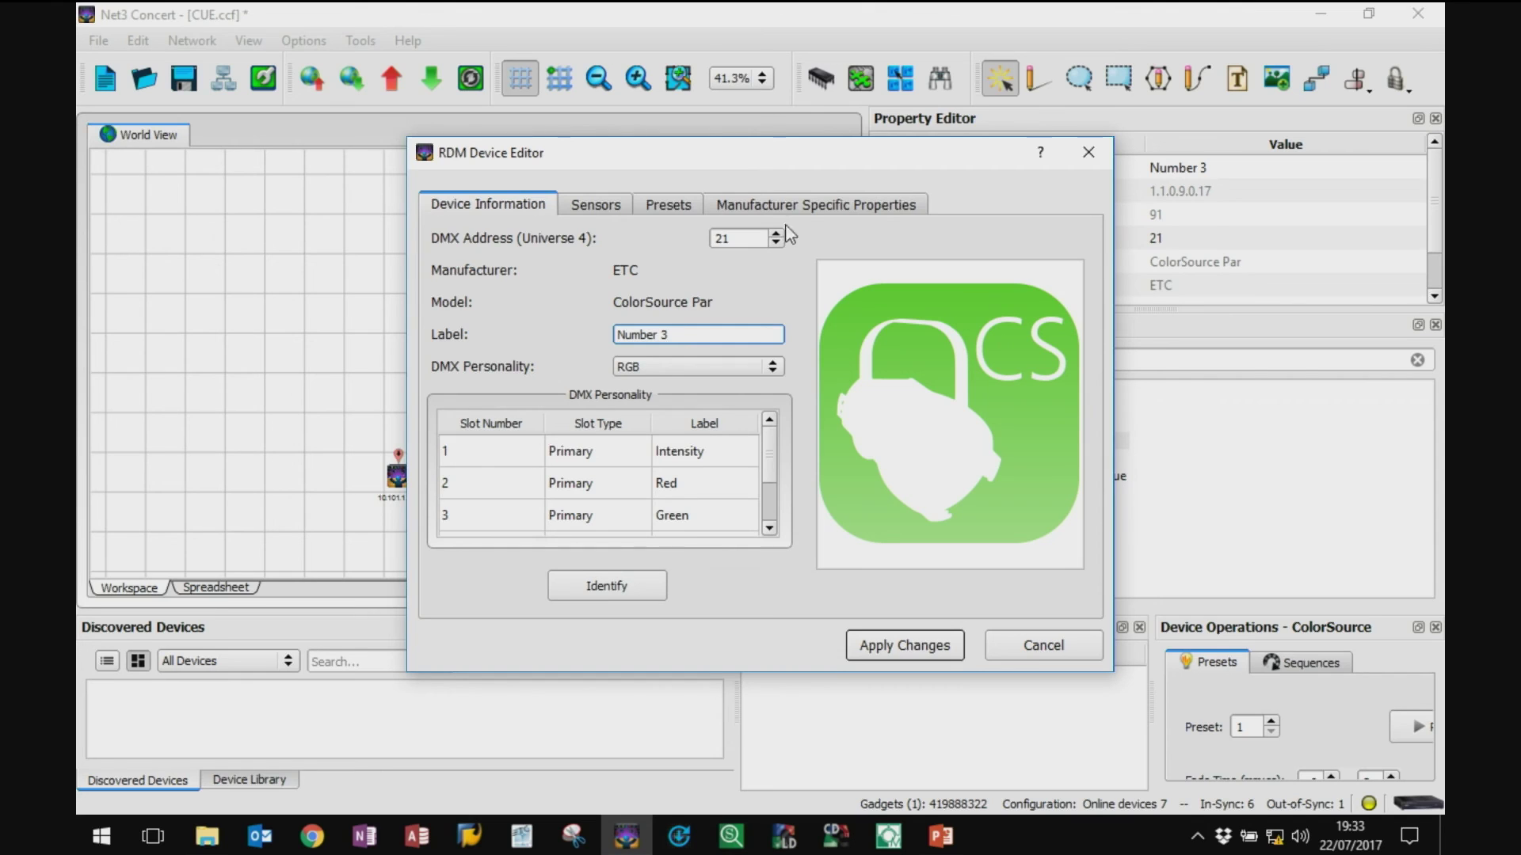
{"action": "left_click", "coordinate": [777, 243]}
{"action": "left_click", "coordinate": [901, 650]}
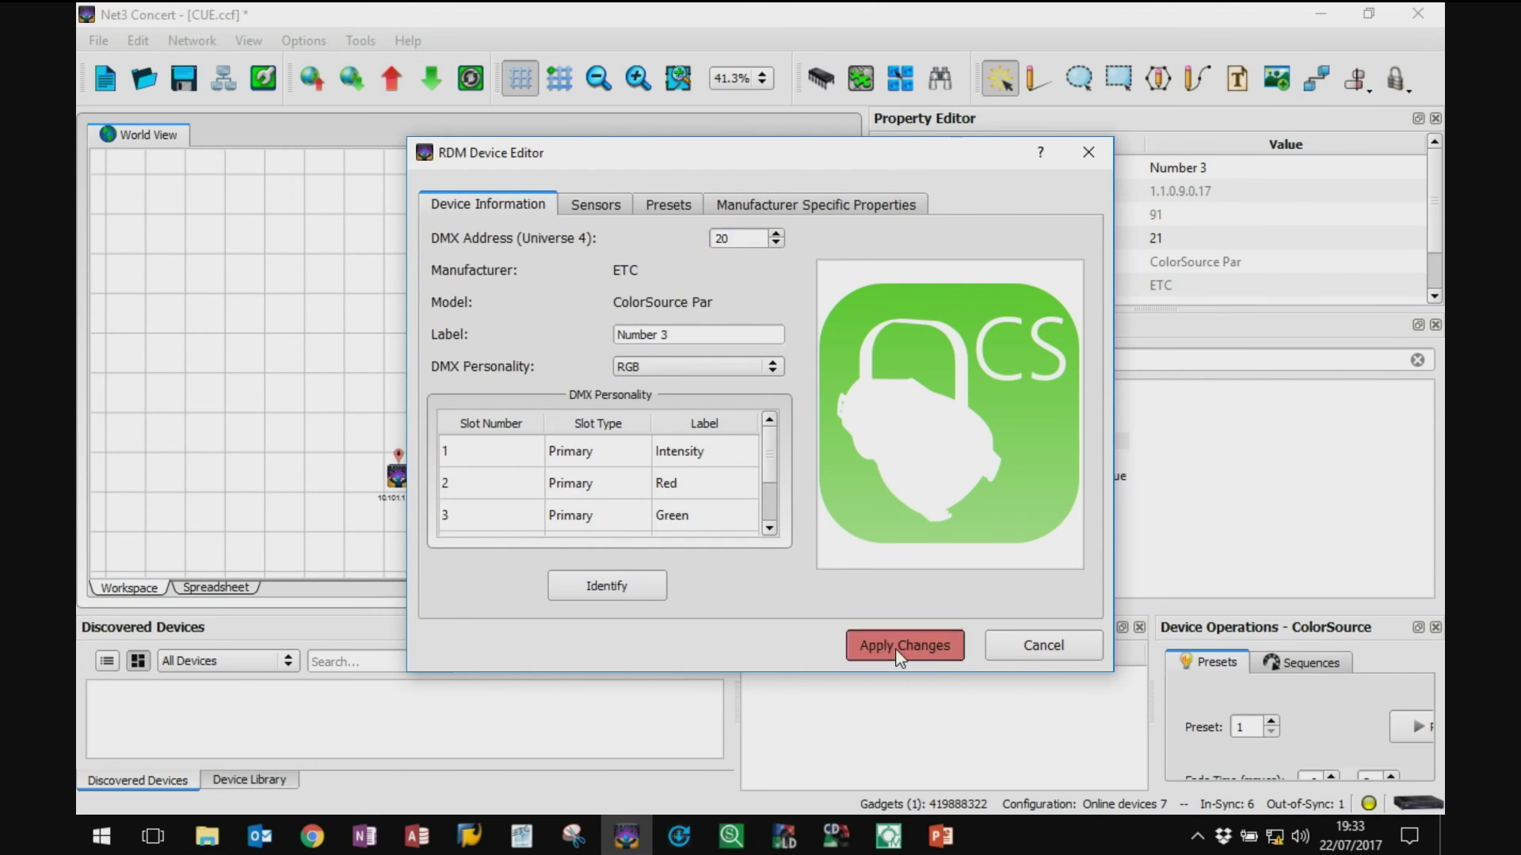
Step: Set the DMX A address of lug 1 in the CEM3 Rack to 5, and apply the changes
{"action": "left_click", "coordinate": [493, 553]}
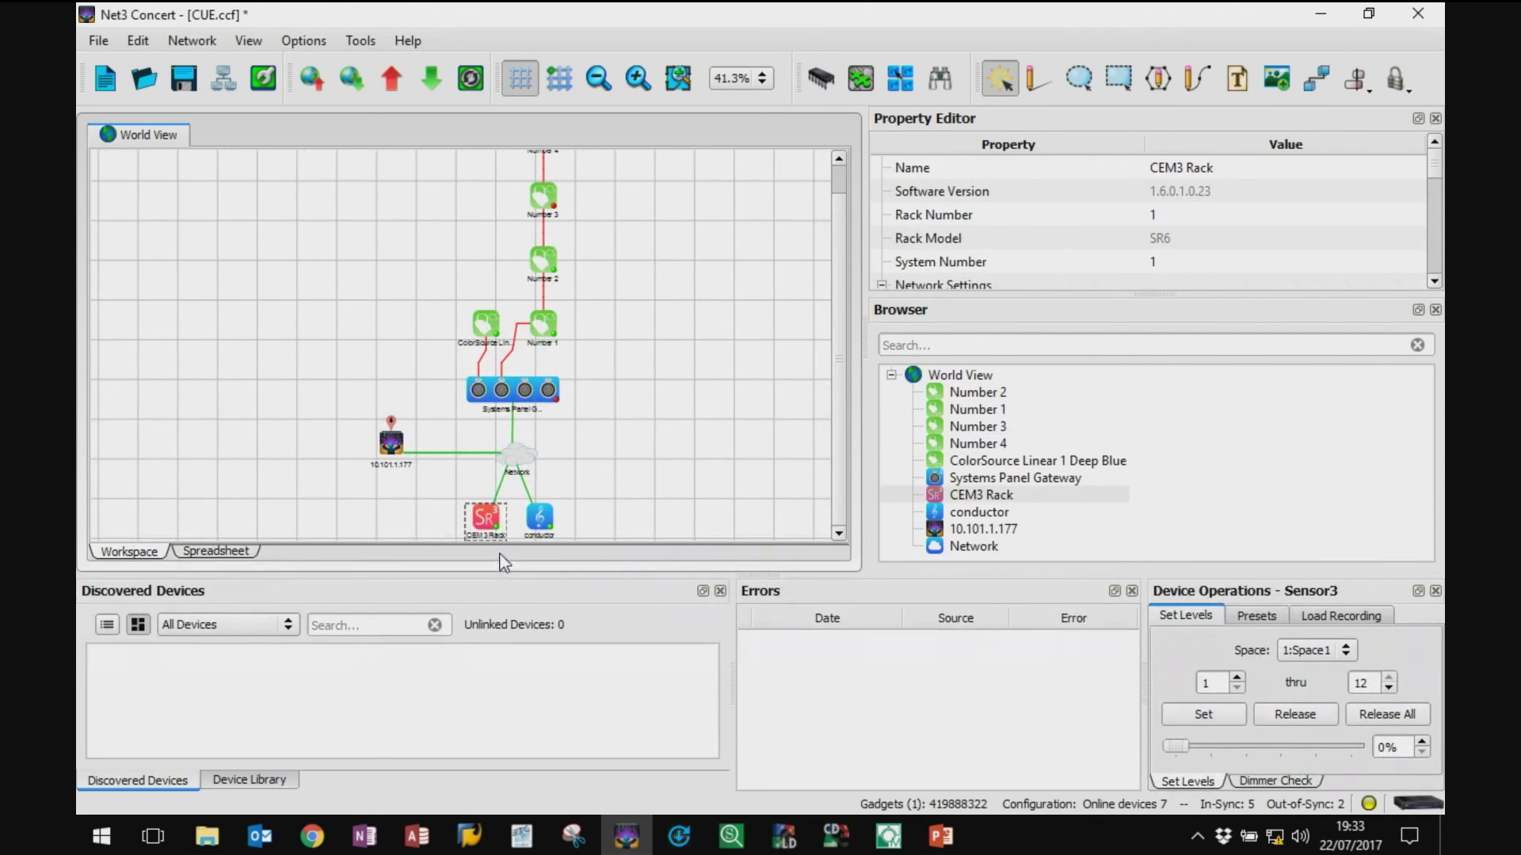
{"action": "double_click", "coordinate": [486, 521]}
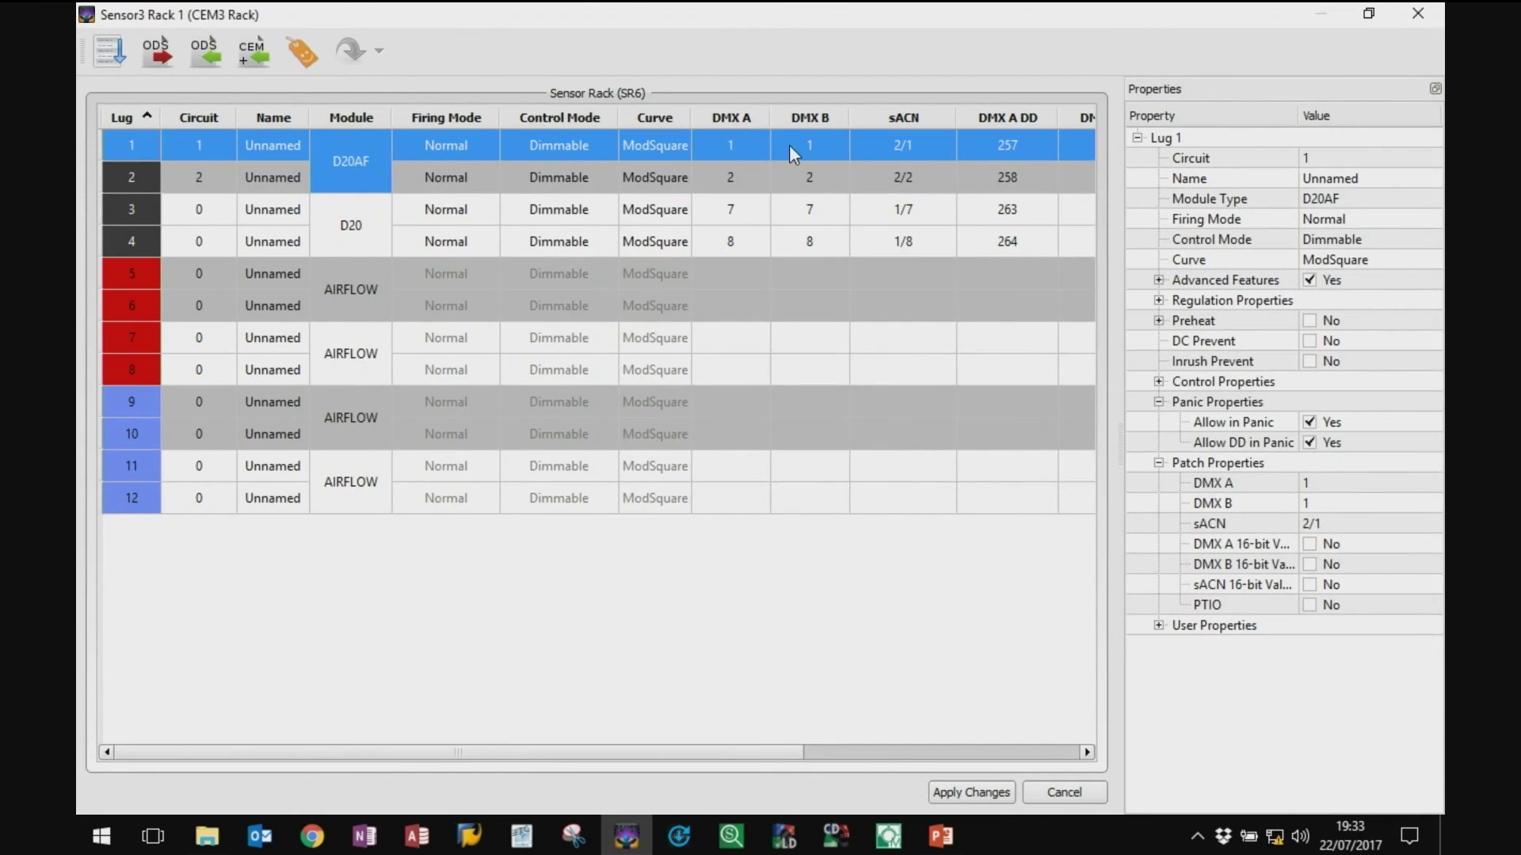
{"action": "left_click", "coordinate": [754, 146]}
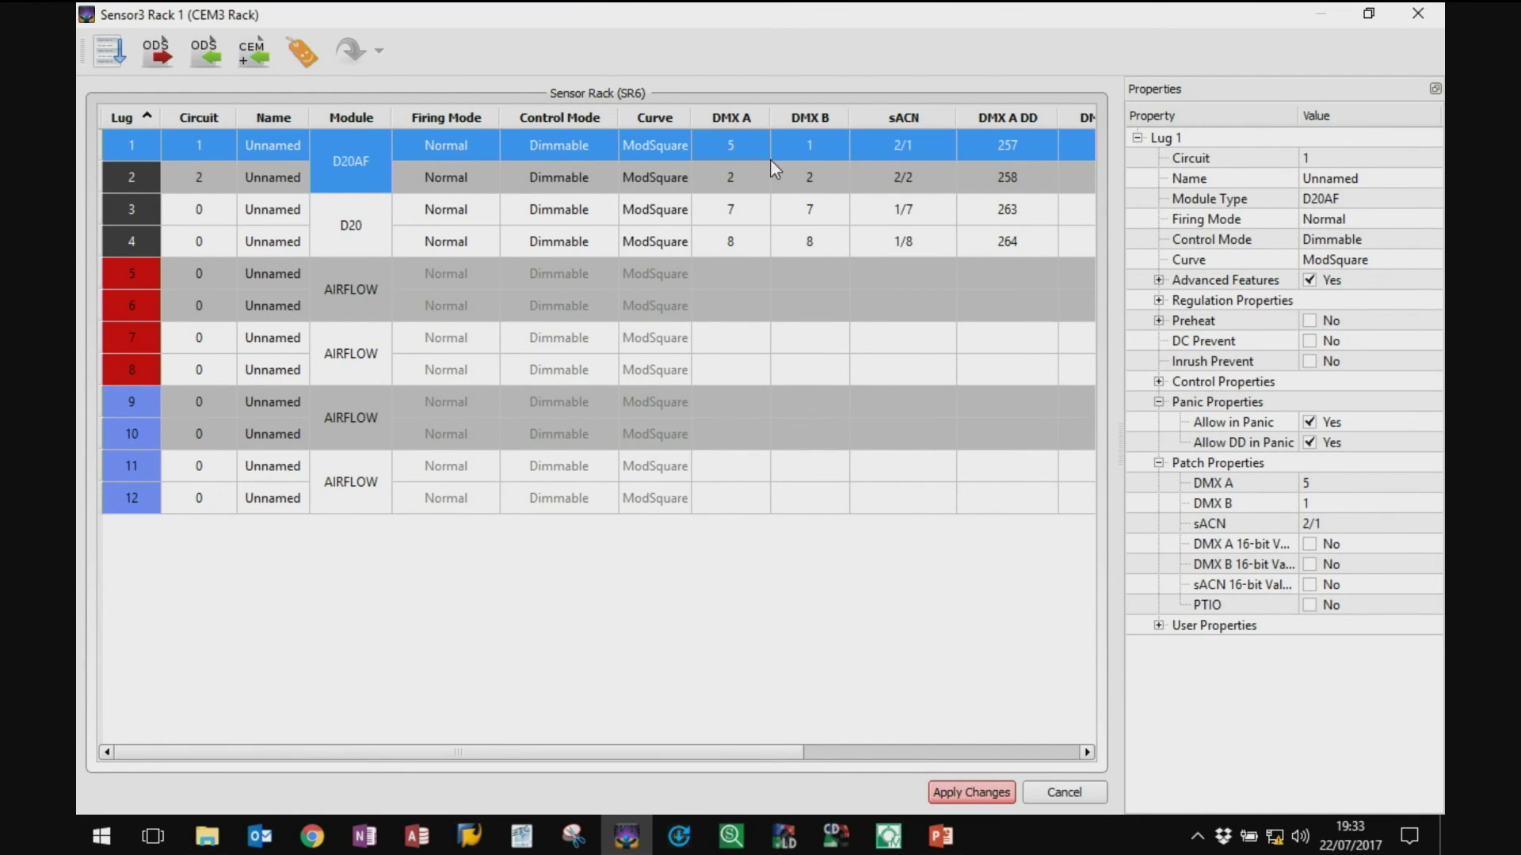
{"action": "left_click", "coordinate": [973, 793]}
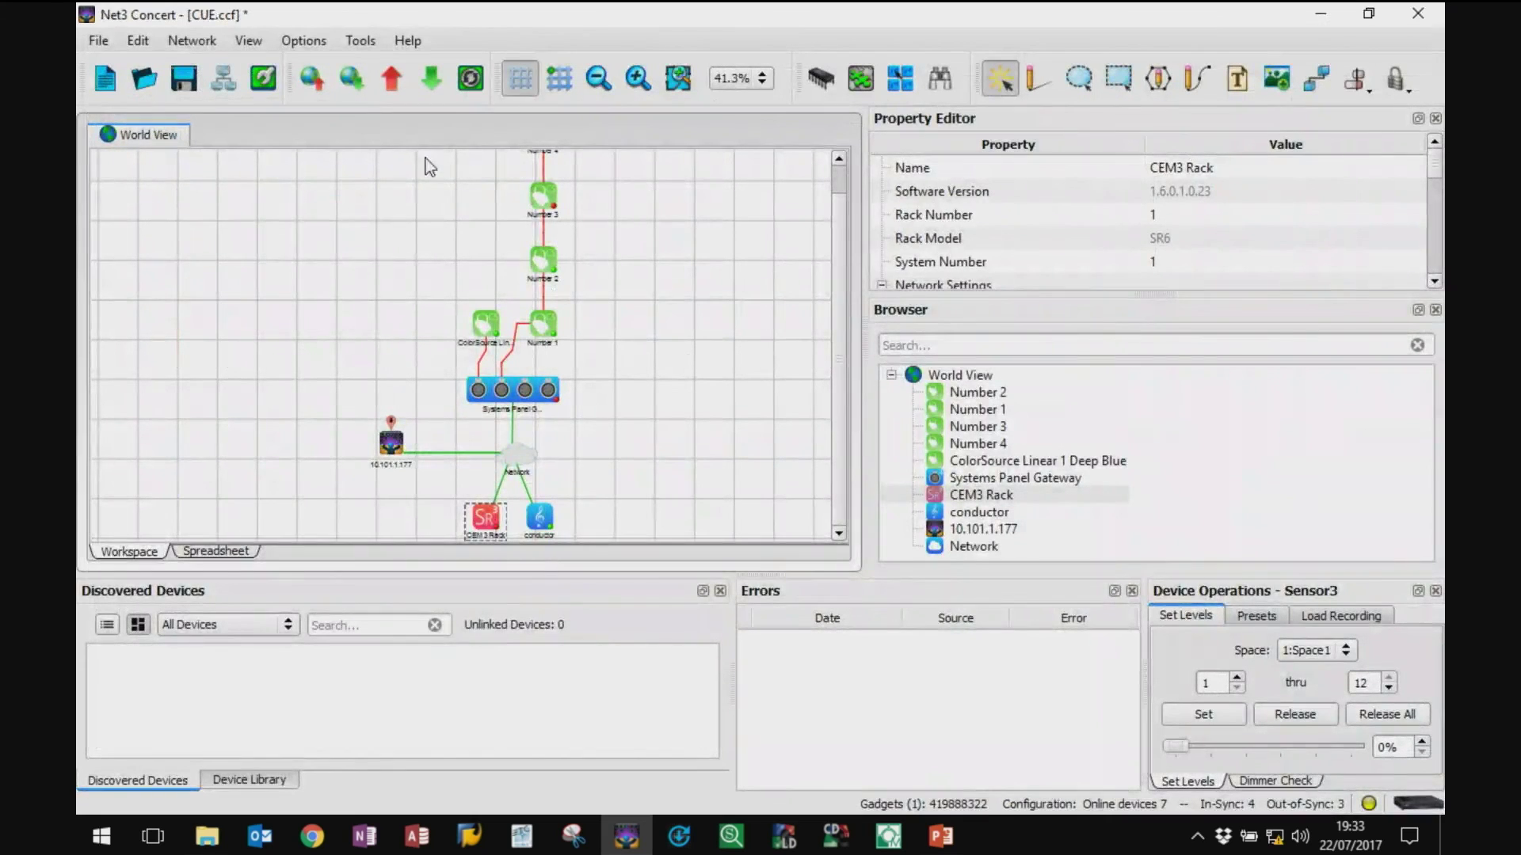
Step: Synchronize the out-of-sync devices, using Concert config values for Number 3 and Systems Panel Gateway and the network device values for CEM3 Rack
{"action": "left_click", "coordinate": [475, 83]}
{"action": "left_click_drag", "start_coordinate": [1025, 286], "coordinate": [731, 106]}
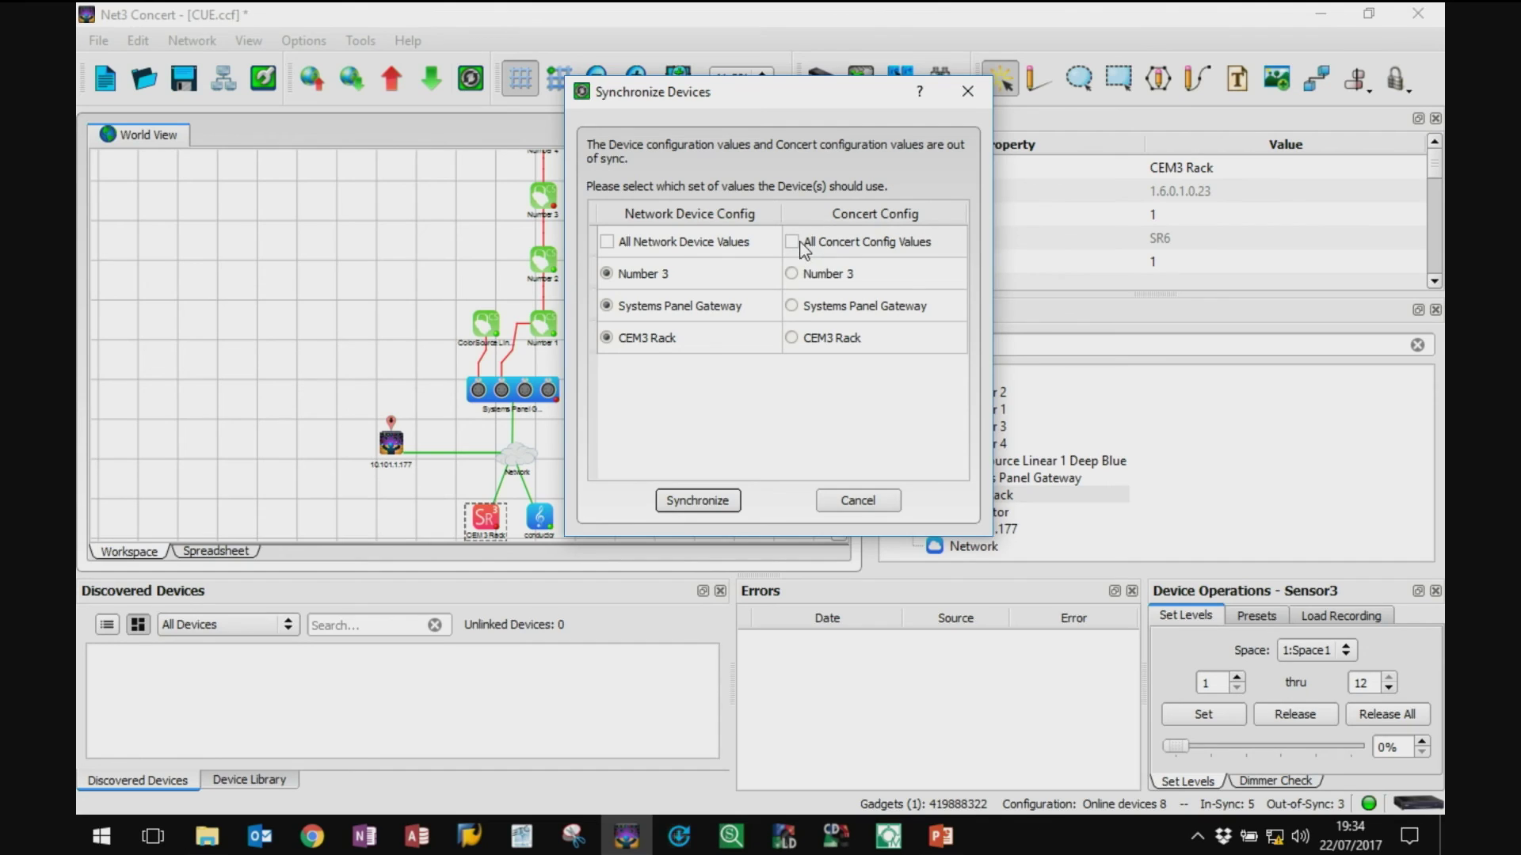
{"action": "left_click", "coordinate": [793, 242]}
{"action": "left_click", "coordinate": [631, 344]}
{"action": "left_click", "coordinate": [672, 501]}
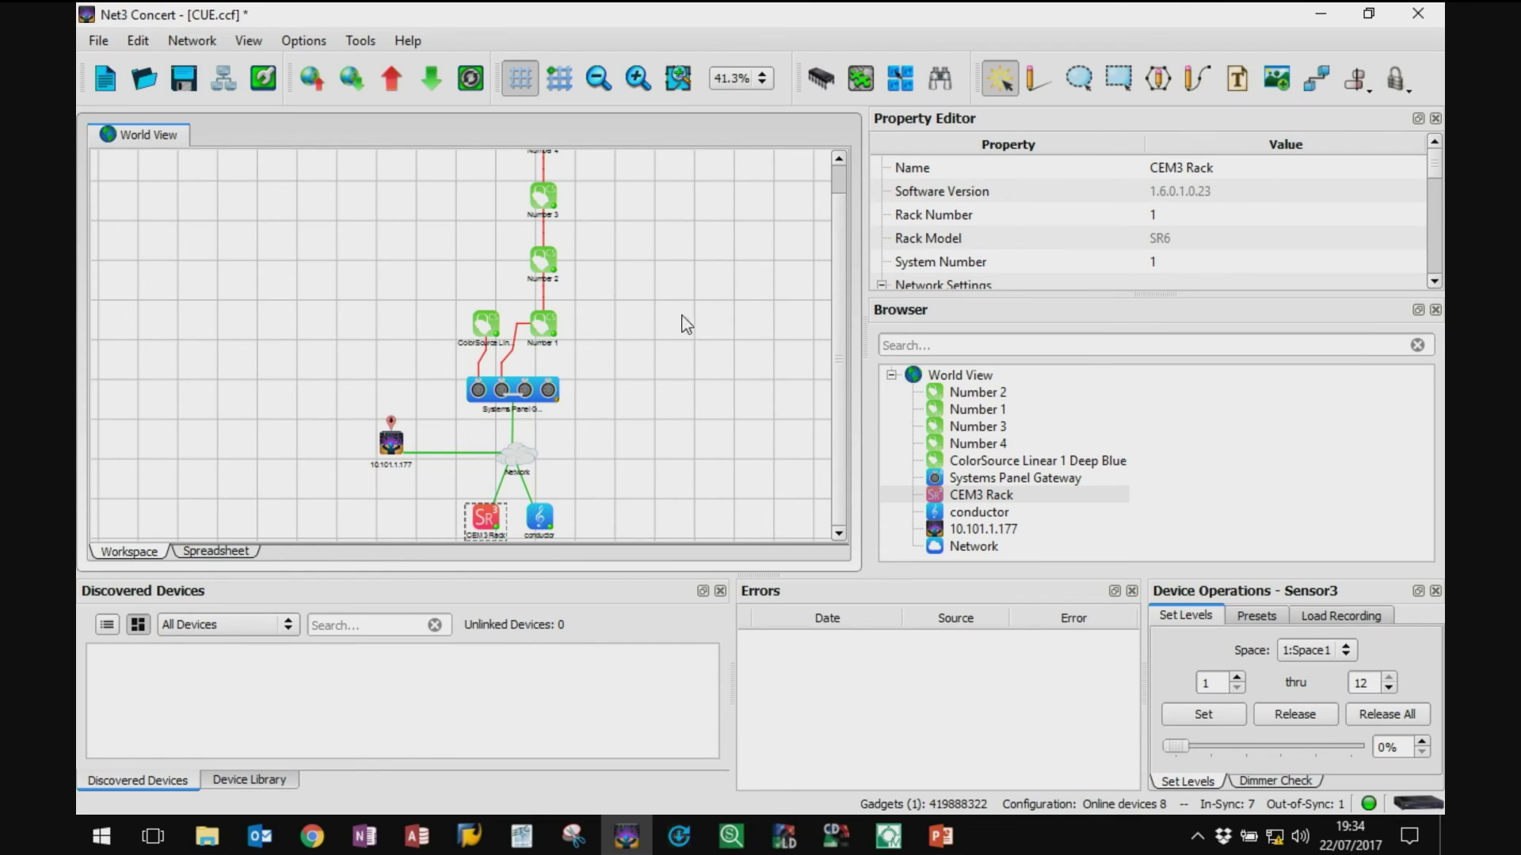
Step: Examine the synchronization status of the Systems Panel Gateway on the network map
{"action": "left_click", "coordinate": [638, 78]}
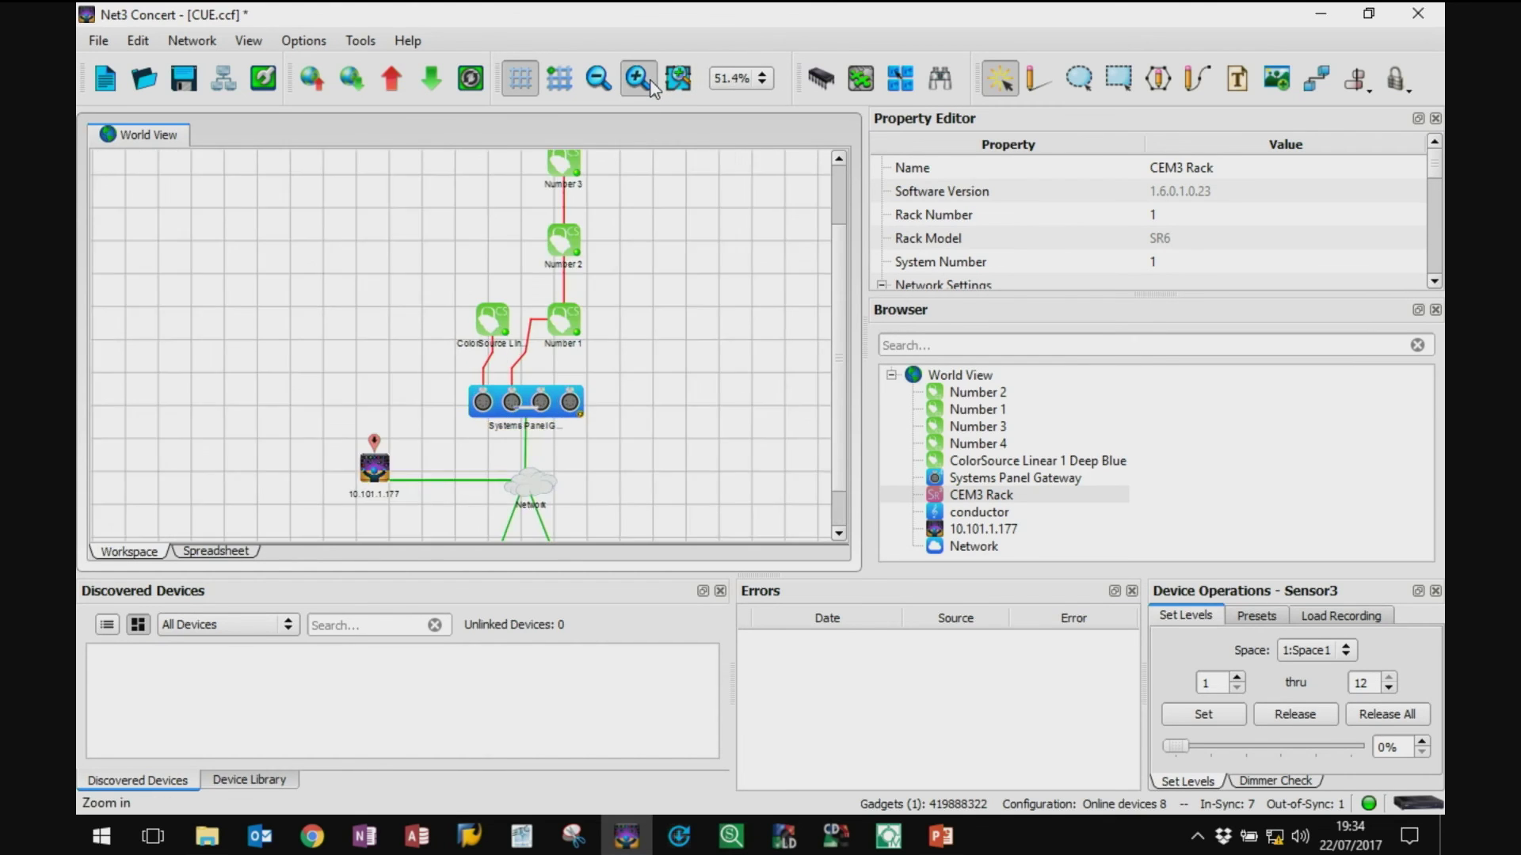
{"action": "left_click", "coordinate": [650, 82]}
{"action": "scroll", "coordinate": [846, 316], "scroll_direction": "down", "scroll_amount": 5}
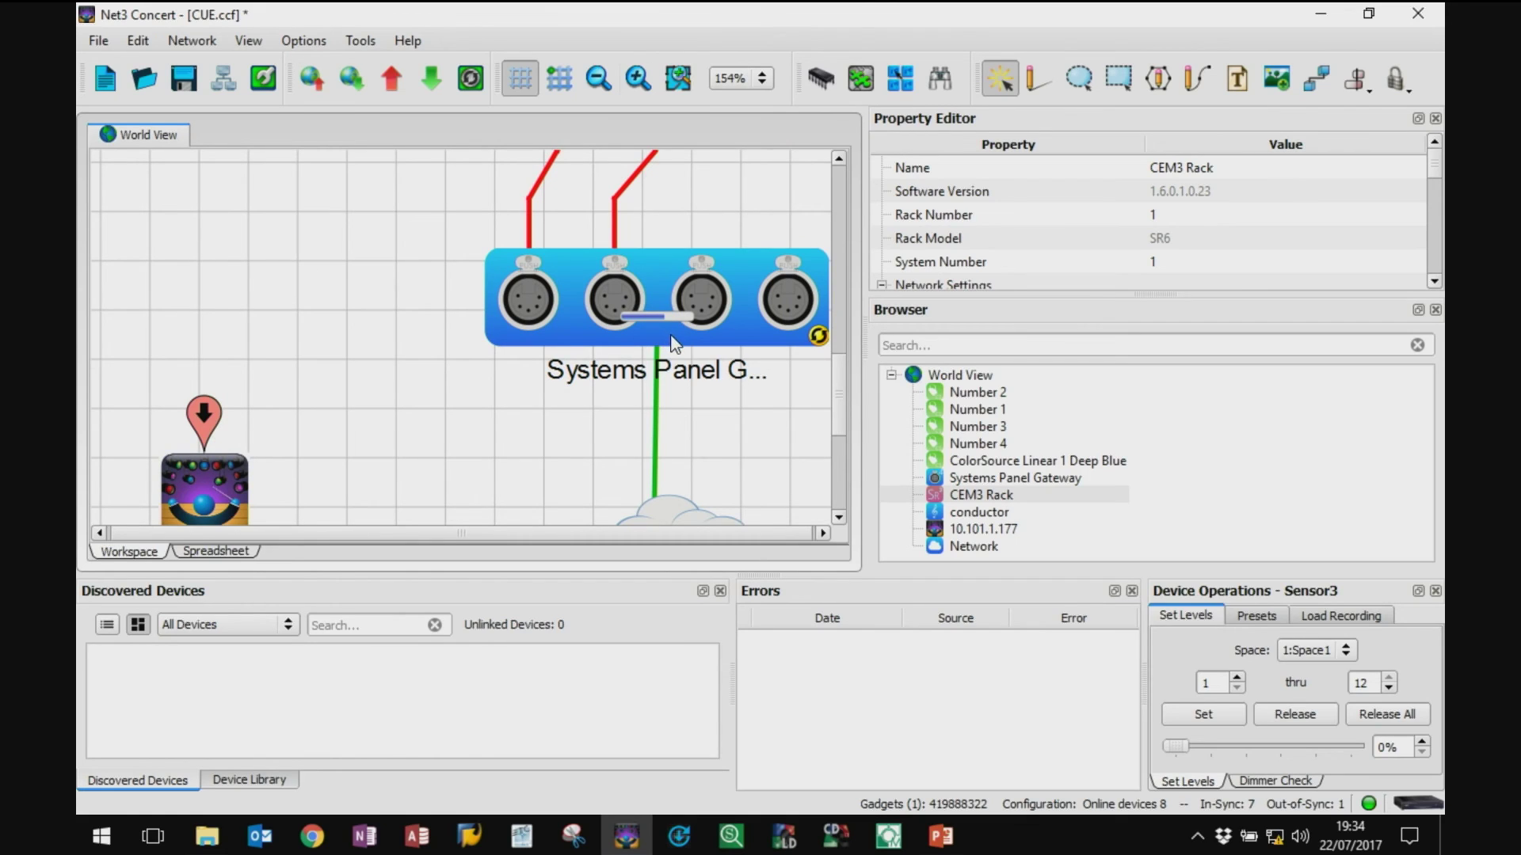
{"action": "mouse_move", "coordinate": [672, 342]}
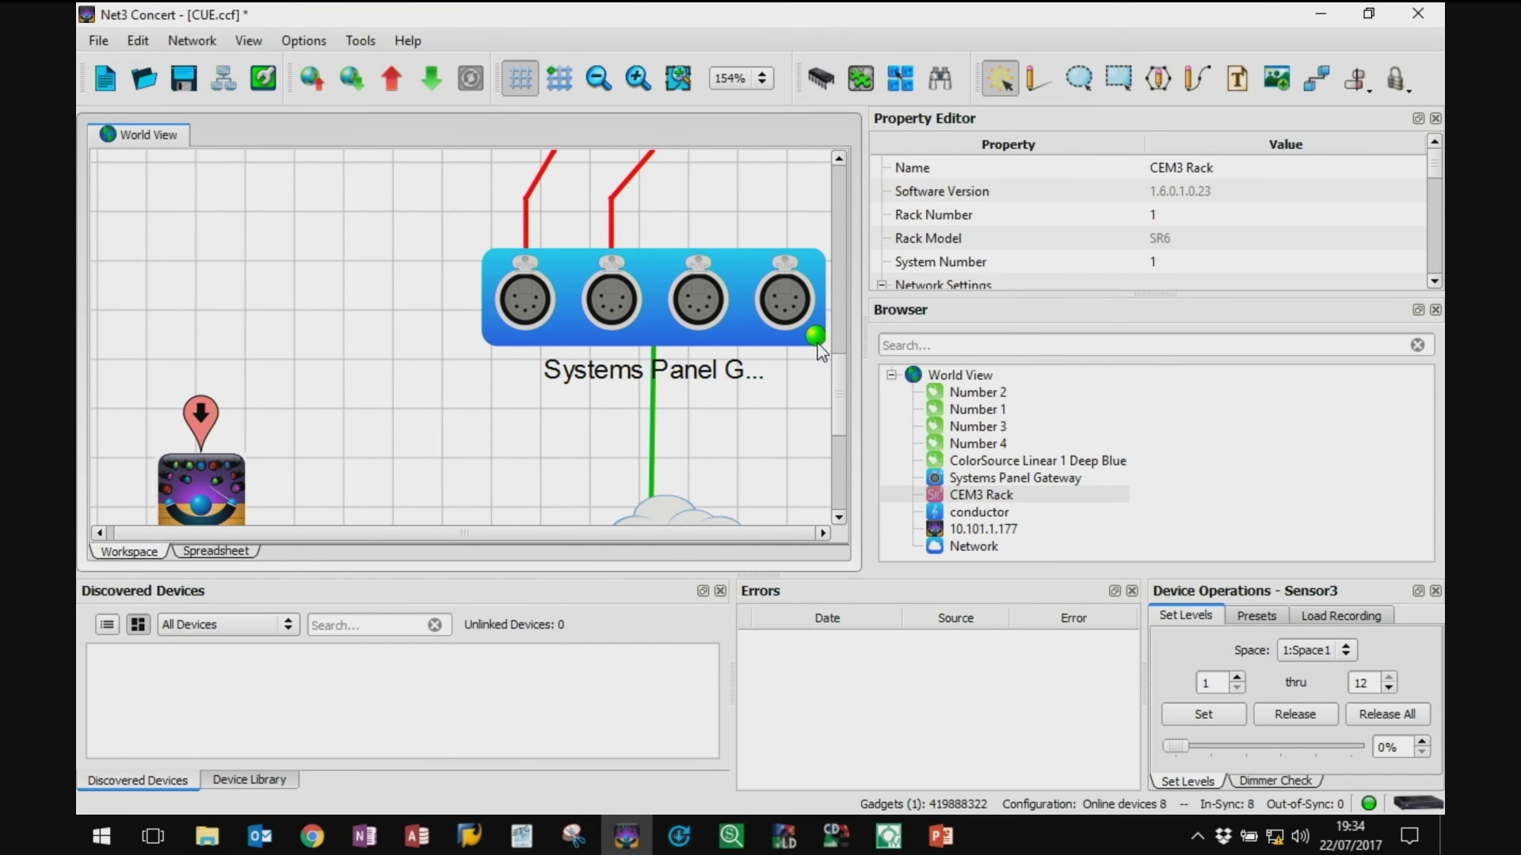
{"action": "mouse_move", "coordinate": [821, 352]}
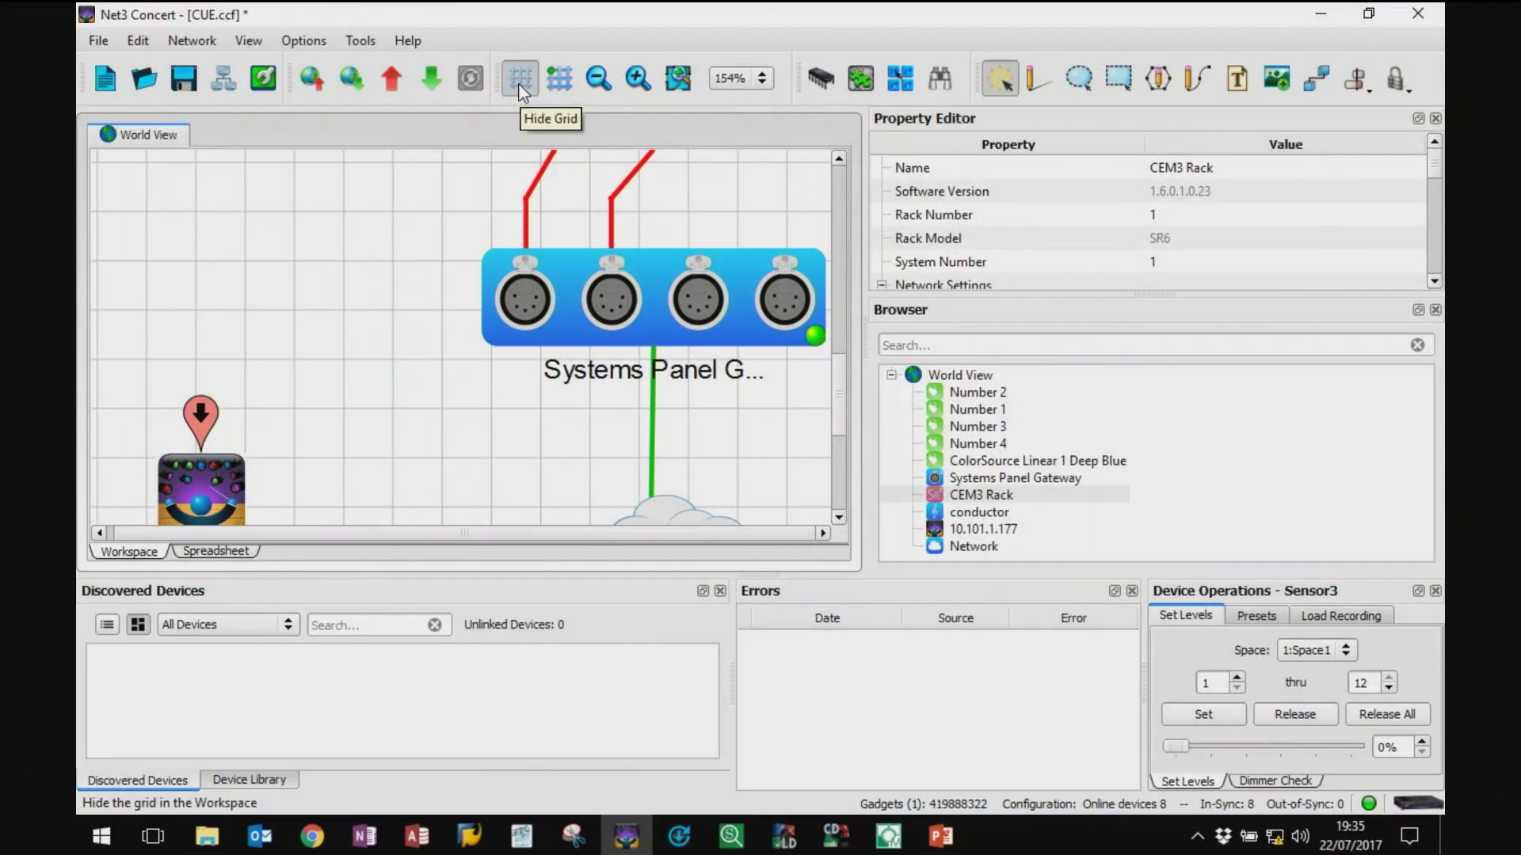
Step: Toggle the workspace grid, enable grid snapping, and reposition the CEM3 Rack below the Network cloud
{"action": "left_click", "coordinate": [521, 87]}
{"action": "left_click", "coordinate": [521, 87]}
{"action": "left_click", "coordinate": [522, 87]}
{"action": "left_click", "coordinate": [521, 87]}
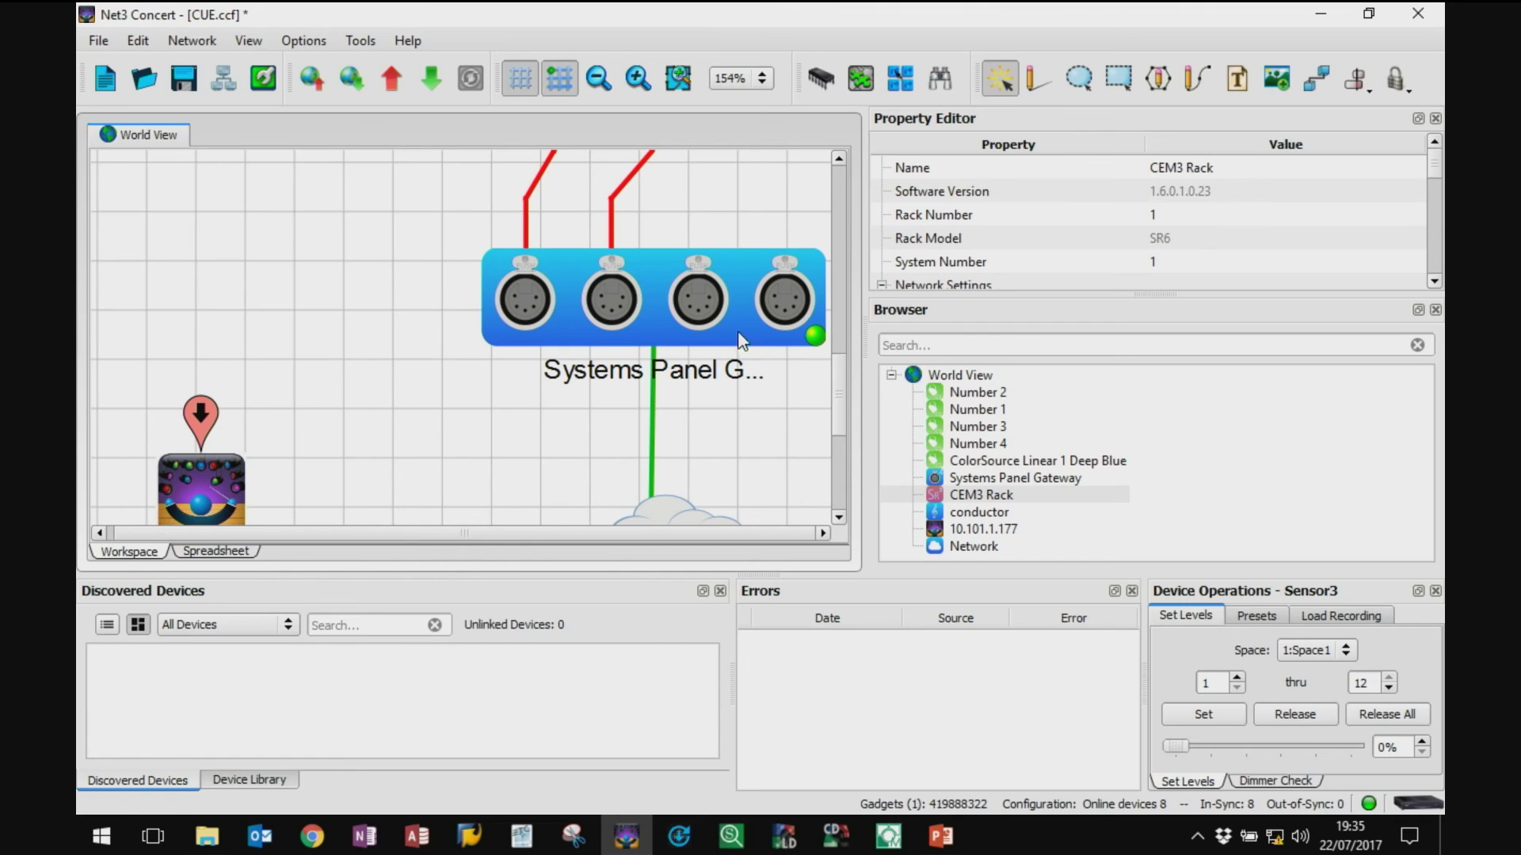
{"action": "left_click_drag", "start_coordinate": [840, 396], "coordinate": [841, 471]}
{"action": "left_click_drag", "start_coordinate": [527, 451], "coordinate": [365, 364]}
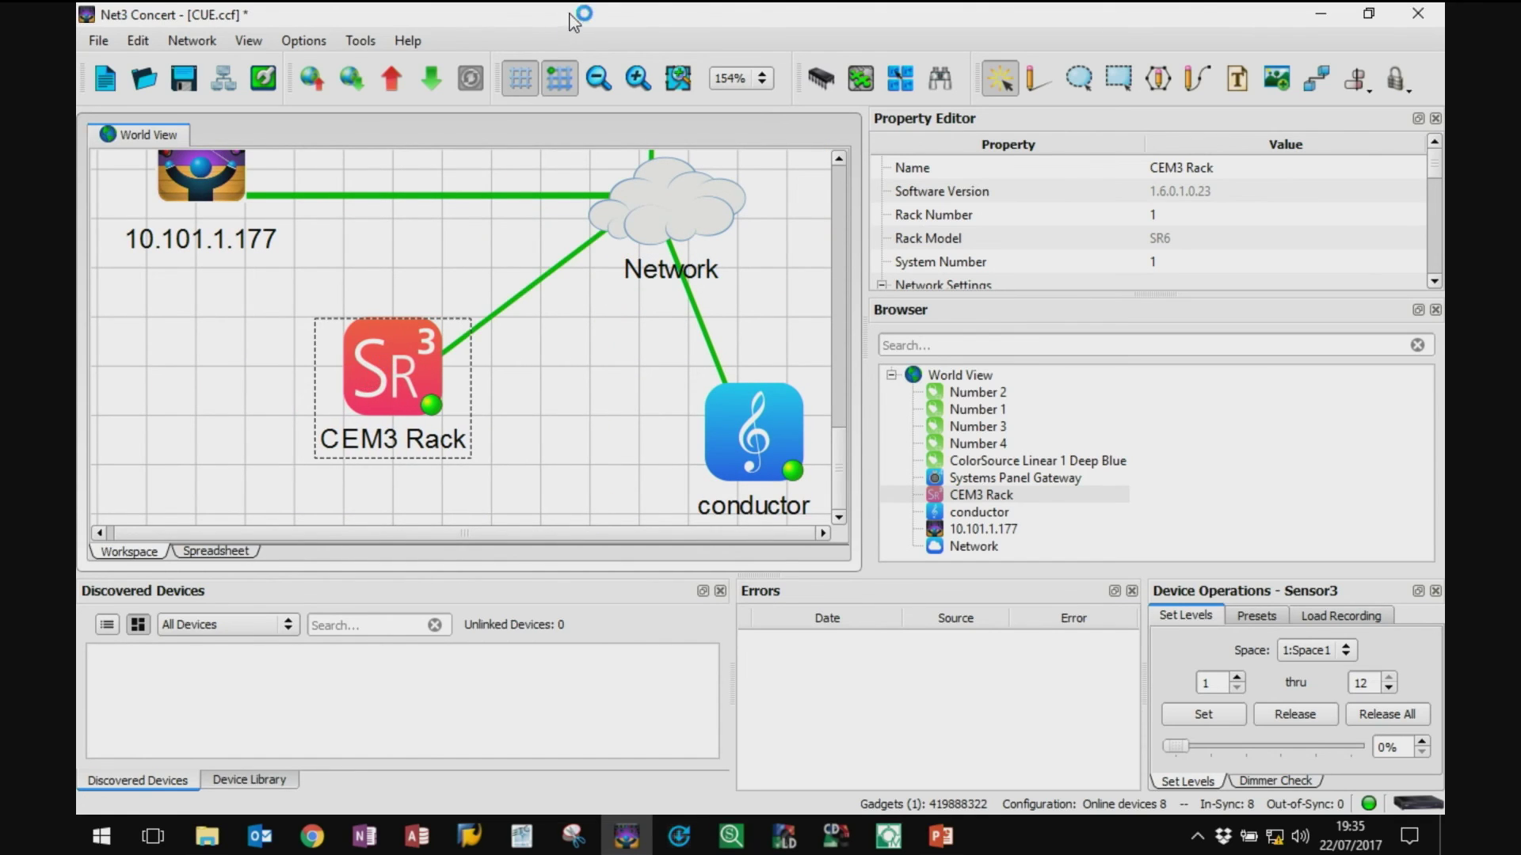
{"action": "left_click_drag", "start_coordinate": [432, 334], "coordinate": [520, 335]}
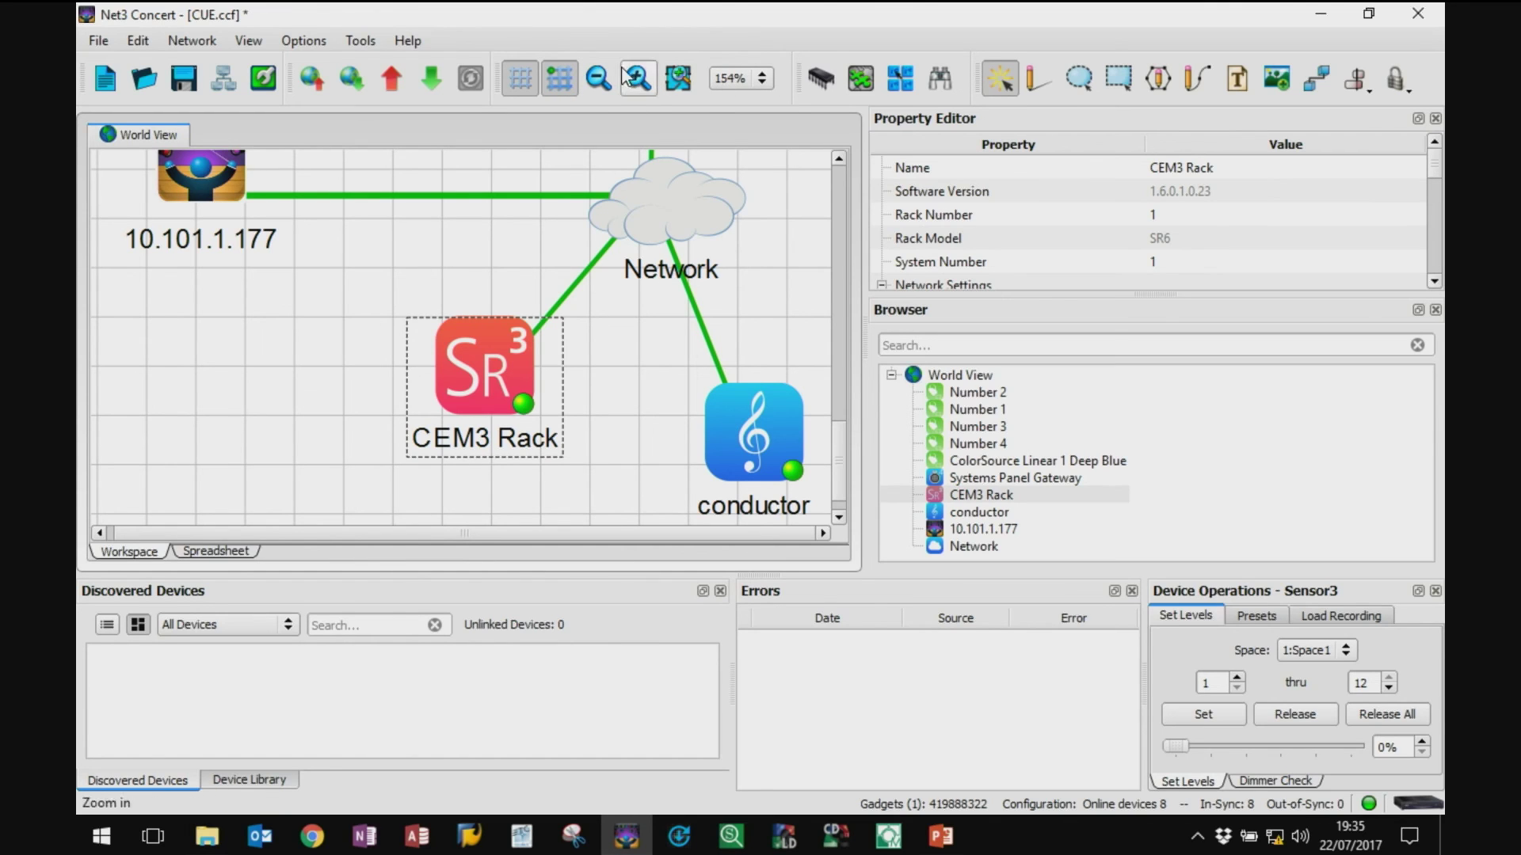
Step: Open the UpdaterAtor for device firmware, review the lighting network card choices, and cancel it
{"action": "left_click", "coordinate": [598, 79]}
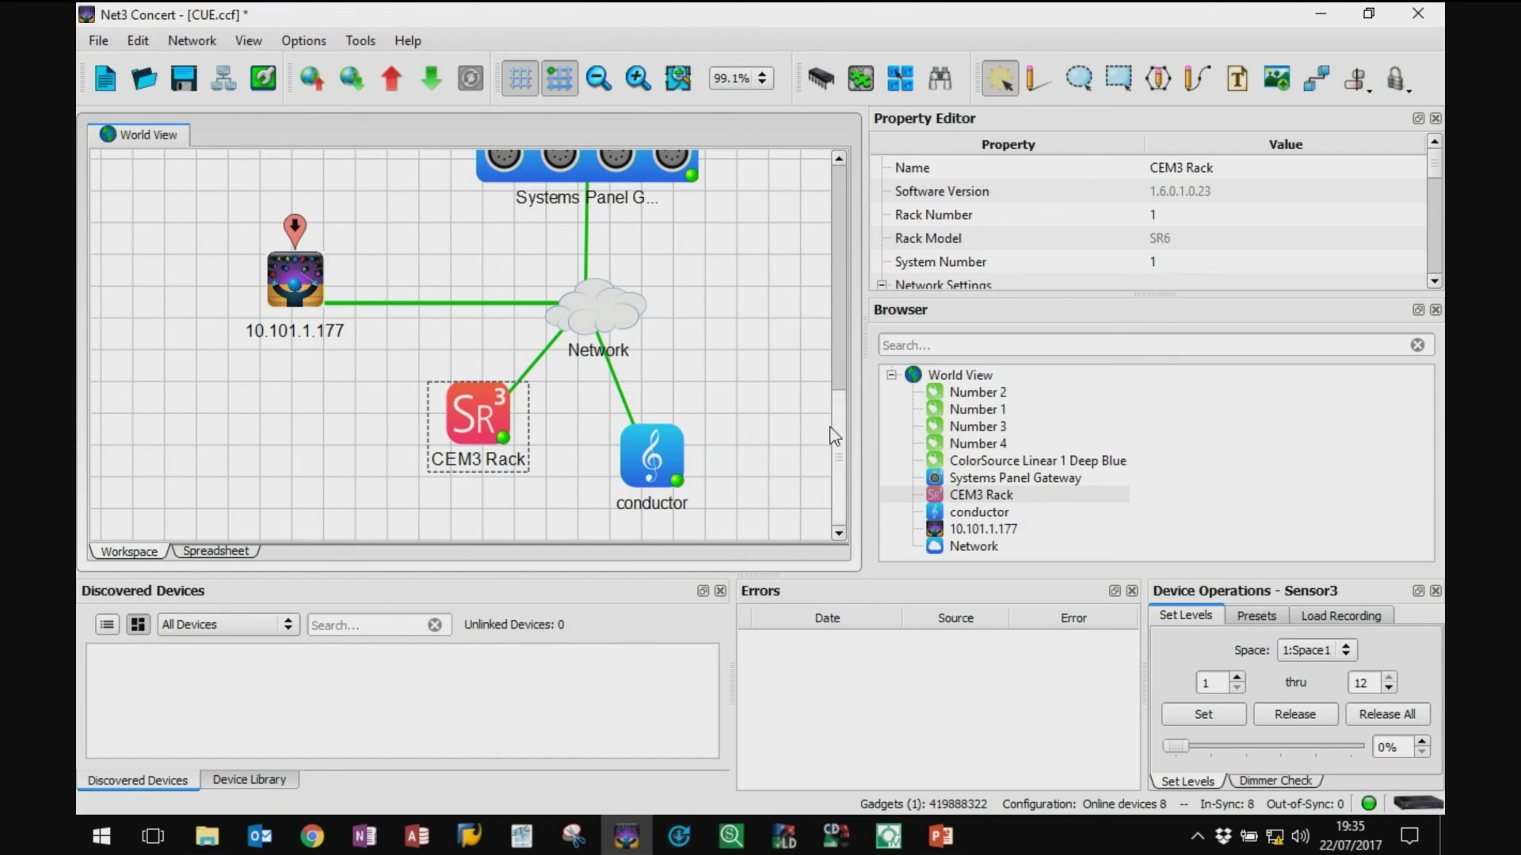
{"action": "scroll", "coordinate": [834, 448], "scroll_direction": "up", "scroll_amount": 5}
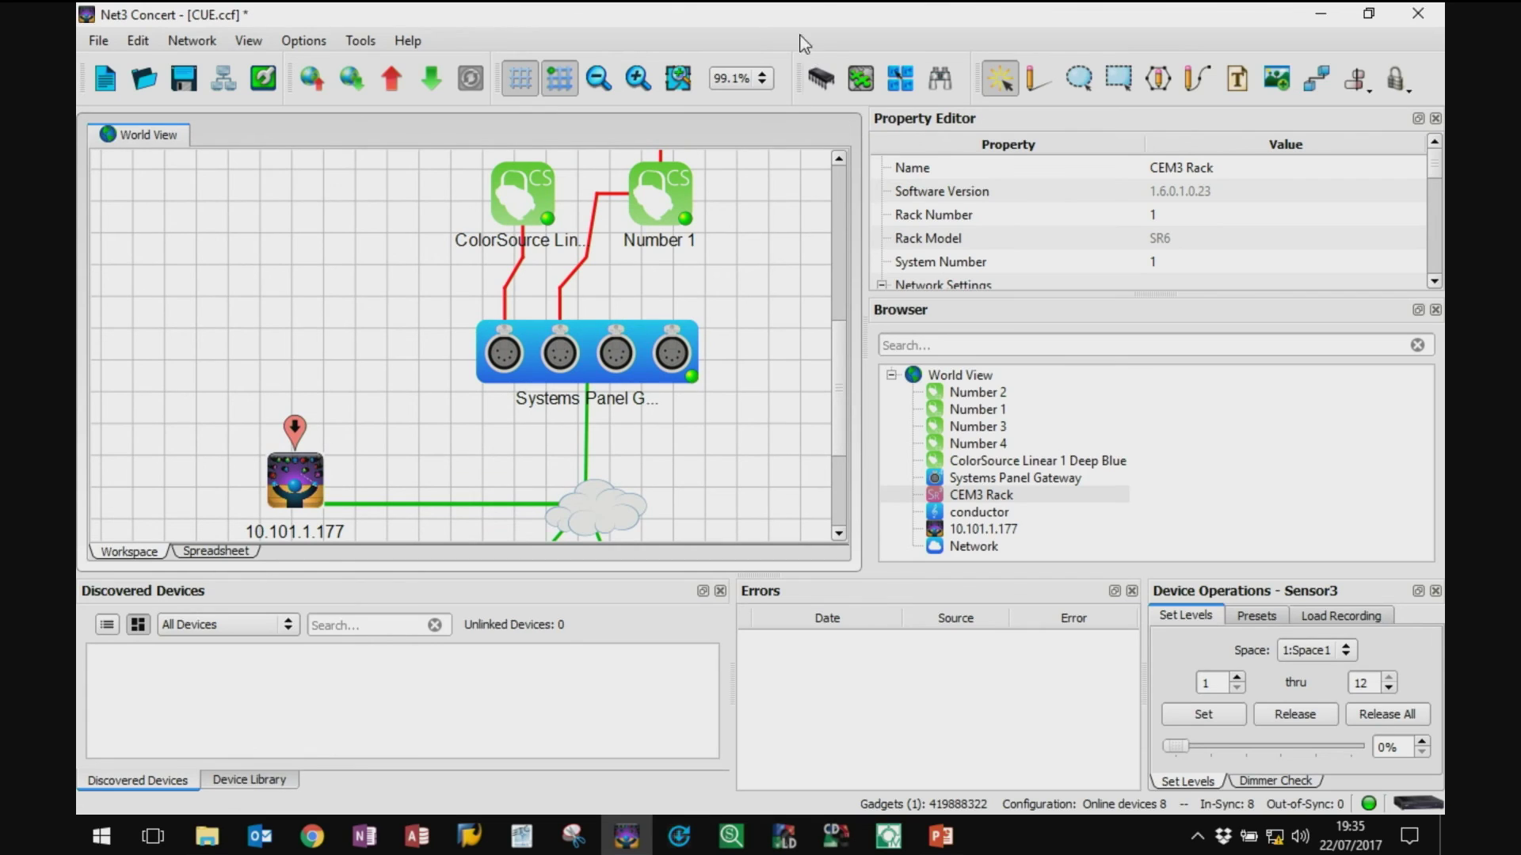
{"action": "left_click", "coordinate": [819, 79]}
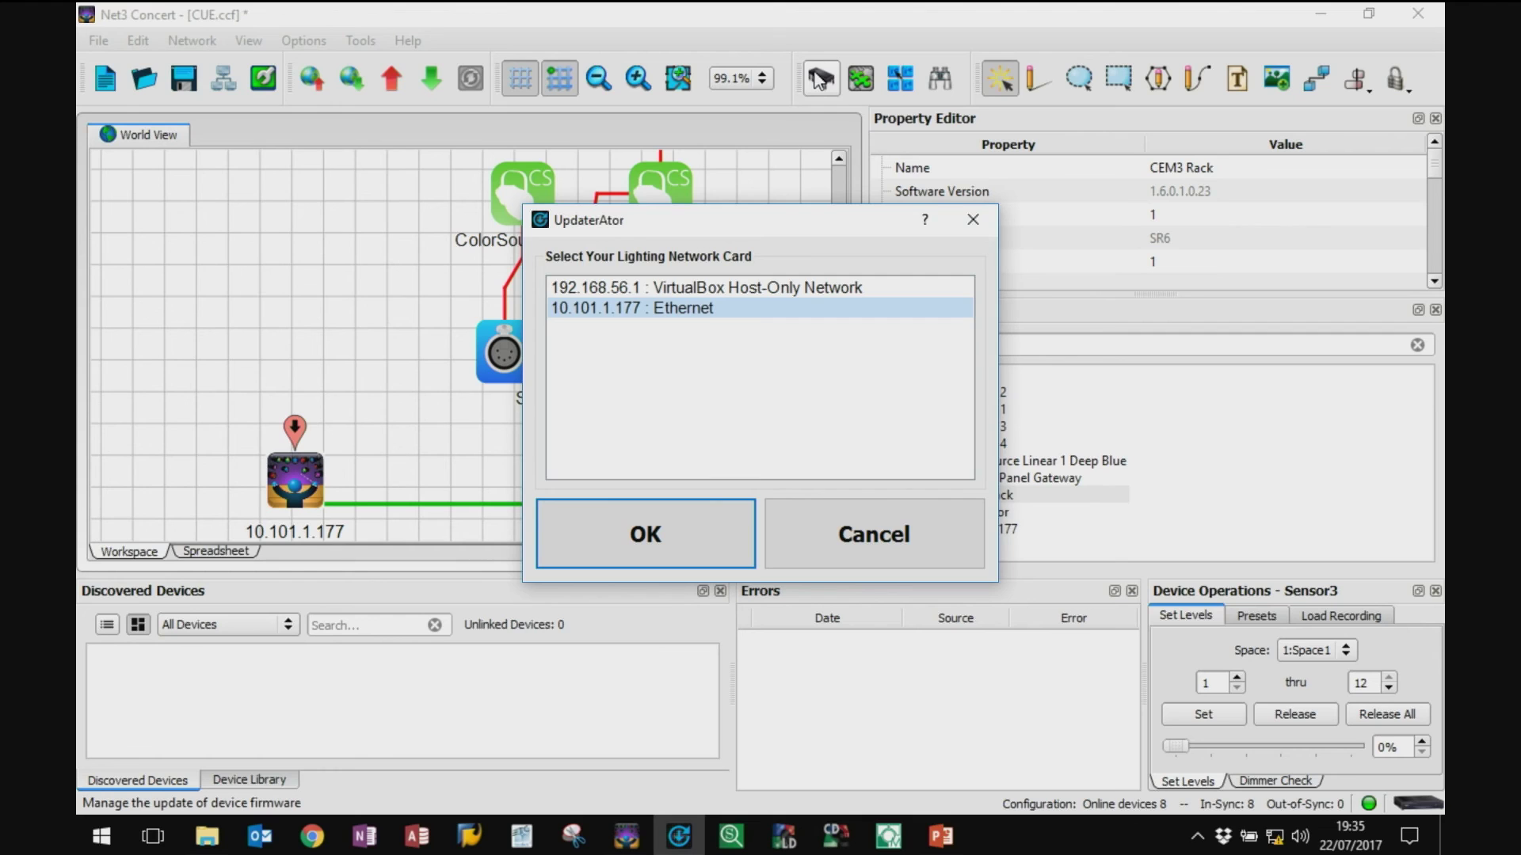
{"action": "left_click", "coordinate": [853, 554]}
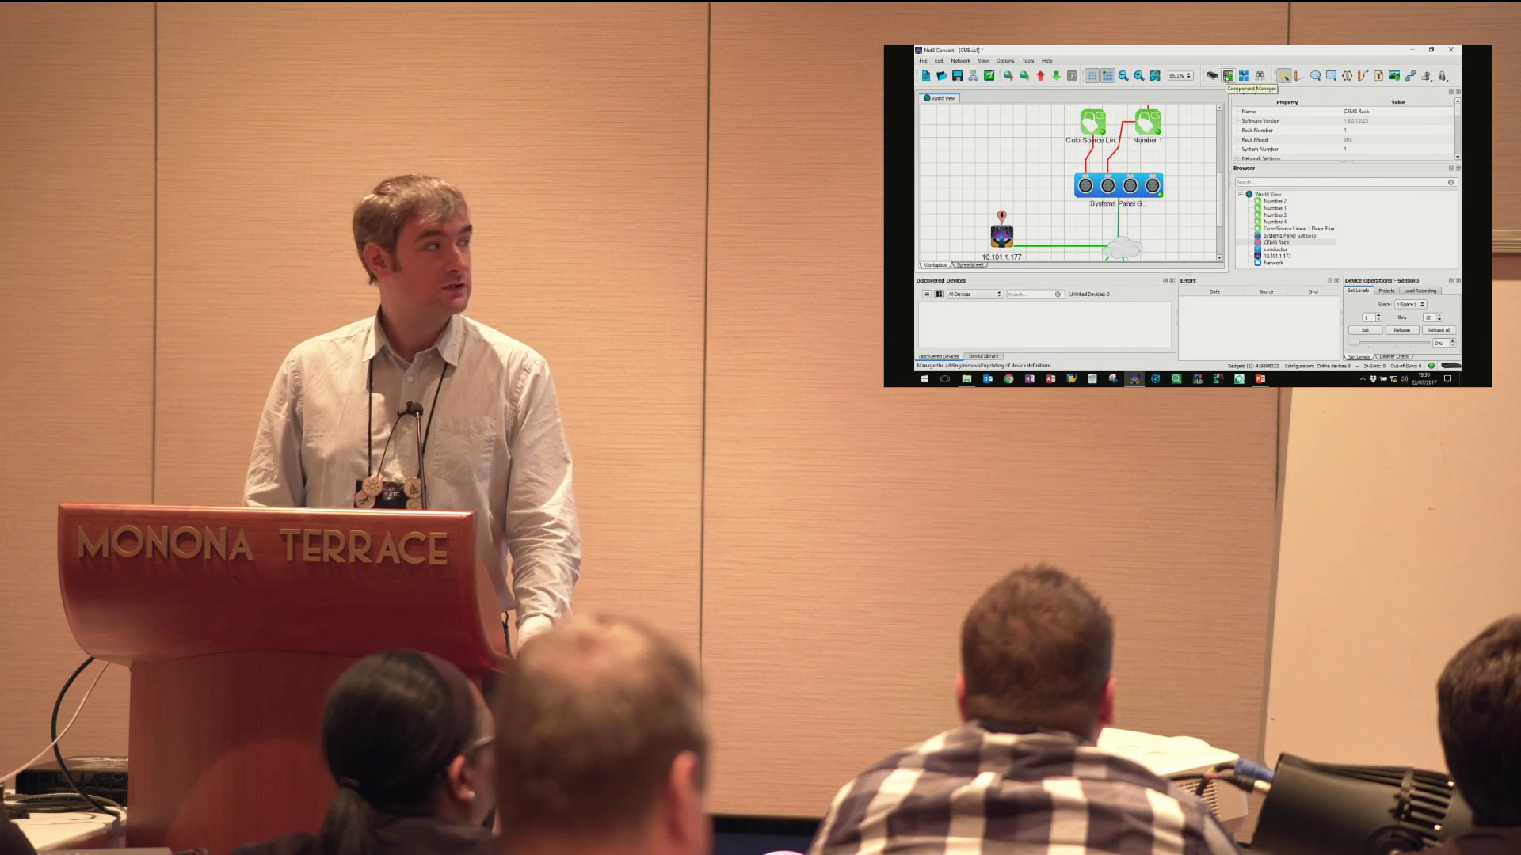
Step: Review the installed RDM device packages in the Component Manager, including the DALI Gateway package, and close it
{"action": "left_click", "coordinate": [1227, 76]}
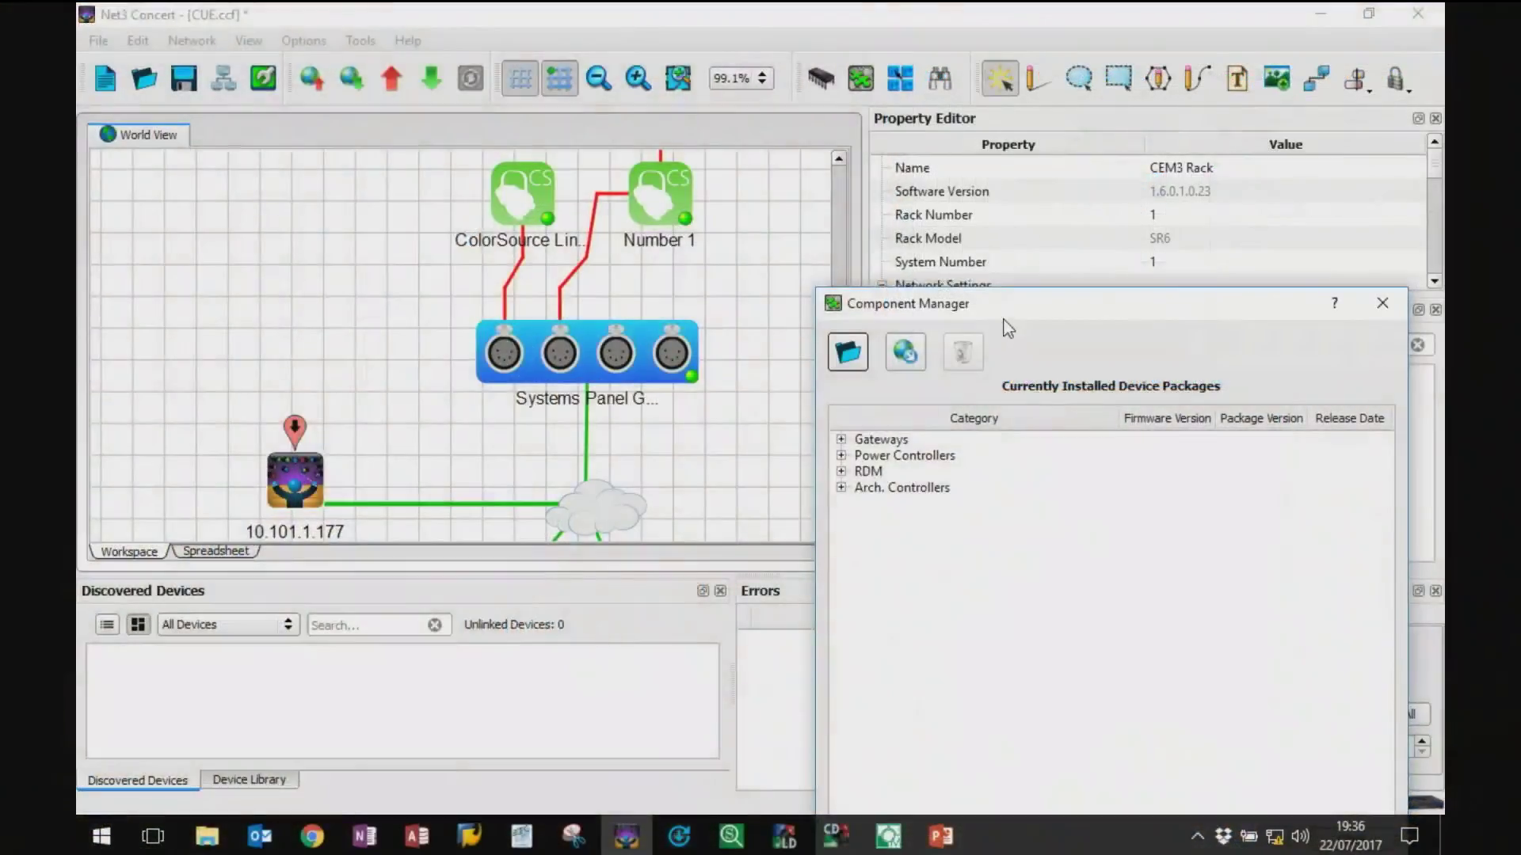
{"action": "left_click_drag", "start_coordinate": [1010, 321], "coordinate": [624, 76]}
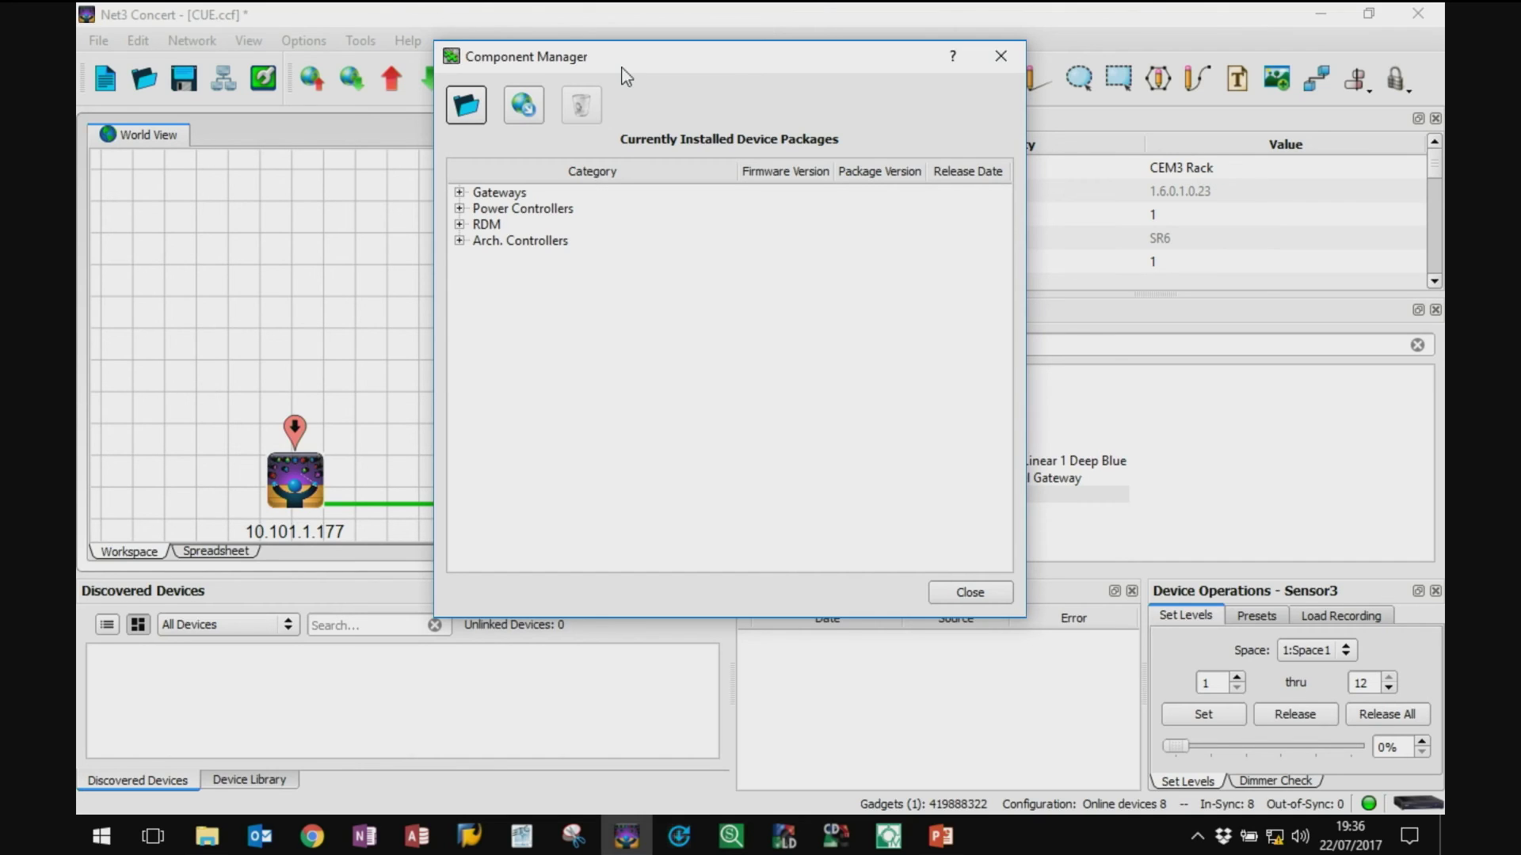
{"action": "left_click", "coordinate": [459, 225]}
{"action": "left_click", "coordinate": [481, 257]}
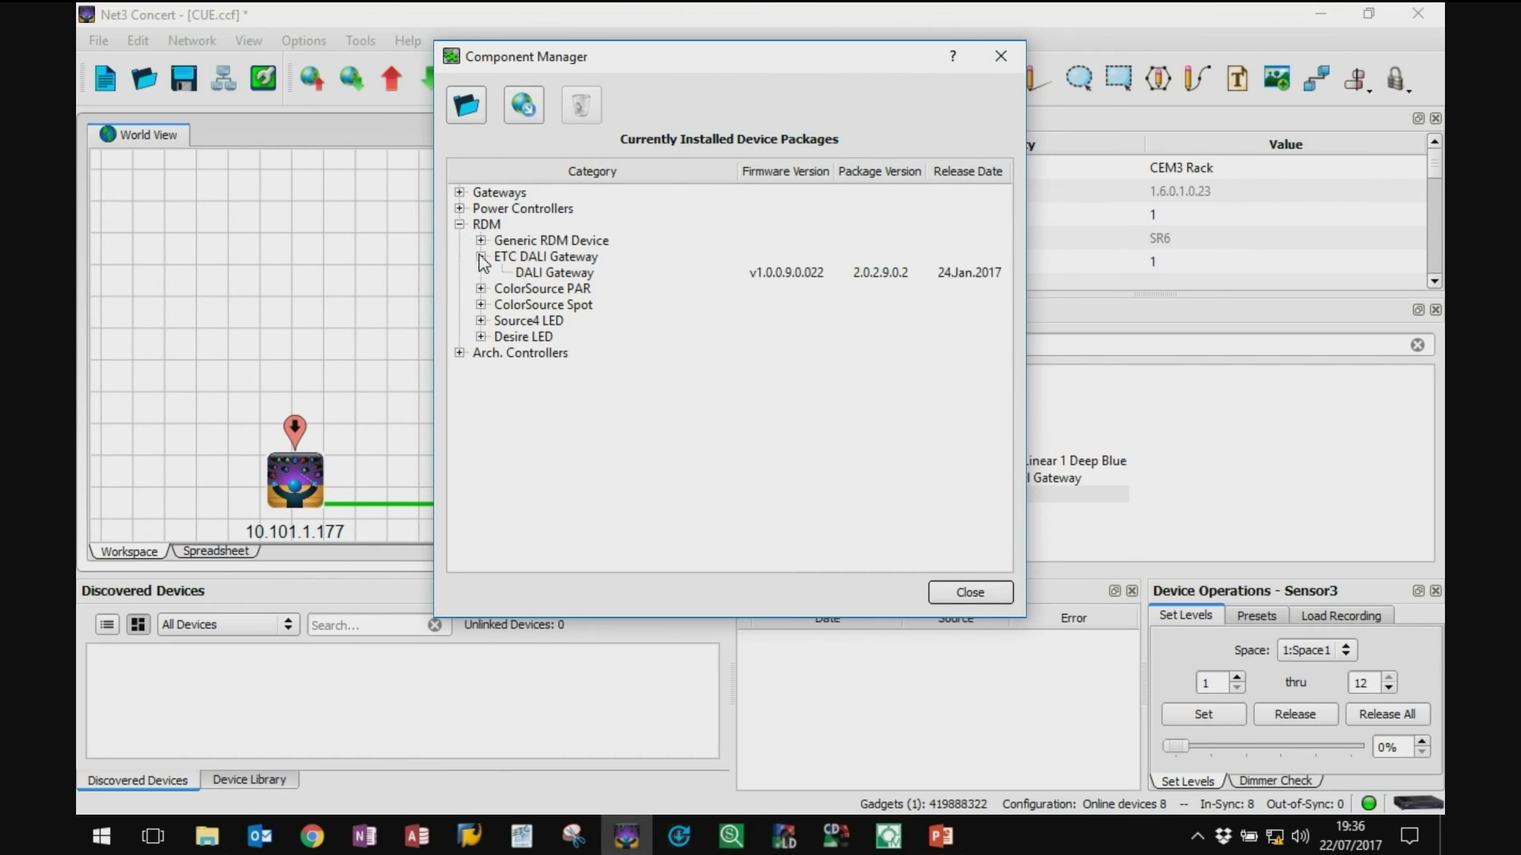
{"action": "left_click", "coordinate": [535, 273]}
{"action": "left_click", "coordinate": [540, 257]}
{"action": "left_click", "coordinate": [537, 273]}
{"action": "left_click", "coordinate": [539, 256]}
{"action": "left_click", "coordinate": [536, 273]}
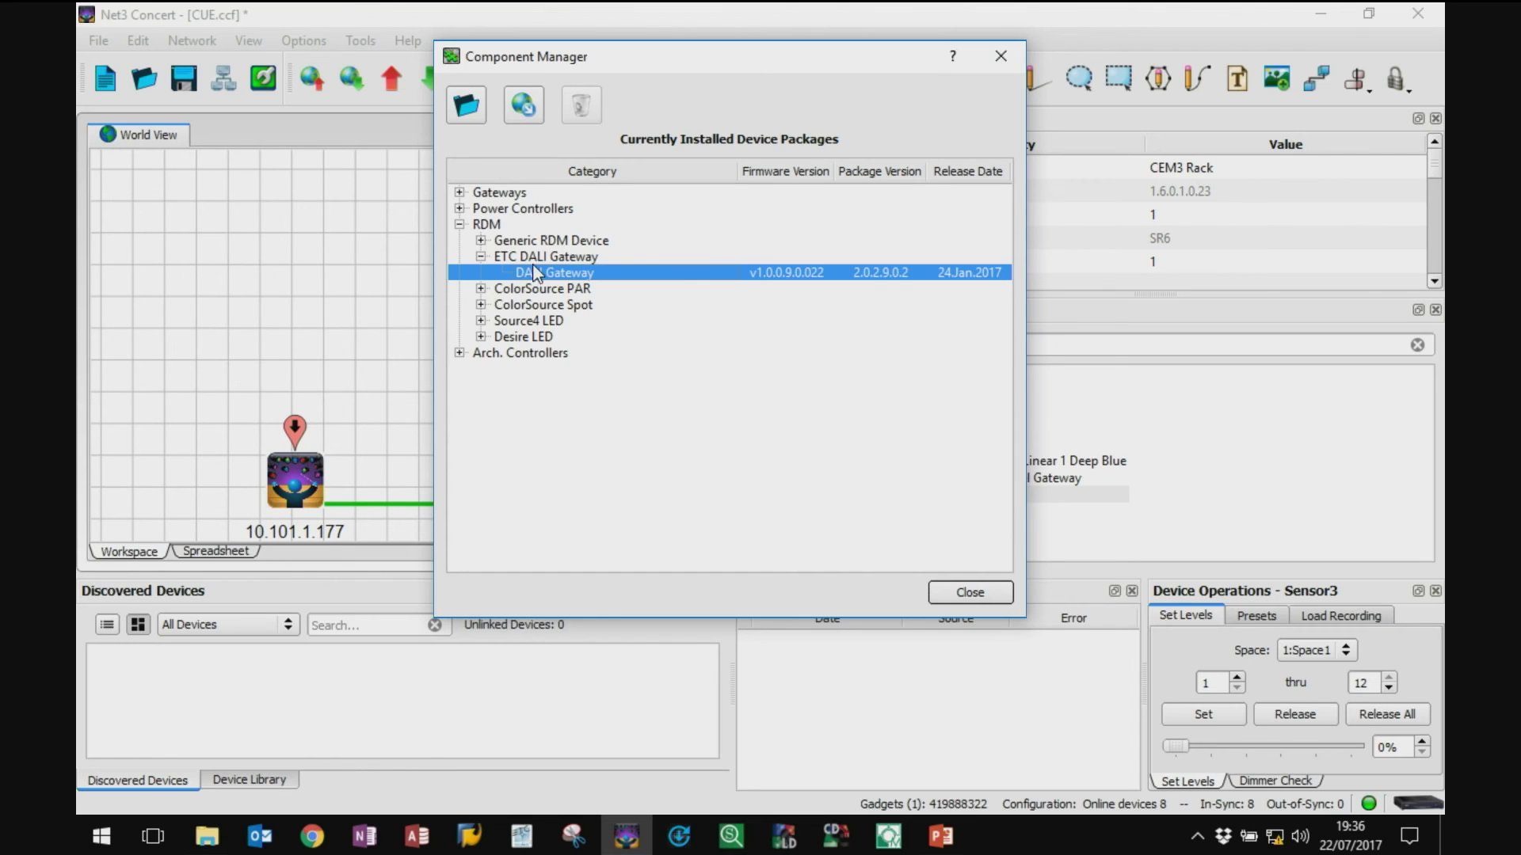
{"action": "left_click", "coordinate": [480, 257]}
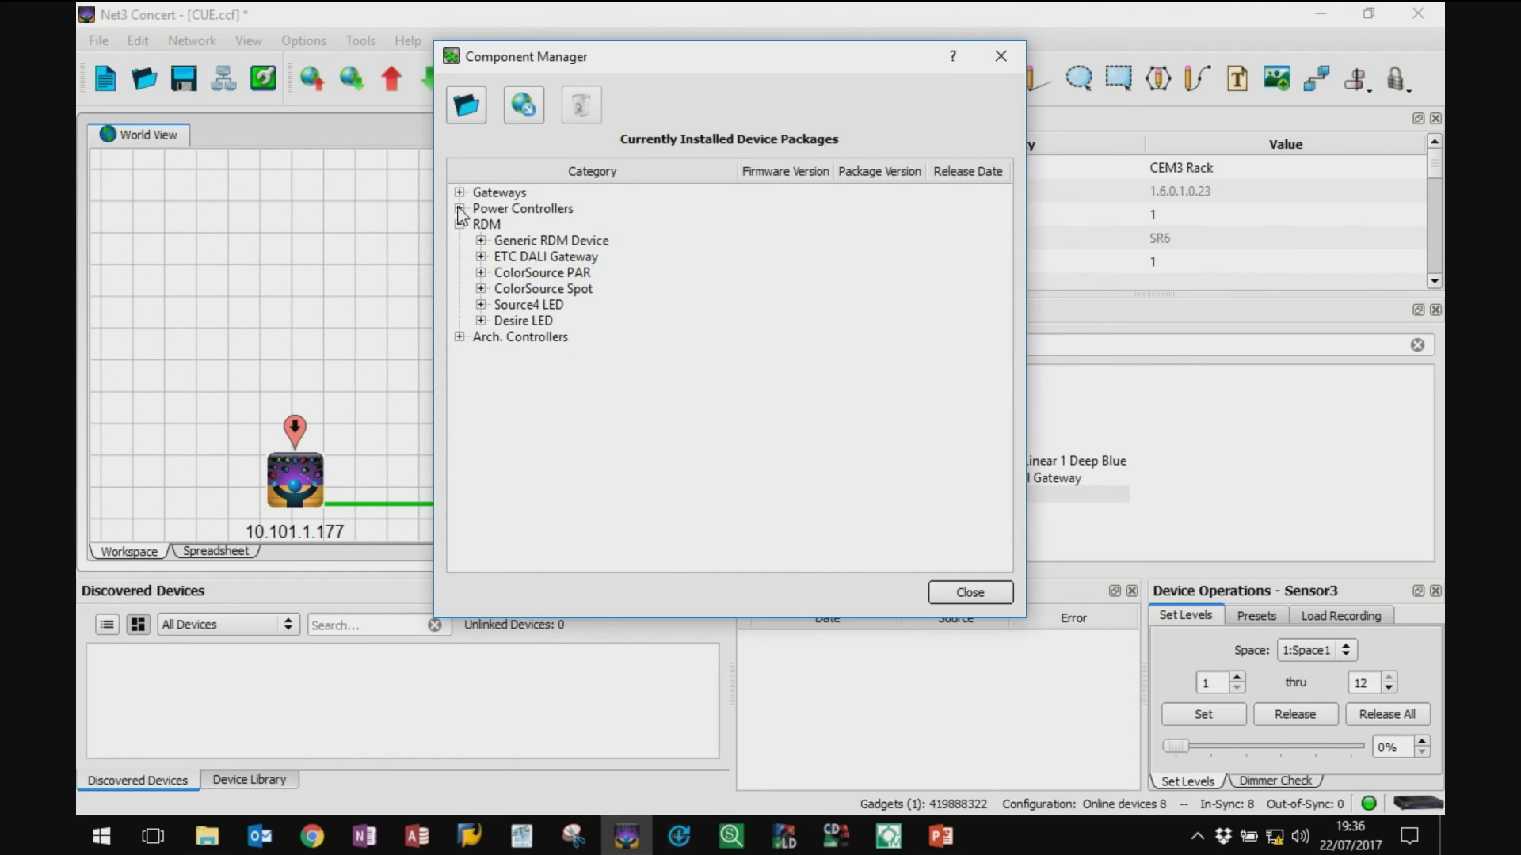
{"action": "left_click", "coordinate": [459, 225]}
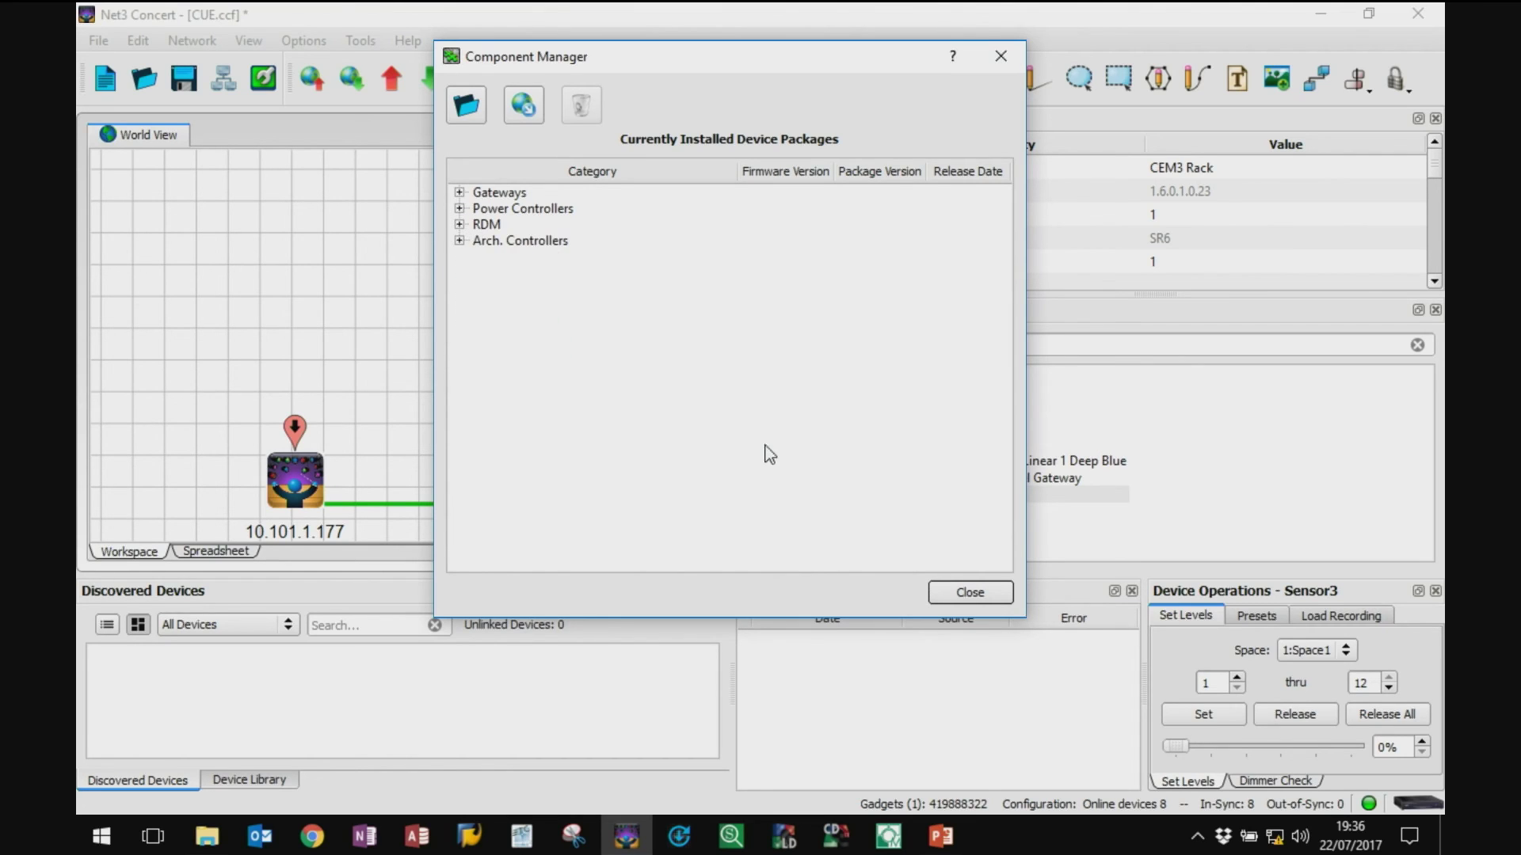
{"action": "left_click", "coordinate": [961, 599]}
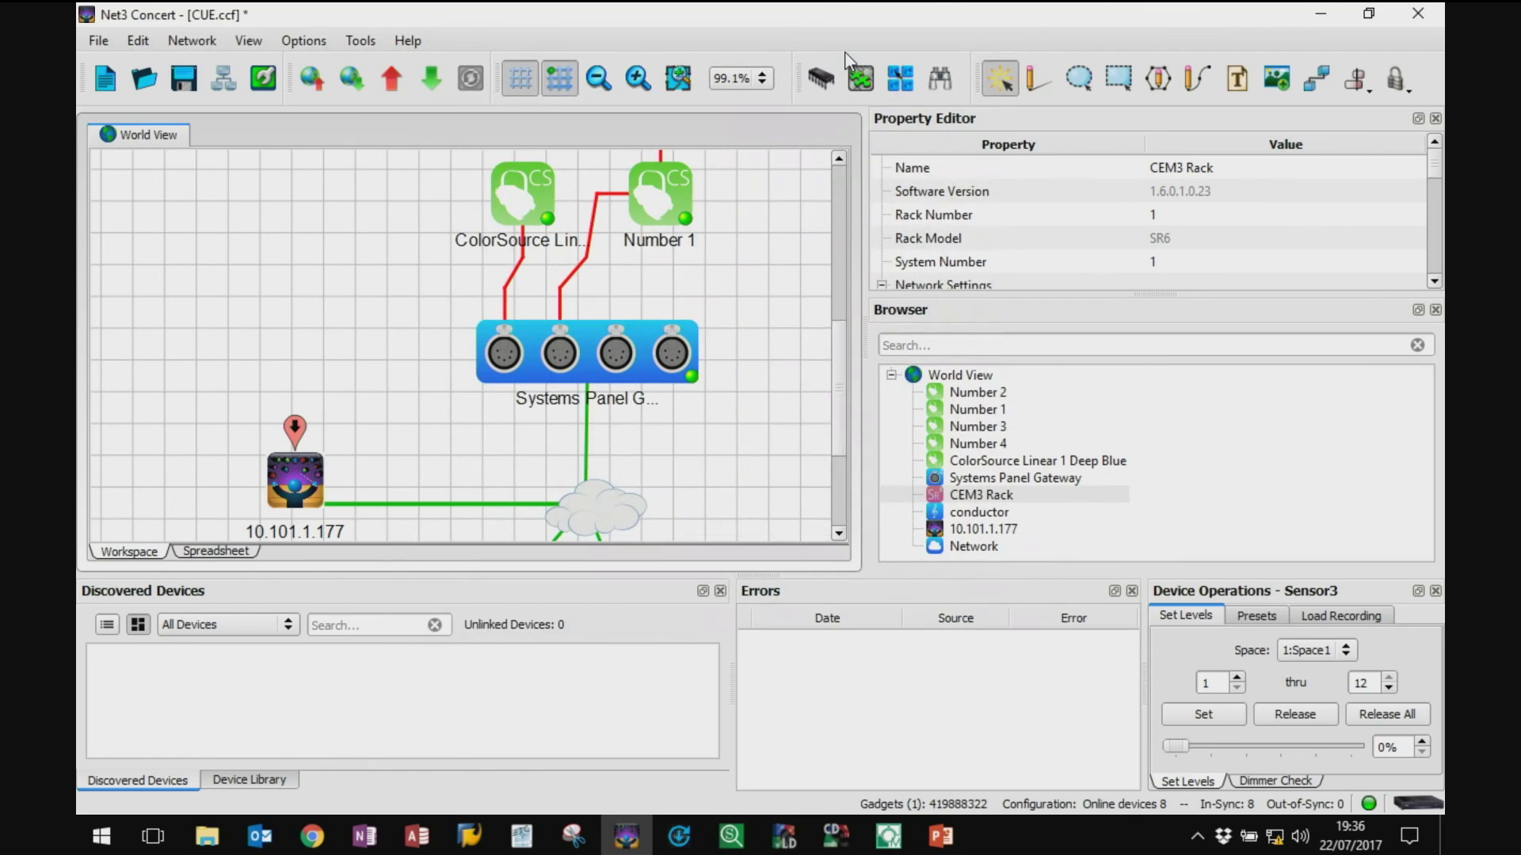
Step: View the list of external applications that can be launched from Concert, and close it
{"action": "left_click", "coordinate": [901, 80]}
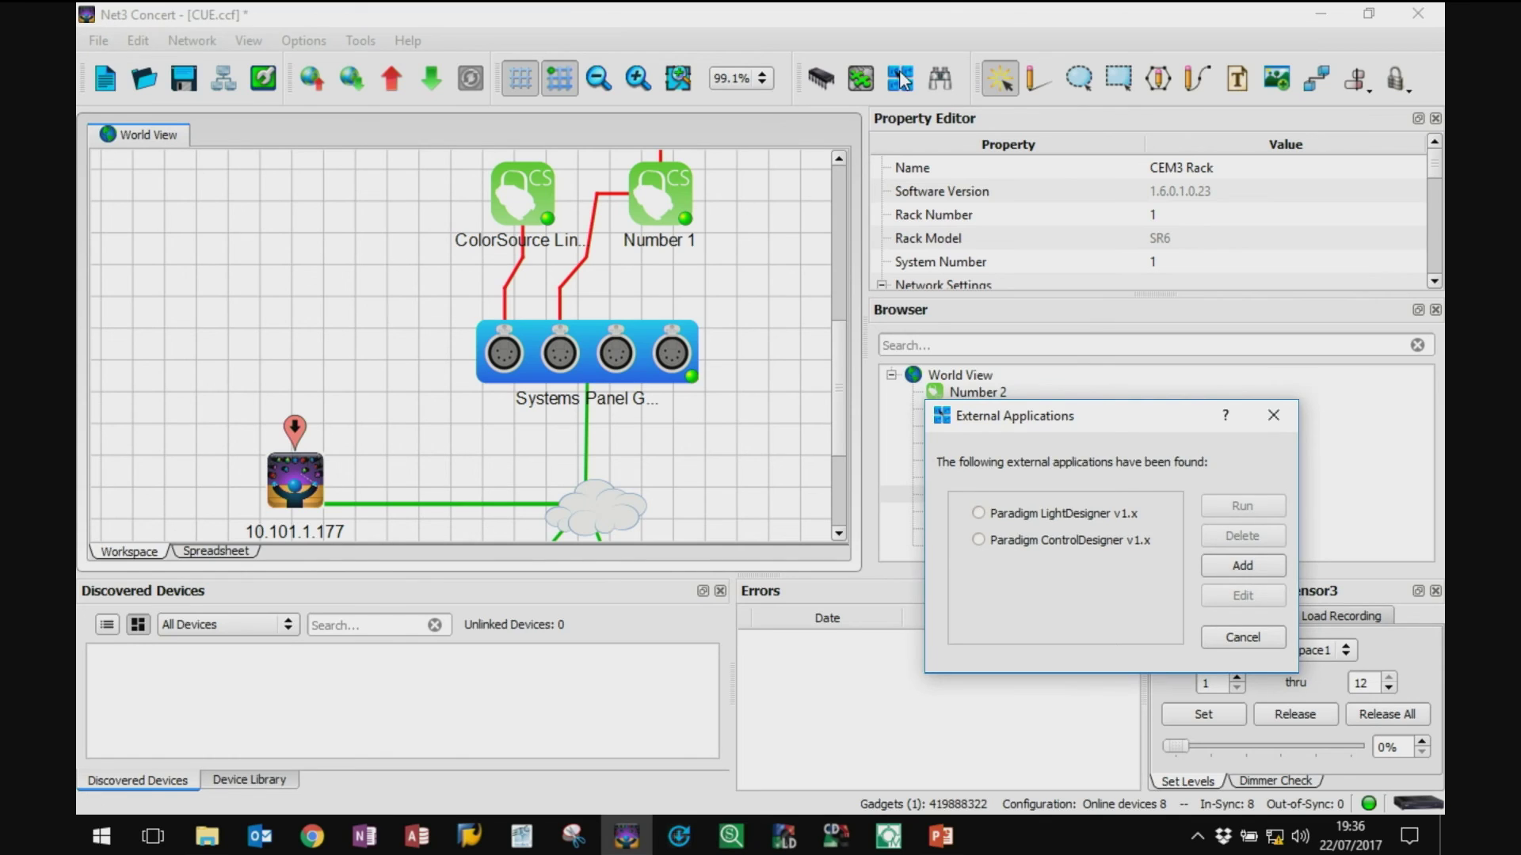
{"action": "left_click_drag", "start_coordinate": [1040, 420], "coordinate": [709, 134]}
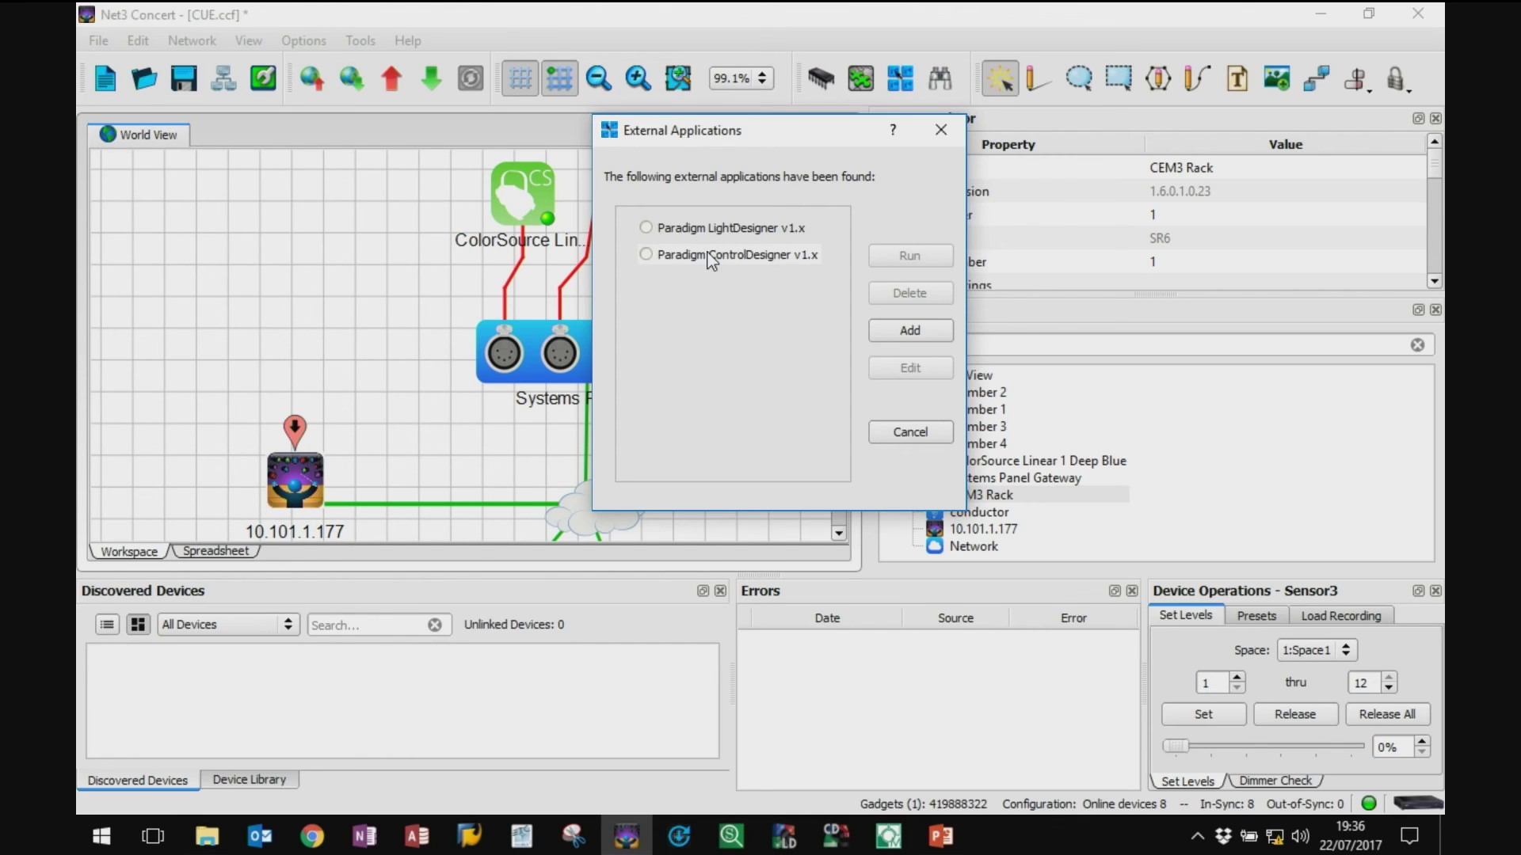
{"action": "left_click", "coordinate": [941, 130]}
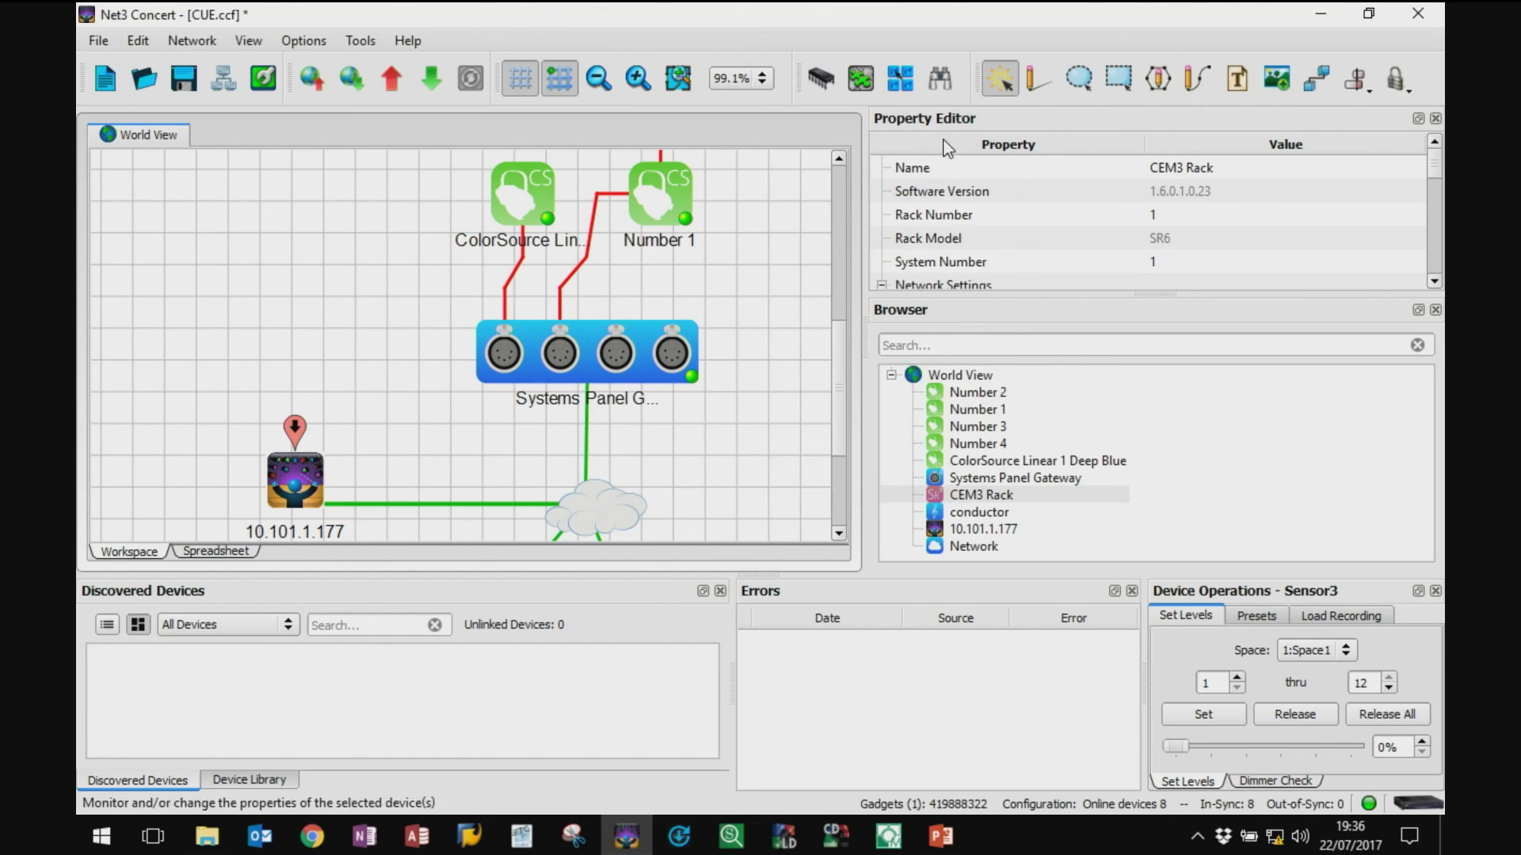
Step: Search for unreachable devices with the Unreachable Devices Wizard, and cancel the wizard
{"action": "left_click", "coordinate": [933, 84]}
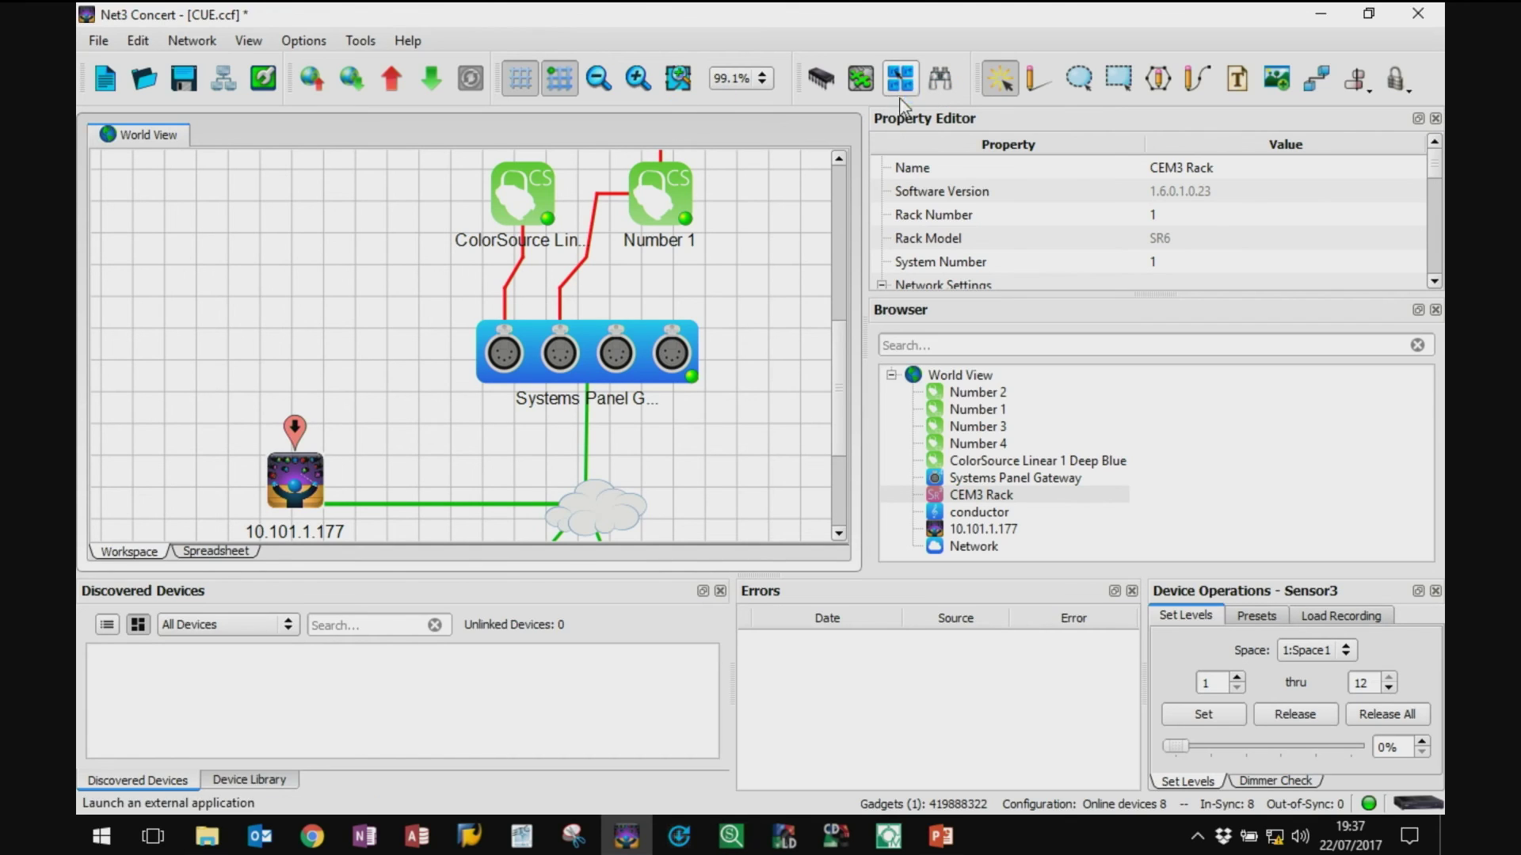
{"action": "left_click", "coordinate": [941, 77]}
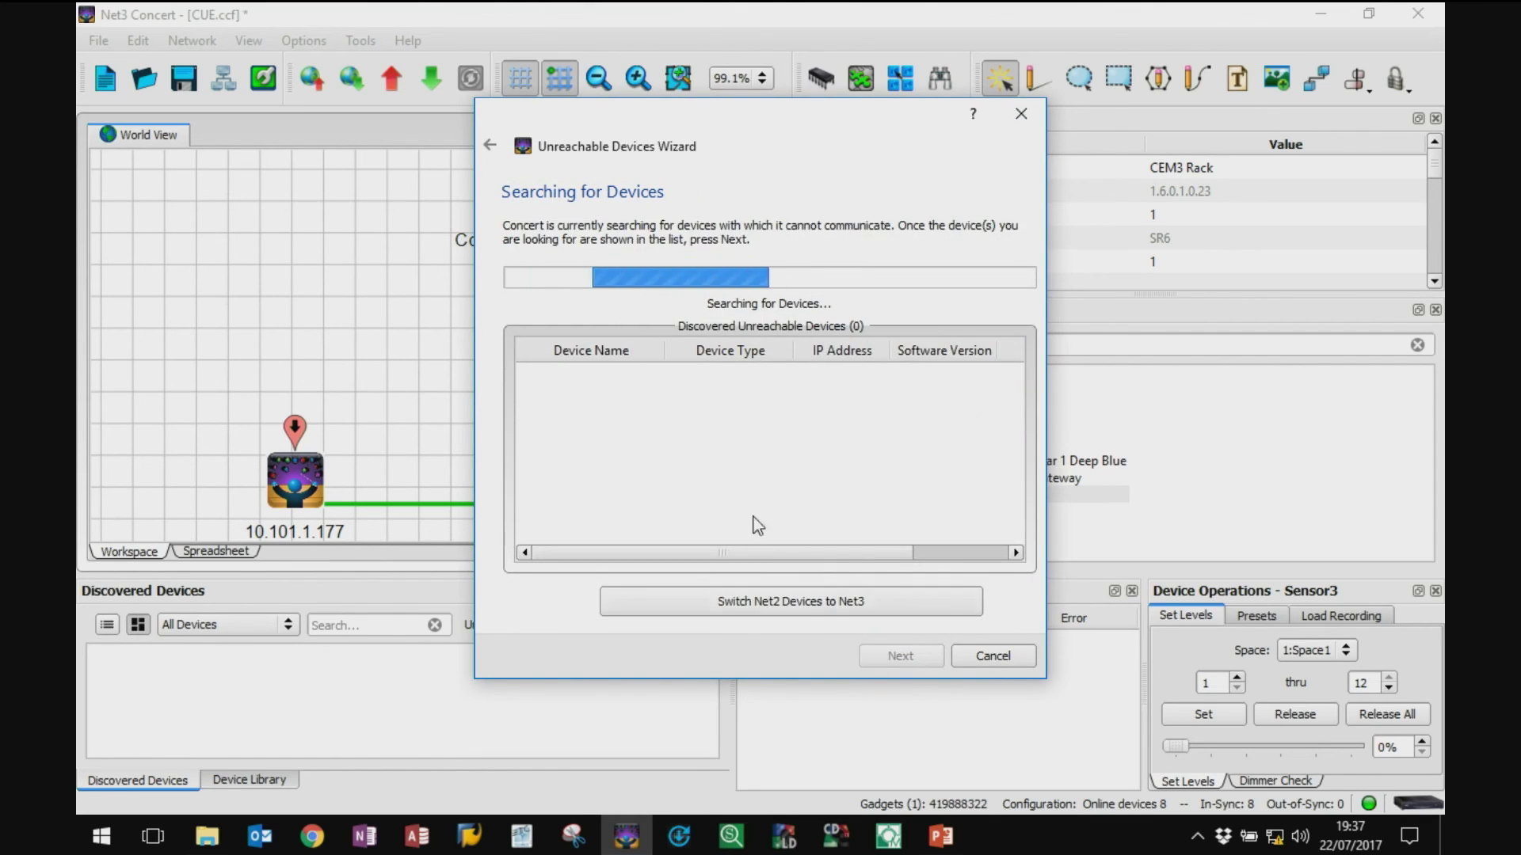
{"action": "left_click", "coordinate": [901, 657]}
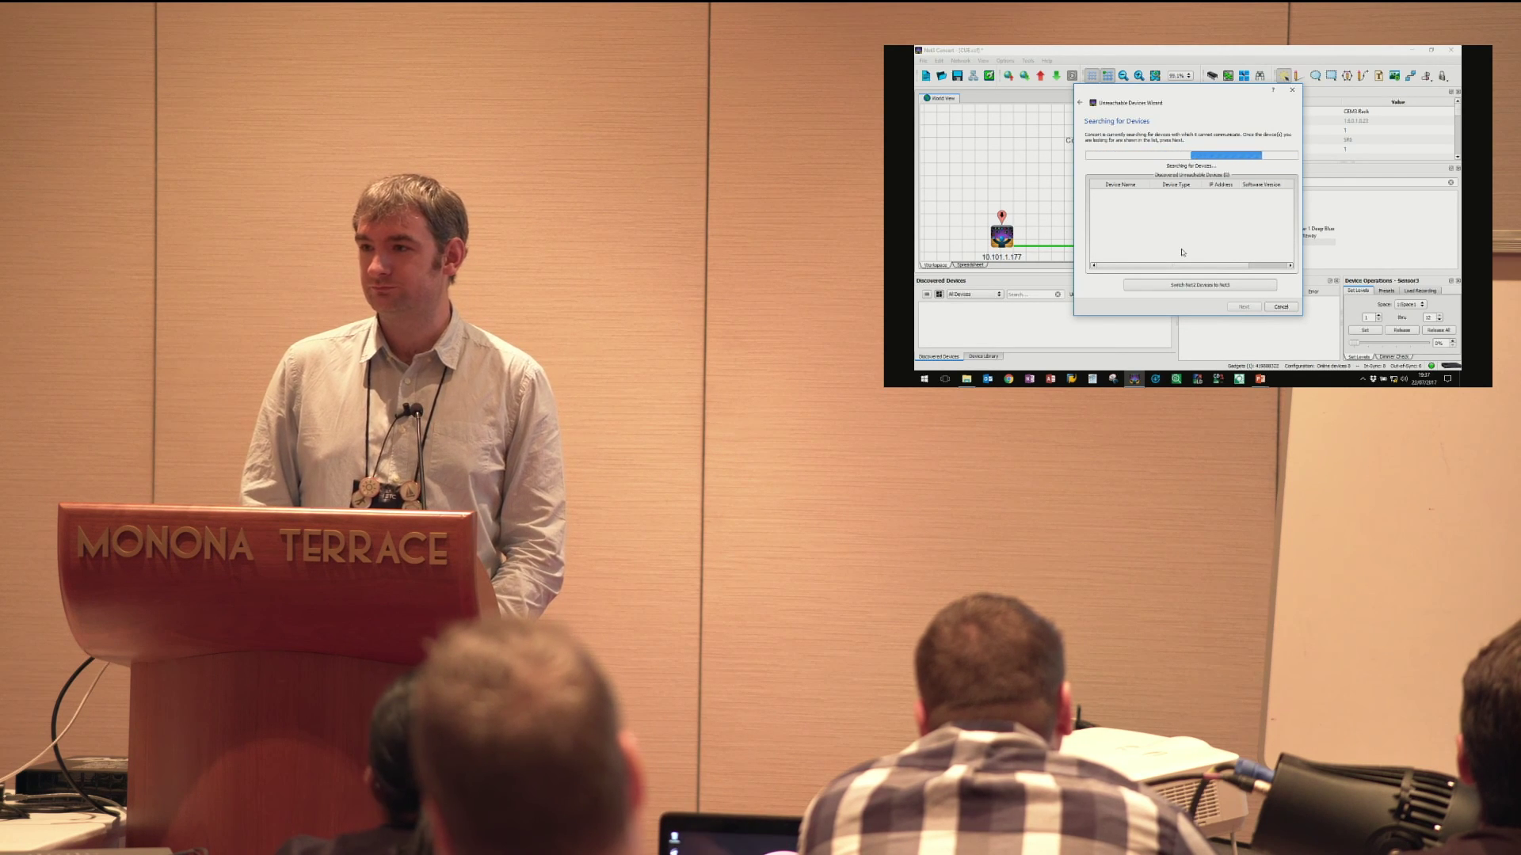
{"action": "left_click", "coordinate": [1283, 307]}
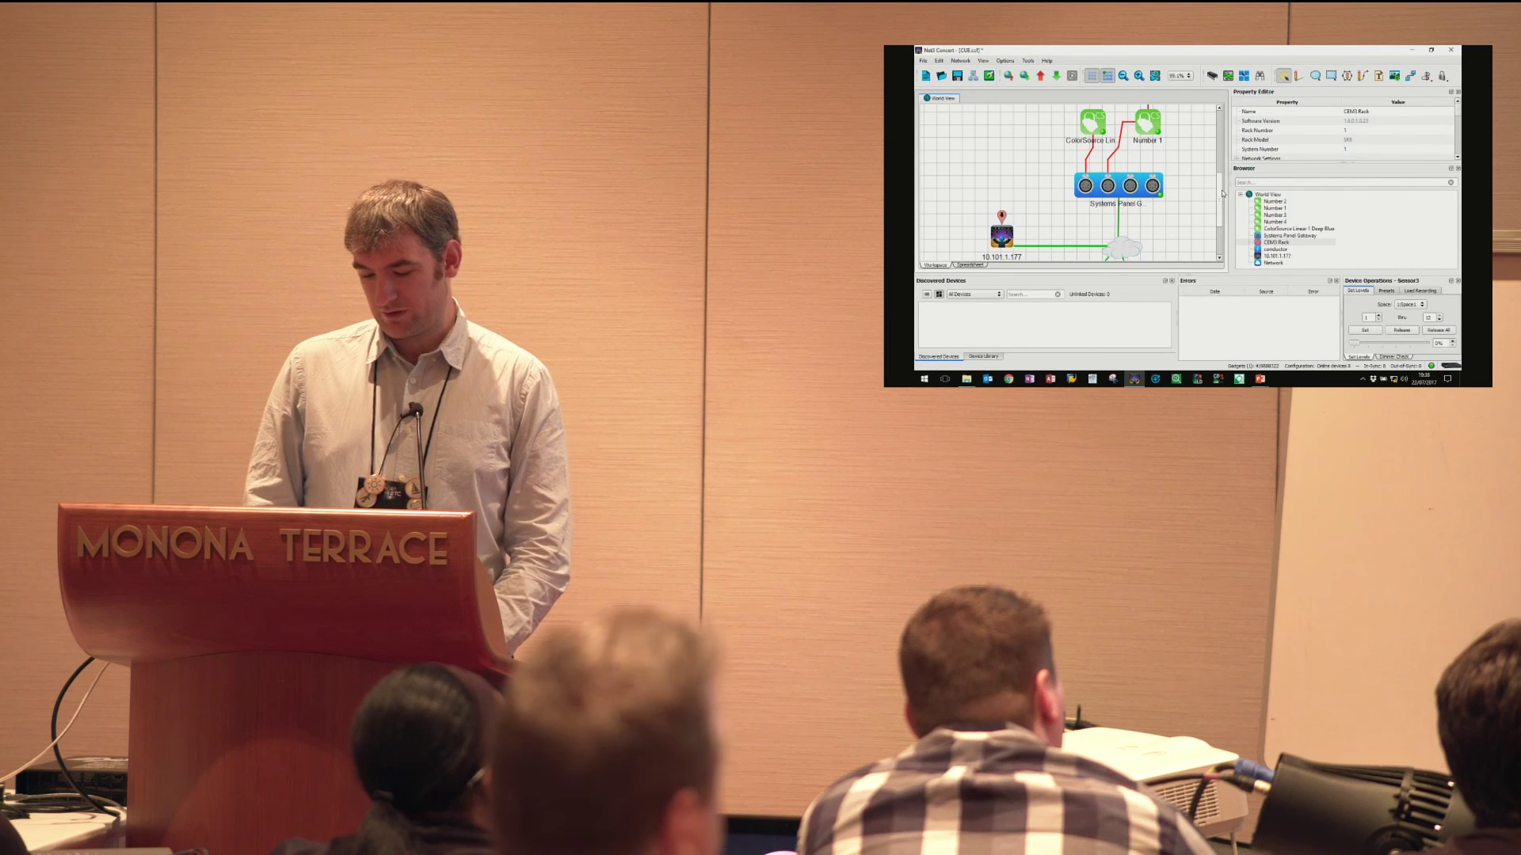
Step: Hide the Device Operations - Sensor3 dock from the workspace
{"action": "scroll", "coordinate": [1218, 186], "scroll_direction": "up", "scroll_amount": 1}
{"action": "scroll", "coordinate": [1223, 182], "scroll_direction": "down", "scroll_amount": 1}
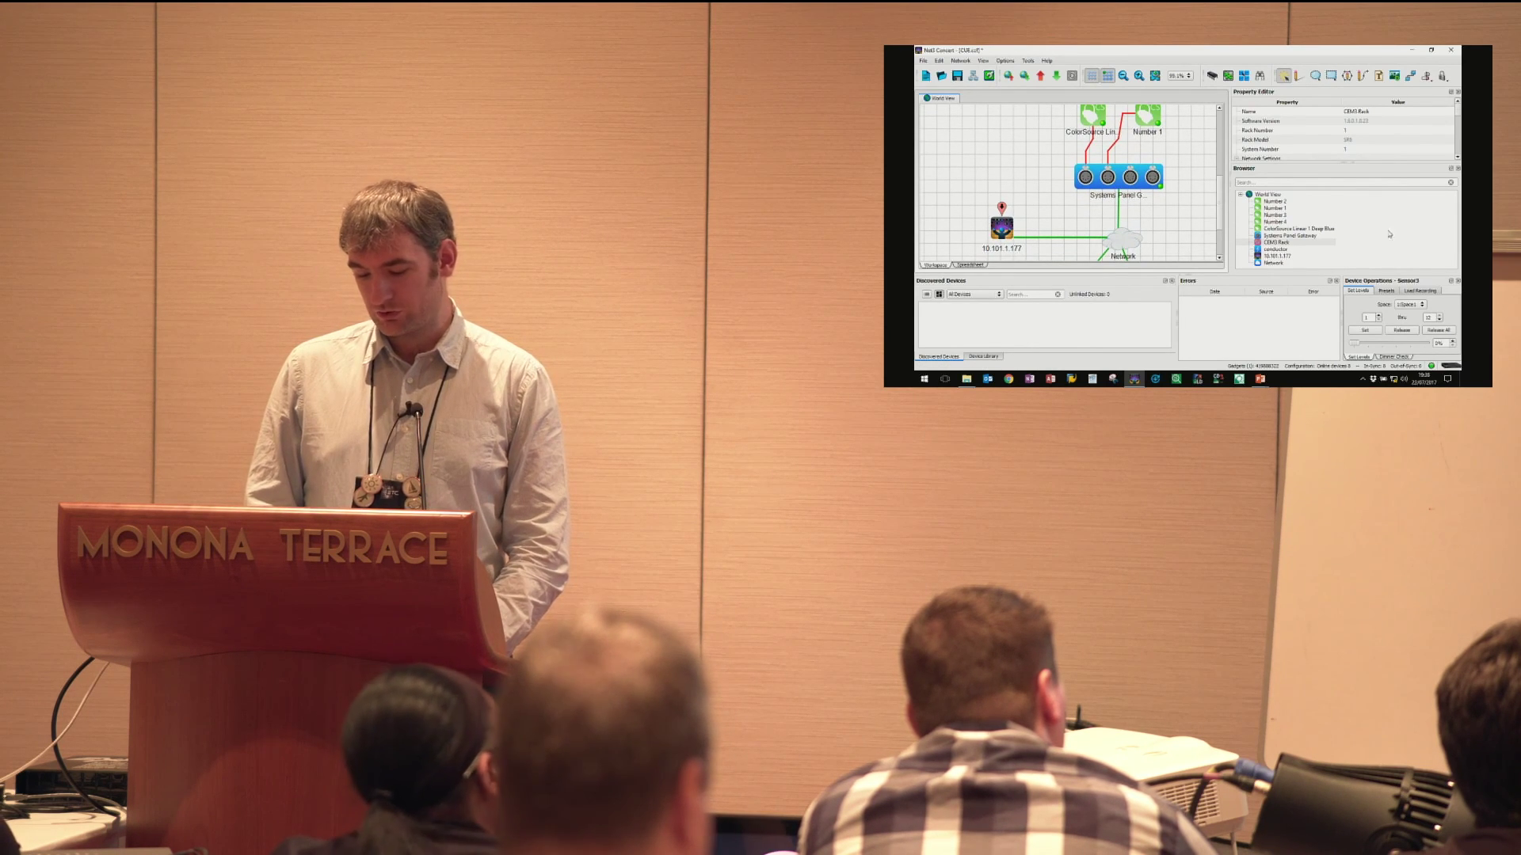
{"action": "left_click", "coordinate": [982, 61]}
{"action": "mouse_move", "coordinate": [995, 70]}
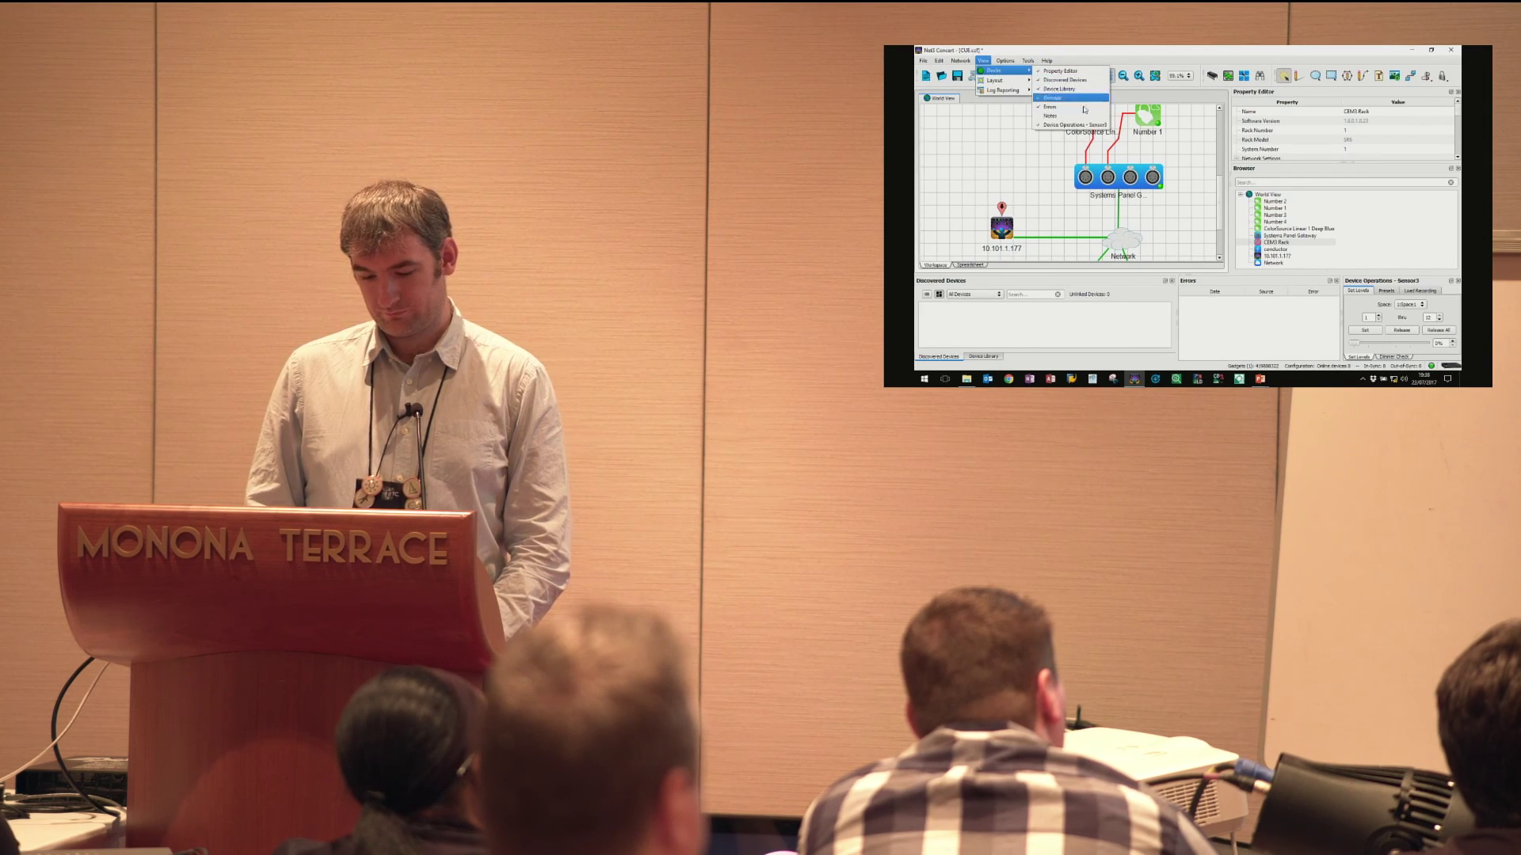
{"action": "left_click", "coordinate": [1074, 125]}
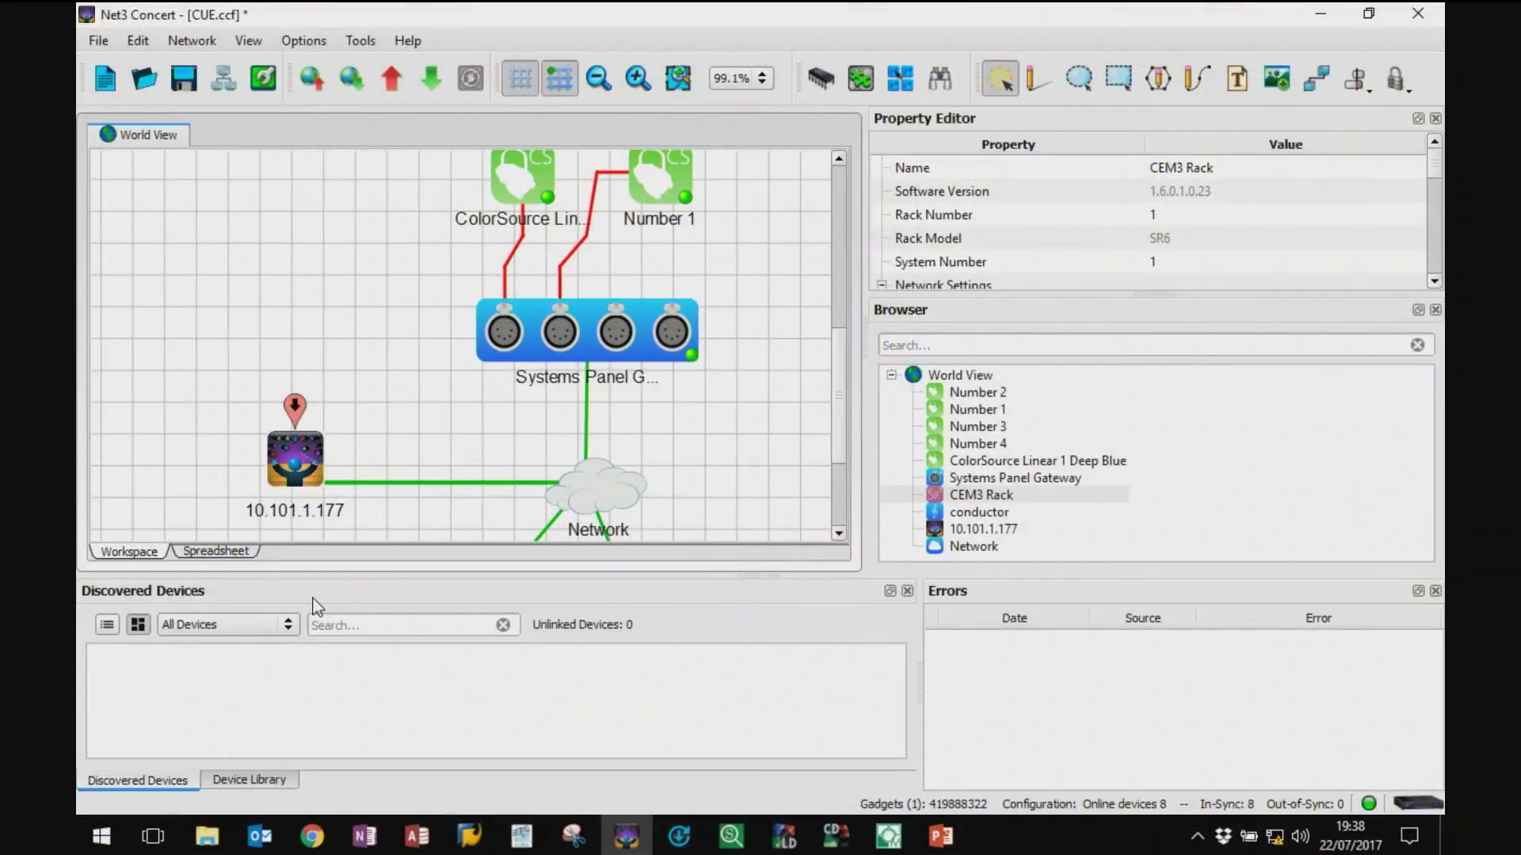
Step: Float the Discovered Devices pane over the workspace, and dock it back alongside the Device Library
{"action": "left_click_drag", "start_coordinate": [316, 611], "coordinate": [800, 215]}
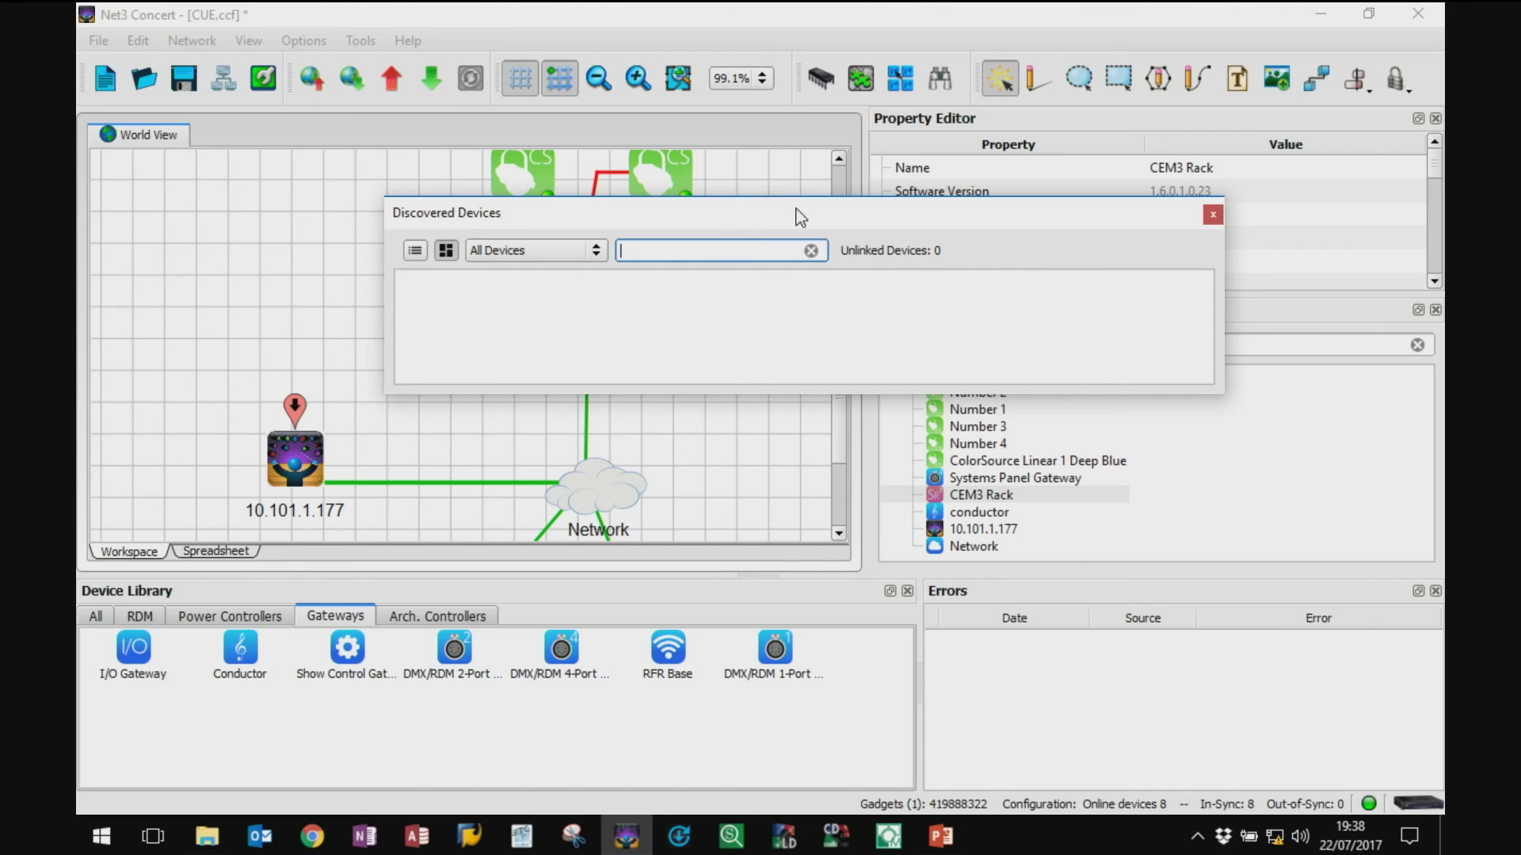
{"action": "left_click_drag", "start_coordinate": [801, 218], "coordinate": [527, 646]}
{"action": "left_click", "coordinate": [250, 781]}
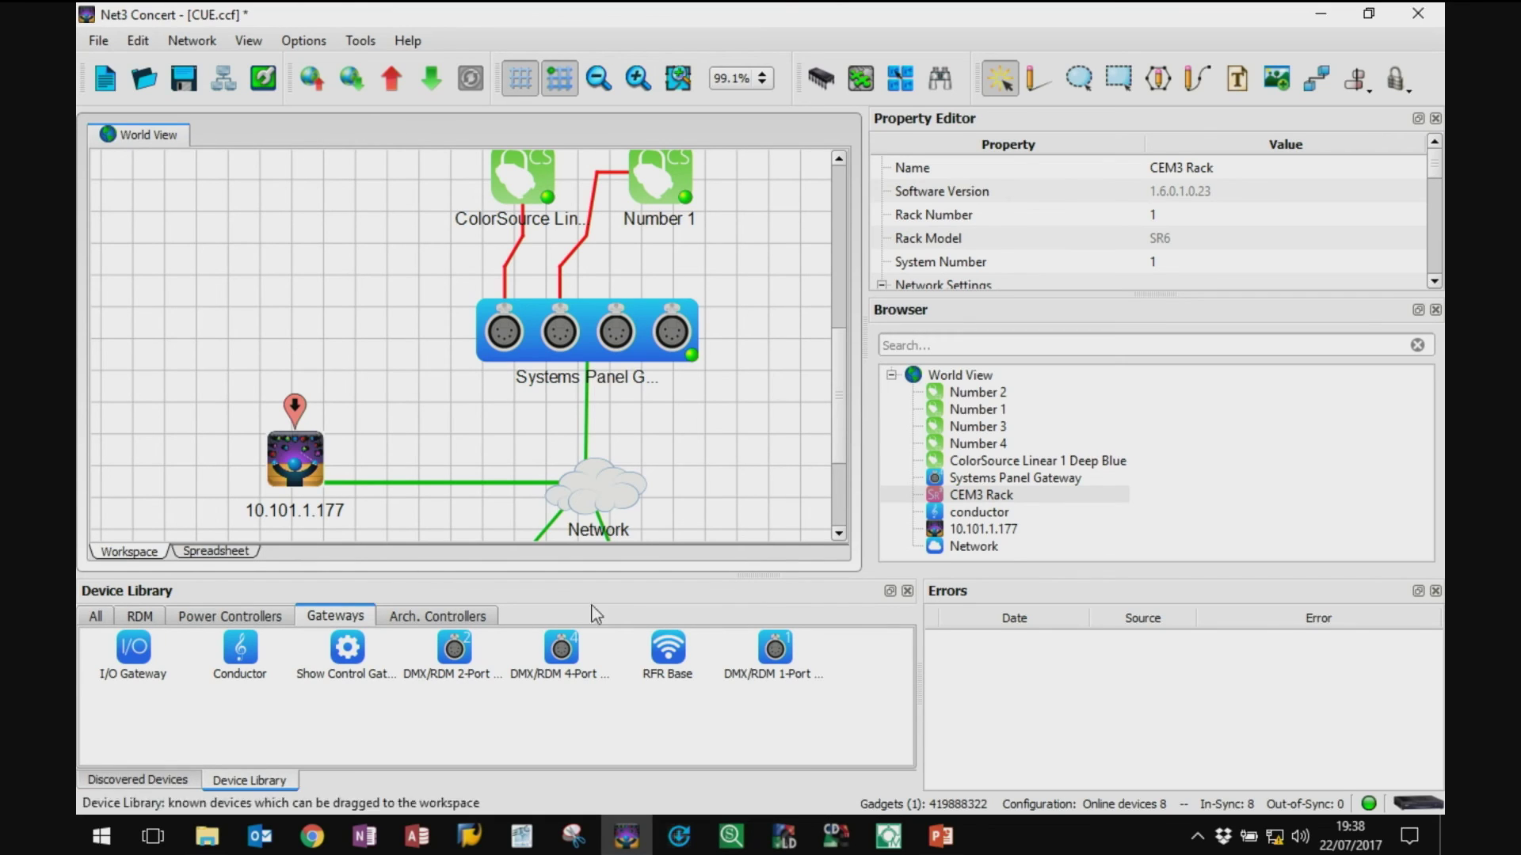
Step: Review the Device Library's categories: All, RDM, Power Controllers, Gateways and Arch. Controllers
{"action": "left_click", "coordinate": [109, 617]}
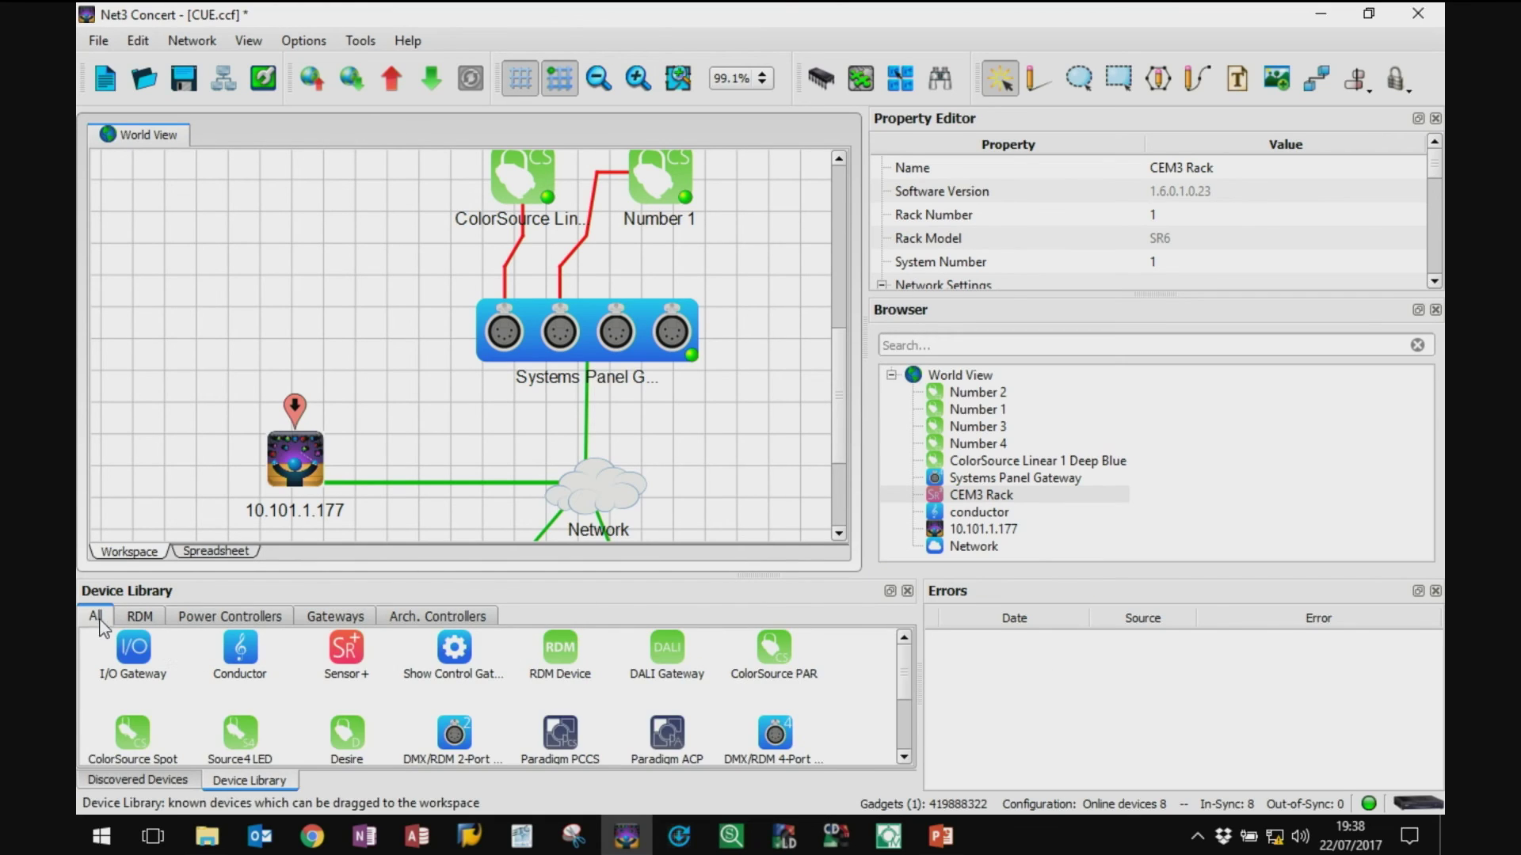
{"action": "left_click", "coordinate": [166, 781]}
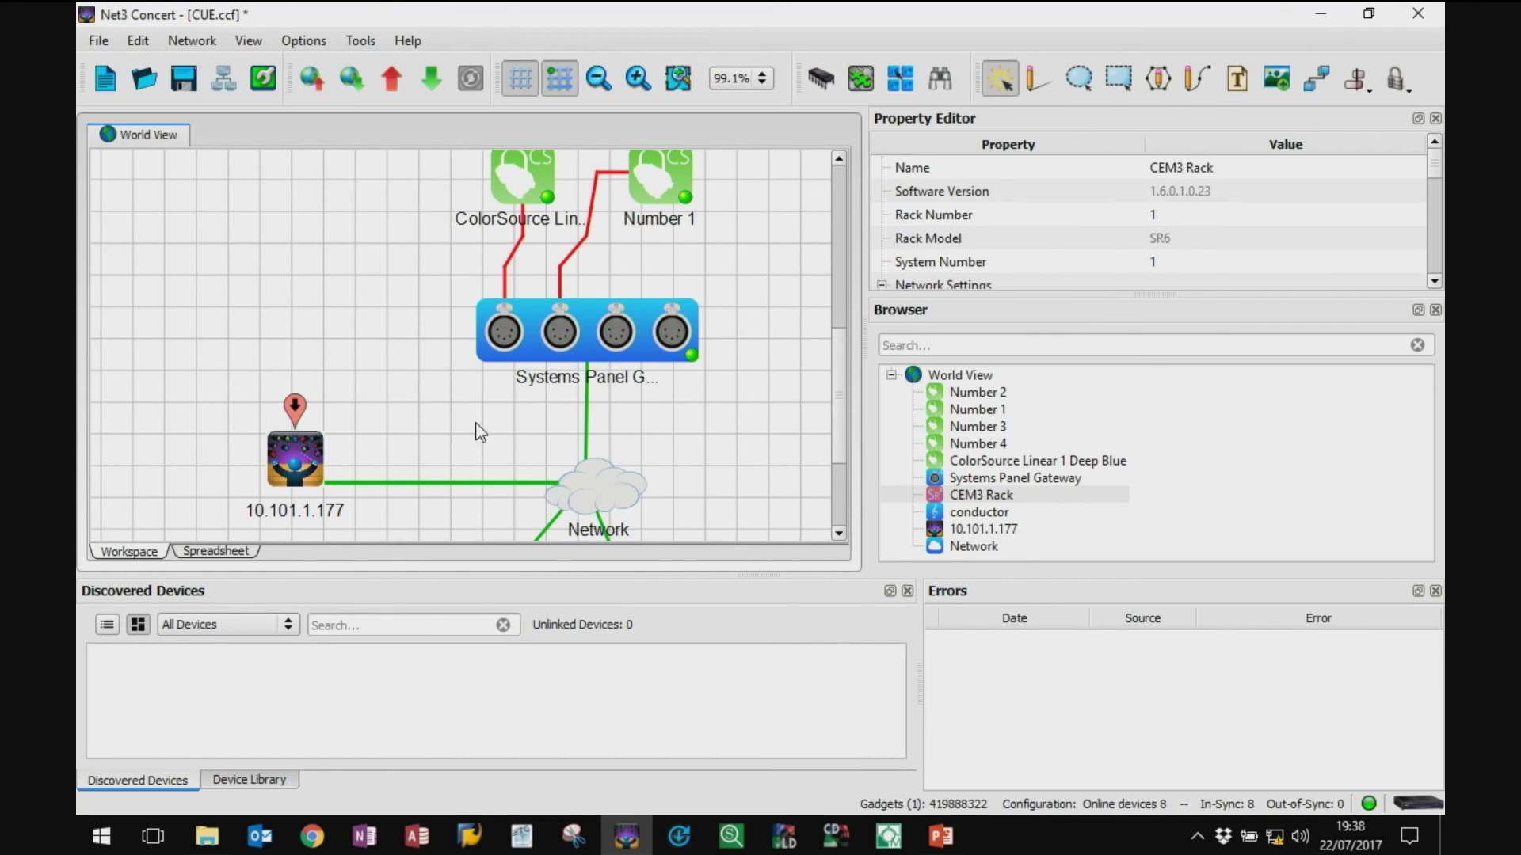
{"action": "left_click", "coordinate": [249, 780]}
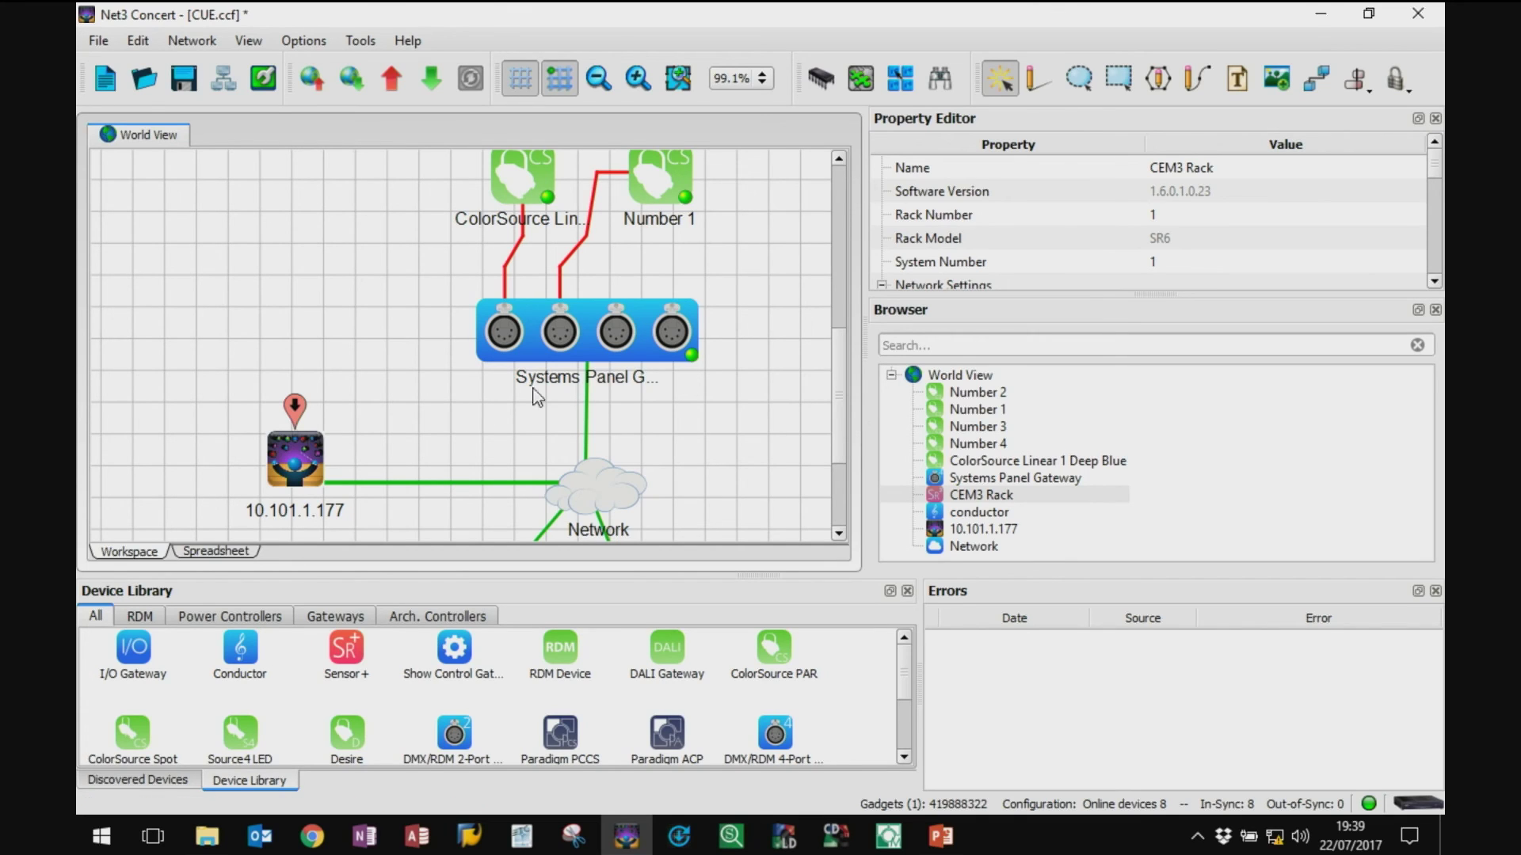
{"action": "mouse_move", "coordinate": [840, 408]}
{"action": "left_mouse_down"}
{"action": "mouse_move", "coordinate": [844, 253]}
{"action": "mouse_move", "coordinate": [845, 416]}
{"action": "left_mouse_up"}
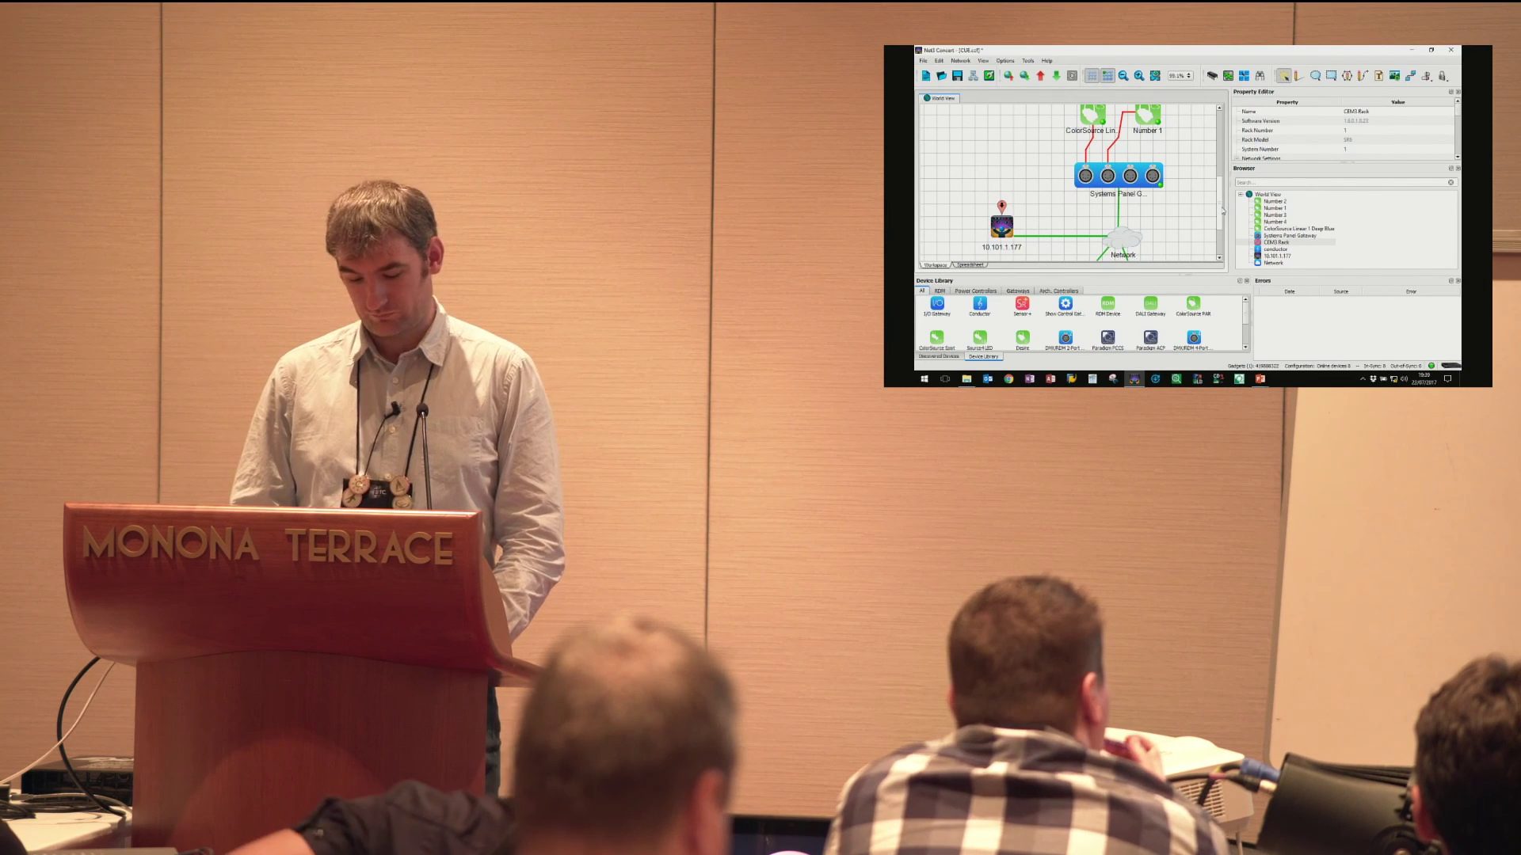
{"action": "left_click", "coordinate": [939, 290]}
{"action": "left_click", "coordinate": [959, 291]}
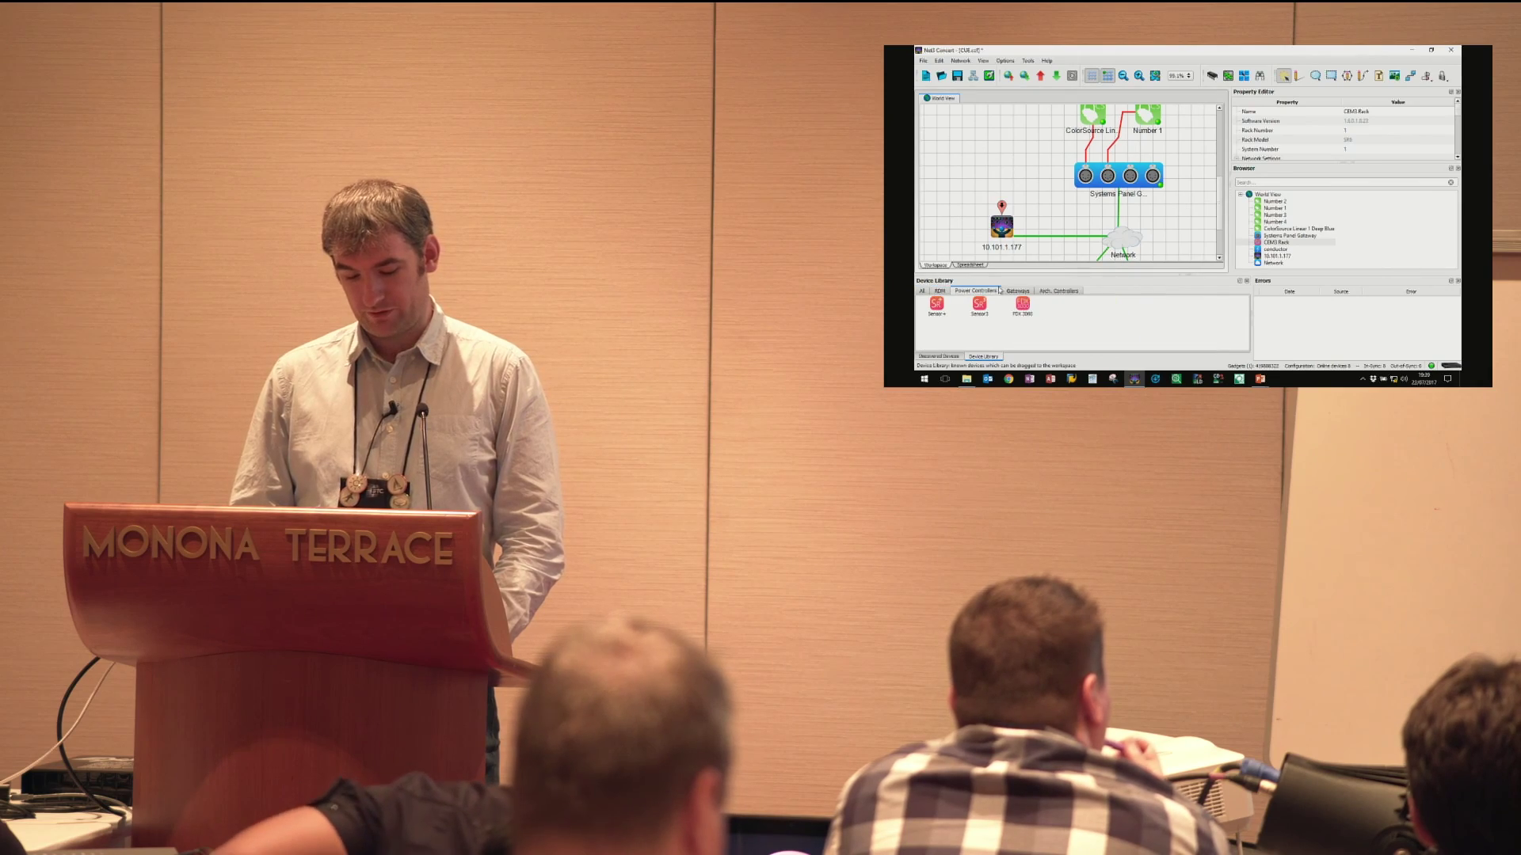
{"action": "left_click", "coordinate": [940, 291]}
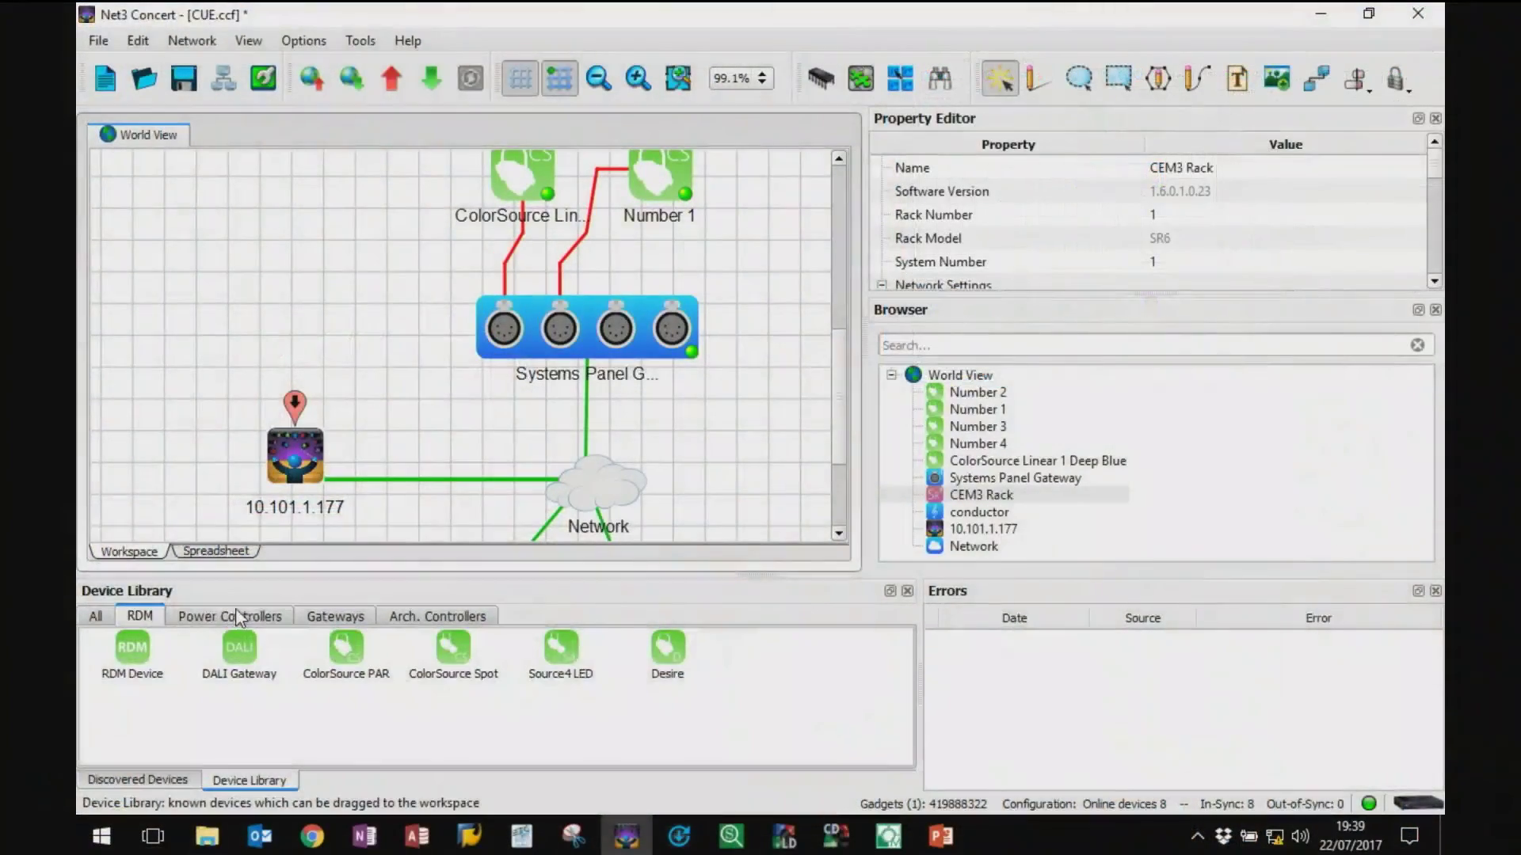
{"action": "left_click", "coordinate": [237, 618]}
{"action": "left_click", "coordinate": [316, 624]}
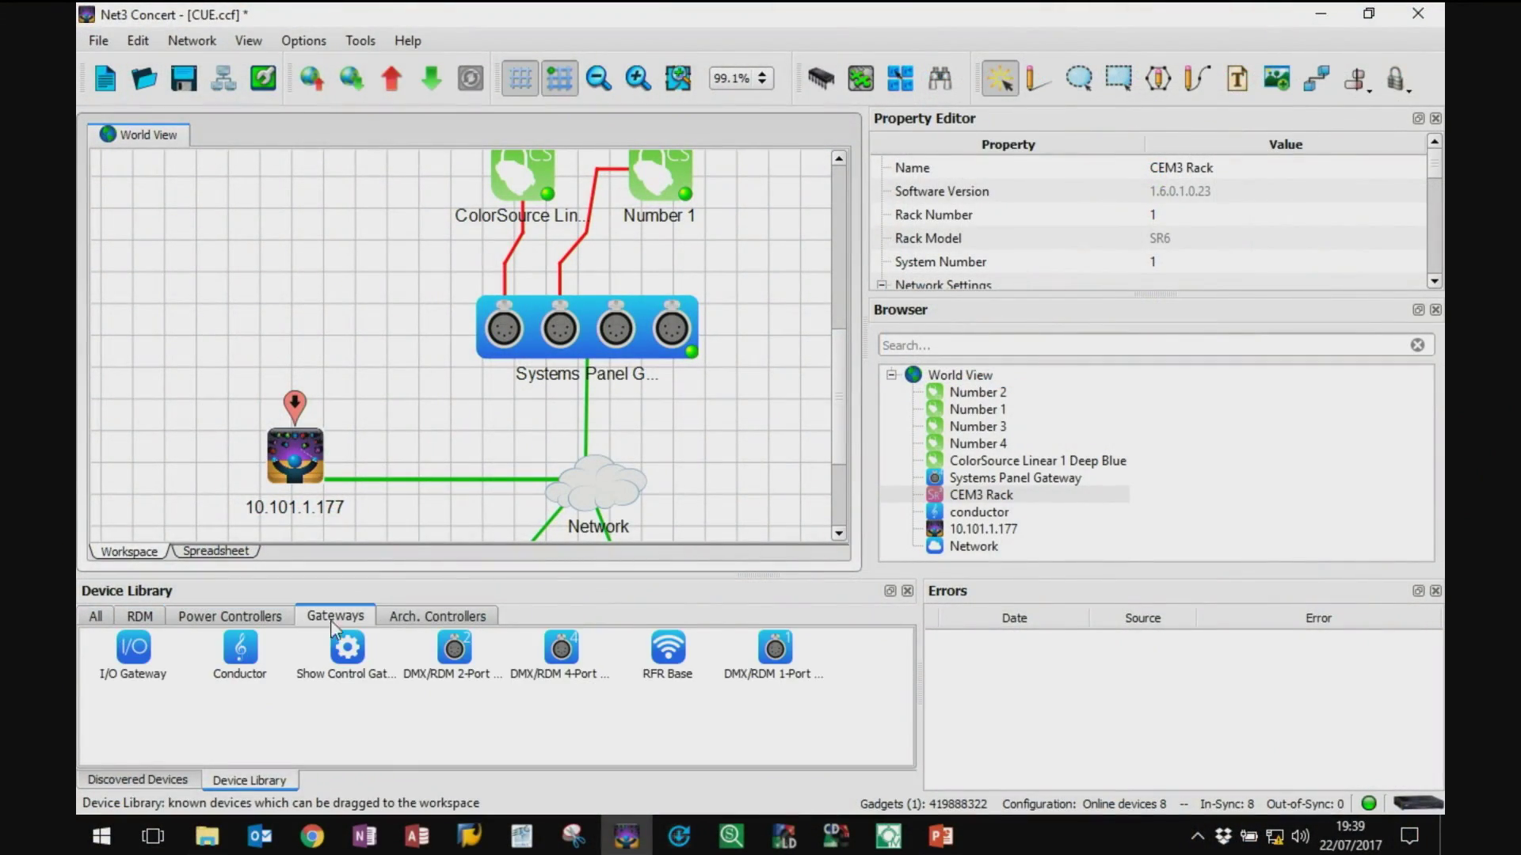
{"action": "left_click", "coordinate": [413, 626]}
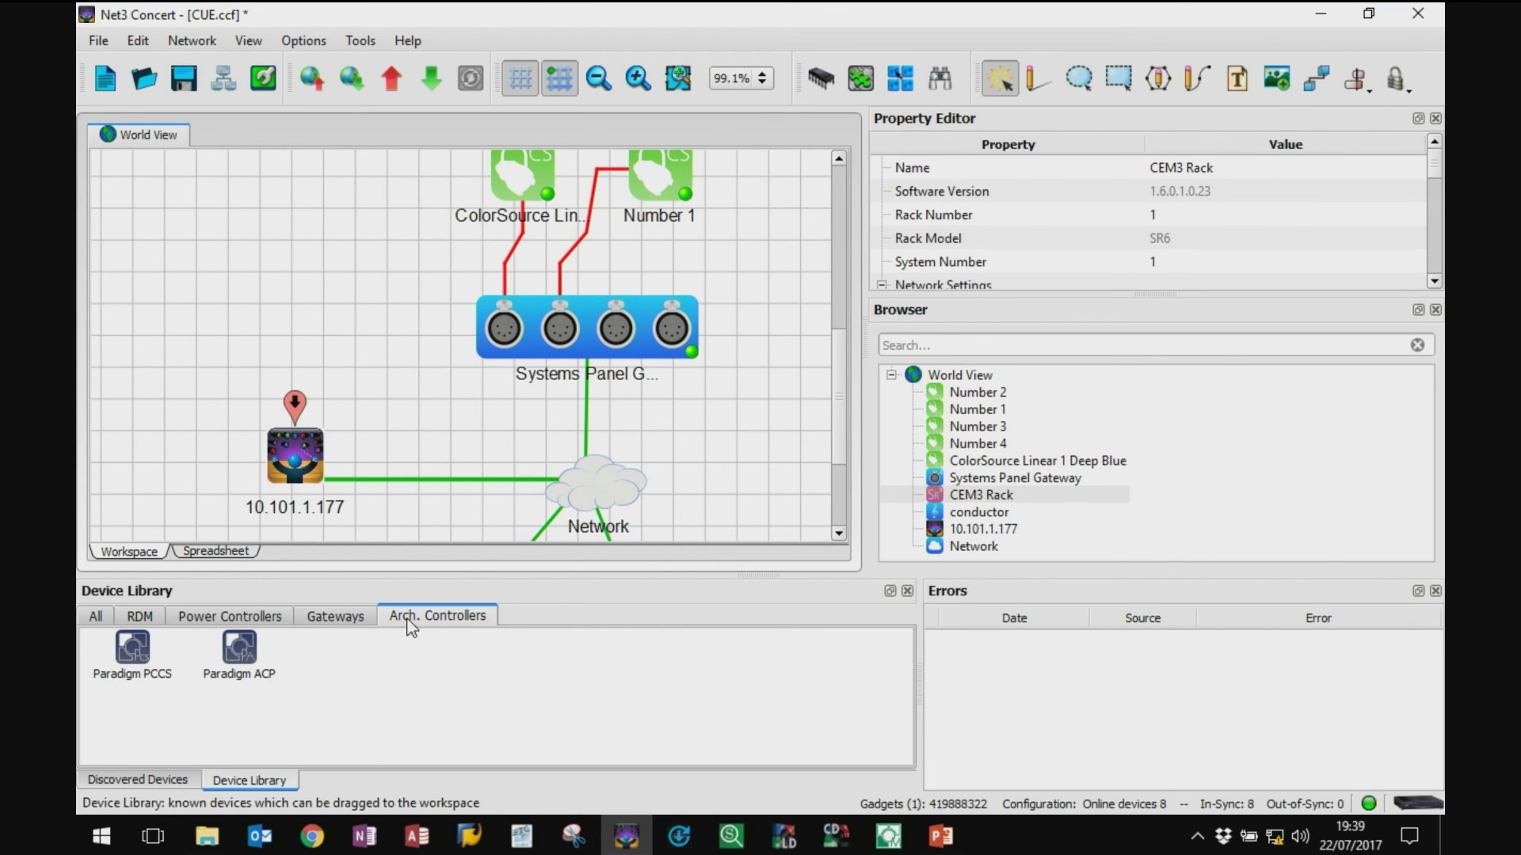
{"action": "left_click", "coordinate": [355, 625]}
{"action": "left_click", "coordinate": [444, 624]}
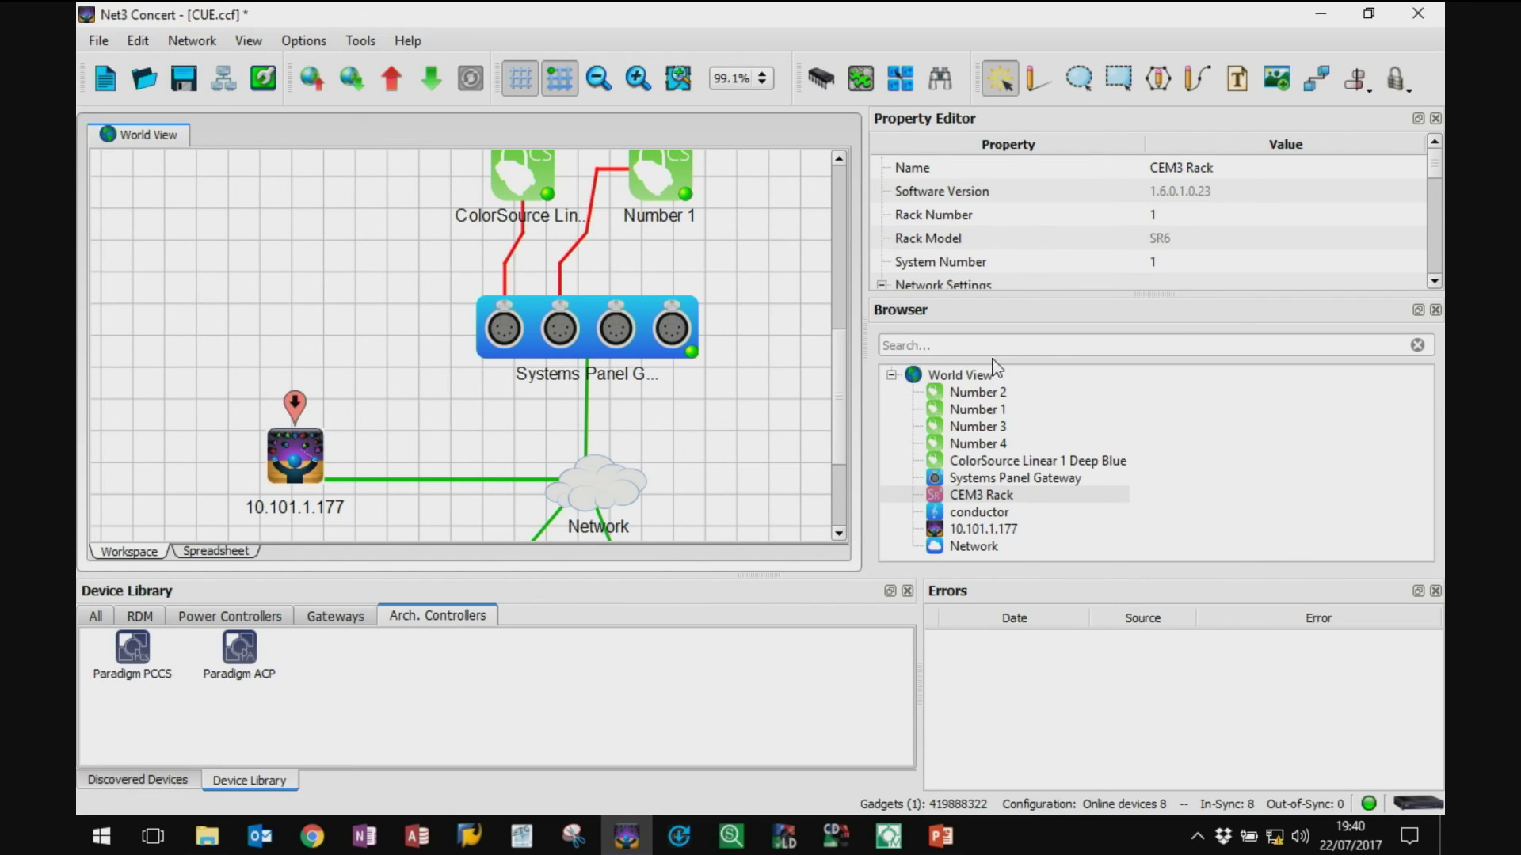
Step: Collapse the World View tree in the Browser and enlarge the Property Editor
{"action": "left_click", "coordinate": [892, 375]}
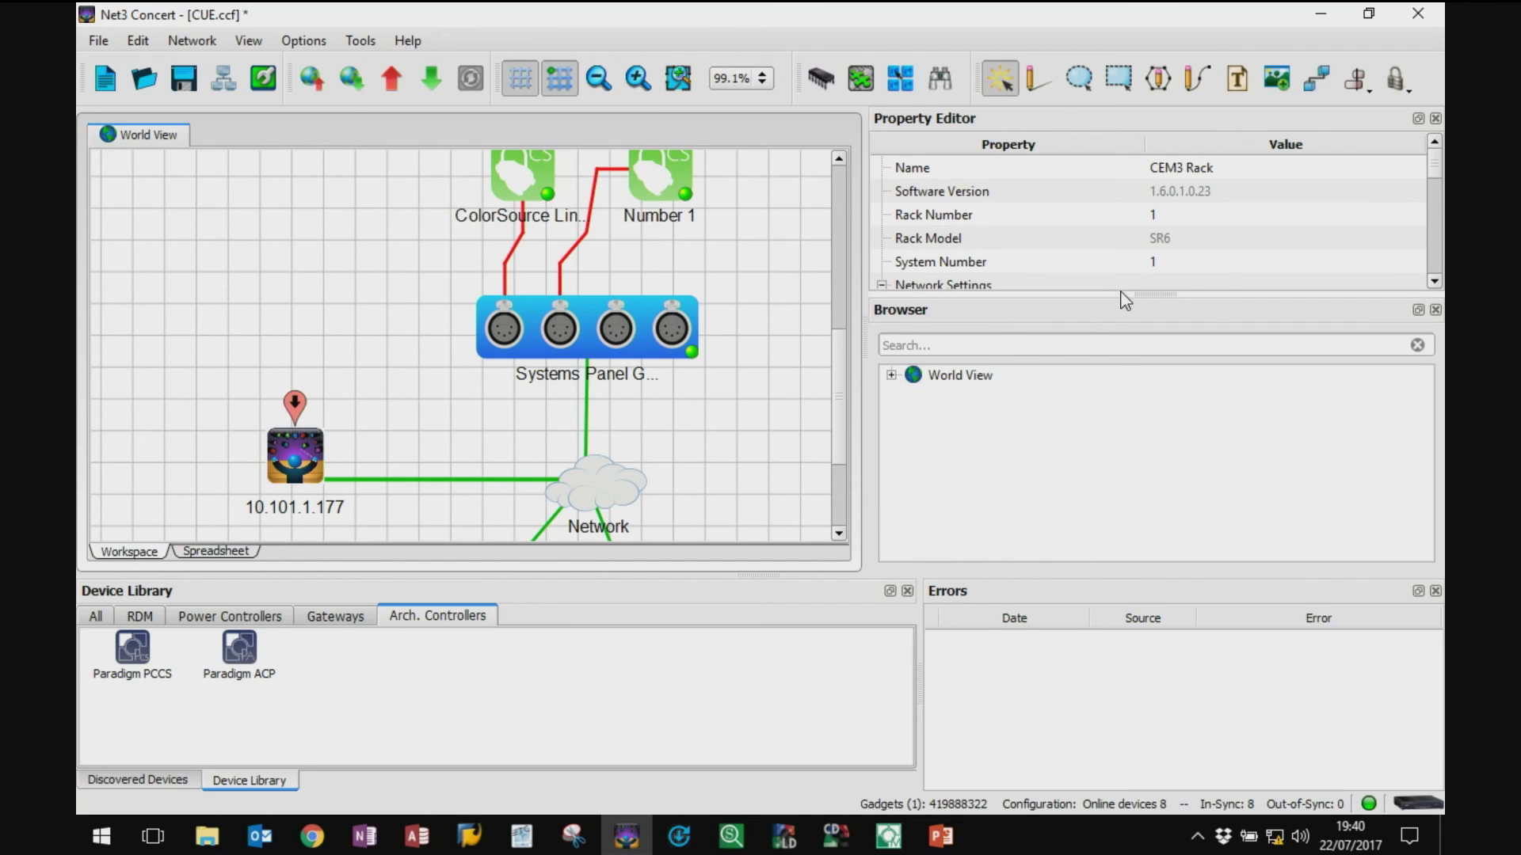
{"action": "left_click_drag", "start_coordinate": [1119, 296], "coordinate": [1119, 415]}
Step: Deselect all devices and examine the project's own properties, from Project Name down to Software Version
{"action": "left_click", "coordinate": [826, 179]}
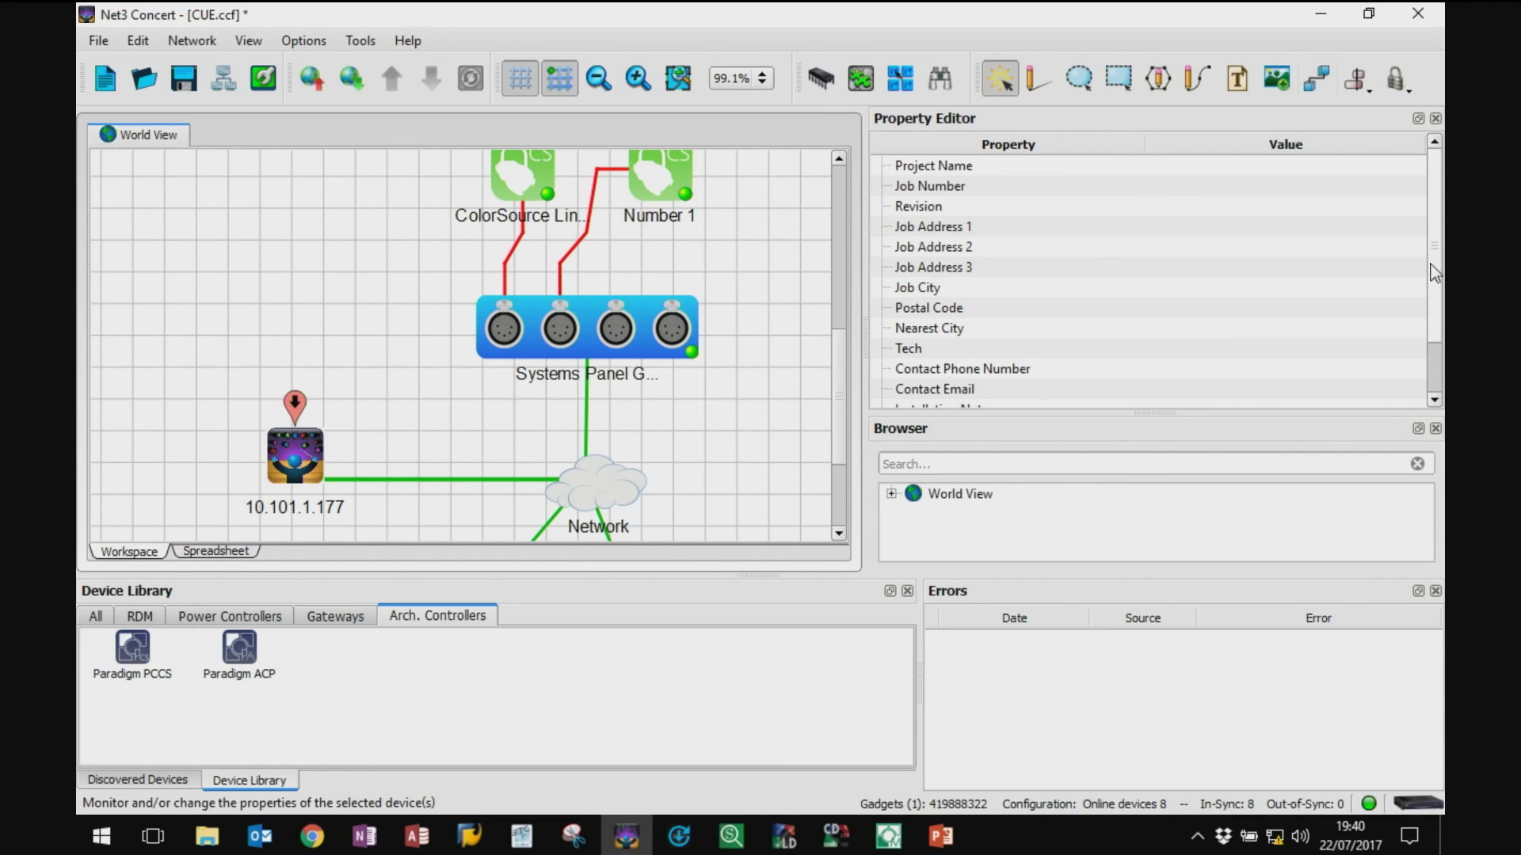
{"action": "scroll", "coordinate": [1438, 293], "scroll_direction": "down", "scroll_amount": 1}
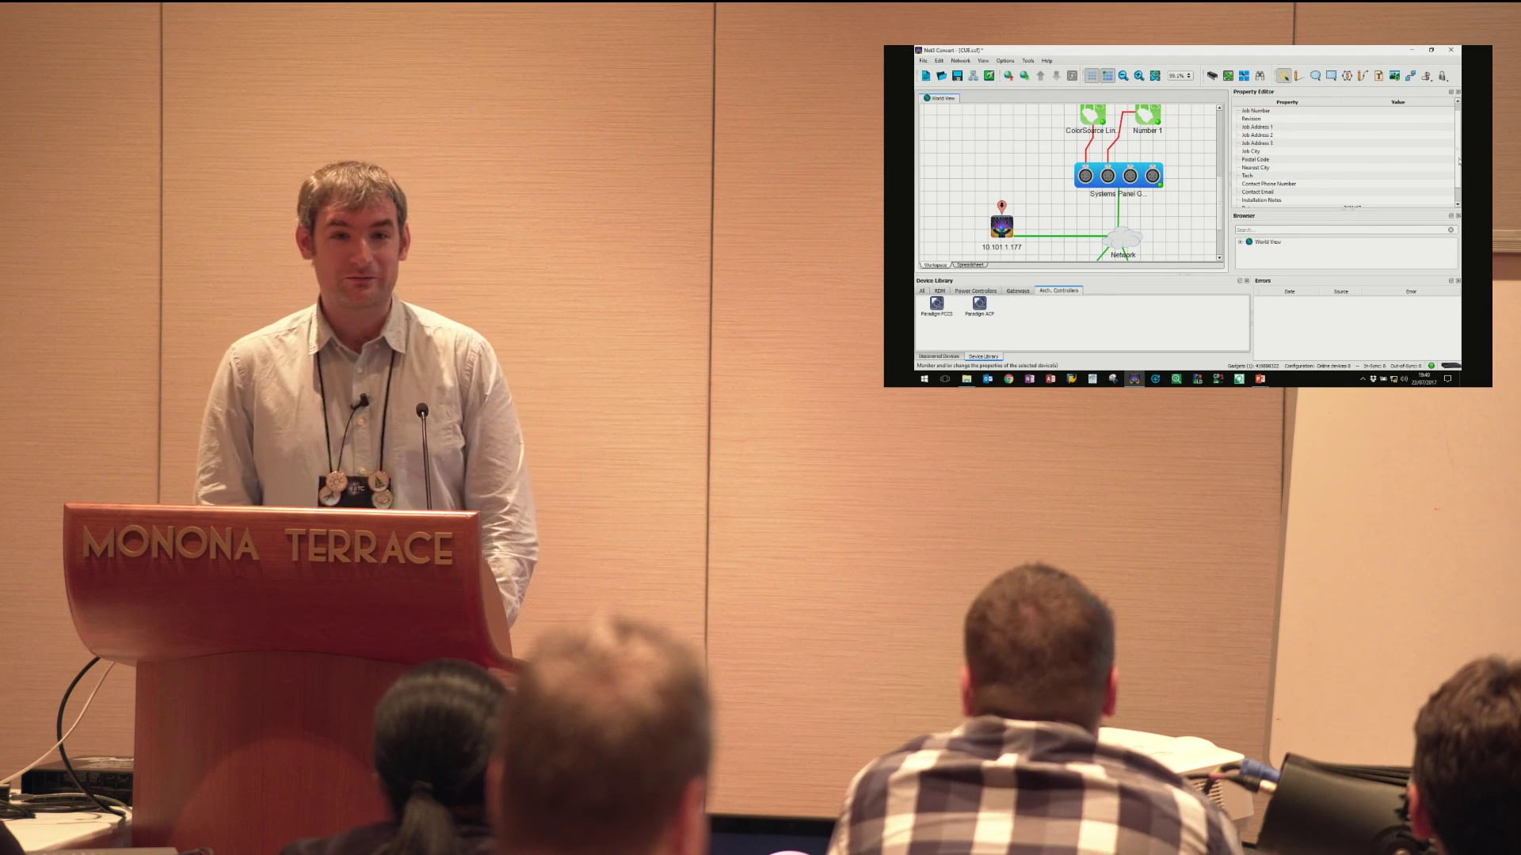
{"action": "left_click_drag", "start_coordinate": [1459, 160], "coordinate": [1458, 129]}
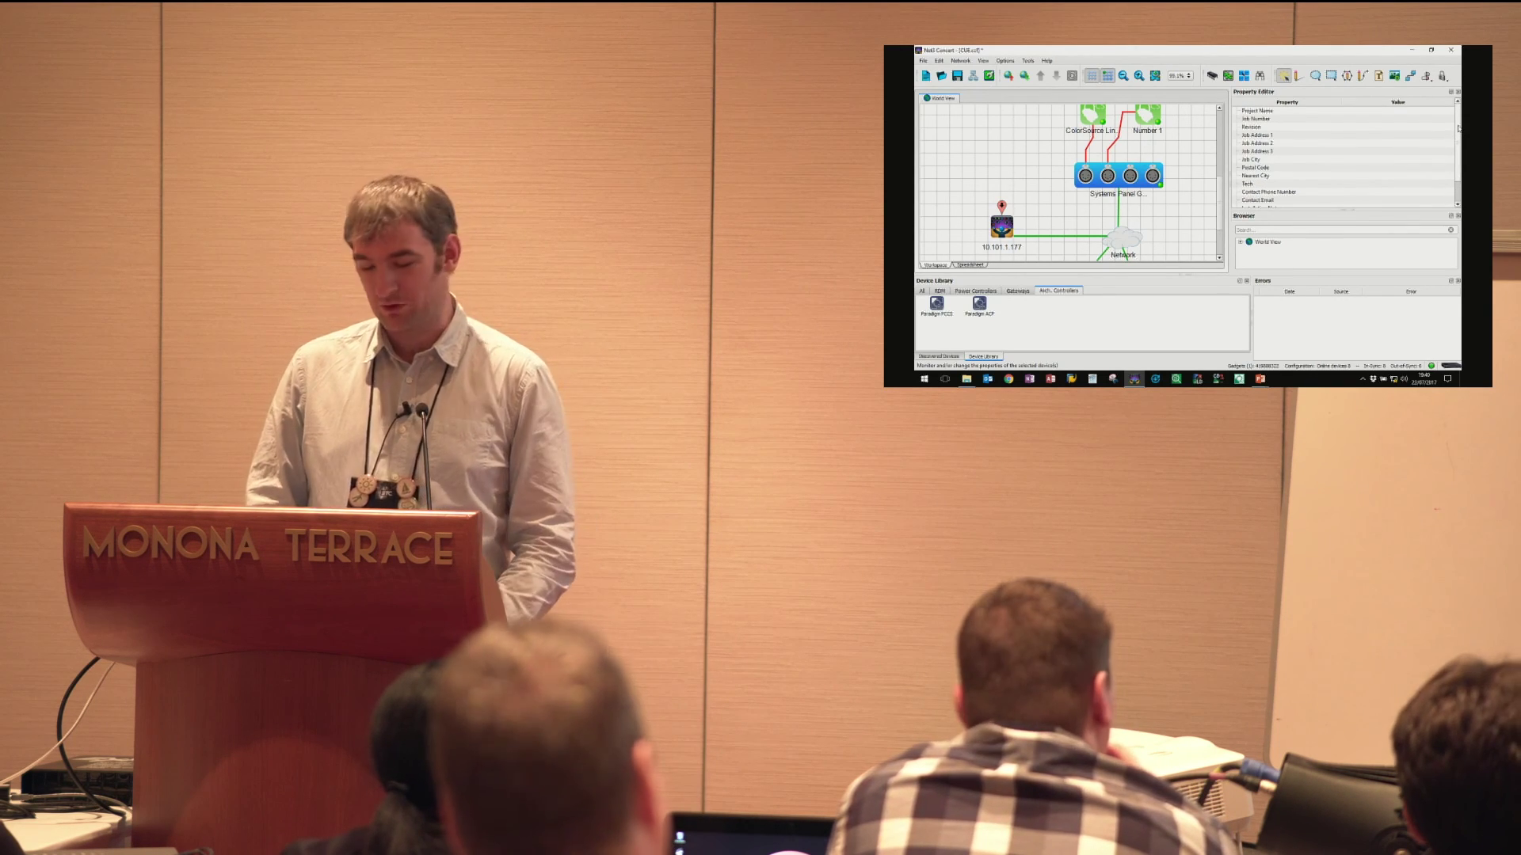
{"action": "scroll", "coordinate": [1308, 190], "scroll_direction": "down", "scroll_amount": 1}
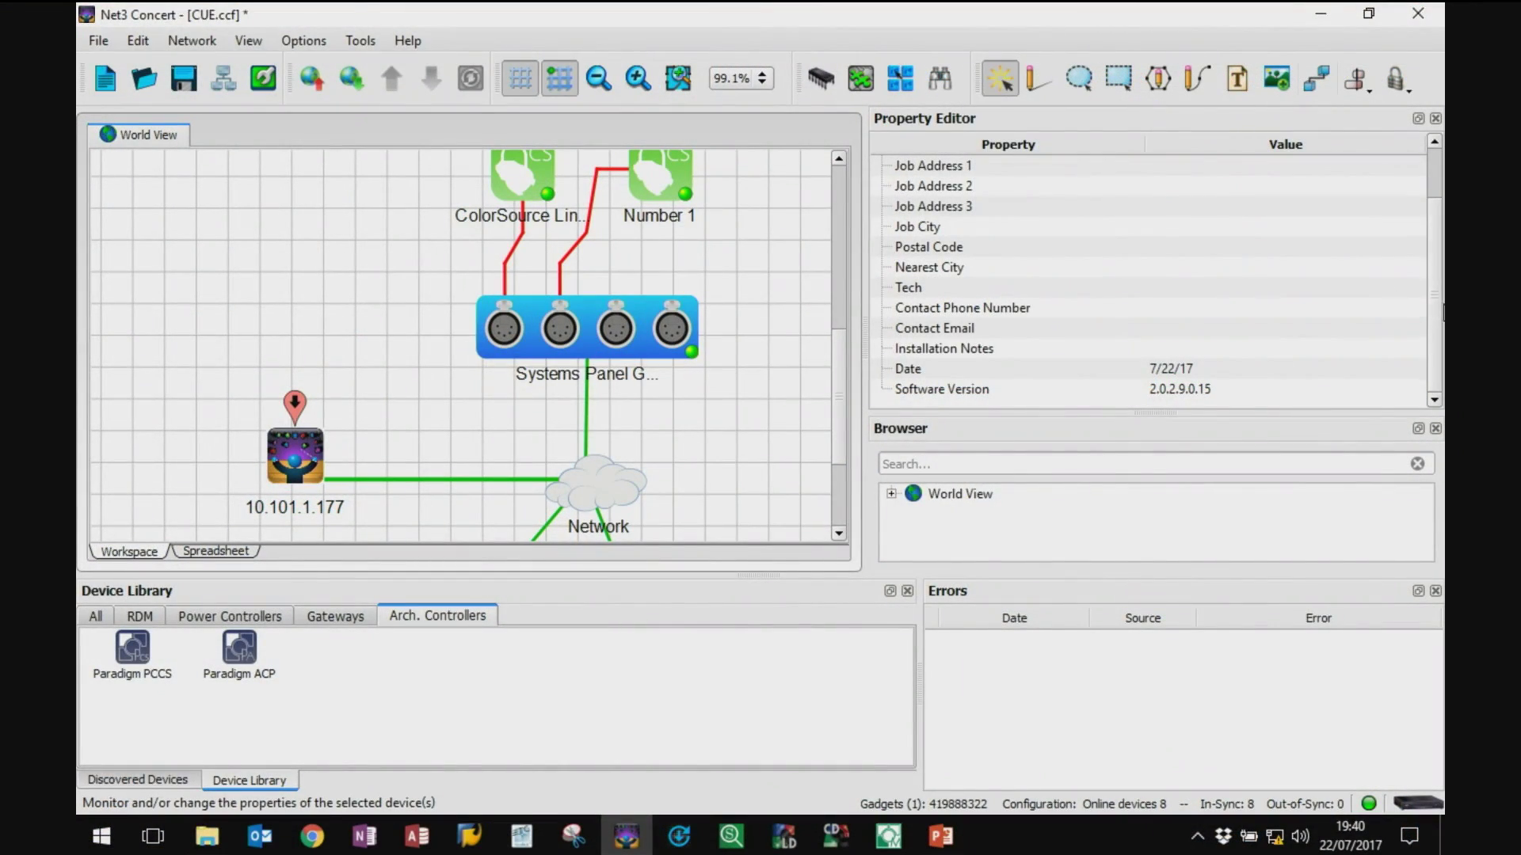
{"action": "scroll", "coordinate": [1438, 313], "scroll_direction": "up", "scroll_amount": 1}
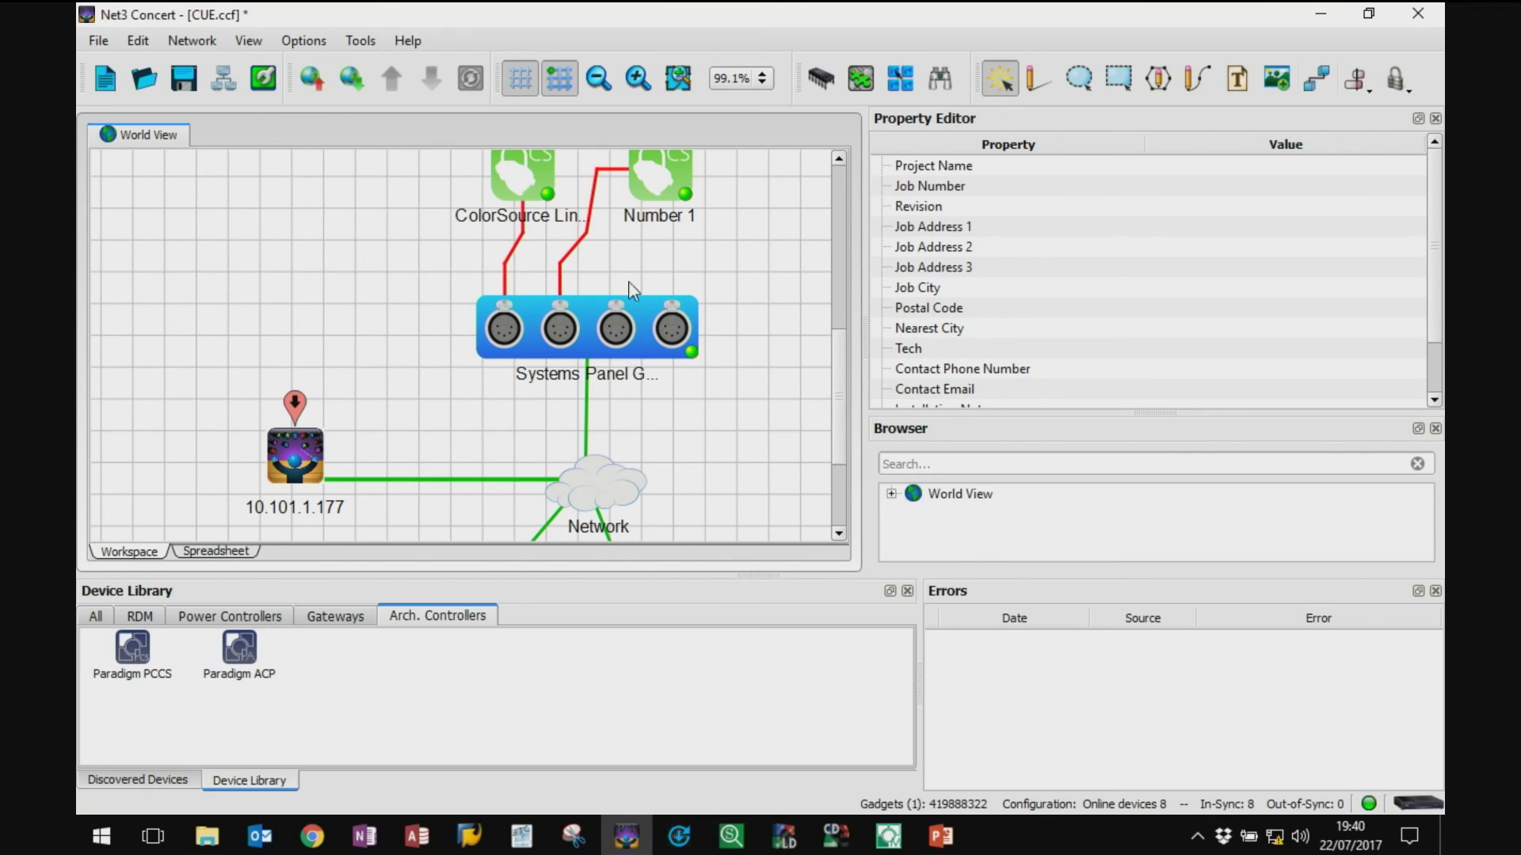
Step: View the properties of the Number 1 fixture, the ColorSource Linear fixture and the Systems Panel Gateway in turn
{"action": "left_click", "coordinate": [613, 326]}
{"action": "left_click", "coordinate": [642, 152]}
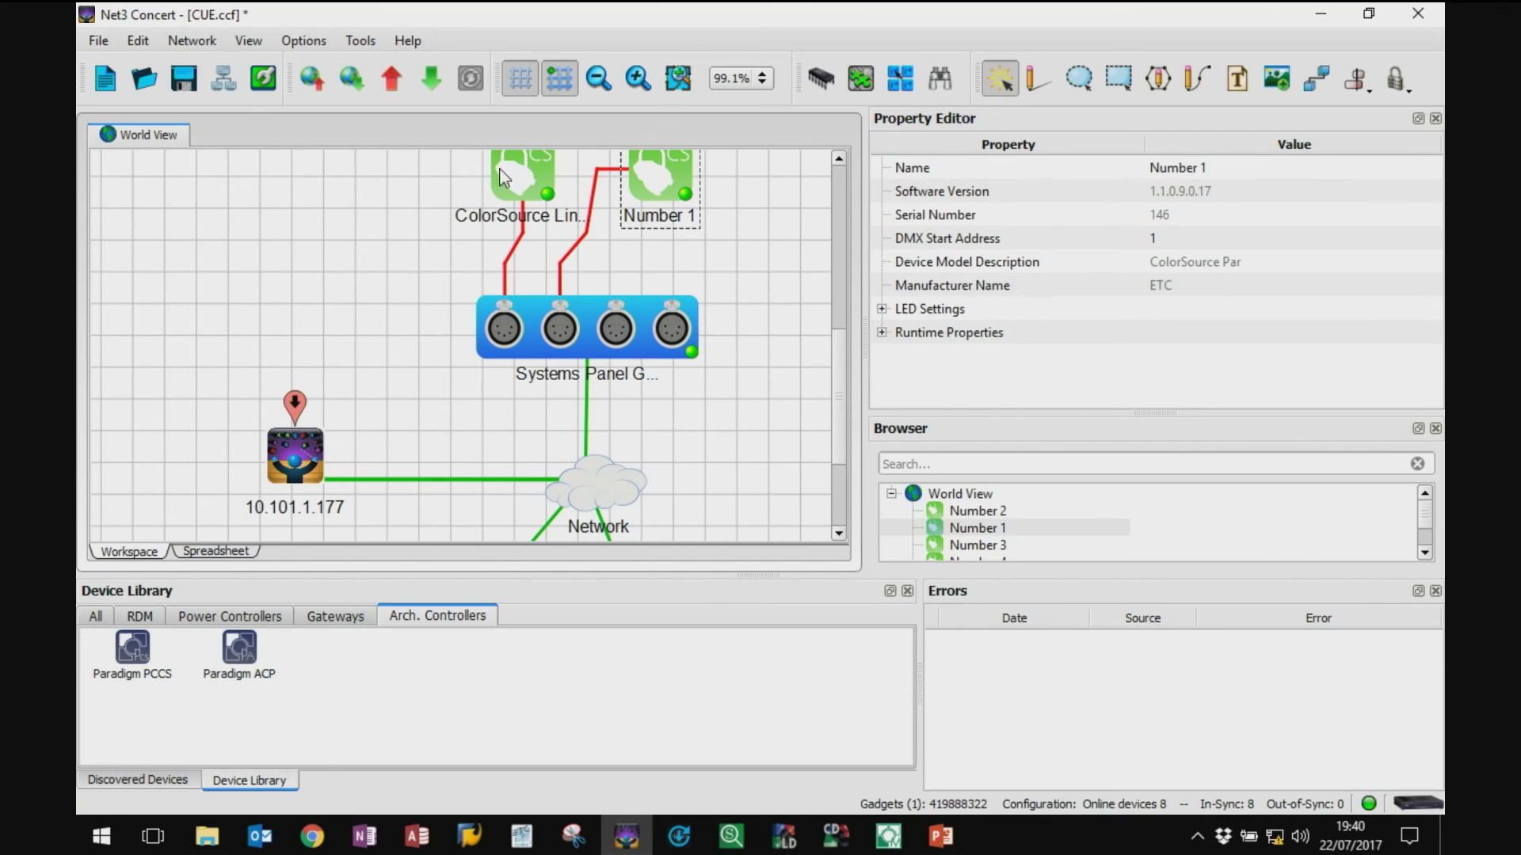
{"action": "left_click", "coordinate": [530, 174]}
{"action": "left_click", "coordinate": [669, 167]}
{"action": "left_click", "coordinate": [620, 335]}
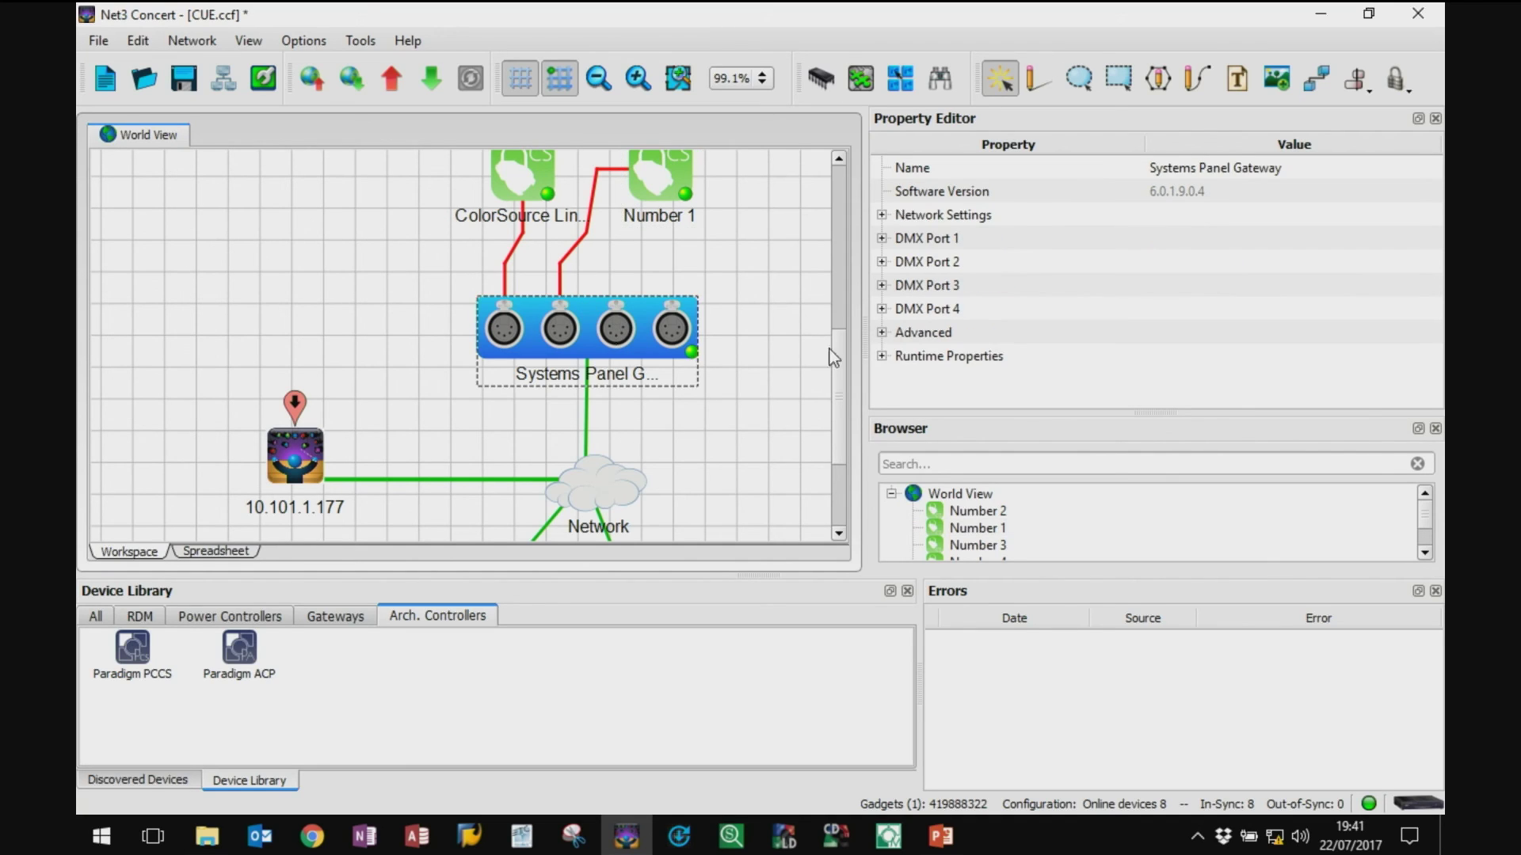
Step: Expand the Systems Panel Gateway's Network Settings and check the IP Mode choices, keeping Automatic
{"action": "left_click", "coordinate": [882, 214]}
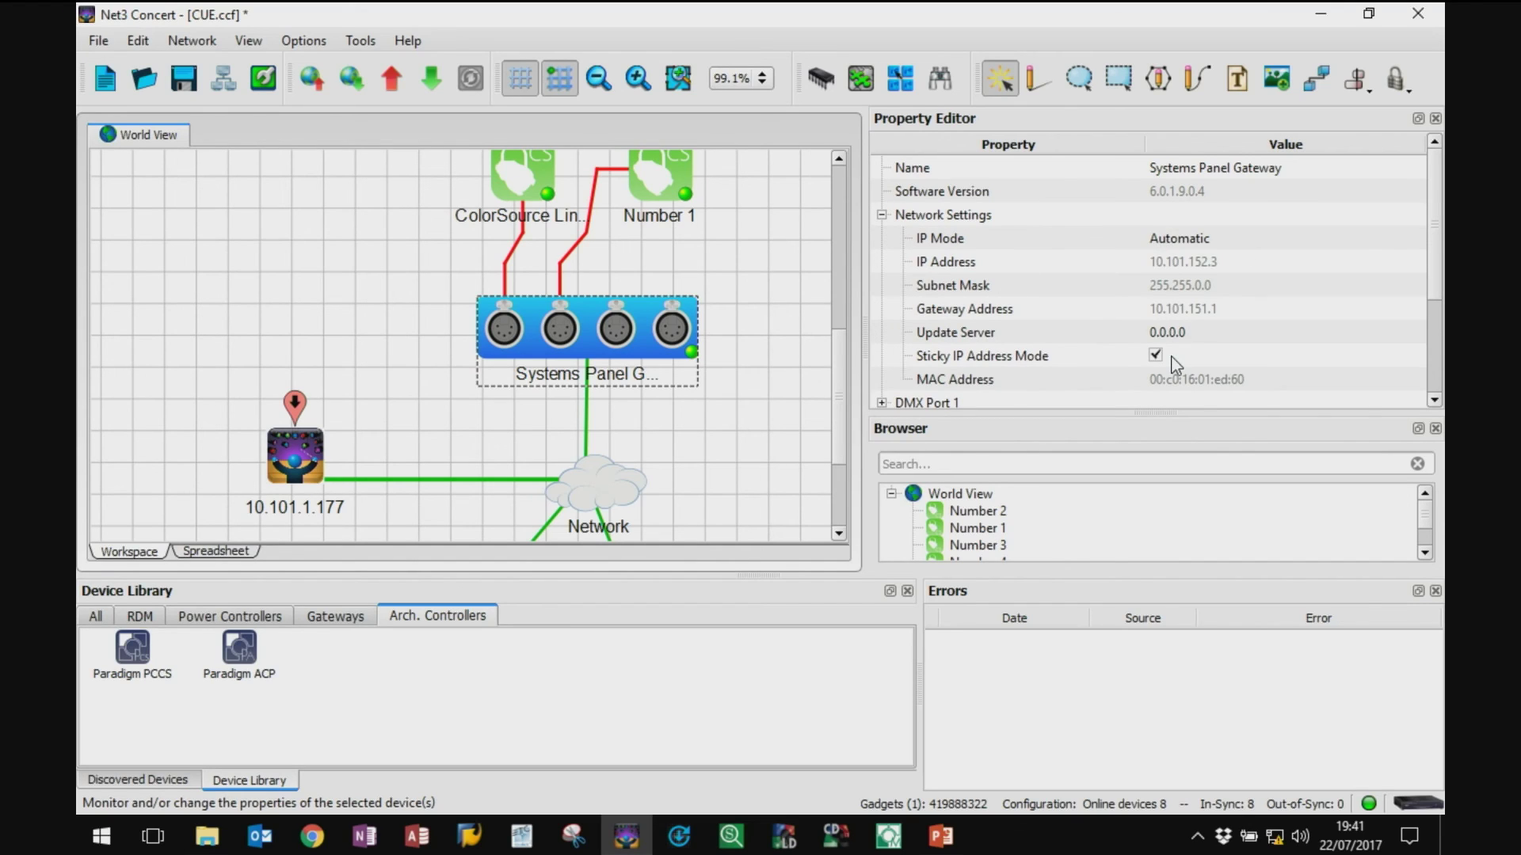
{"action": "left_click", "coordinate": [1212, 239]}
{"action": "left_click", "coordinate": [1212, 239]}
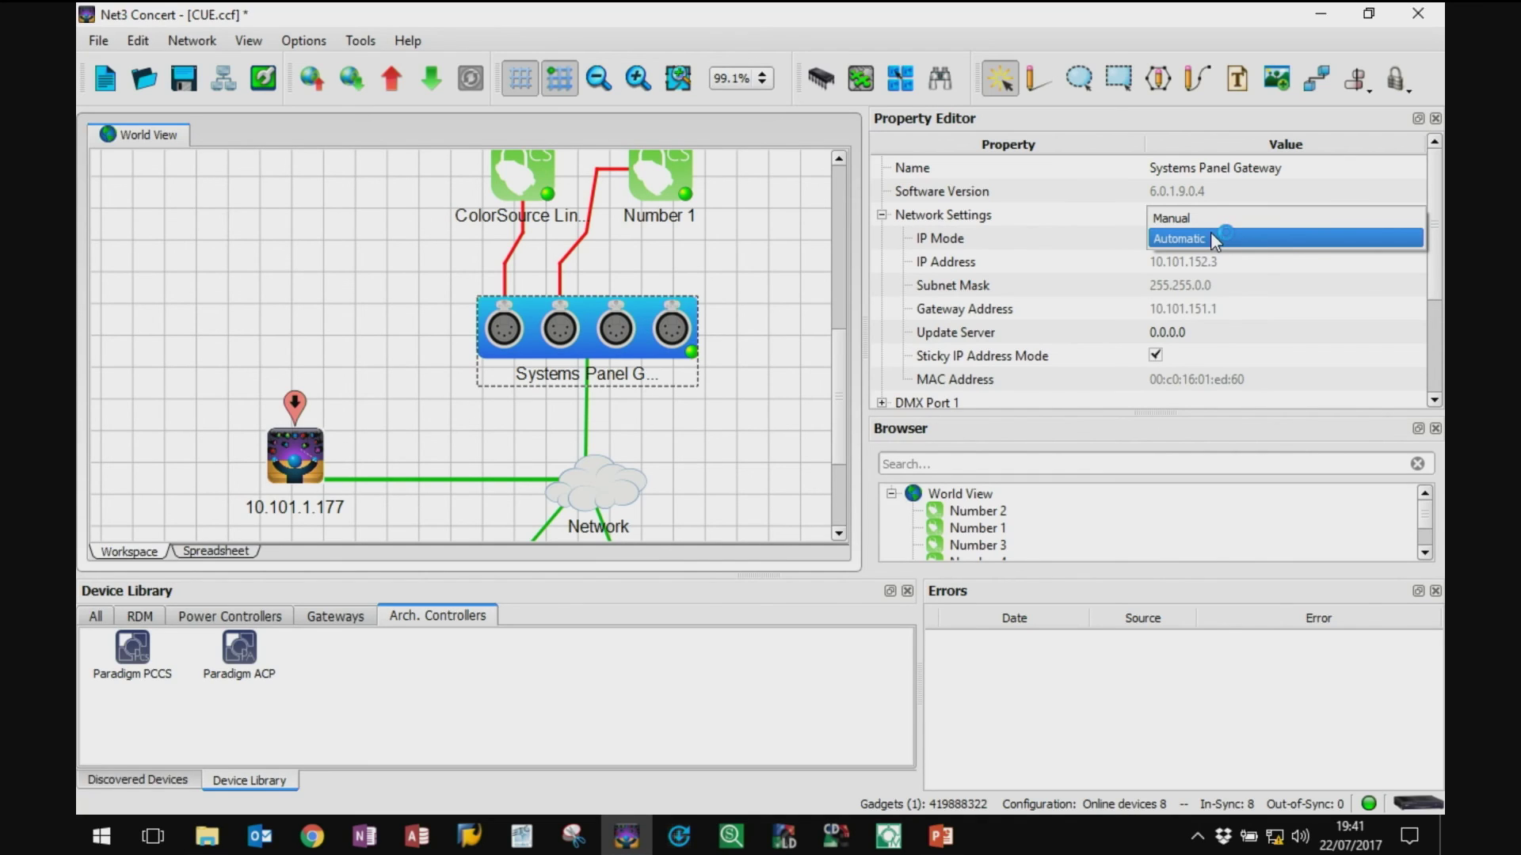
{"action": "left_click", "coordinate": [986, 218]}
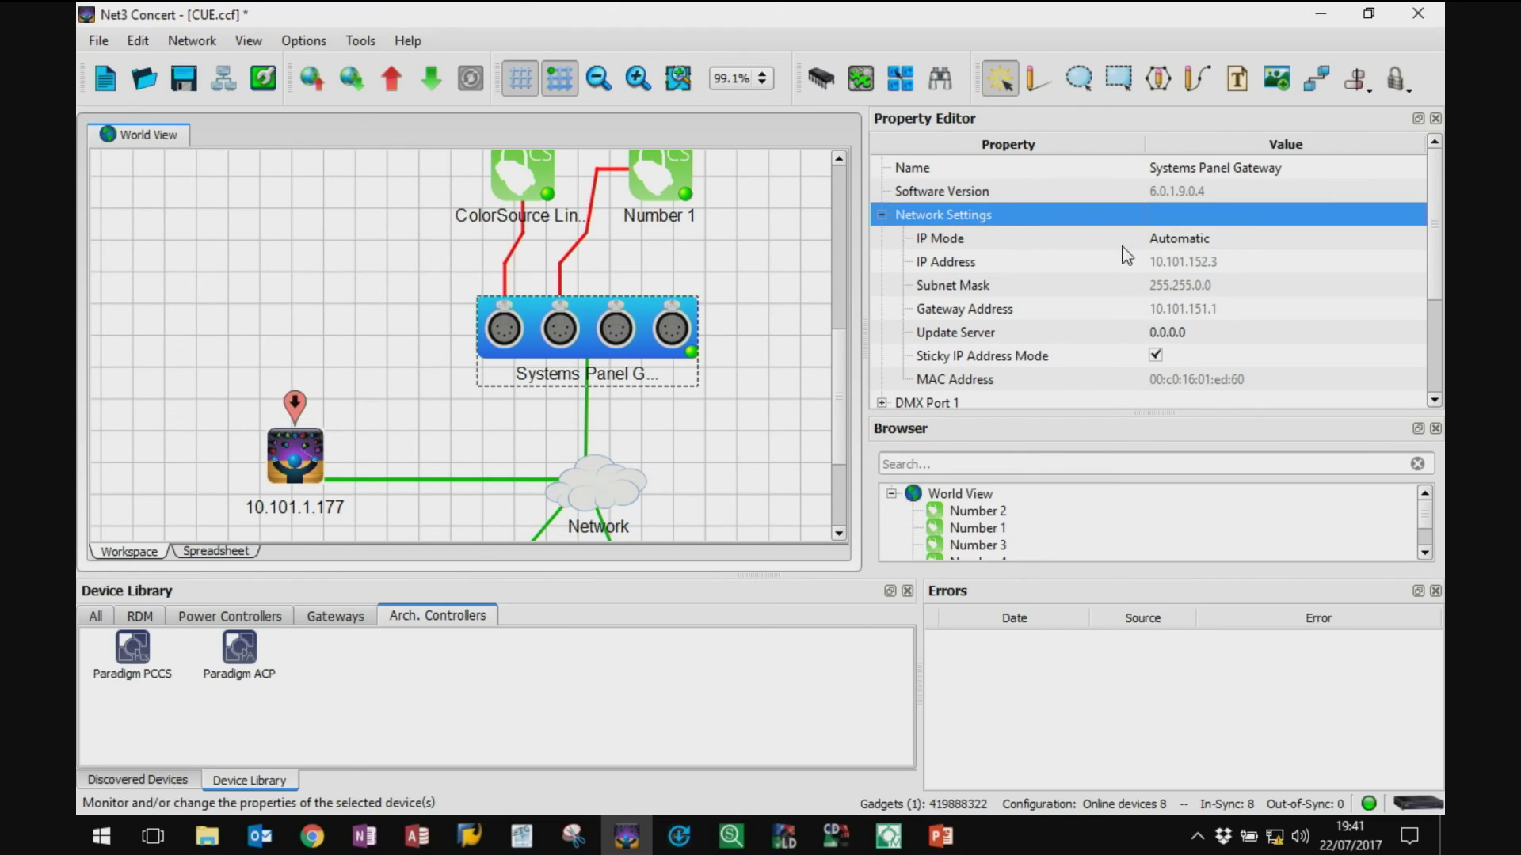
Step: Turn on Live Edit, try to edit the gateway's IP Mode, and turn Live Edit off
{"action": "left_click", "coordinate": [263, 78]}
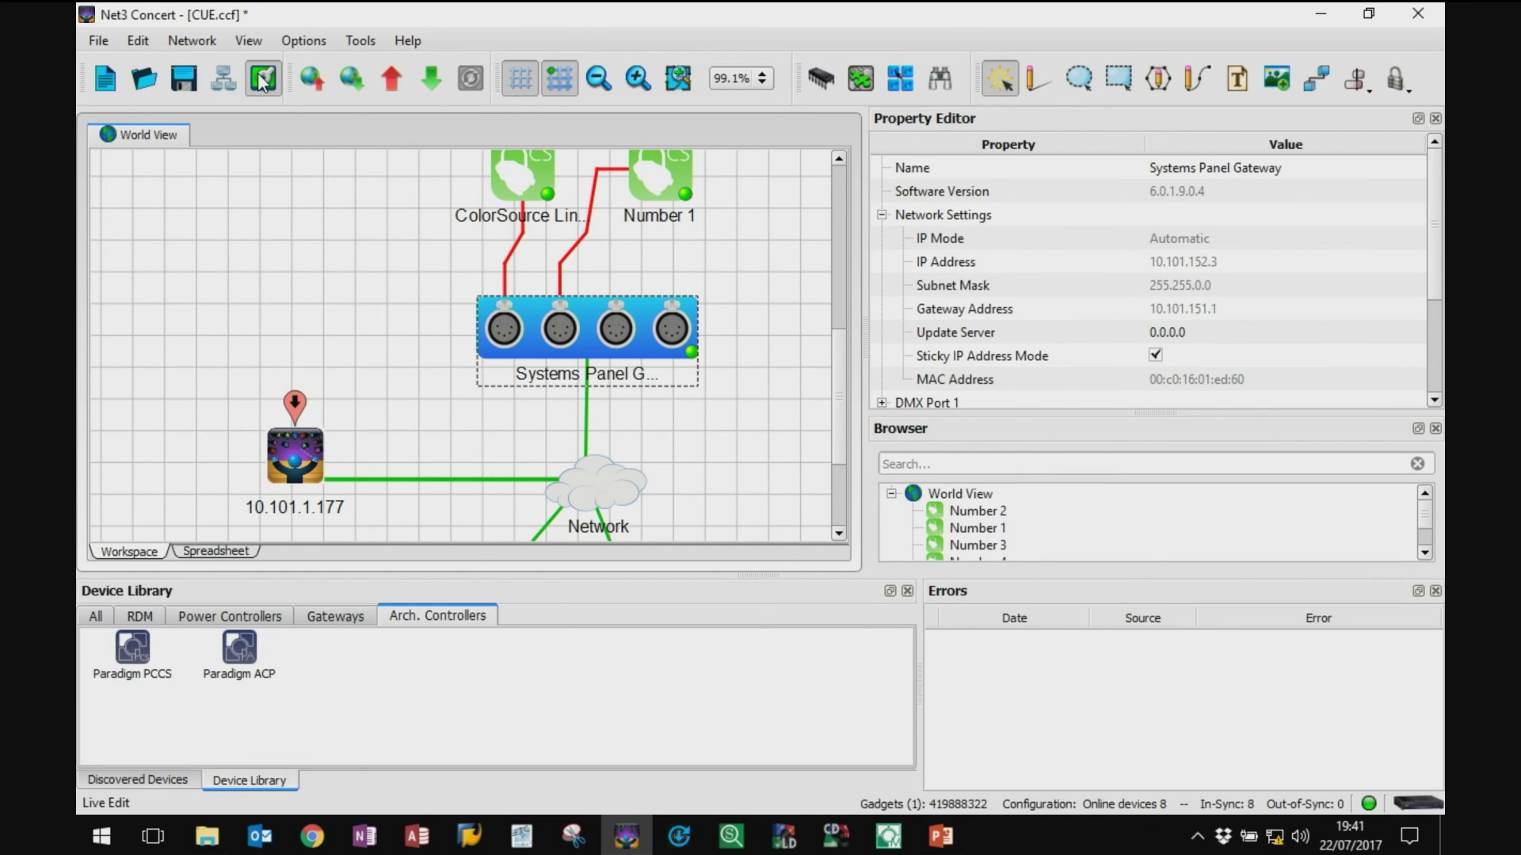
{"action": "left_click", "coordinate": [1200, 240]}
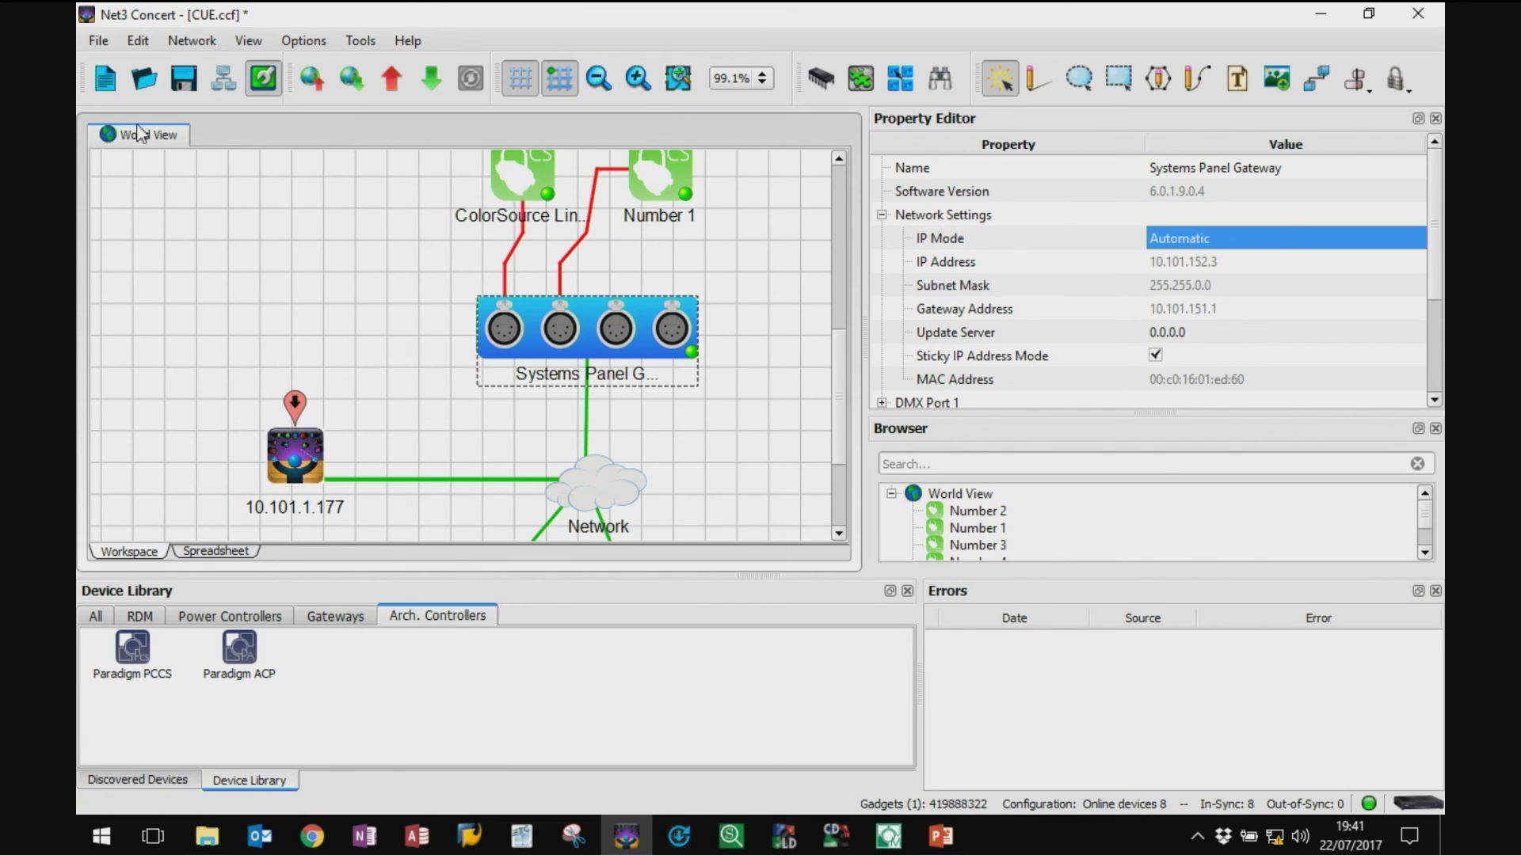
{"action": "left_click", "coordinate": [276, 89]}
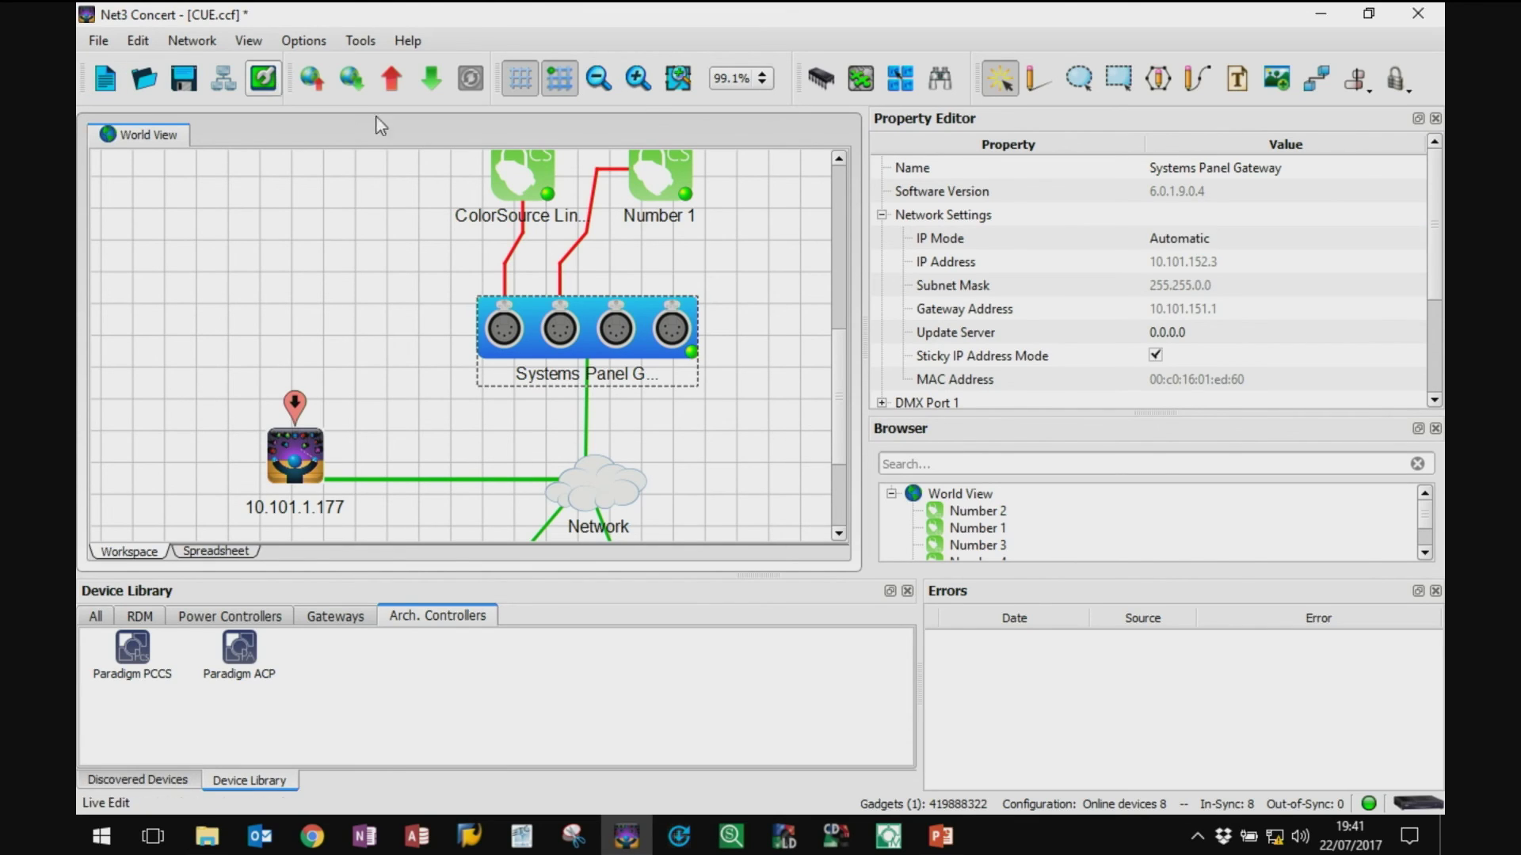
Step: Examine the gateway's DMX Port 1 properties, including RDM Settings and Hold Last Look Settings, and collapse the subgroups
{"action": "scroll", "coordinate": [1436, 182], "scroll_direction": "down", "scroll_amount": 2}
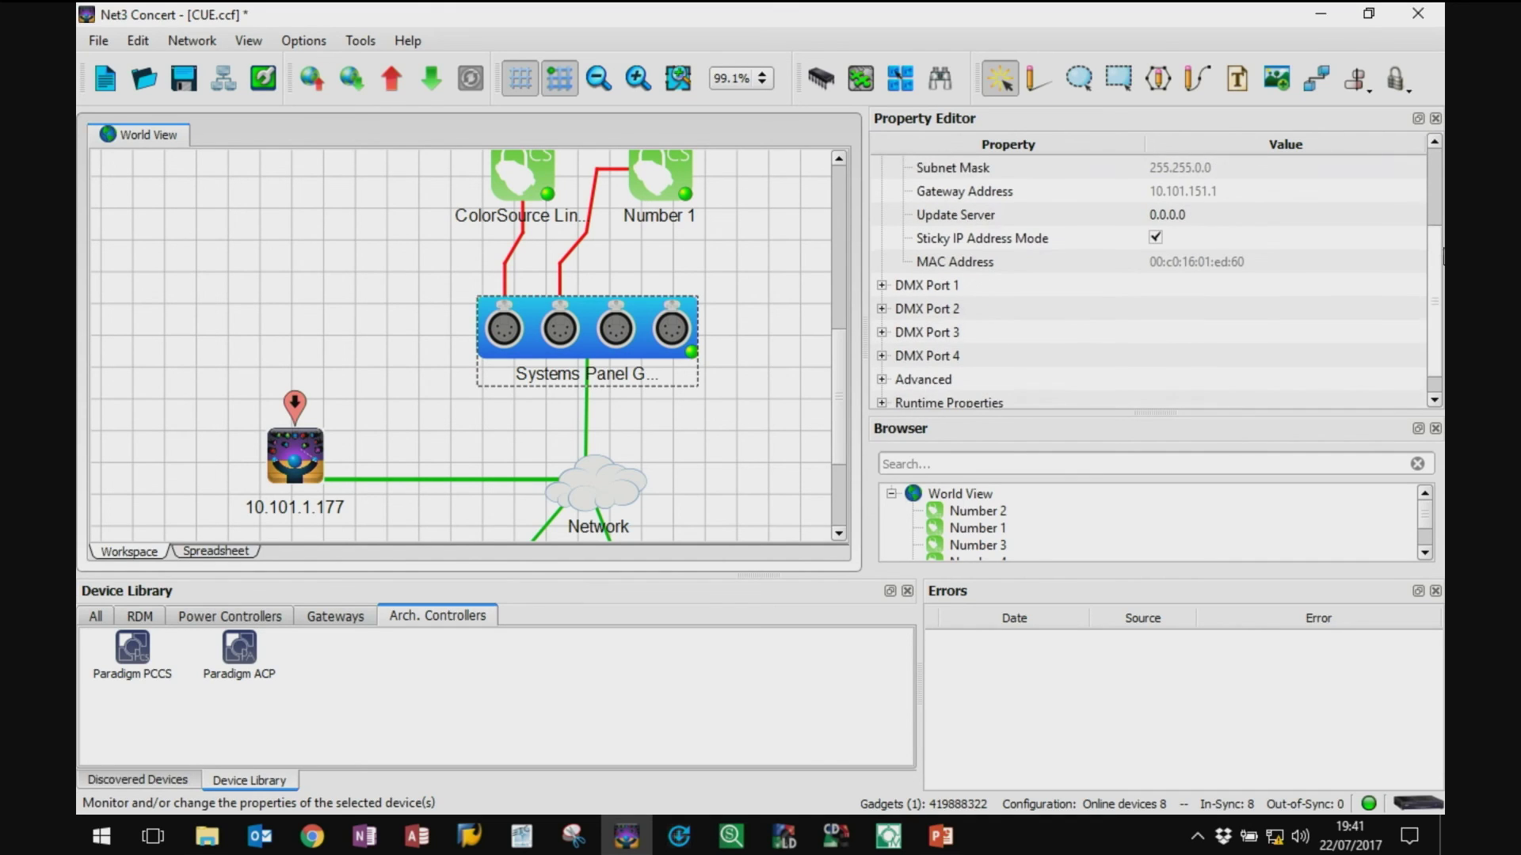
{"action": "left_click", "coordinate": [936, 262]}
{"action": "left_click", "coordinate": [882, 285]}
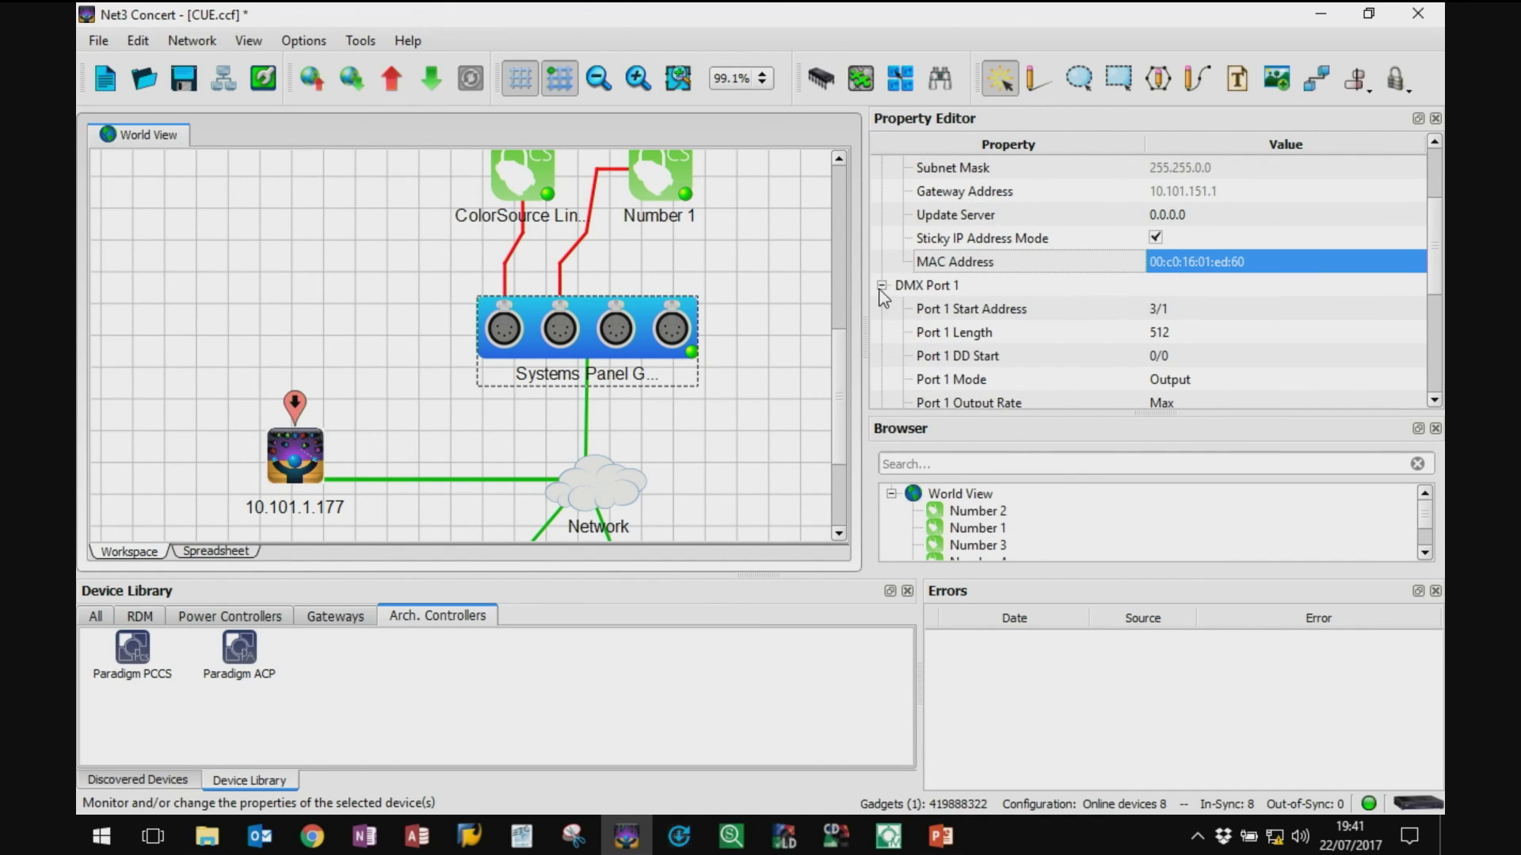
{"action": "scroll", "coordinate": [1440, 293], "scroll_direction": "down", "scroll_amount": 2}
{"action": "scroll", "coordinate": [1440, 301], "scroll_direction": "down", "scroll_amount": 1}
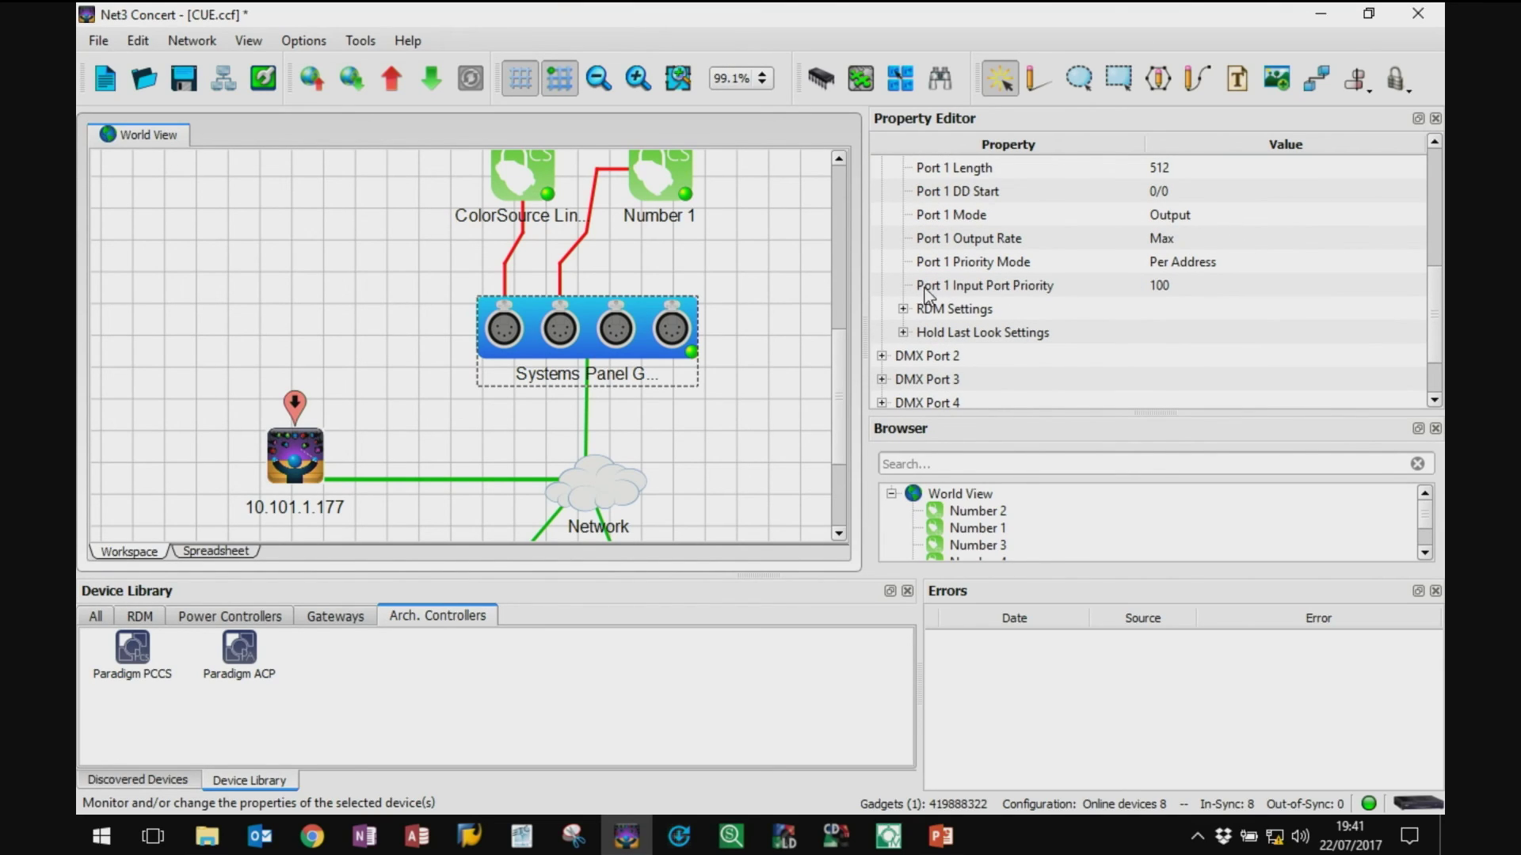
{"action": "left_click", "coordinate": [903, 311]}
{"action": "left_click", "coordinate": [904, 311]}
{"action": "left_click", "coordinate": [903, 333]}
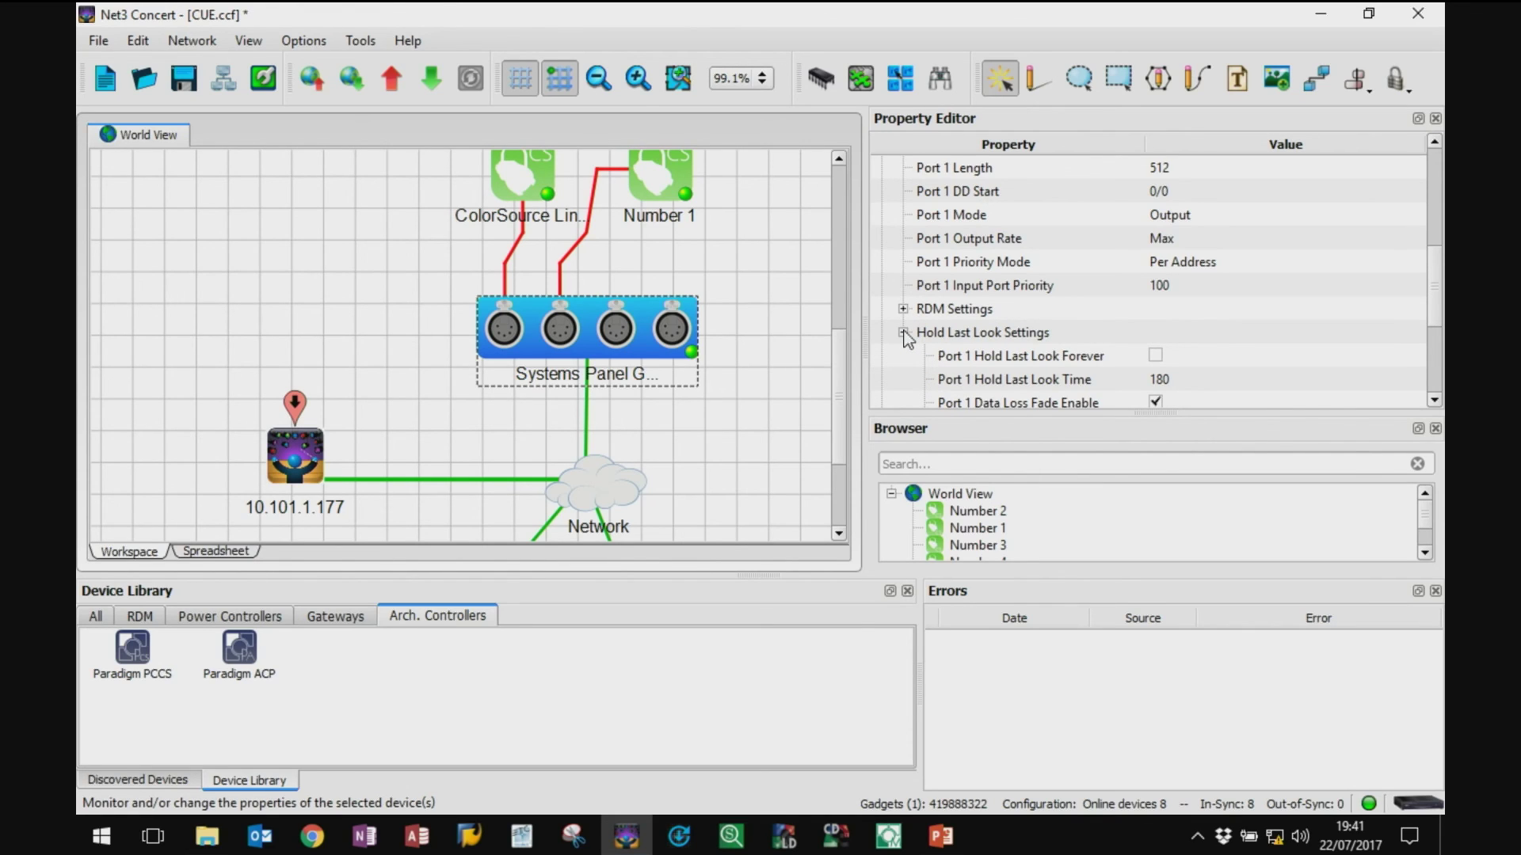
{"action": "scroll", "coordinate": [1152, 315], "scroll_direction": "down", "scroll_amount": 1}
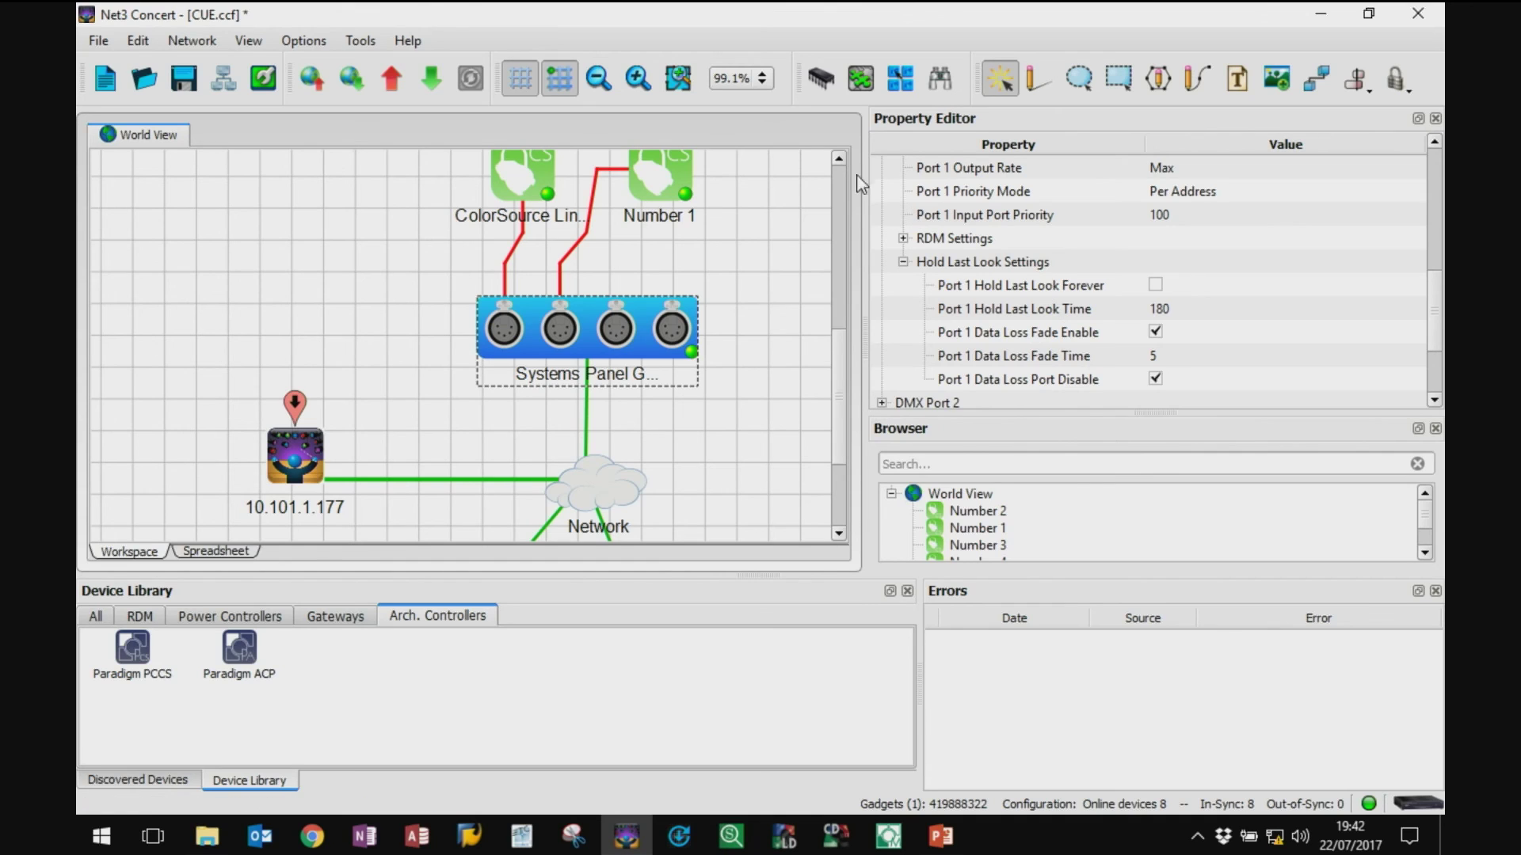
{"action": "left_click", "coordinate": [903, 262]}
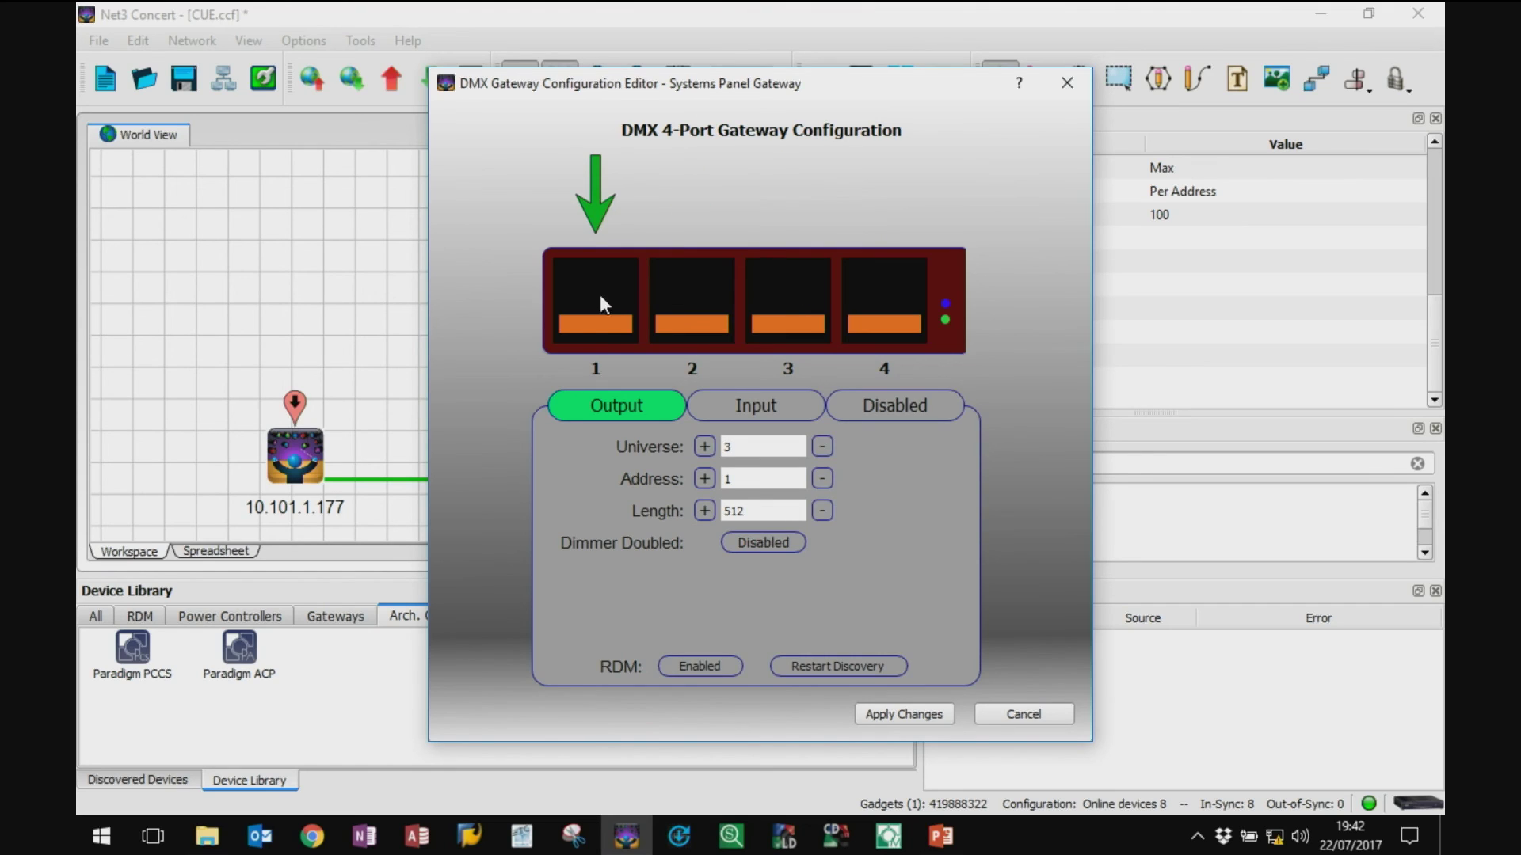
Step: Review the output settings of the Systems Panel Gateway's four DMX ports in its configuration editor
{"action": "left_click", "coordinate": [727, 305]}
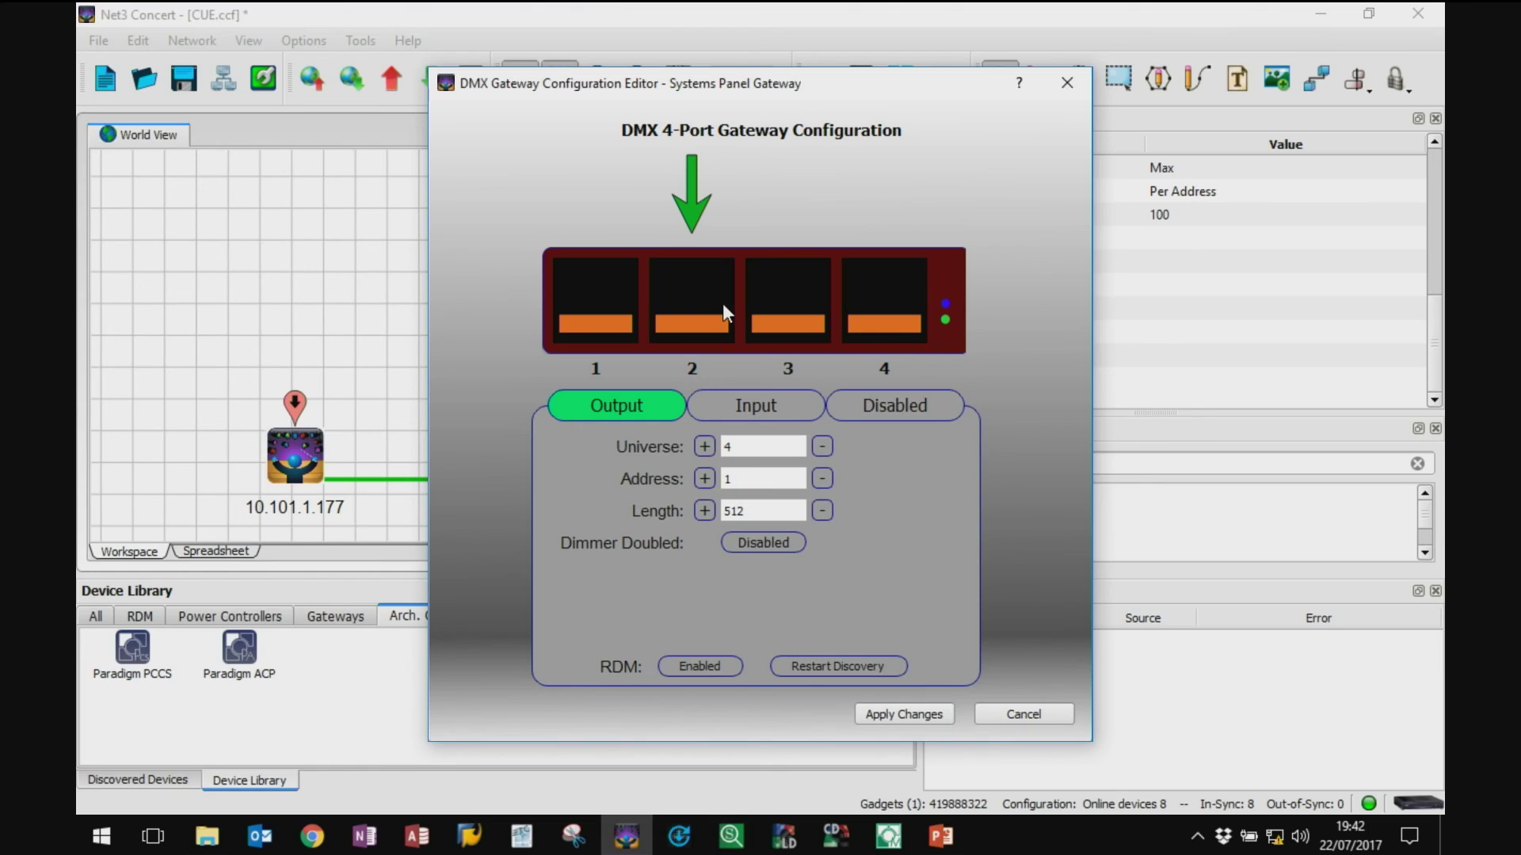
{"action": "left_click", "coordinate": [870, 297]}
{"action": "left_click", "coordinate": [784, 301]}
{"action": "left_click", "coordinate": [695, 308]}
{"action": "left_click", "coordinate": [611, 316]}
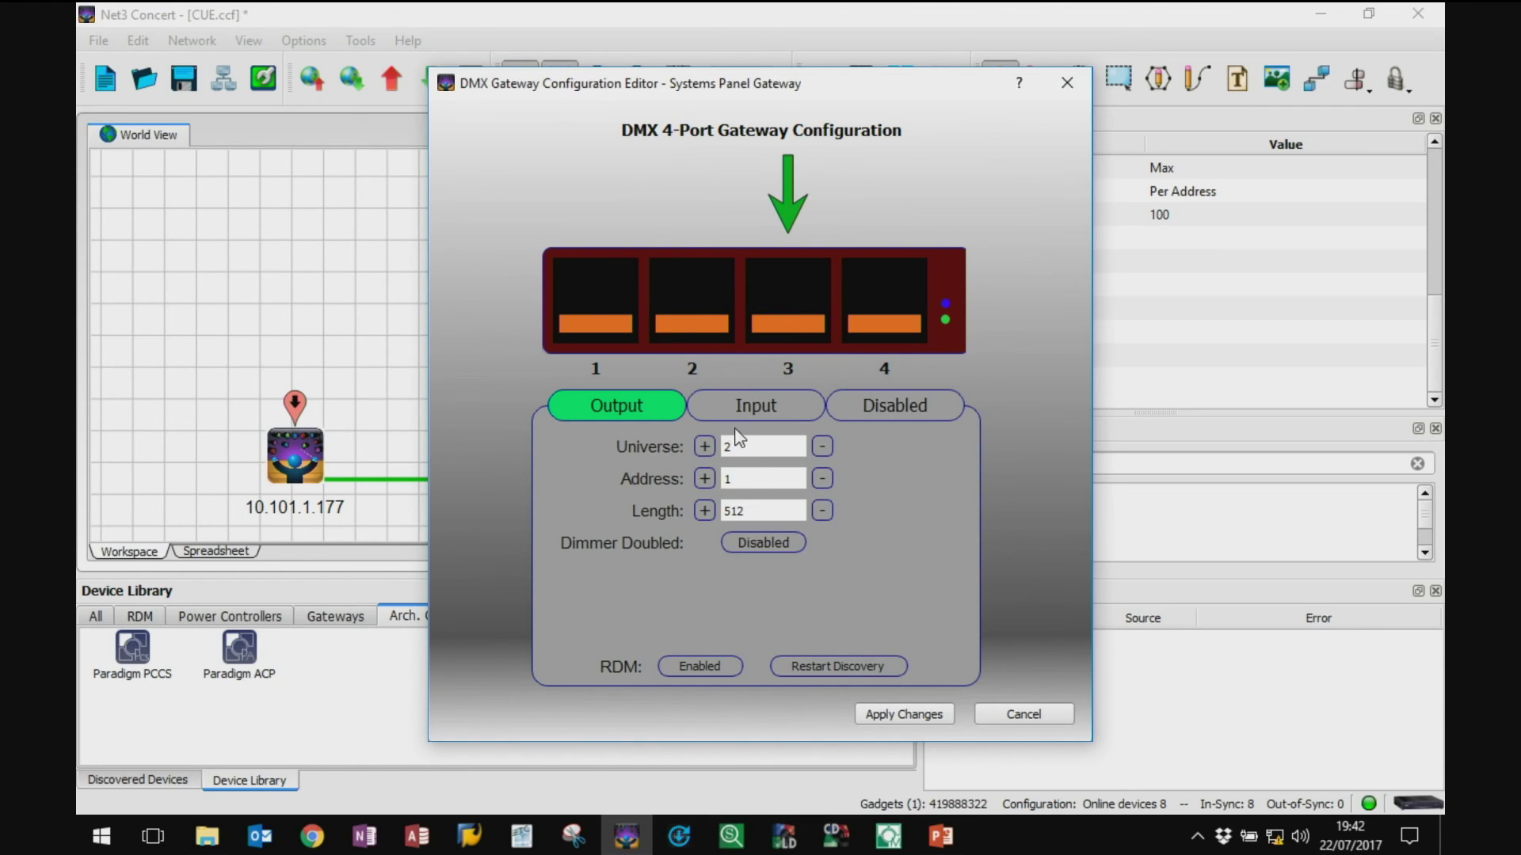
Step: Check Input mode for the gateway's port 3, return it to Output, set its universe to 4 and enable Dimmer Doubled
{"action": "left_click", "coordinate": [756, 407]}
{"action": "left_click", "coordinate": [630, 410]}
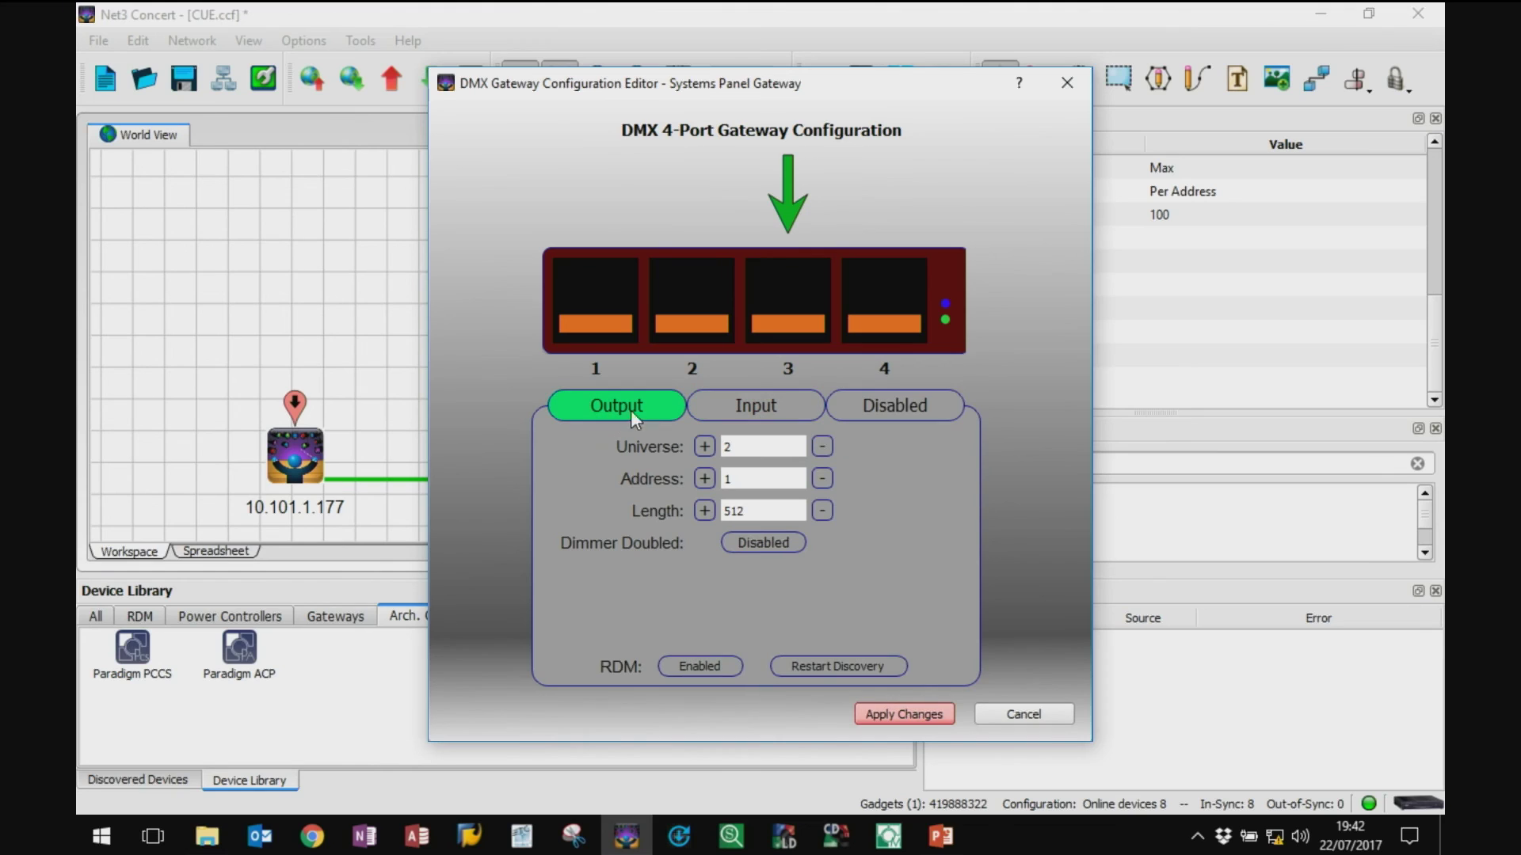
{"action": "left_click", "coordinate": [704, 446]}
{"action": "left_click", "coordinate": [704, 446]}
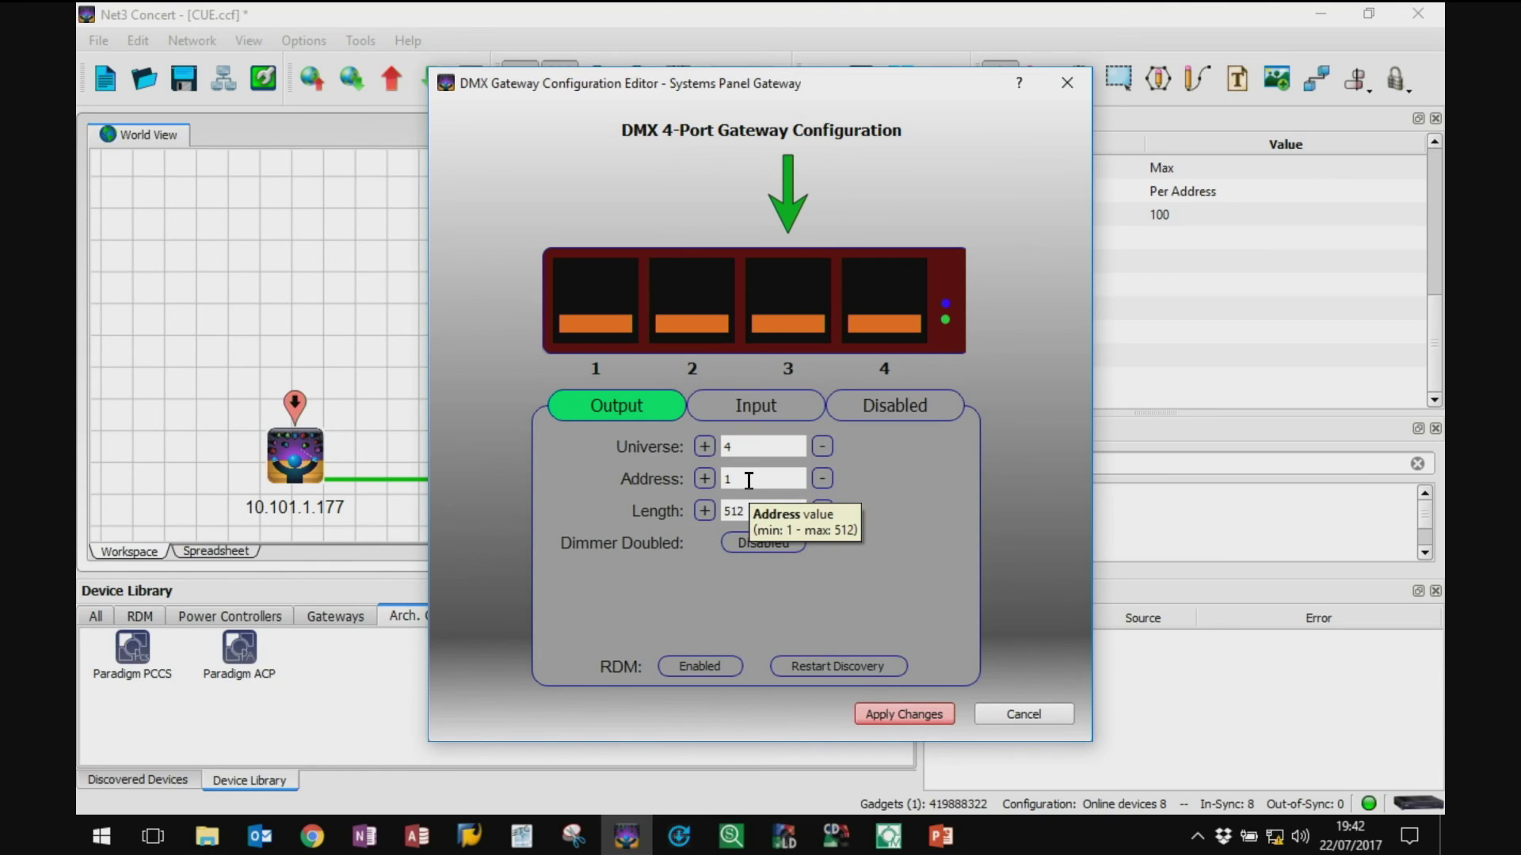
{"action": "left_click", "coordinate": [749, 542]}
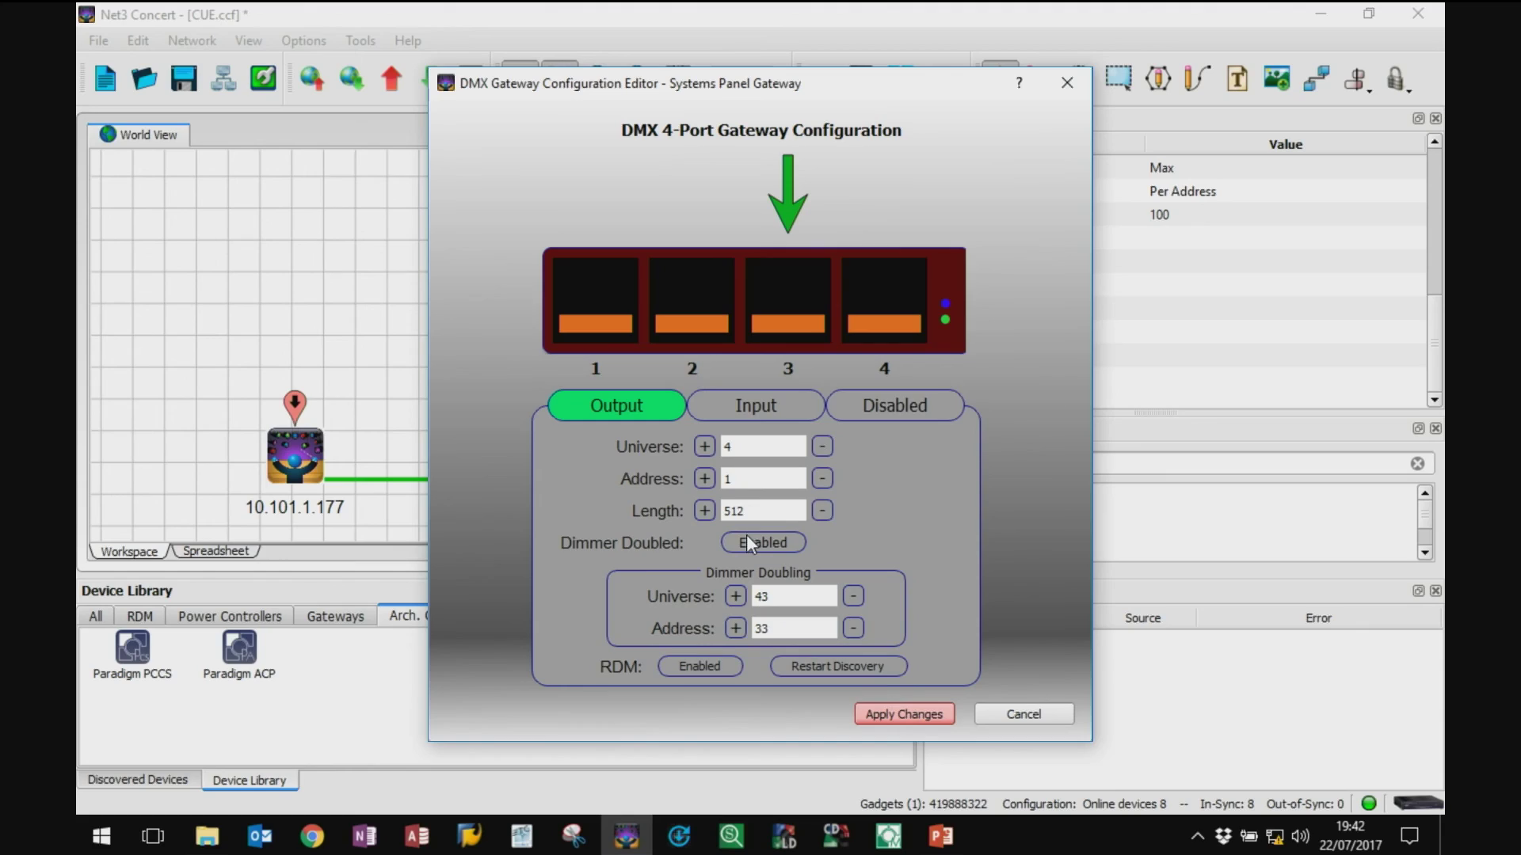
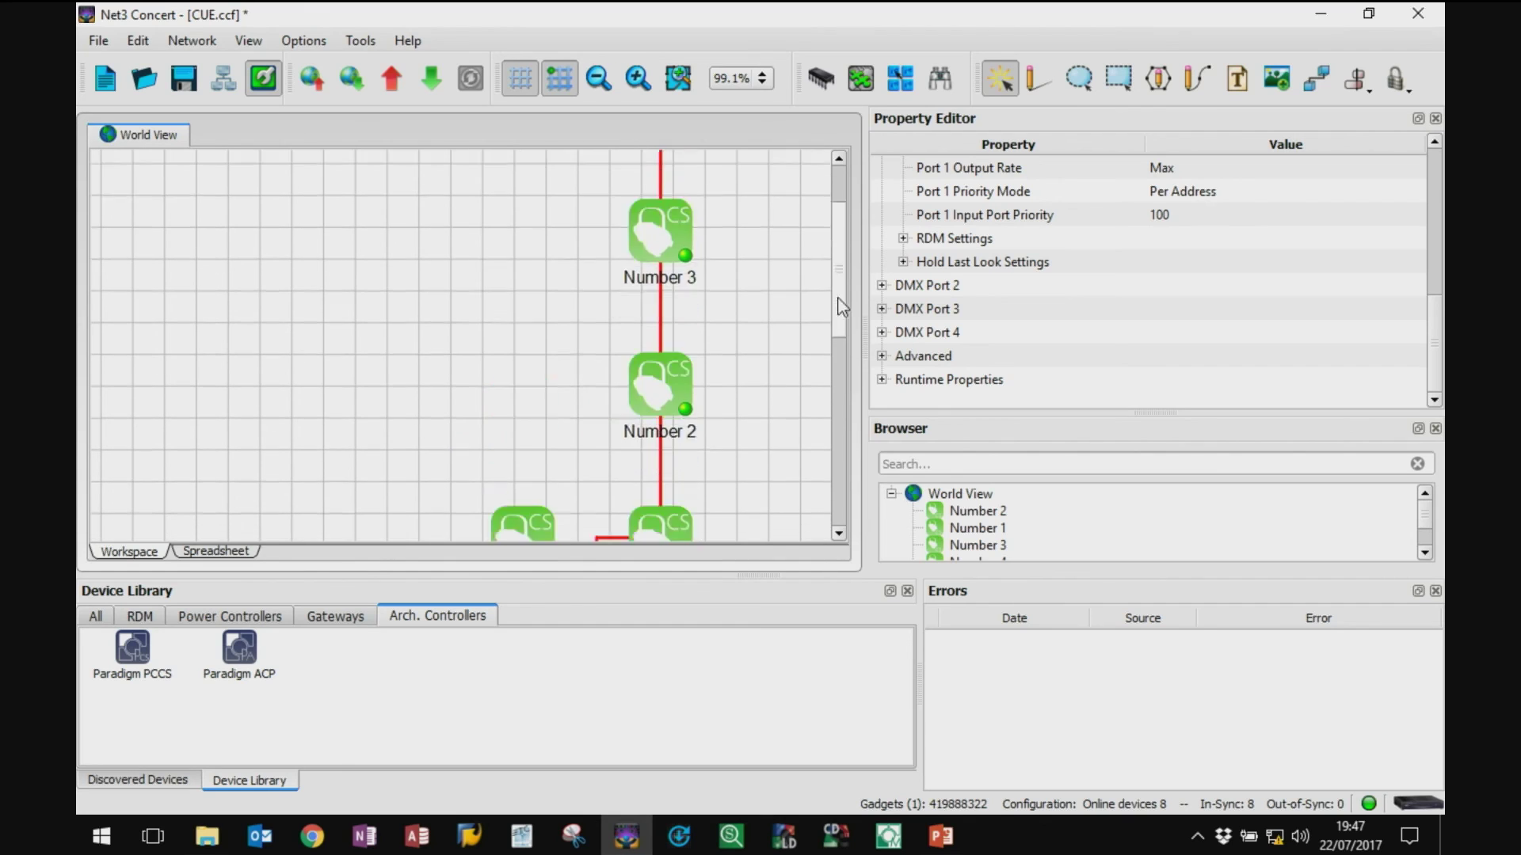
Step: Move the ColorSource Linear fixture up and to the left, clear of the Number 1 fixture in the World View
{"action": "left_click_drag", "start_coordinate": [529, 325], "coordinate": [426, 269]}
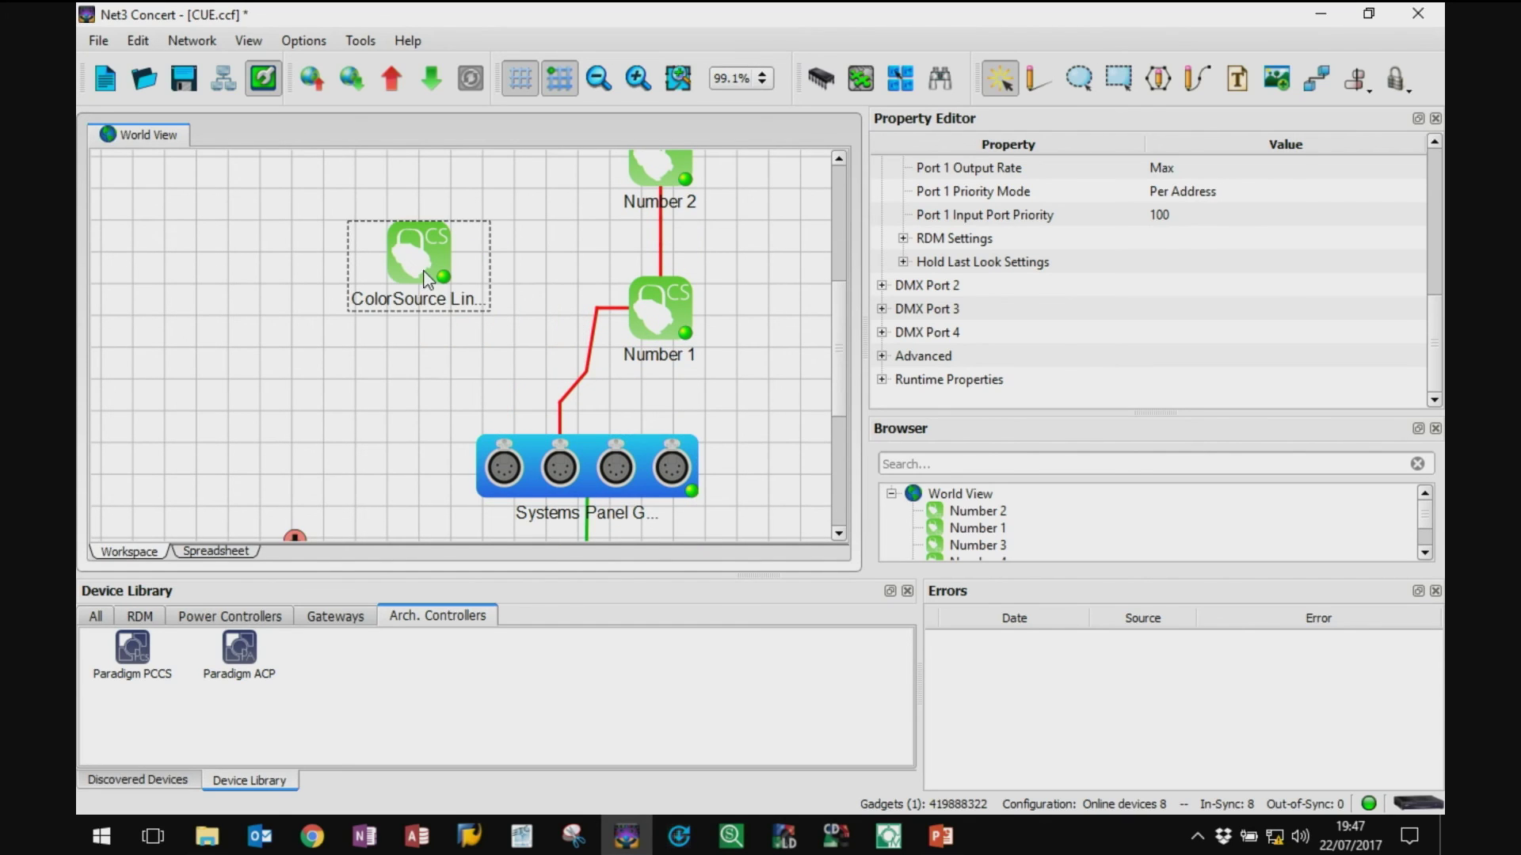
{"action": "left_click_drag", "start_coordinate": [842, 348], "coordinate": [839, 222]}
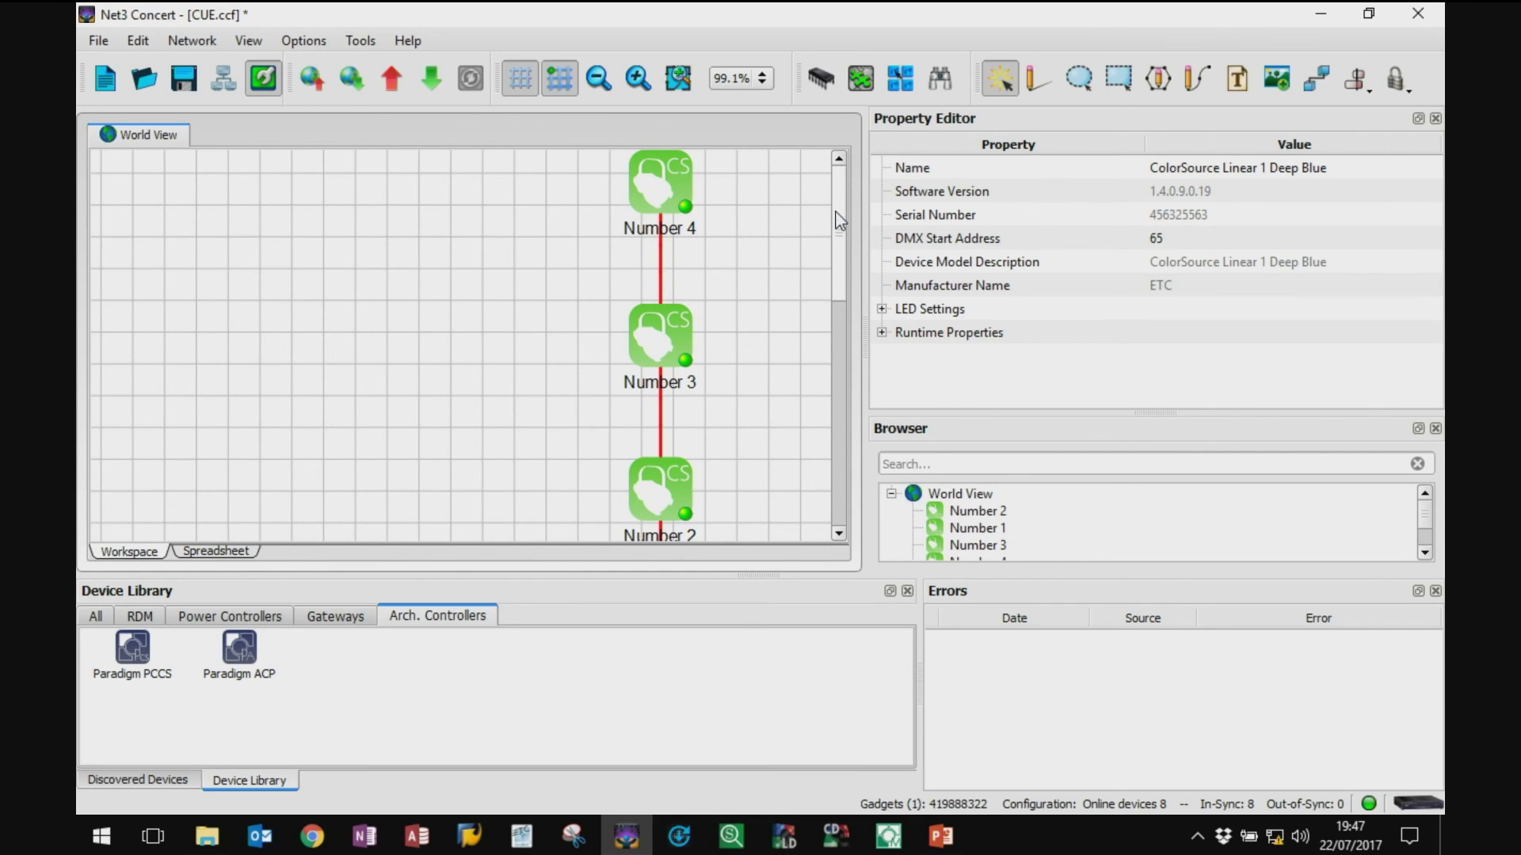
{"action": "left_click_drag", "start_coordinate": [840, 222], "coordinate": [840, 317]}
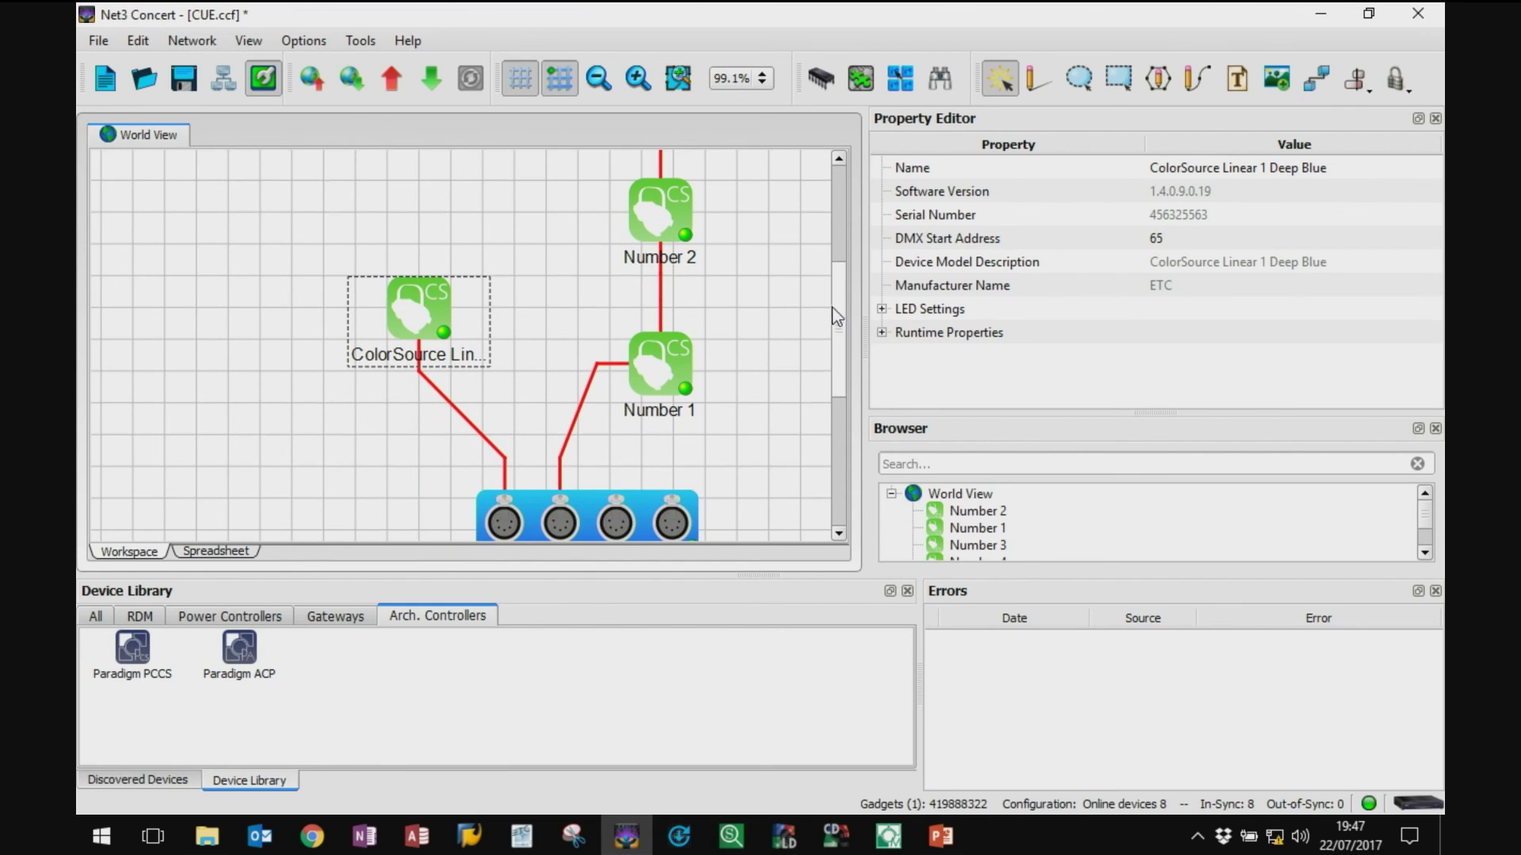
Step: Expand the ColorSource Linear fixture's LED Settings and check the Output Frequency choices, keeping 1.2 kHz
{"action": "left_click", "coordinate": [881, 310]}
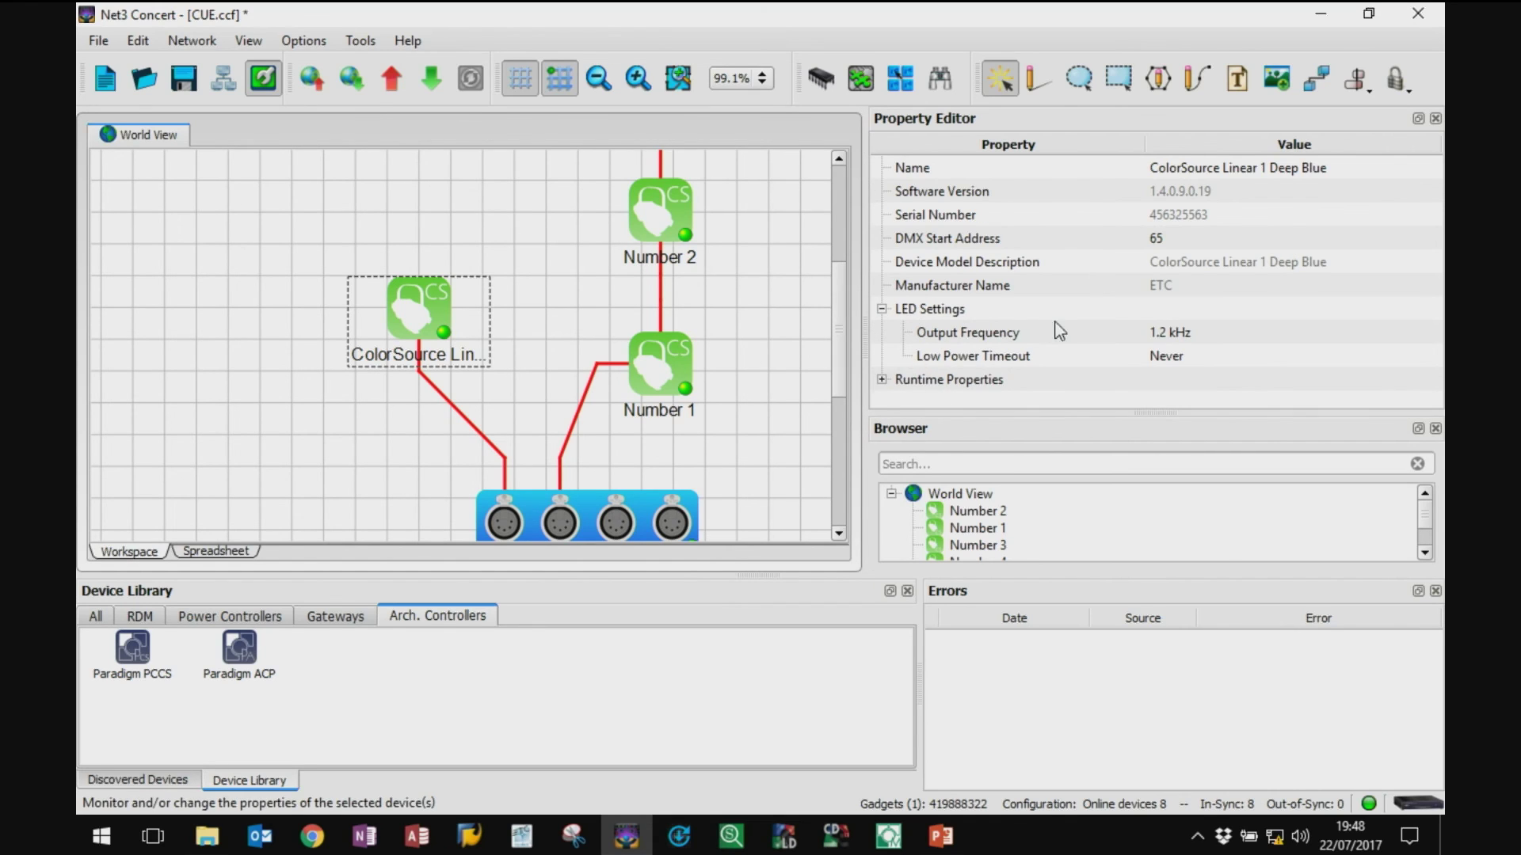
{"action": "left_click", "coordinate": [1185, 337]}
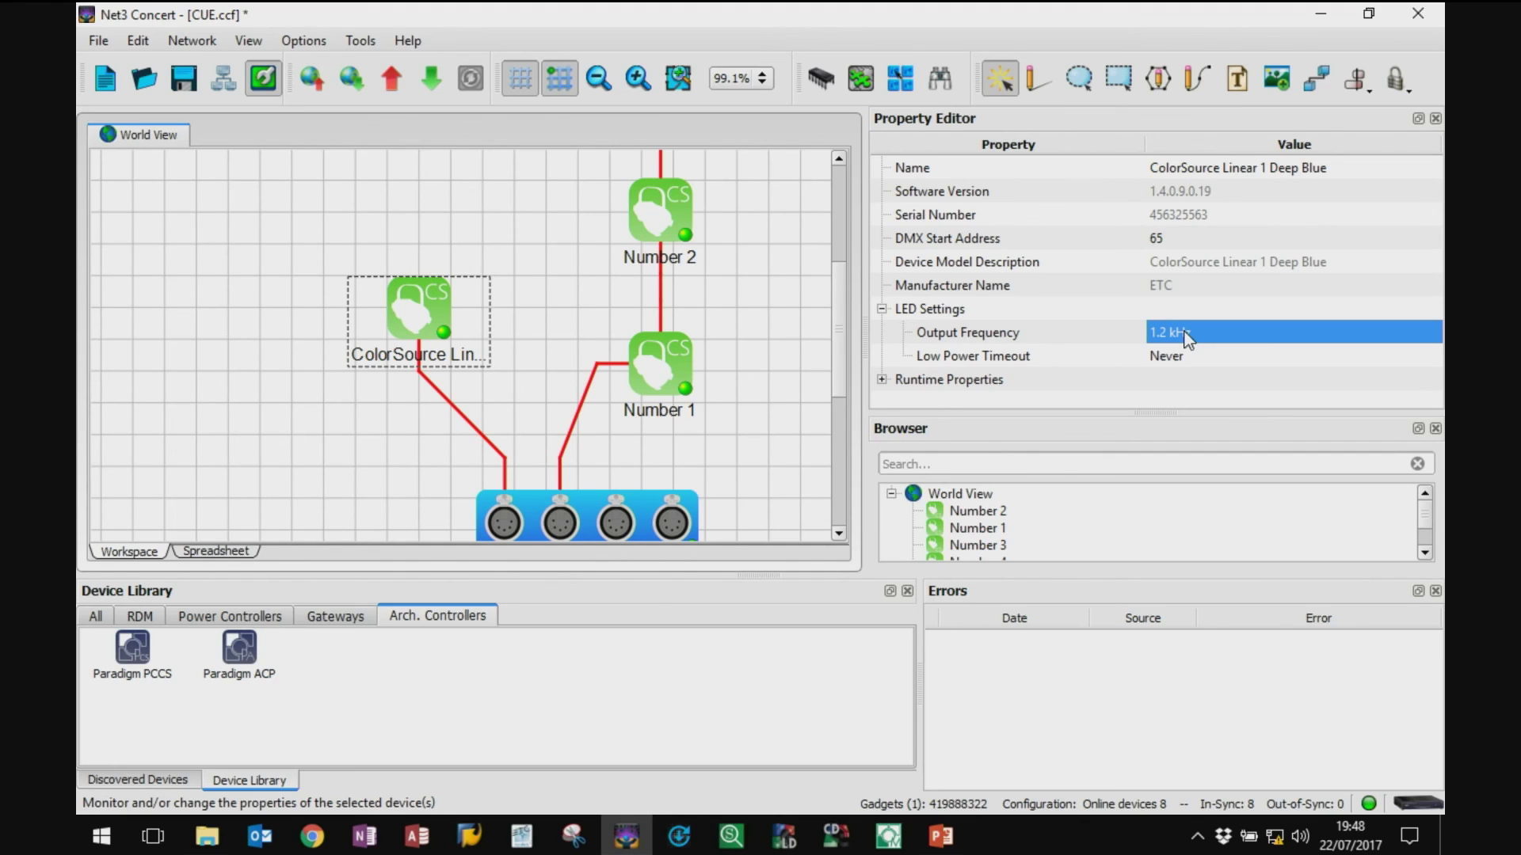
{"action": "left_click", "coordinate": [1187, 339]}
{"action": "left_click", "coordinate": [1188, 341]}
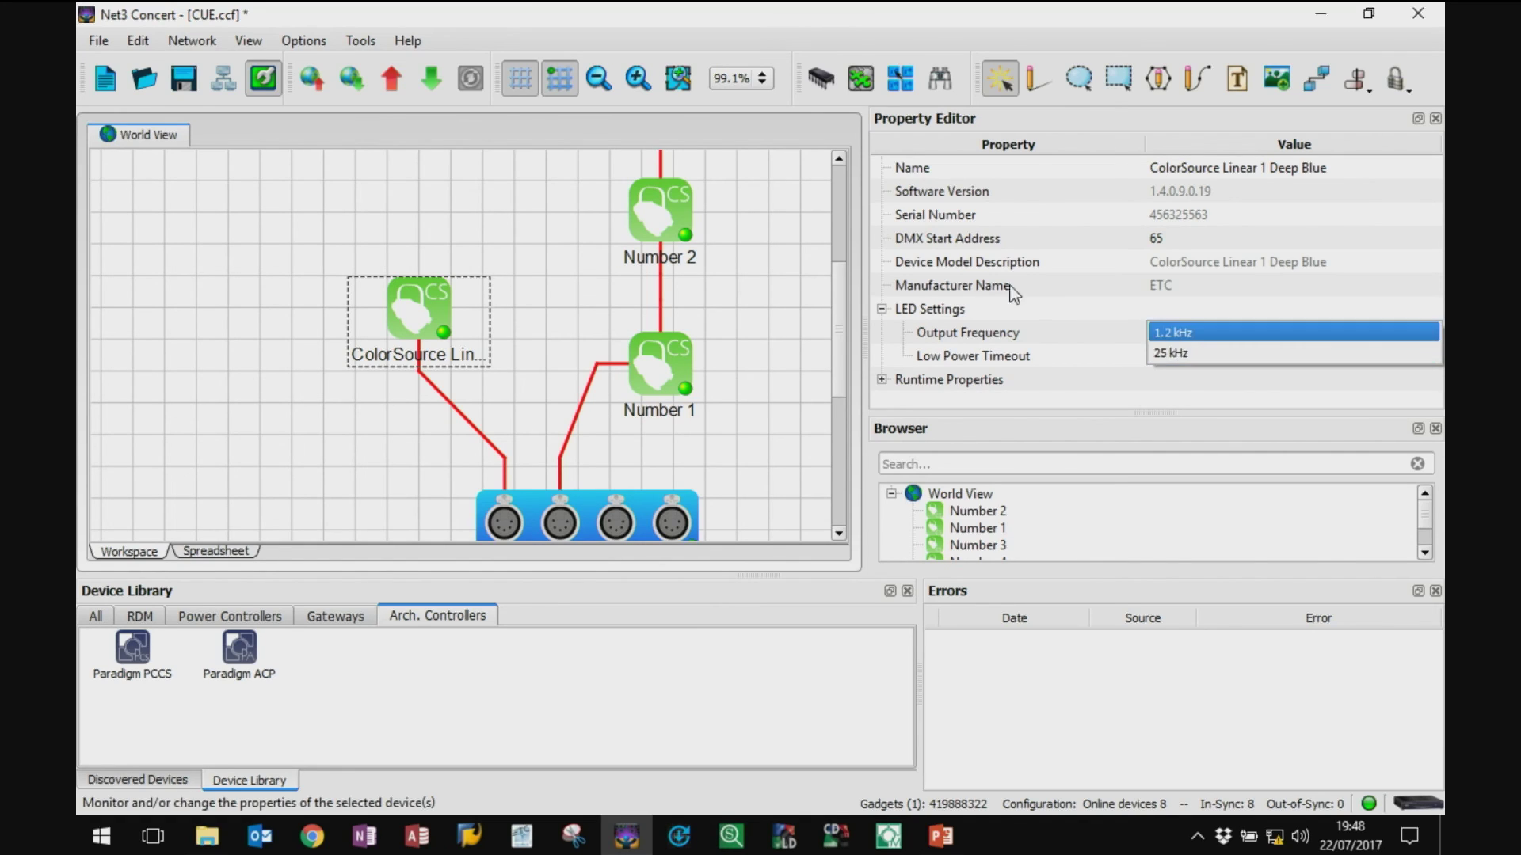
{"action": "left_click", "coordinate": [982, 289]}
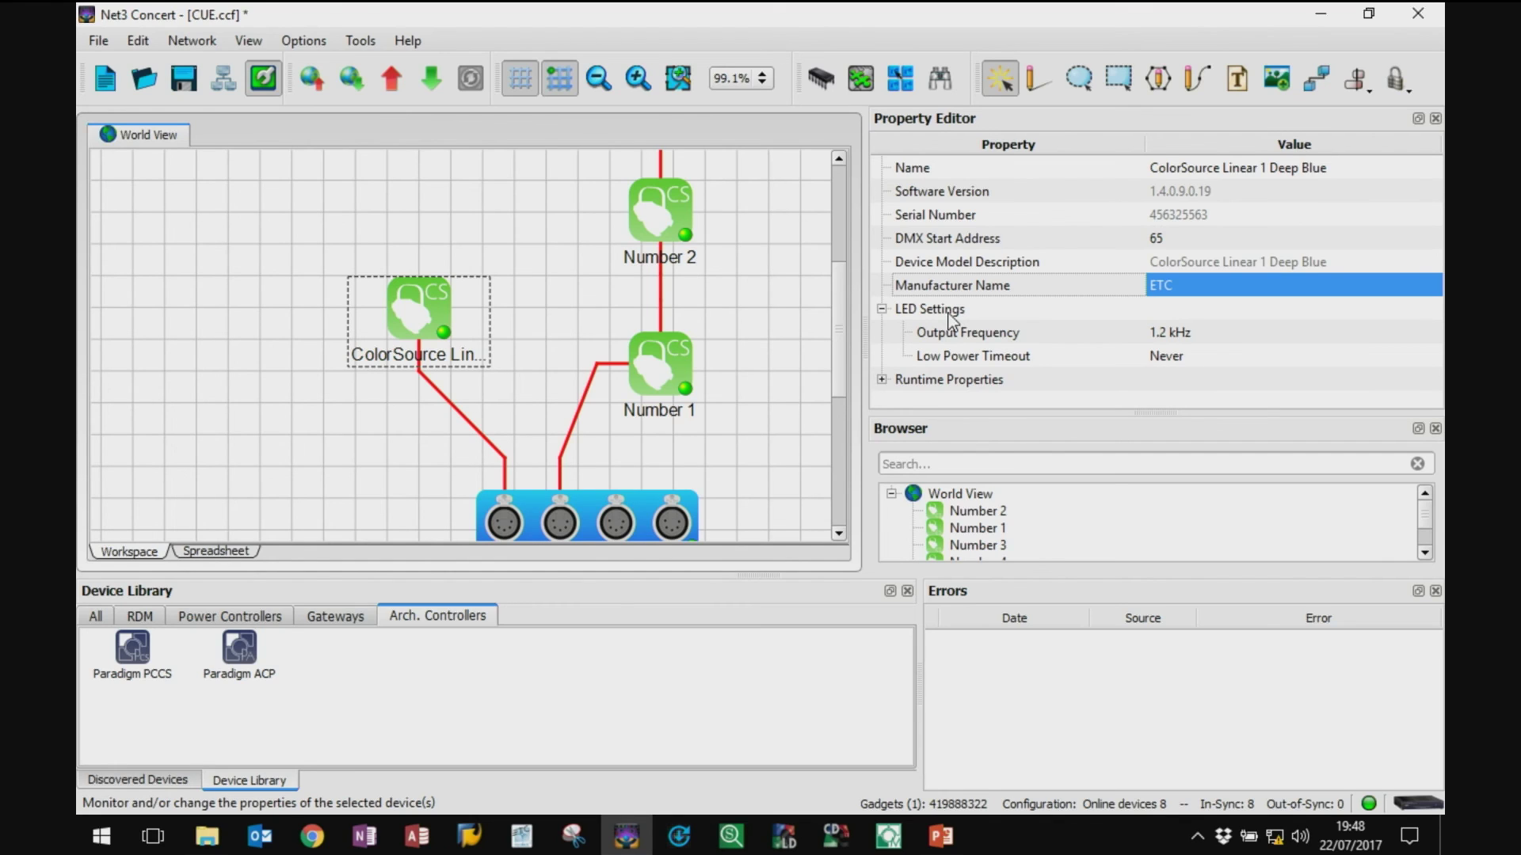
Step: Examine the ColorSource Linear fixture's device information in the RDM Device Editor, including DMX address, label and the DMX Personality choices
{"action": "double_click", "coordinate": [412, 300]}
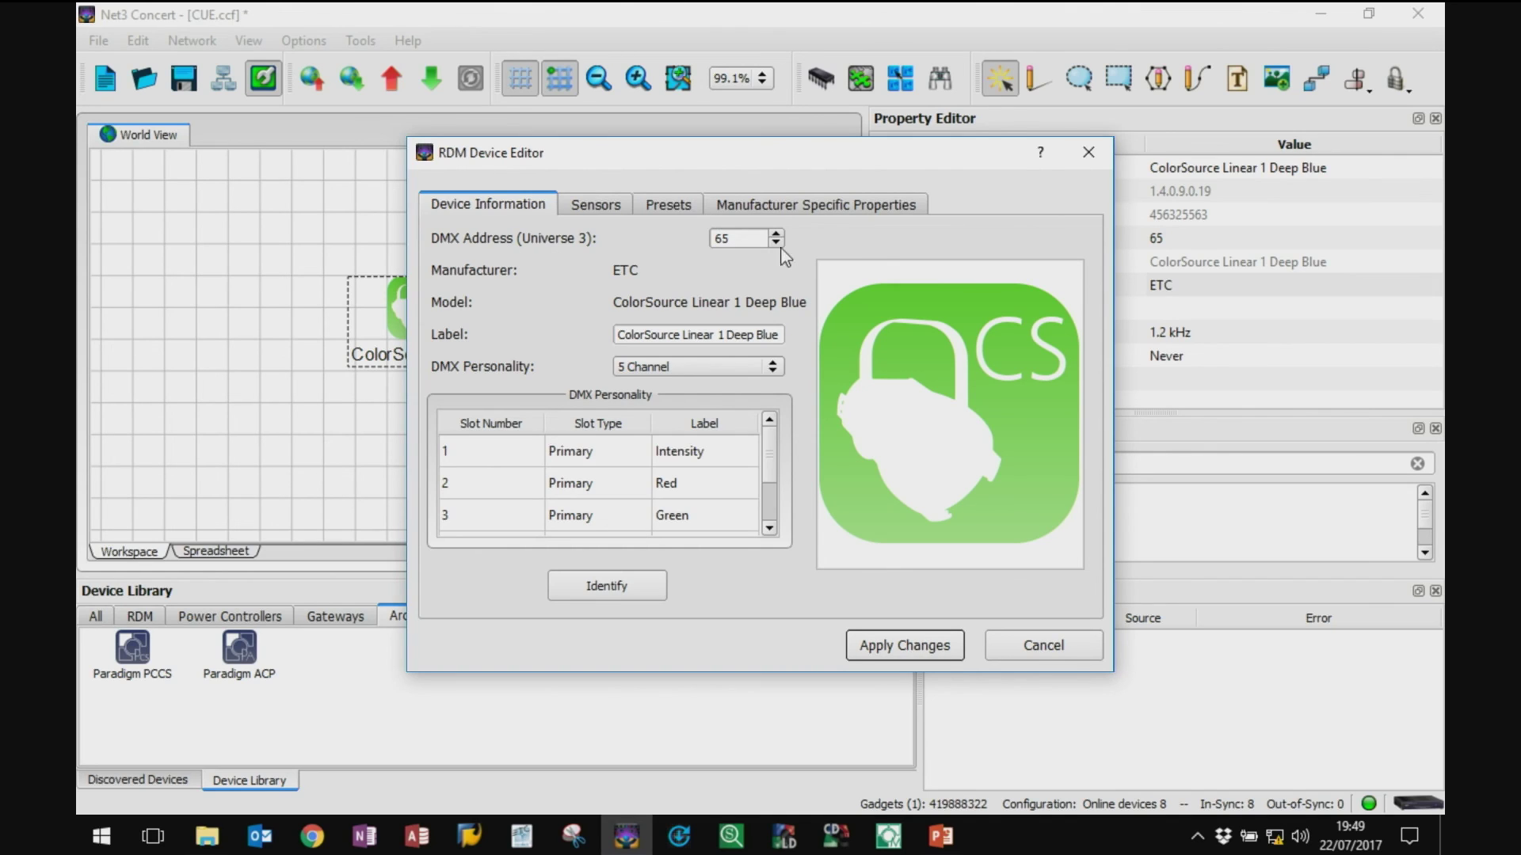
{"action": "left_click", "coordinate": [750, 237]}
{"action": "left_click", "coordinate": [697, 334]}
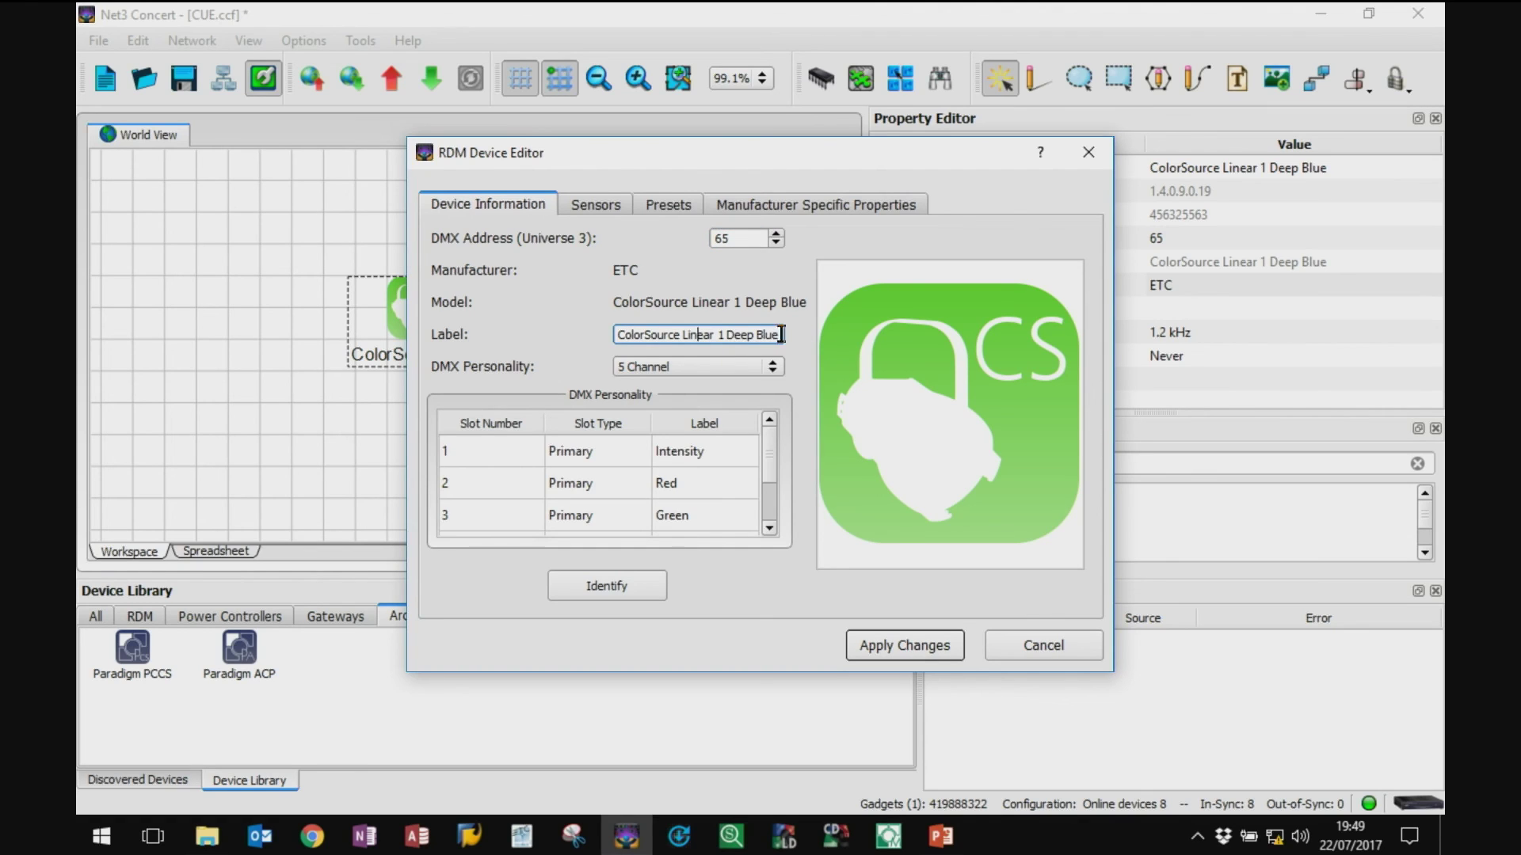
{"action": "left_click_drag", "start_coordinate": [780, 334], "coordinate": [599, 336]}
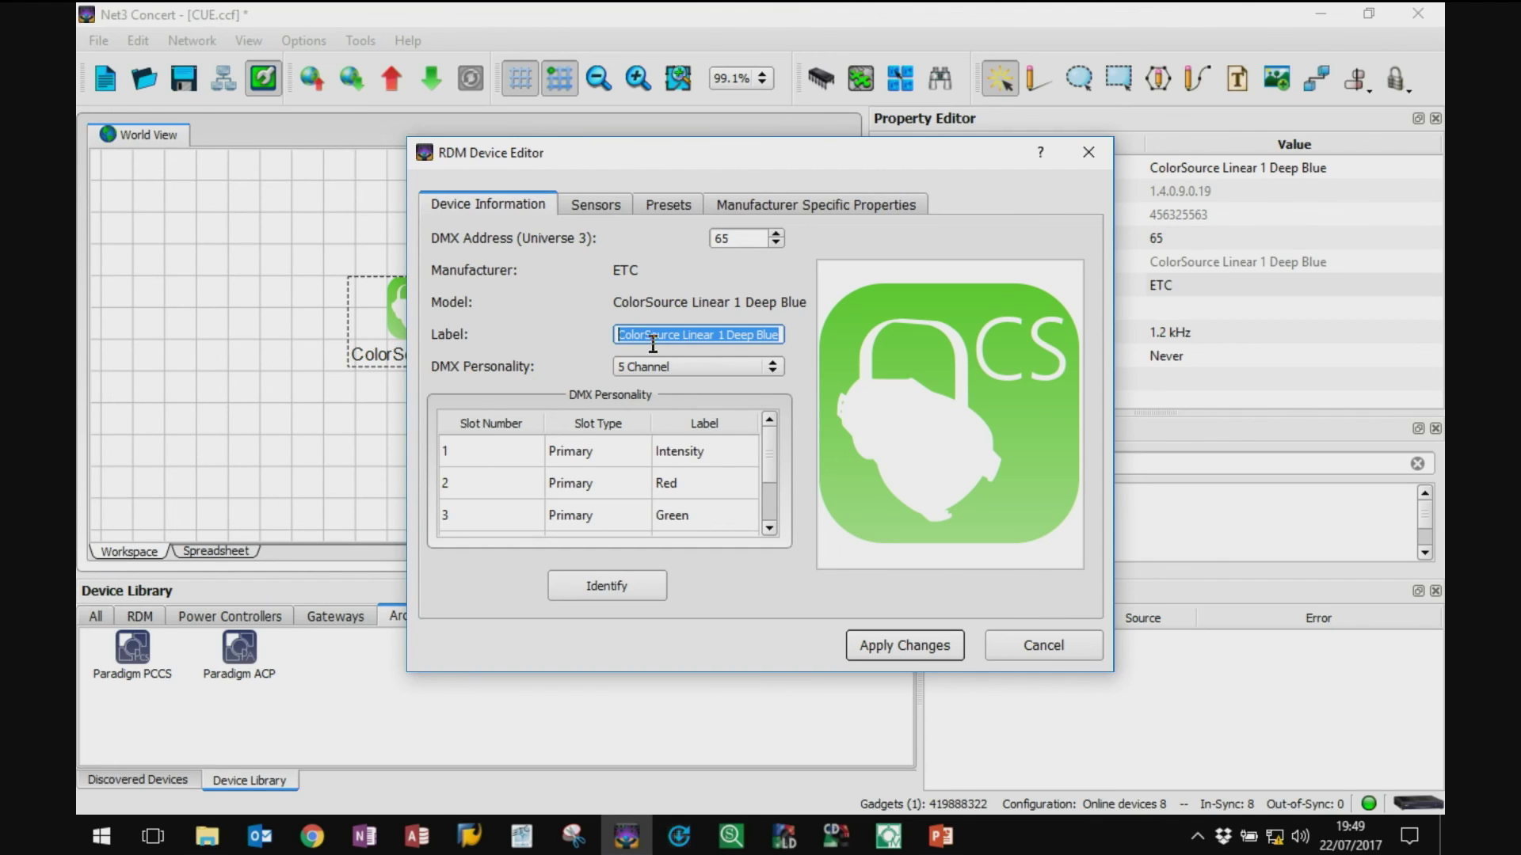
{"action": "left_click", "coordinate": [674, 363]}
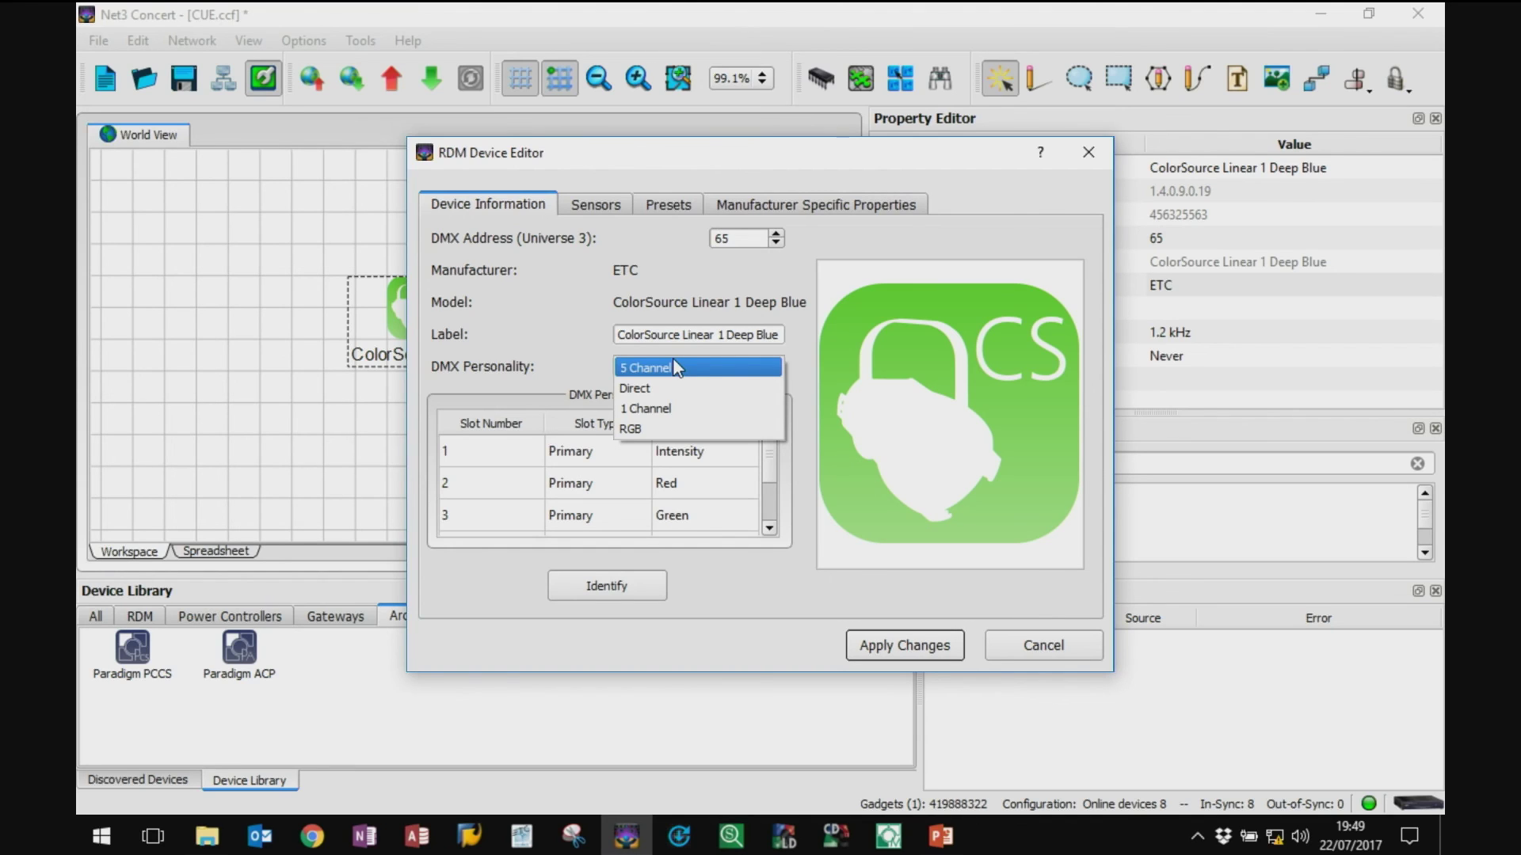
{"action": "left_click", "coordinate": [559, 395]}
{"action": "left_click_drag", "start_coordinate": [765, 436], "coordinate": [773, 326]}
Step: Set the ColorSource Linear fixture's DMX Personality to Direct, apply the change, and review its personality slot list
{"action": "left_click", "coordinate": [752, 366]}
{"action": "left_click", "coordinate": [733, 394]}
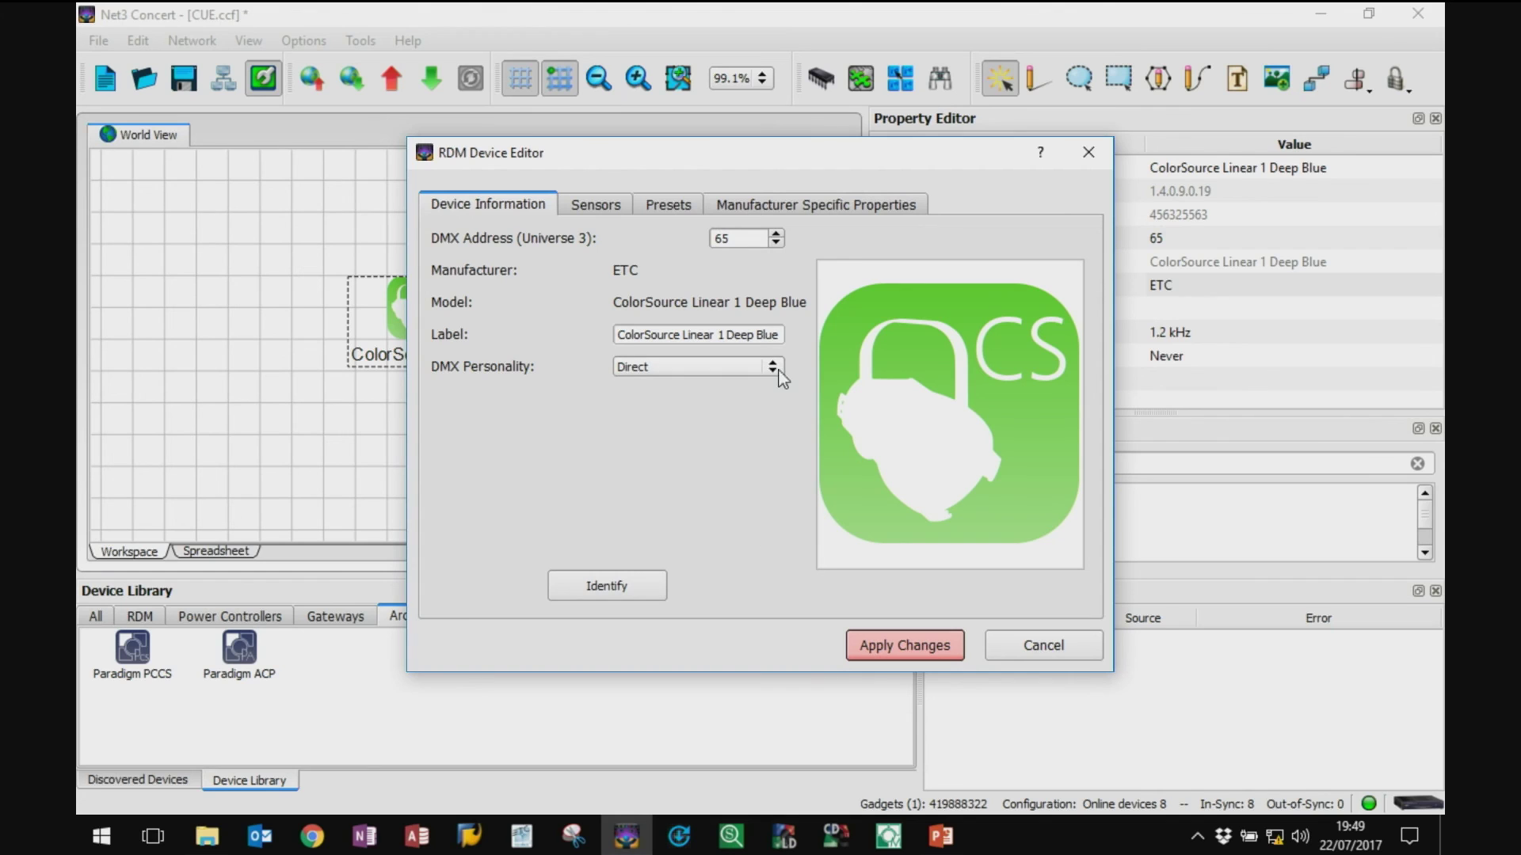
{"action": "left_click", "coordinate": [905, 646]}
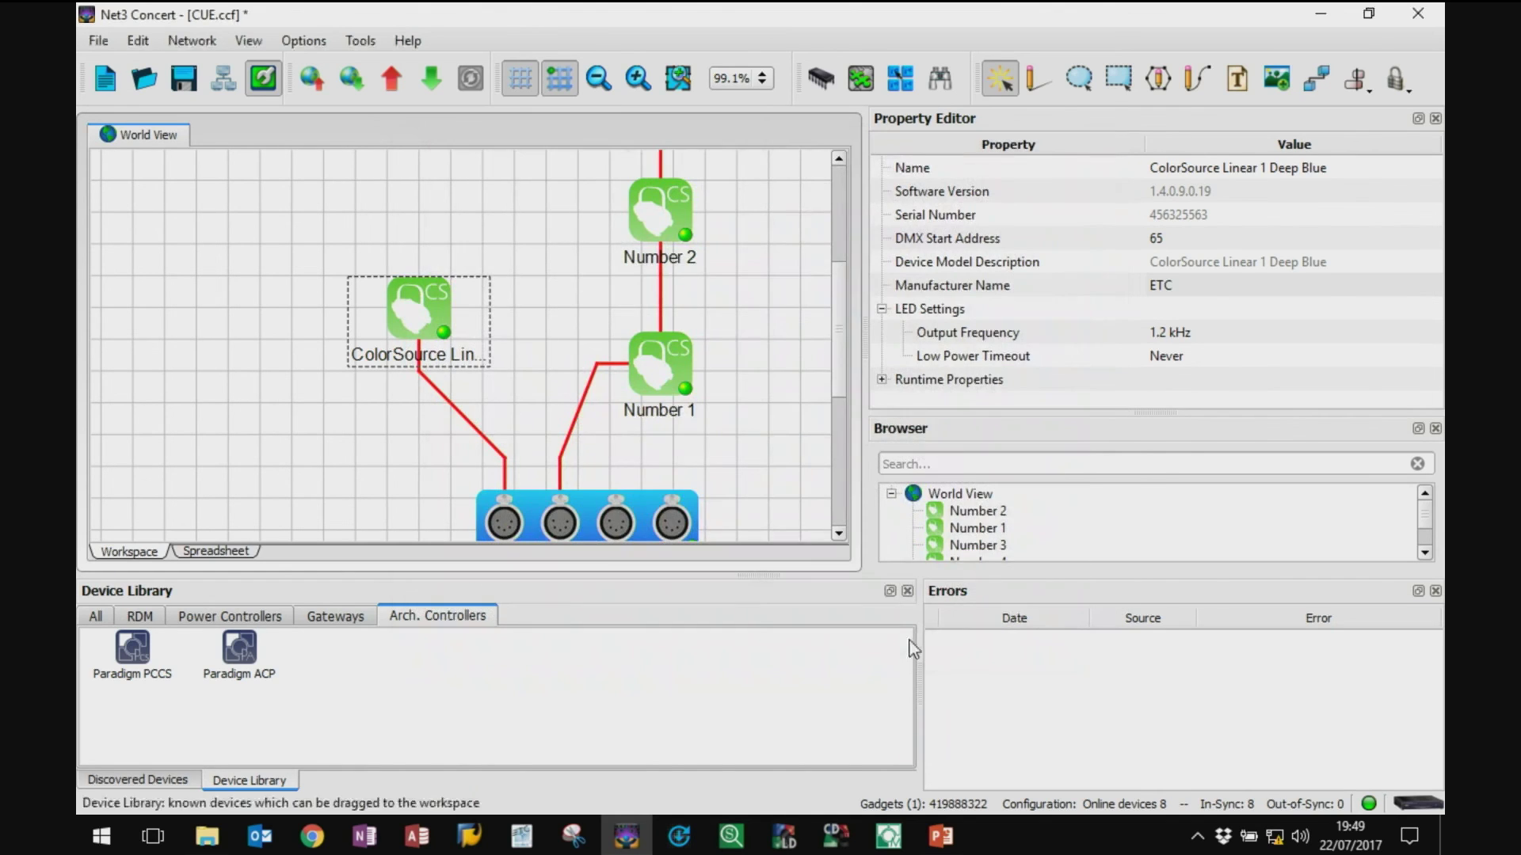
{"action": "double_click", "coordinate": [418, 305]}
{"action": "scroll", "coordinate": [774, 529], "scroll_direction": "down", "scroll_amount": 2}
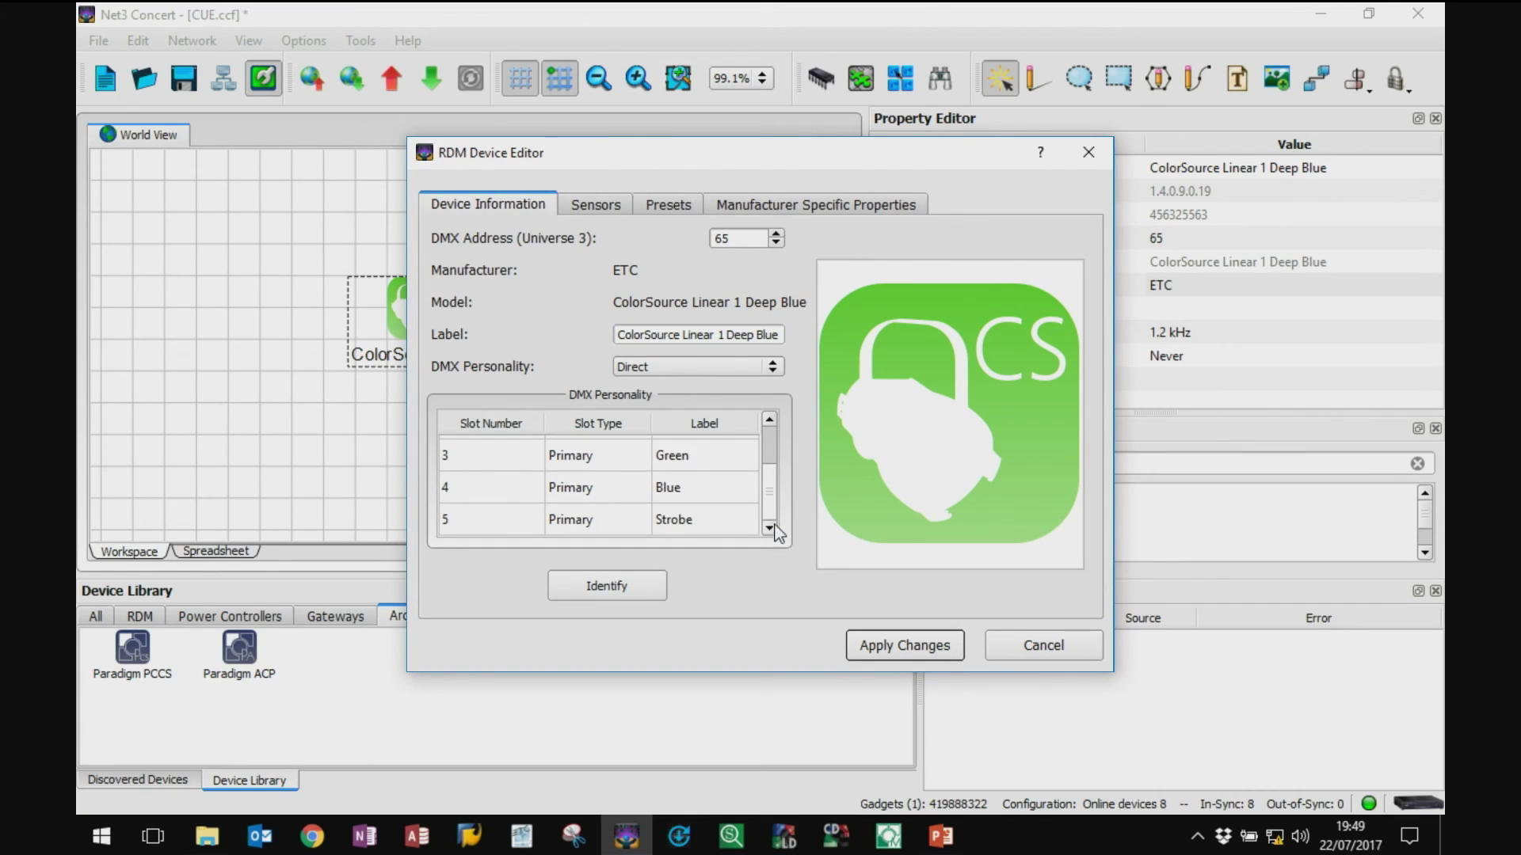
{"action": "mouse_move", "coordinate": [776, 480]}
{"action": "left_mouse_down"}
{"action": "mouse_move", "coordinate": [772, 461]}
{"action": "mouse_move", "coordinate": [766, 539]}
{"action": "mouse_move", "coordinate": [760, 425]}
{"action": "mouse_move", "coordinate": [773, 515]}
{"action": "mouse_move", "coordinate": [772, 450]}
{"action": "left_mouse_up"}
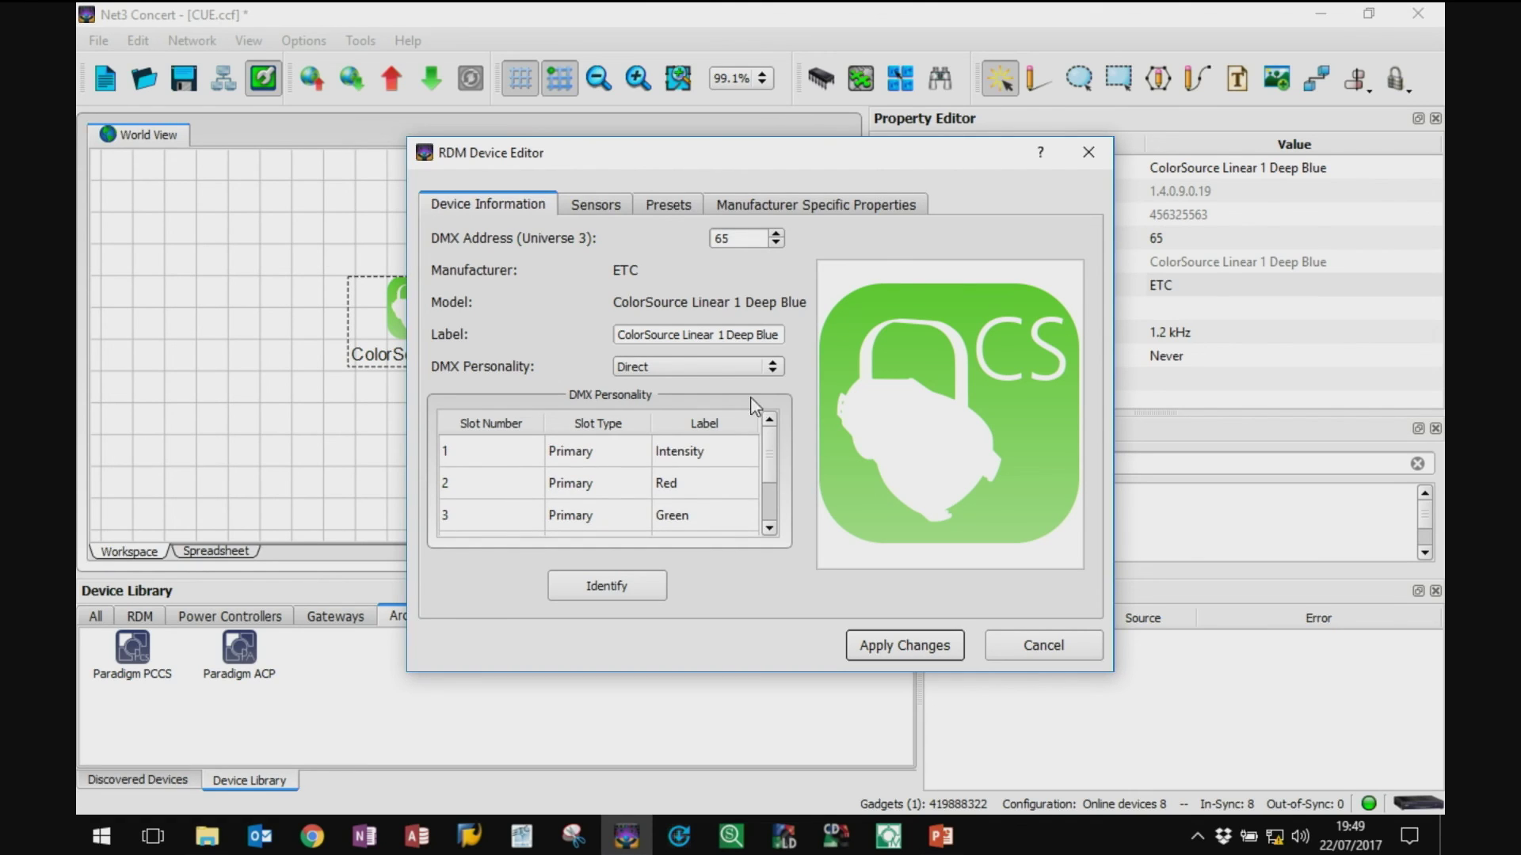
Step: Set the ColorSource Linear fixture's DMX Personality back to 5 Channel and apply the change
{"action": "left_click", "coordinate": [704, 370]}
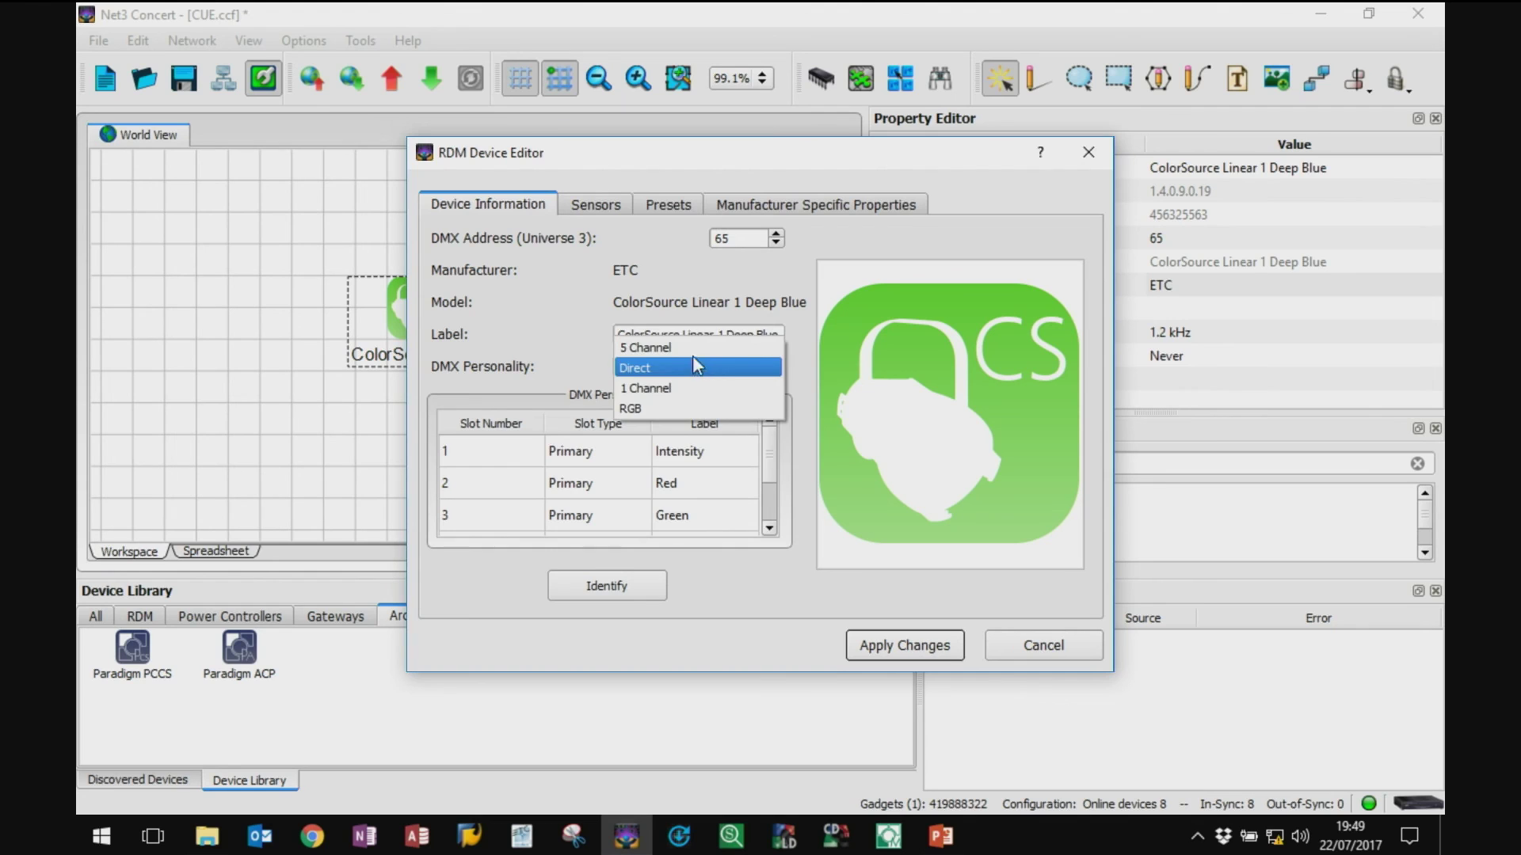
{"action": "left_click", "coordinate": [646, 388]}
{"action": "left_click", "coordinate": [904, 646]}
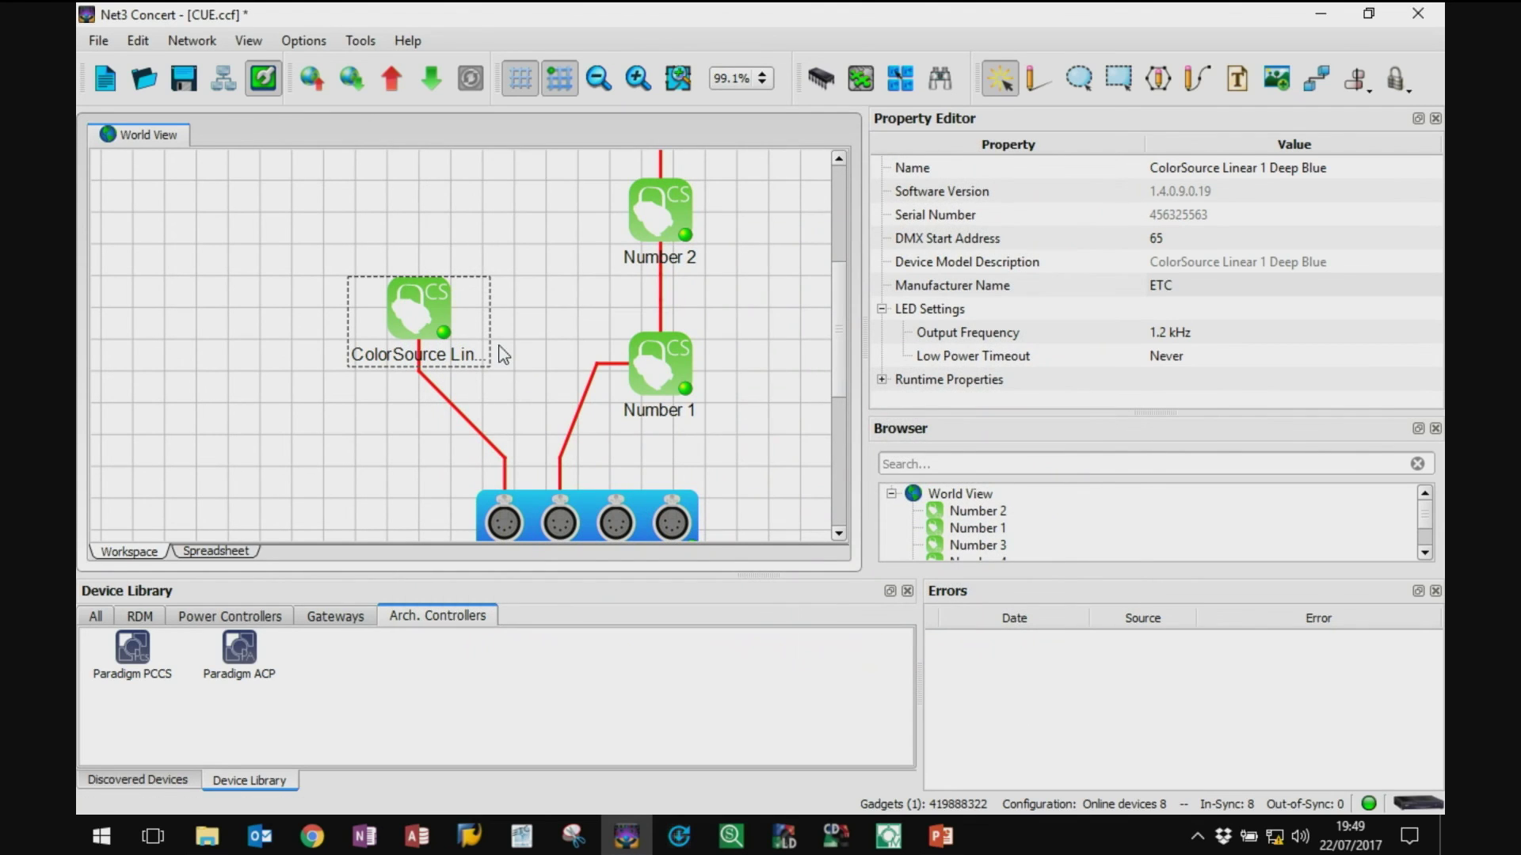
Step: Change the ColorSource Linear fixture's label to "Uplighter" in the RDM Device Editor and apply the change
{"action": "mouse_move", "coordinate": [440, 312]}
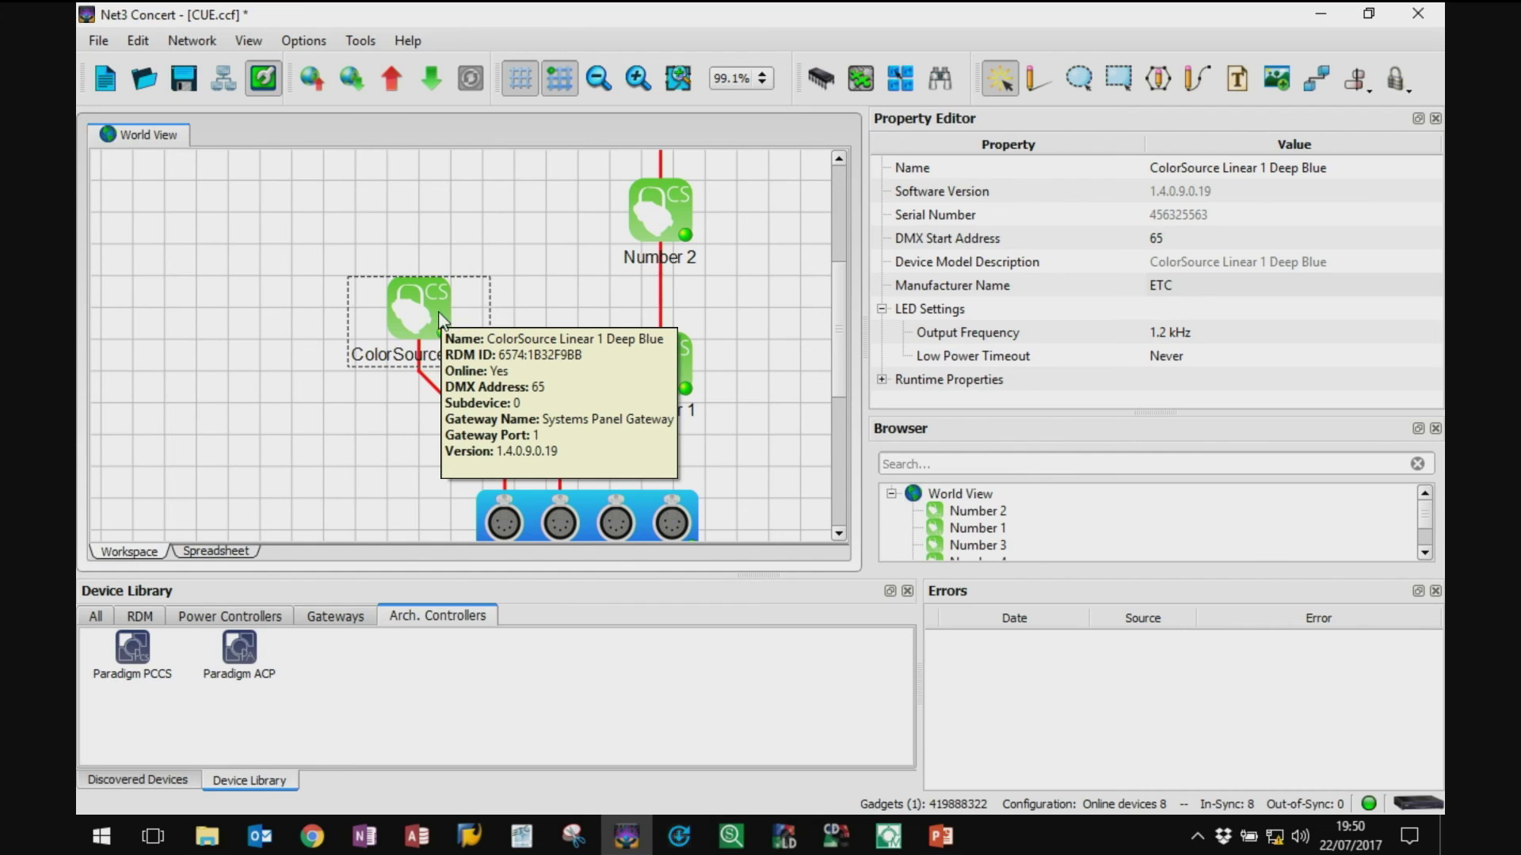
{"action": "double_click", "coordinate": [439, 321]}
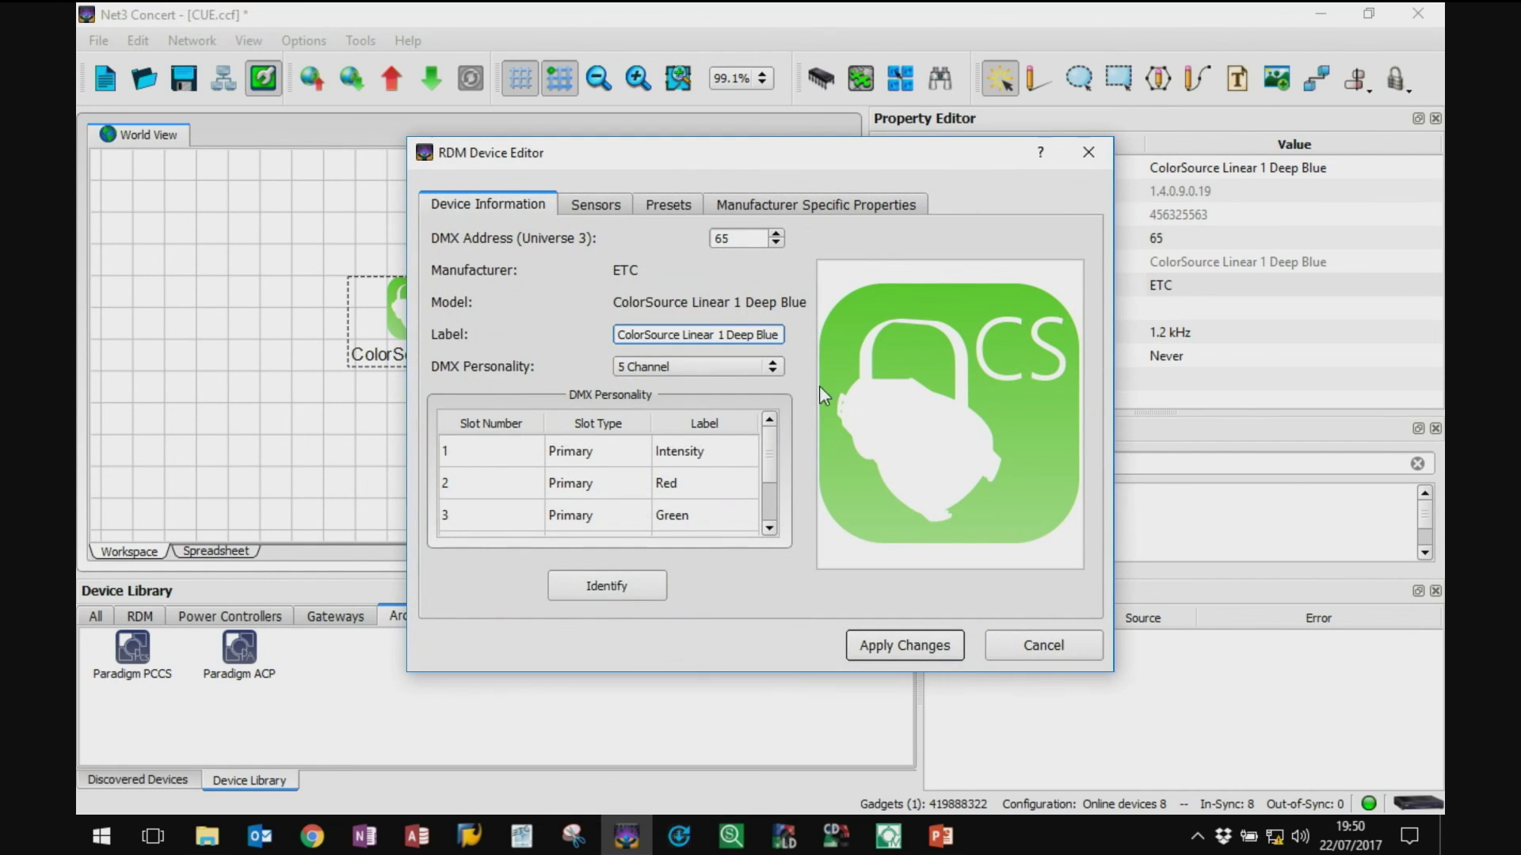
{"action": "left_click_drag", "start_coordinate": [780, 335], "coordinate": [615, 334]}
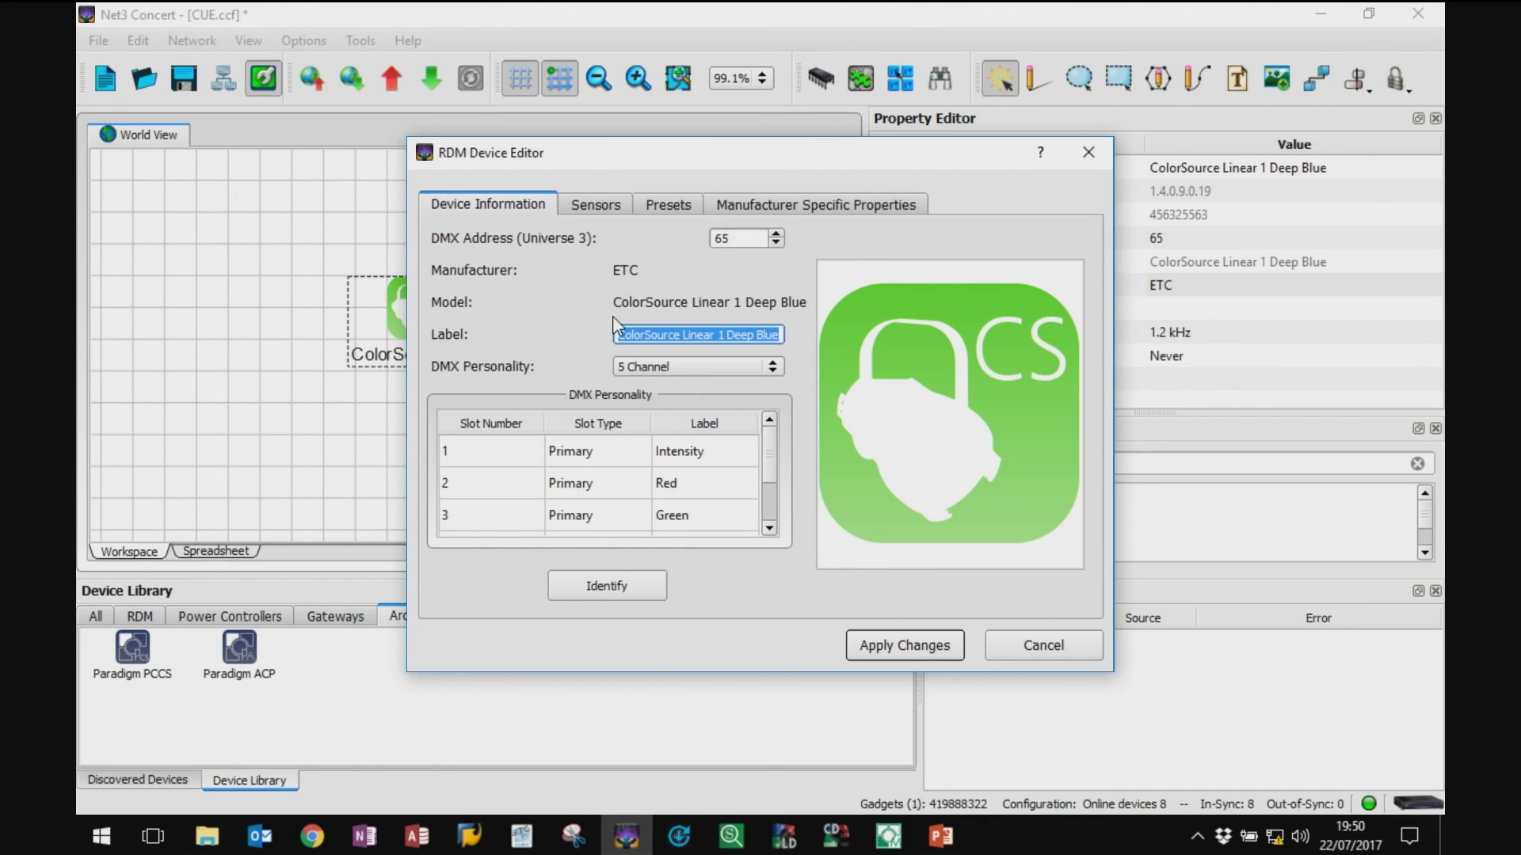
{"action": "left_click", "coordinate": [613, 318]}
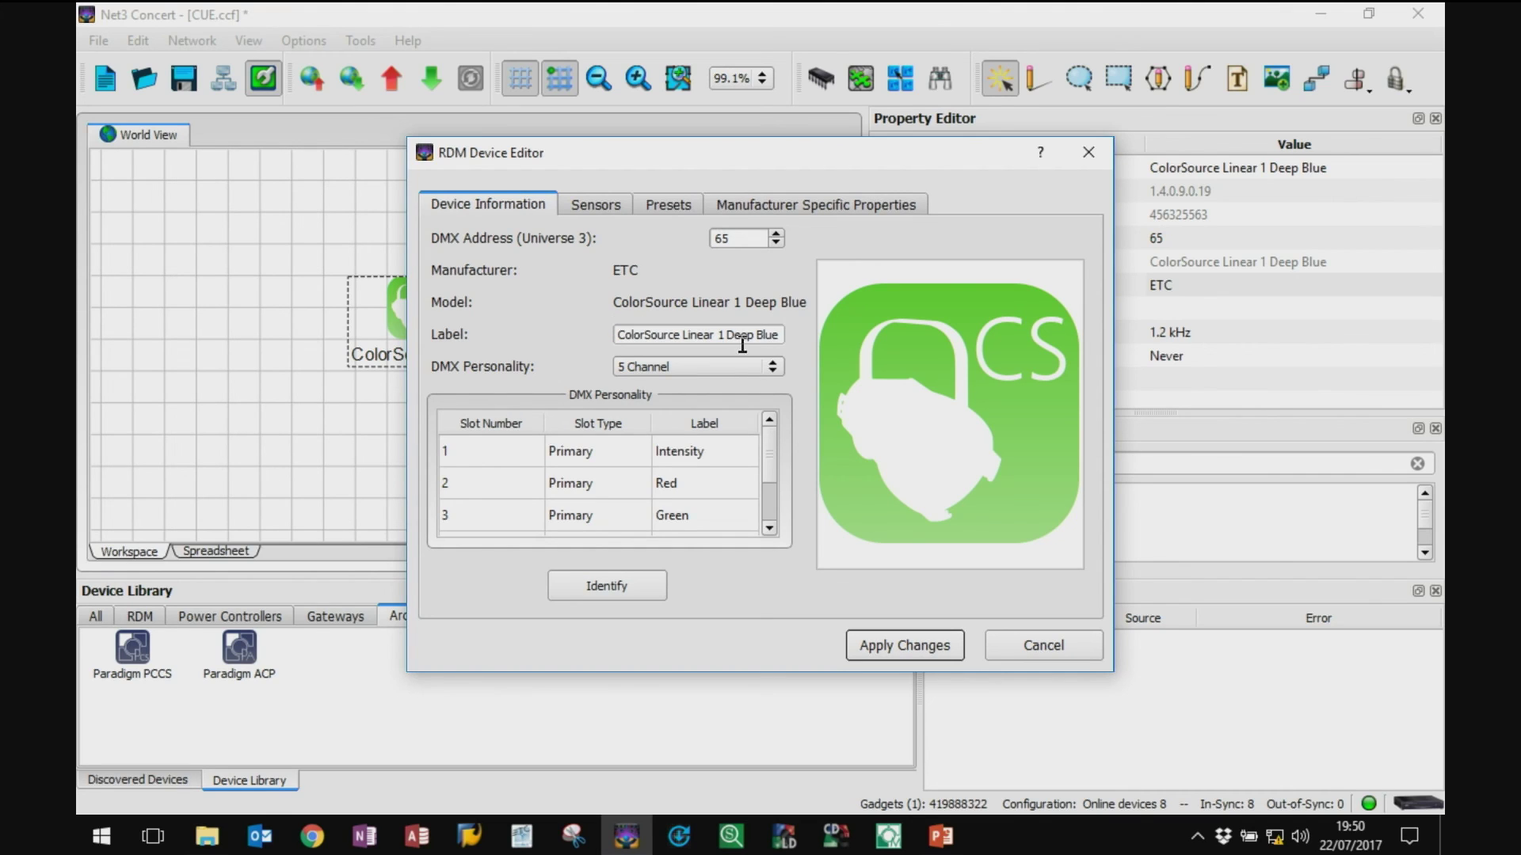
{"action": "left_click_drag", "start_coordinate": [779, 334], "coordinate": [558, 322]}
{"action": "type", "text": "Blue"}
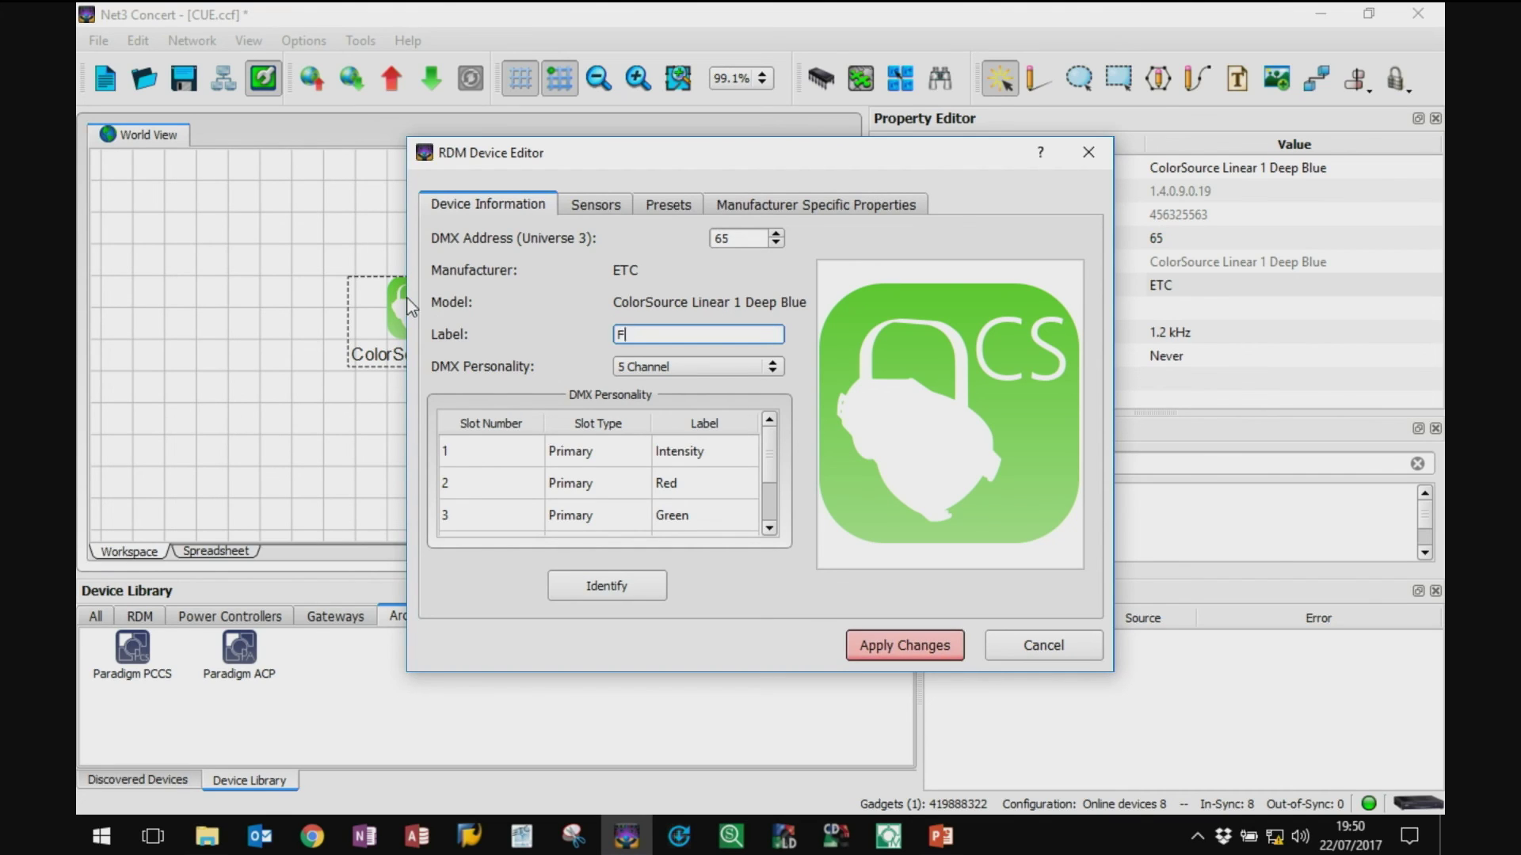
{"action": "key", "text": "BackSpace"}
{"action": "key", "text": "BackSpace"}
{"action": "key", "text": "BackSpace"}
{"action": "key", "text": "BackSpace"}
{"action": "type", "text": "Uplif"}
{"action": "key", "text": "BackSpace"}
{"action": "type", "text": "ghter"}
{"action": "left_click", "coordinate": [877, 645]}
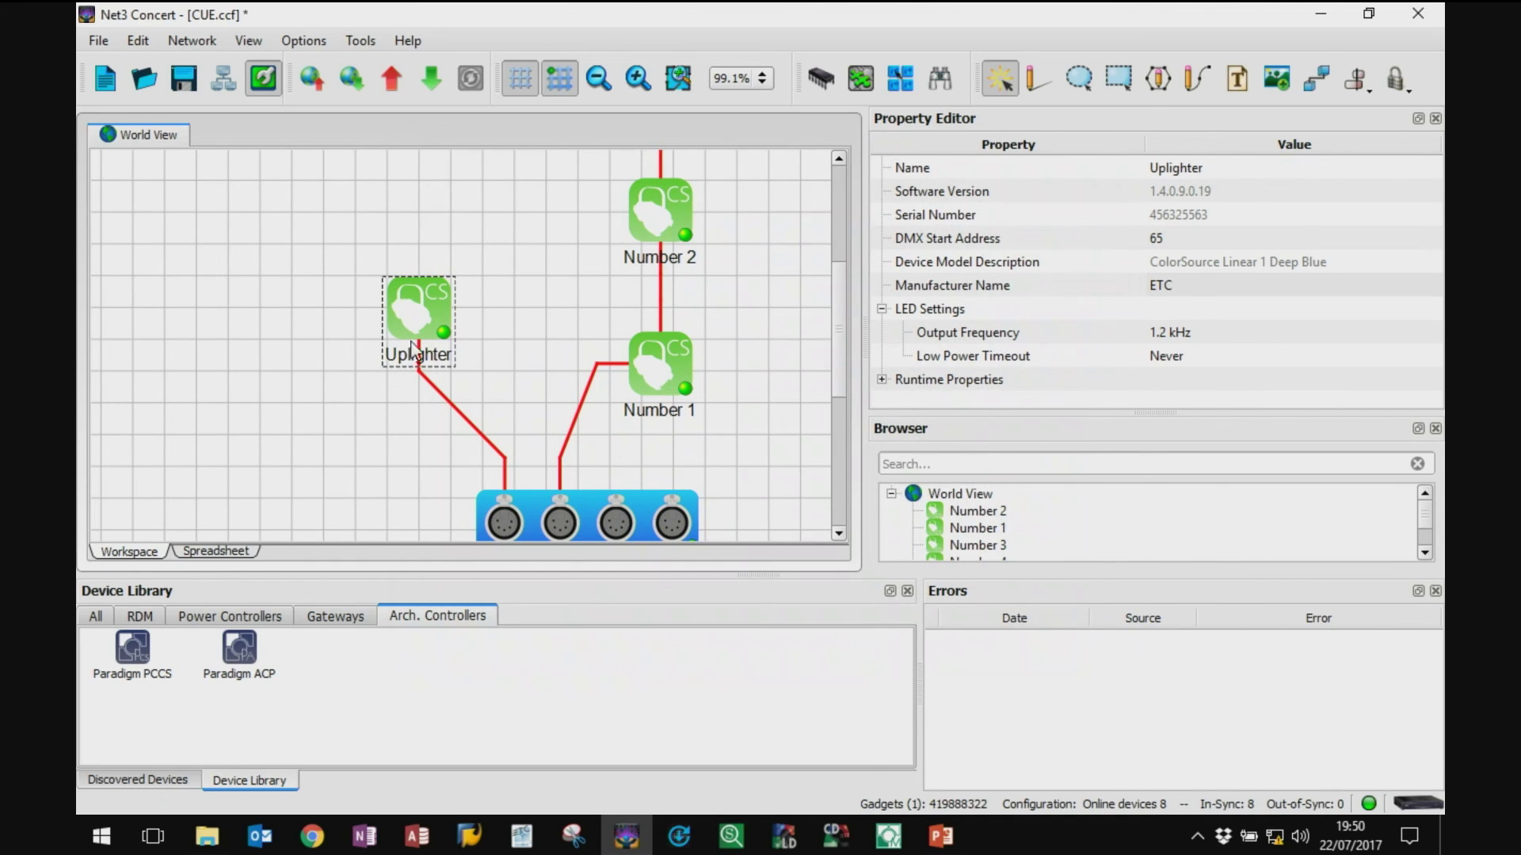
Step: Review each of the Uplighter fixture's temperature sensors in the RDM Device Editor, and view its preset controls
{"action": "double_click", "coordinate": [420, 314]}
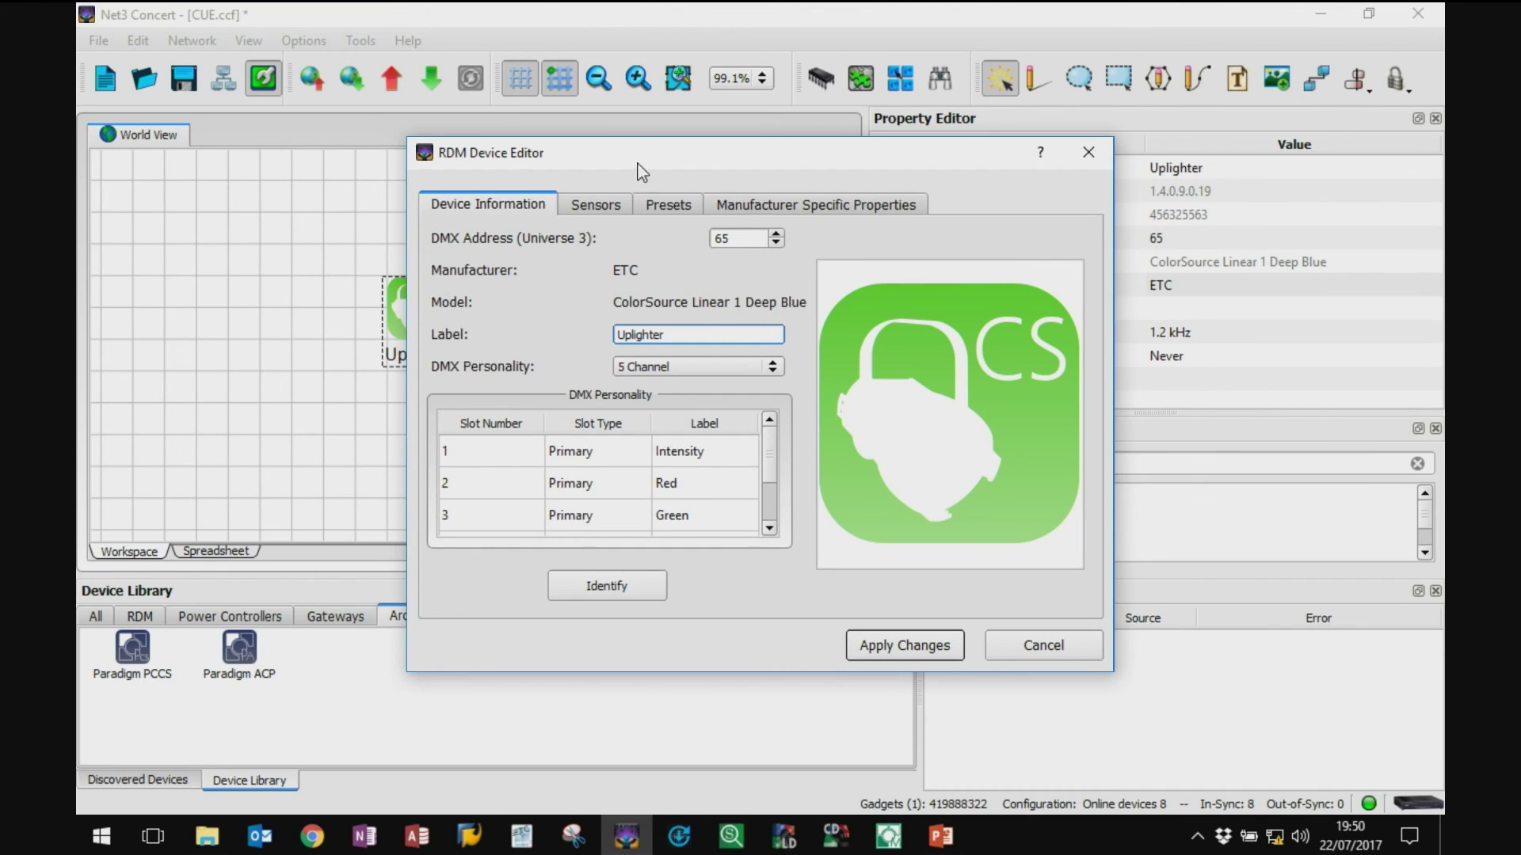
{"action": "left_click", "coordinate": [595, 206]}
{"action": "left_click", "coordinate": [656, 207]}
{"action": "left_click", "coordinate": [618, 207]}
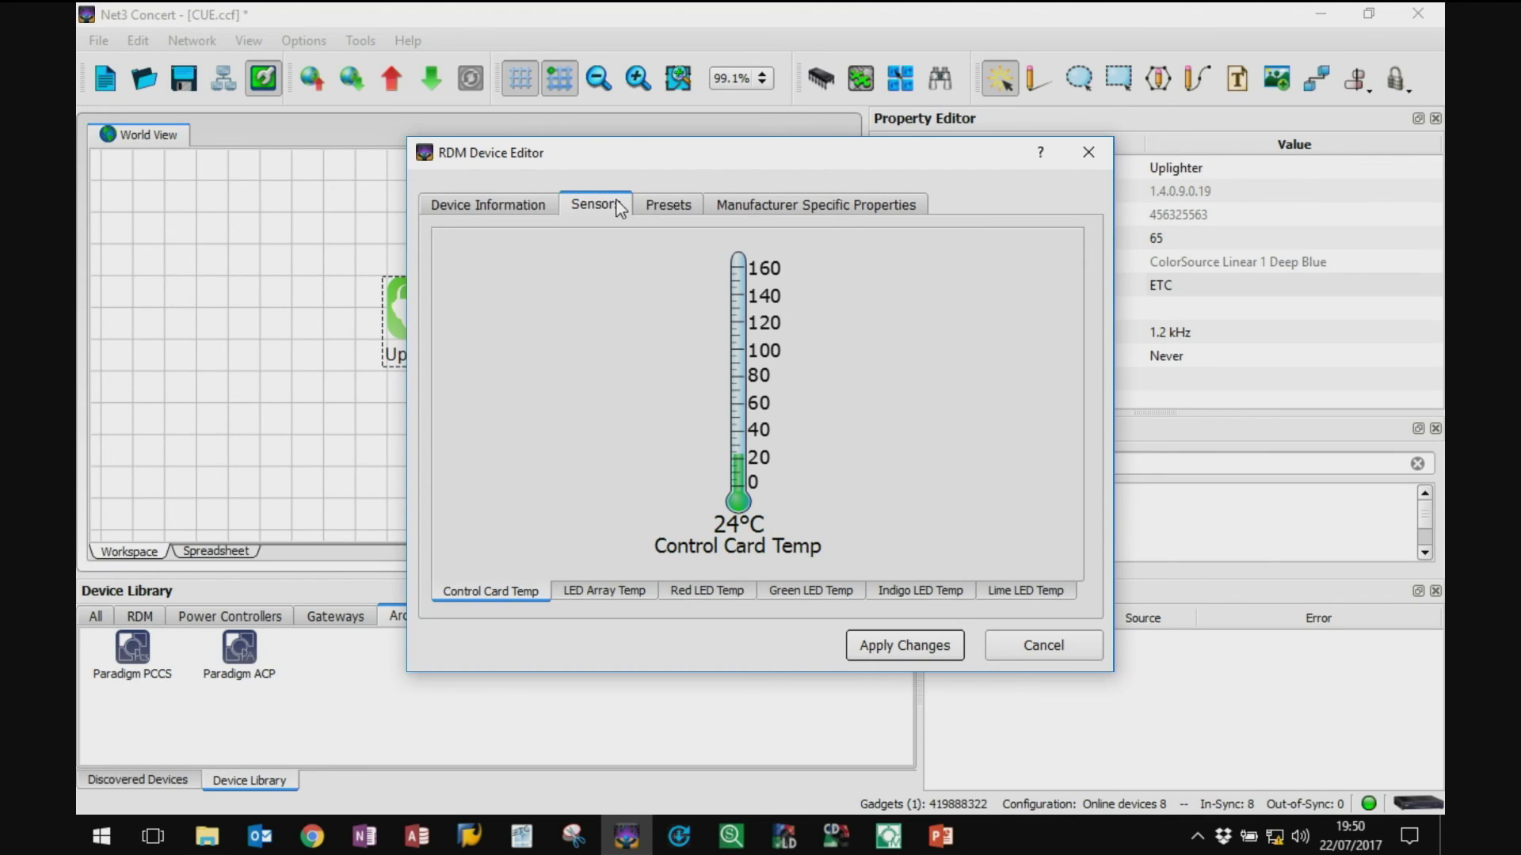
{"action": "left_click", "coordinate": [614, 592]}
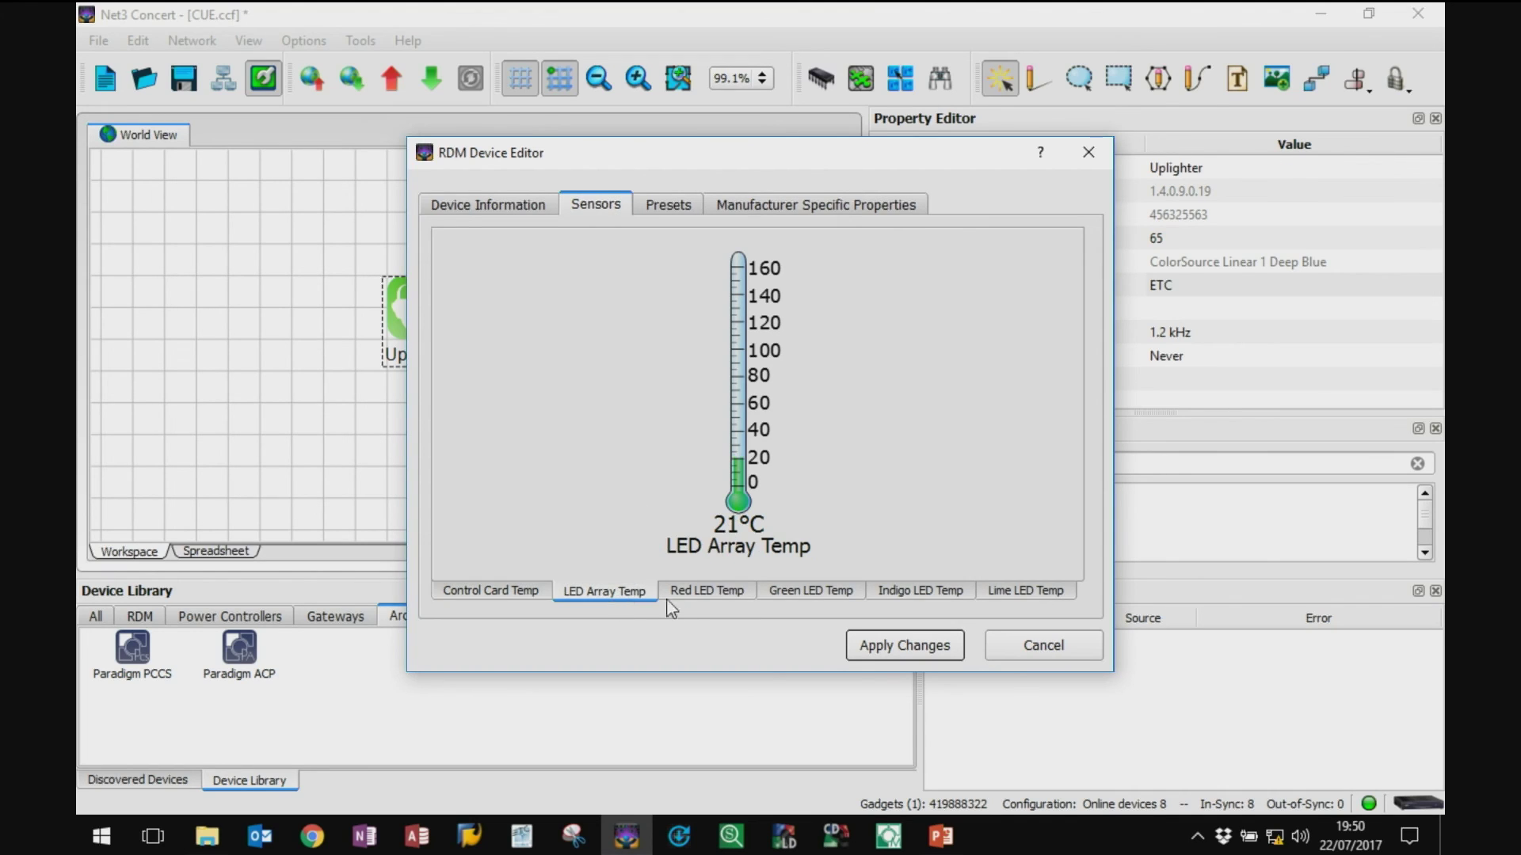
{"action": "left_click", "coordinate": [741, 595]}
{"action": "left_click", "coordinate": [848, 594]}
{"action": "left_click", "coordinate": [950, 591]}
{"action": "left_click", "coordinate": [1024, 594]}
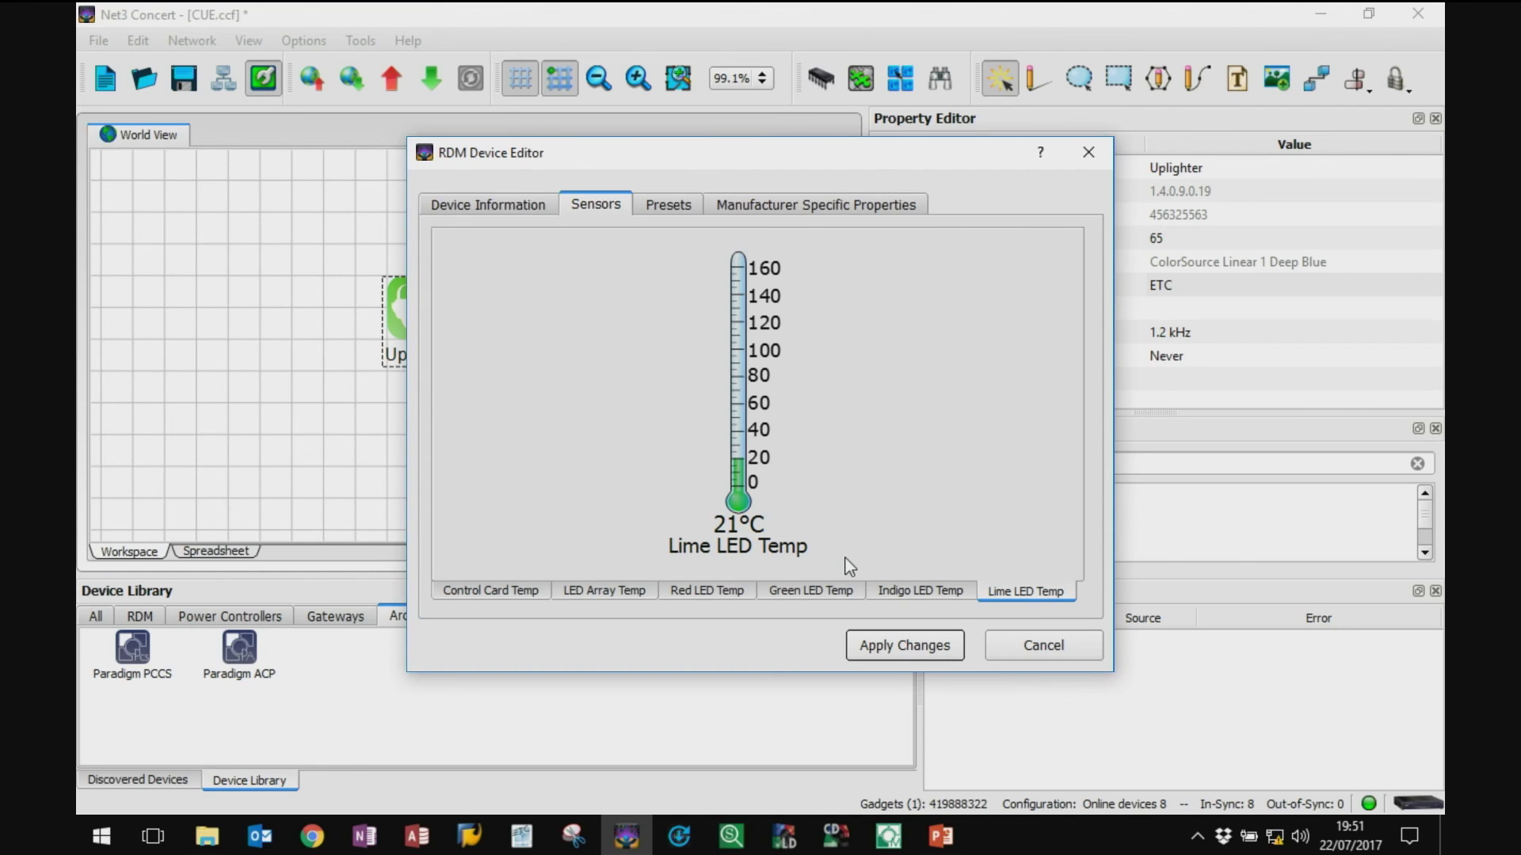
{"action": "left_click", "coordinate": [474, 587]}
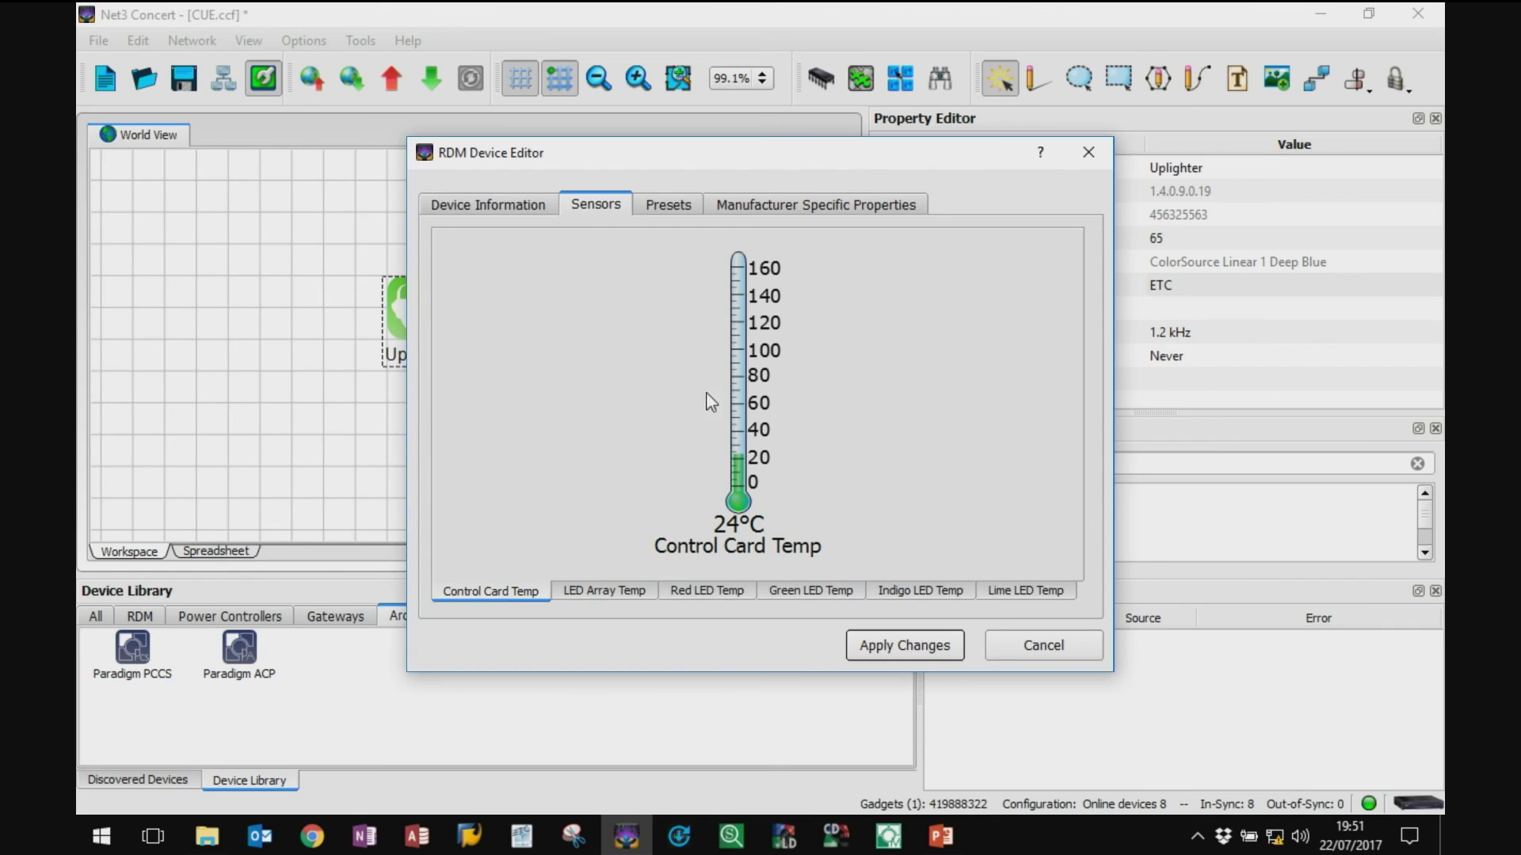
{"action": "left_click", "coordinate": [667, 208]}
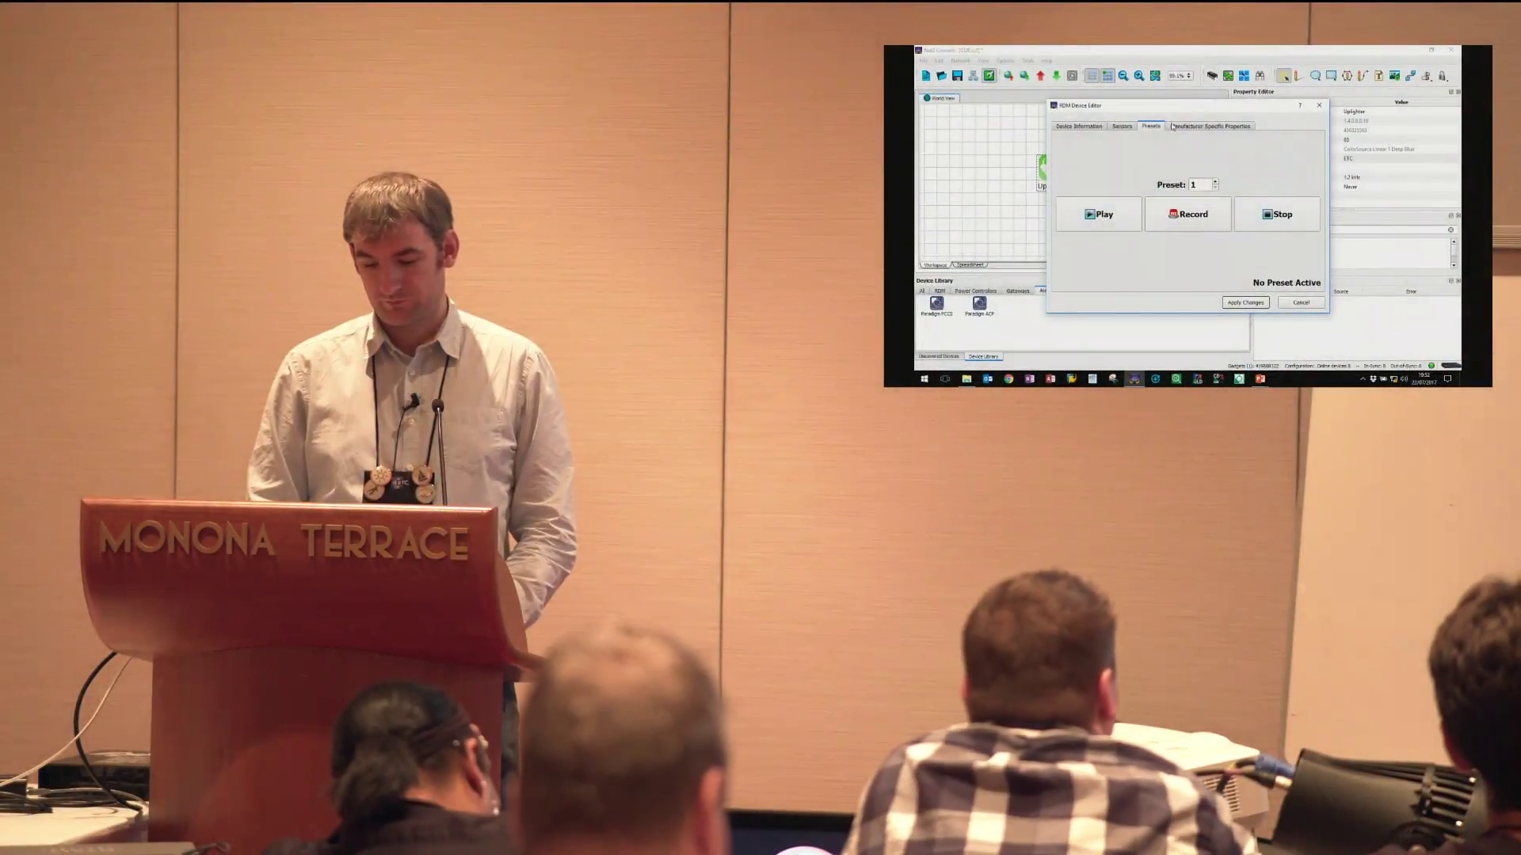
Step: Review the Uplighter fixture's Manufacturer Specific Properties, and apply the changes to close the RDM Device Editor
{"action": "left_click", "coordinate": [1172, 126]}
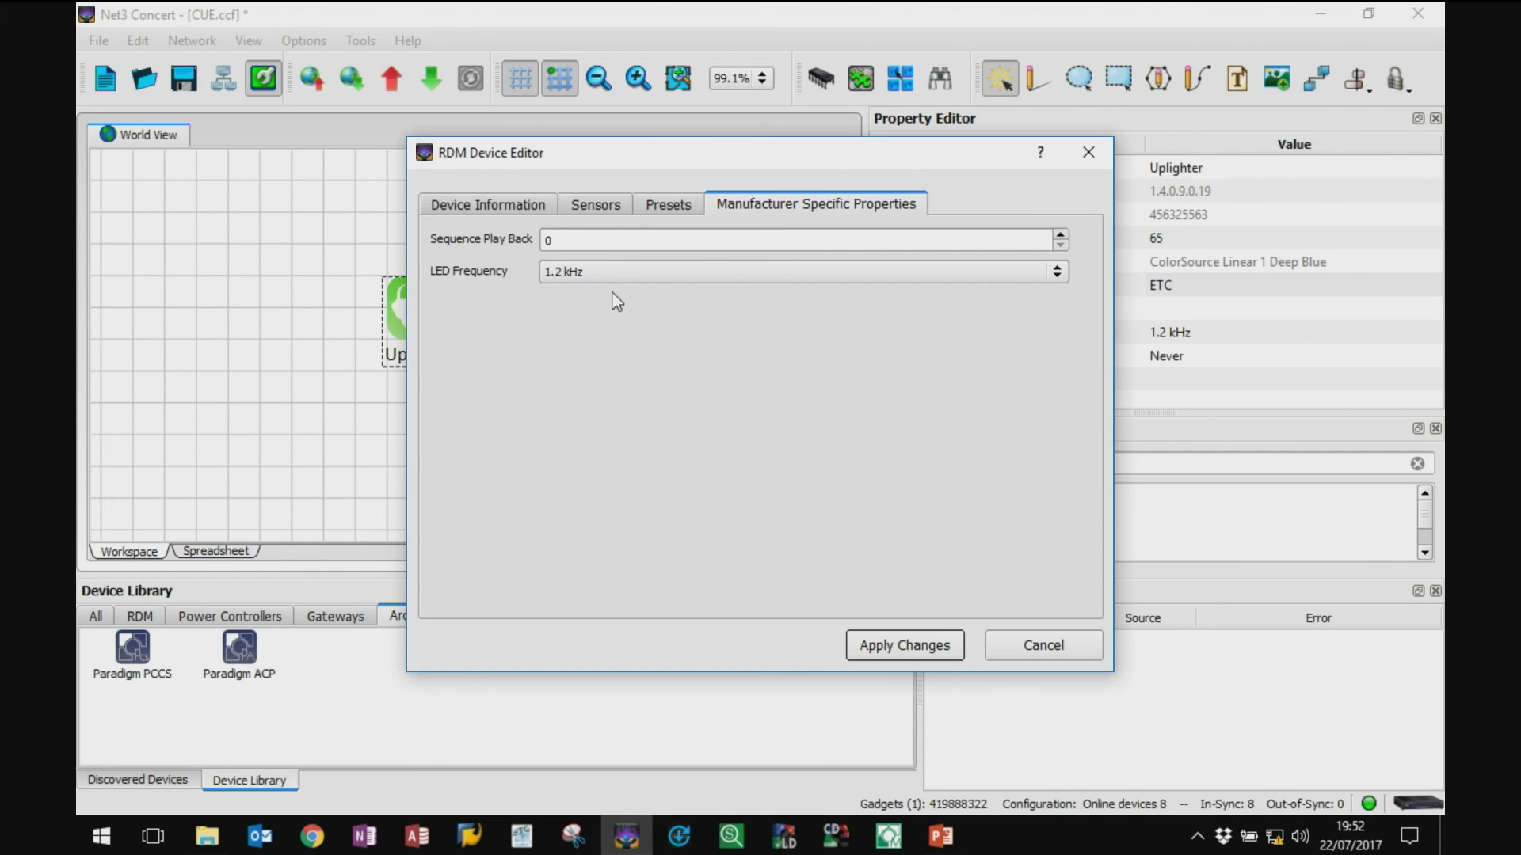
{"action": "left_click", "coordinate": [937, 639]}
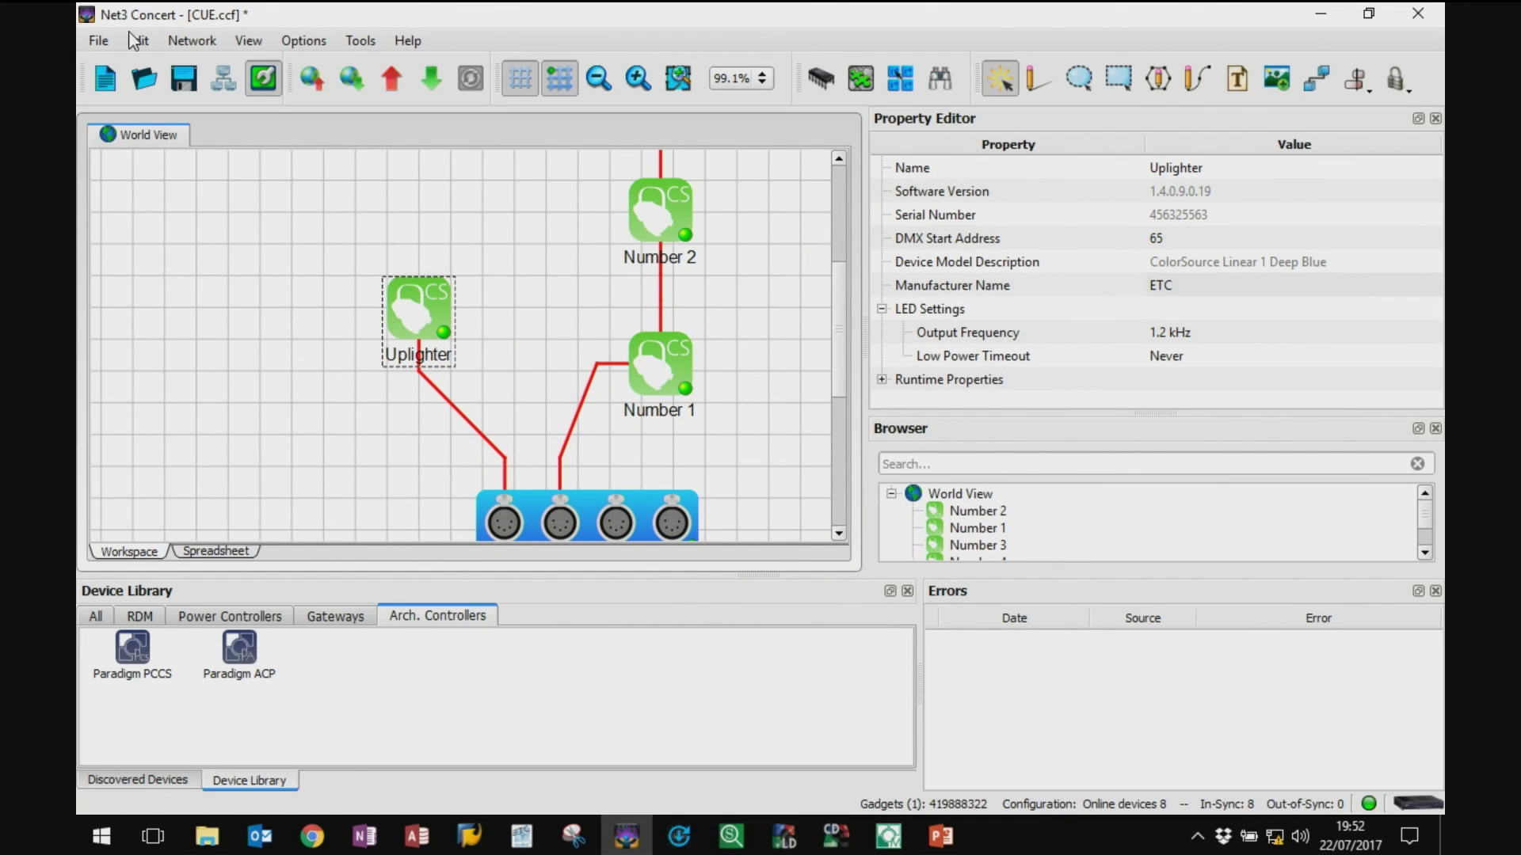
Step: Show the Device Operations dock, and enlarge it with the Uplighter fixture selected so that its ColorSource preset controls fit
{"action": "left_click", "coordinate": [254, 42]}
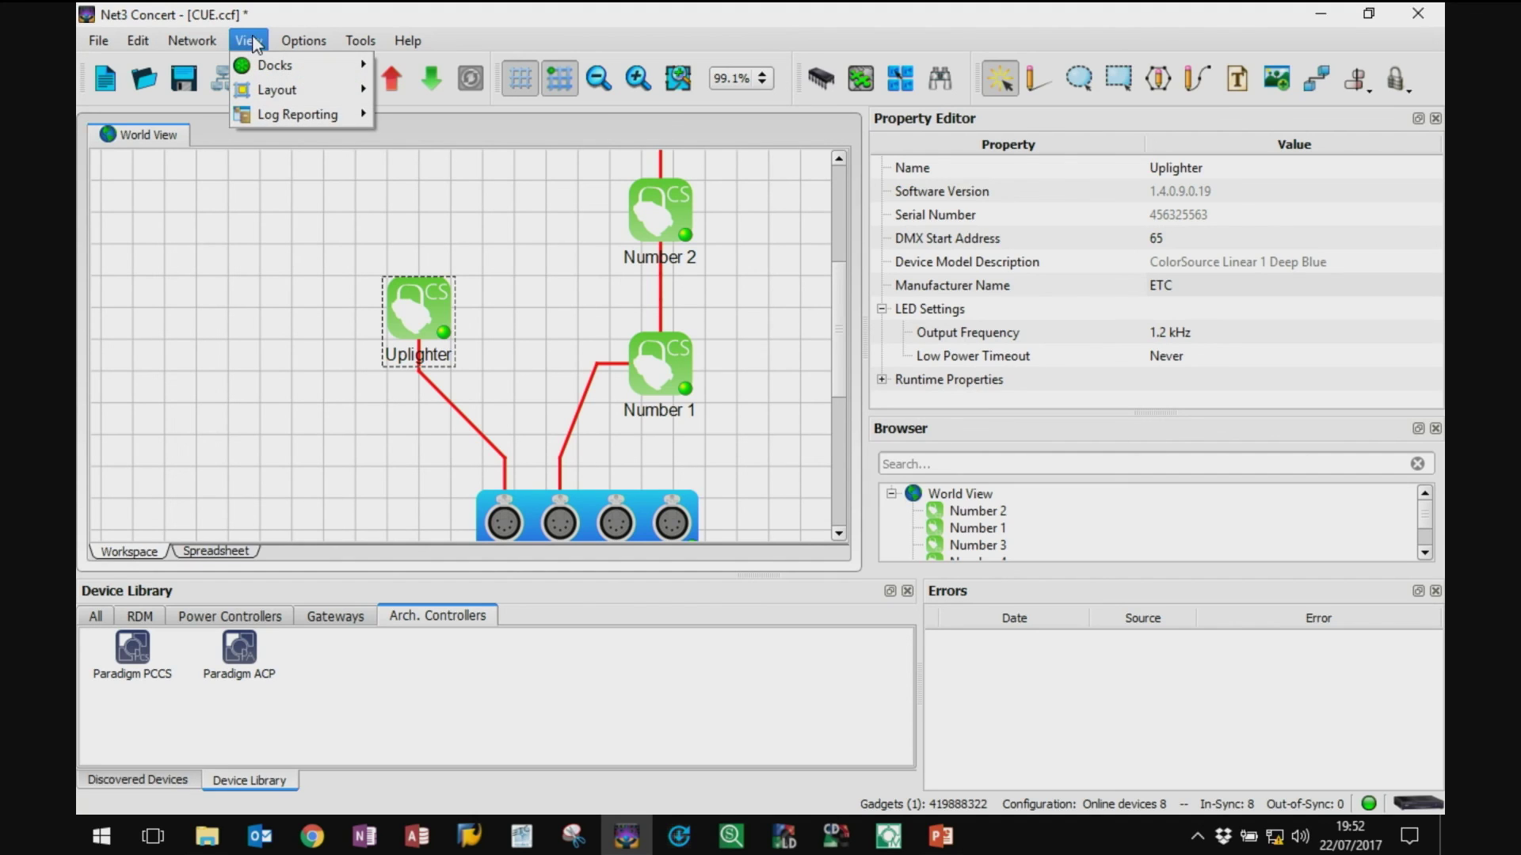
{"action": "mouse_move", "coordinate": [273, 65]}
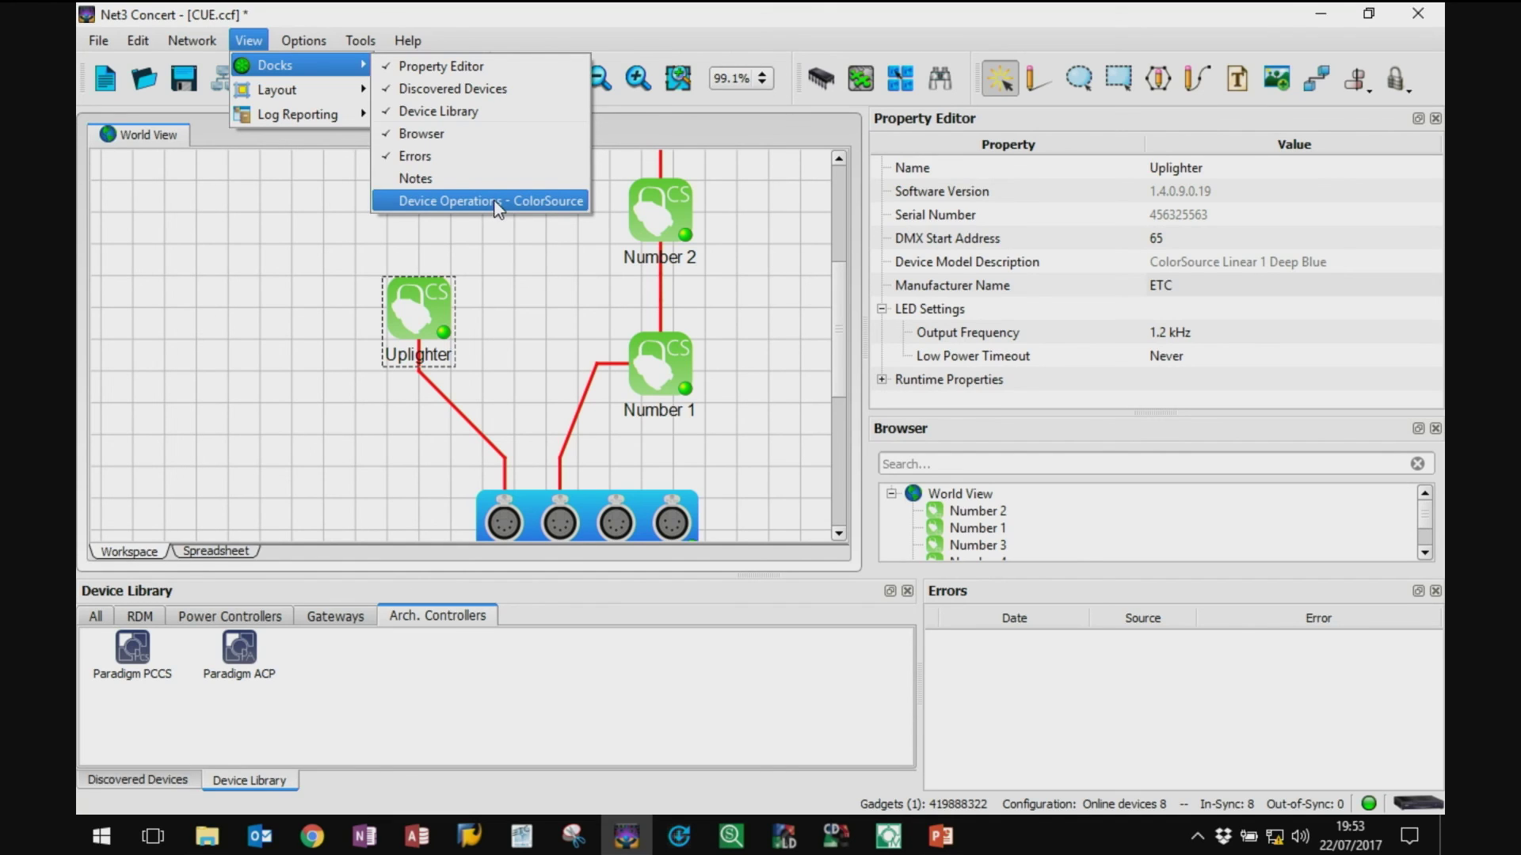
{"action": "left_click", "coordinate": [301, 164]}
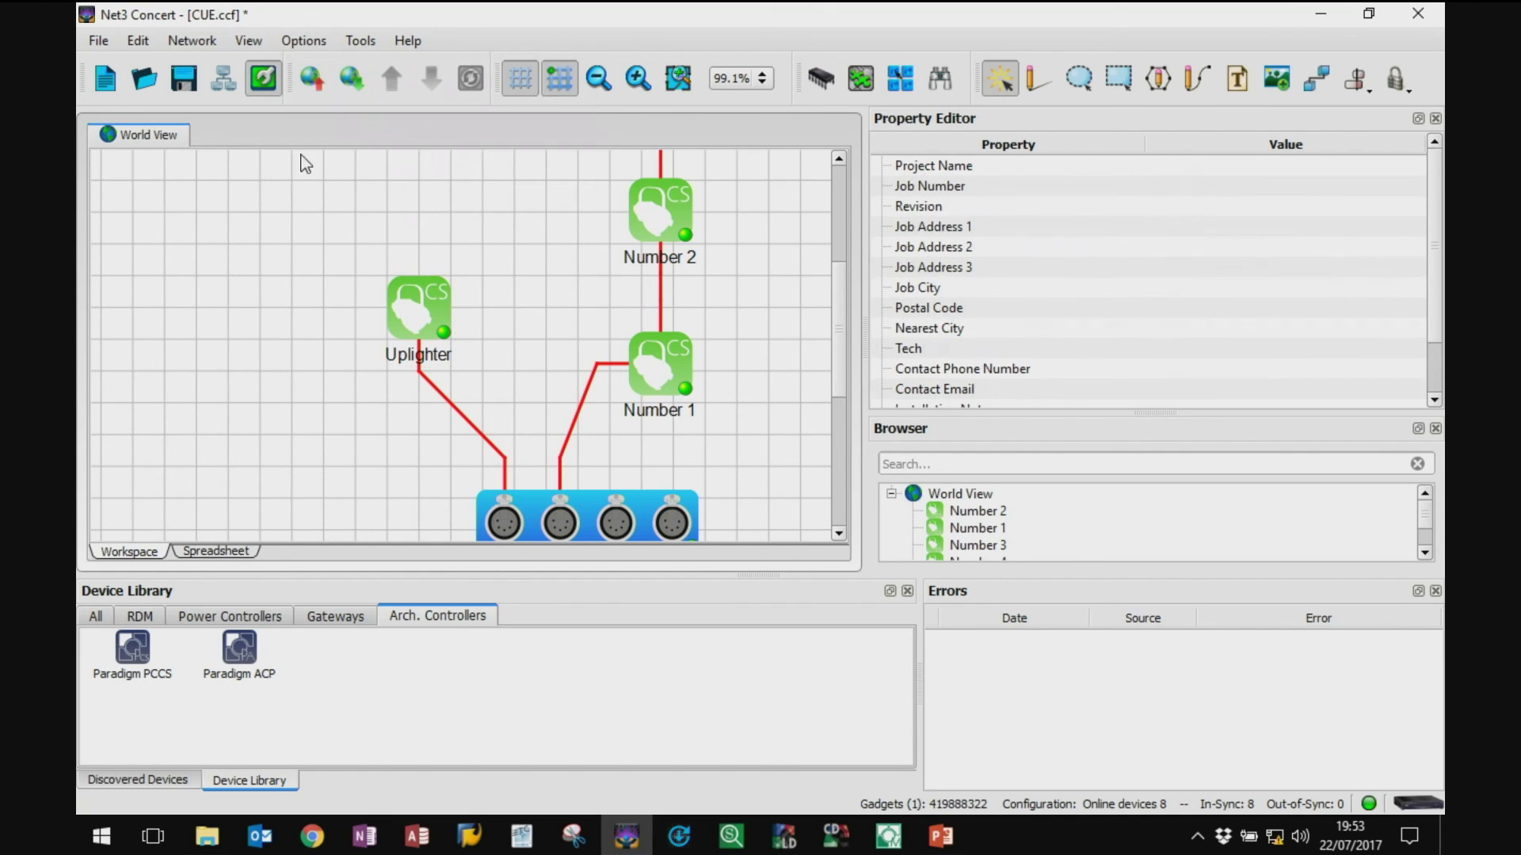
{"action": "left_click", "coordinate": [248, 40]}
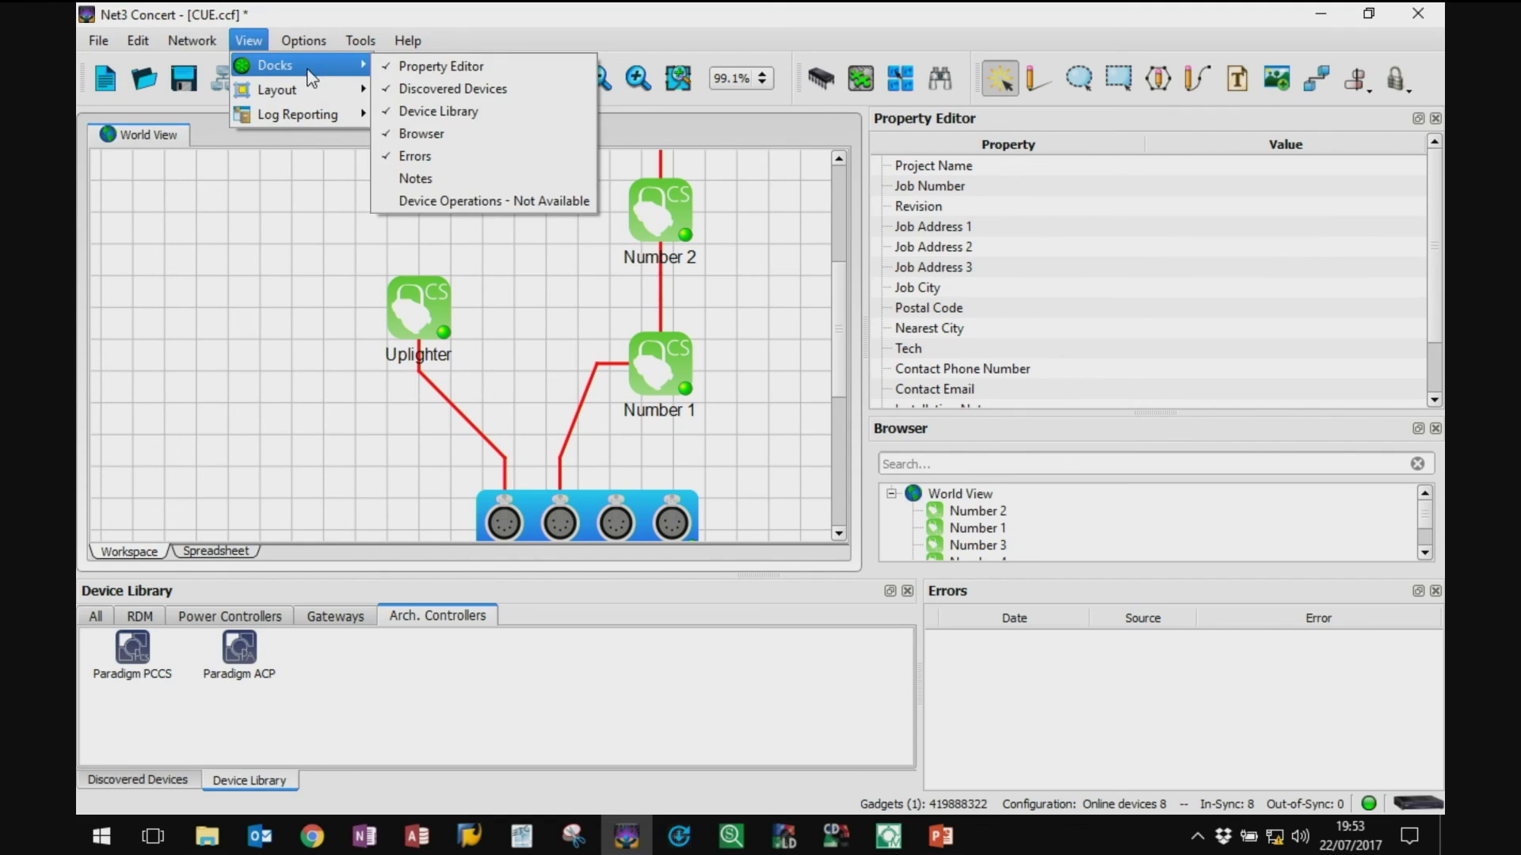
{"action": "left_click", "coordinate": [505, 200]}
{"action": "left_click_drag", "start_coordinate": [739, 685], "coordinate": [564, 692]}
{"action": "left_click_drag", "start_coordinate": [1162, 700], "coordinate": [799, 681]}
{"action": "left_click", "coordinate": [431, 306]}
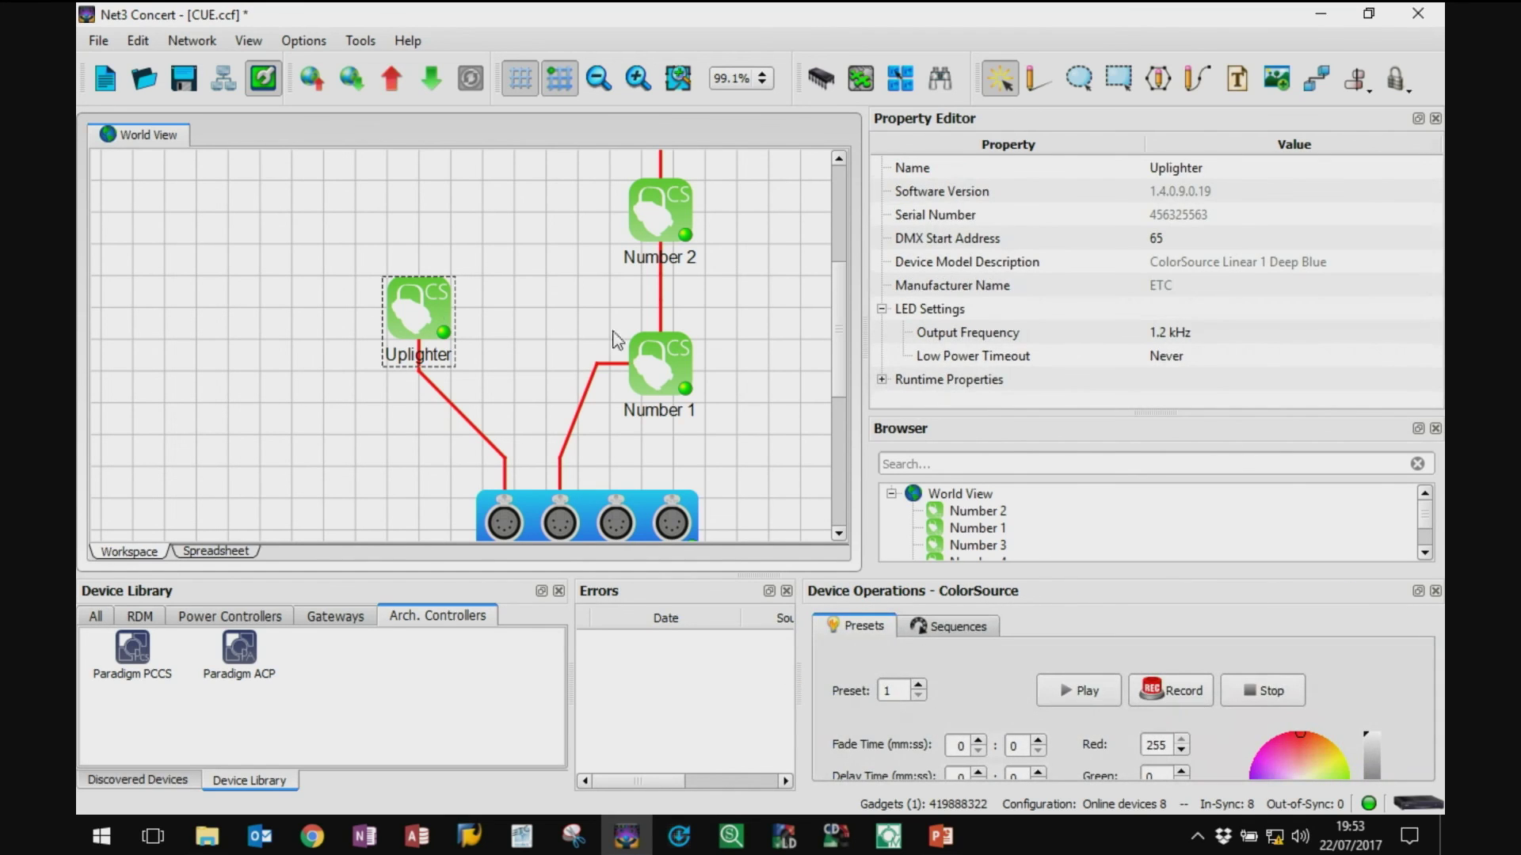
{"action": "left_click_drag", "start_coordinate": [753, 576], "coordinate": [745, 432]}
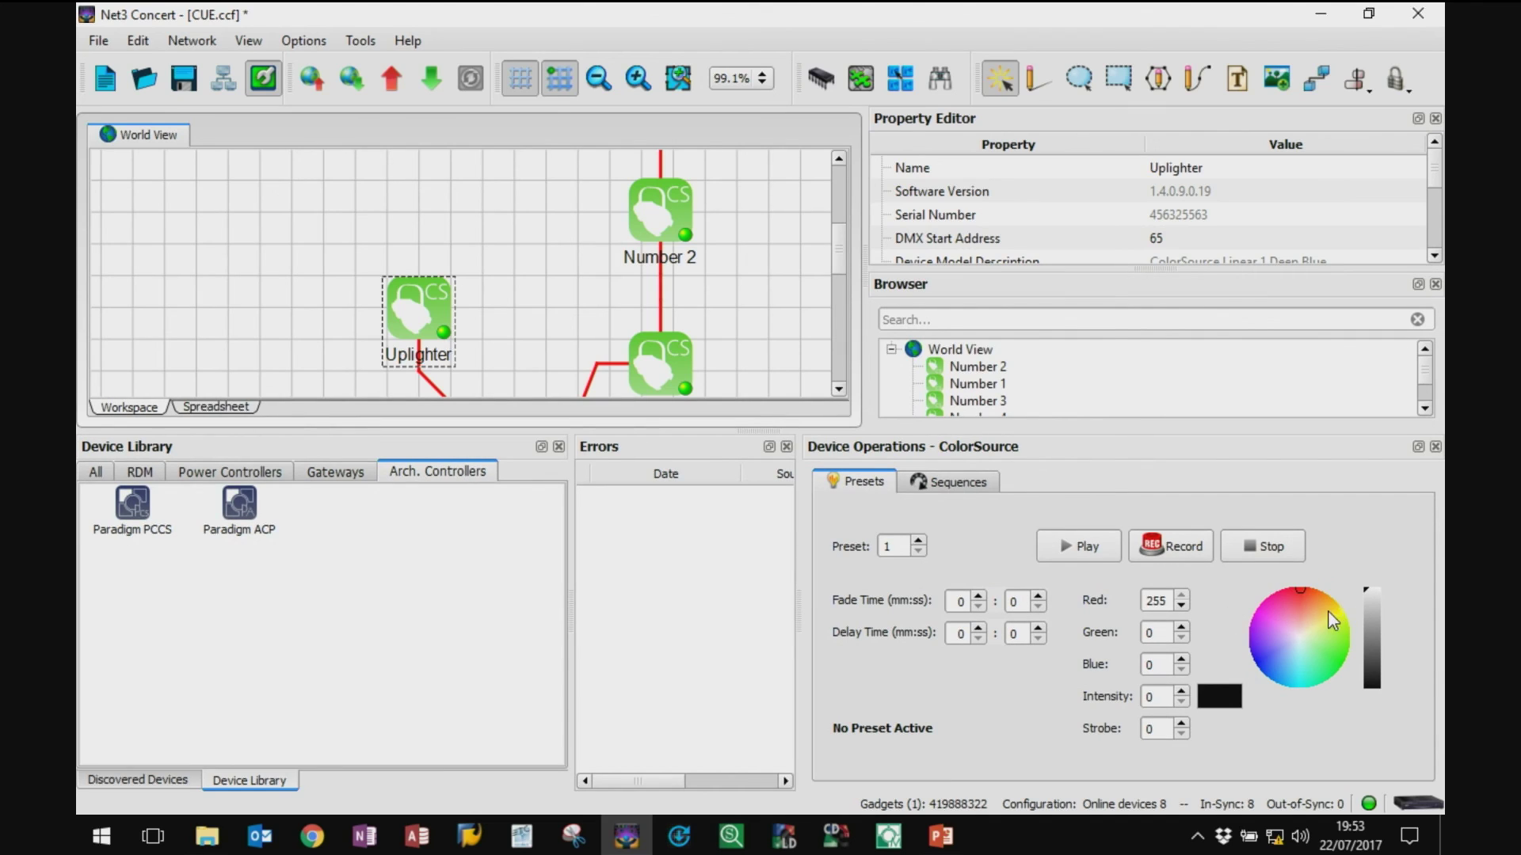
Step: Play Preset 1 on the Uplighter fixture and adjust its intensity to about mid-level
{"action": "left_click", "coordinate": [1074, 543]}
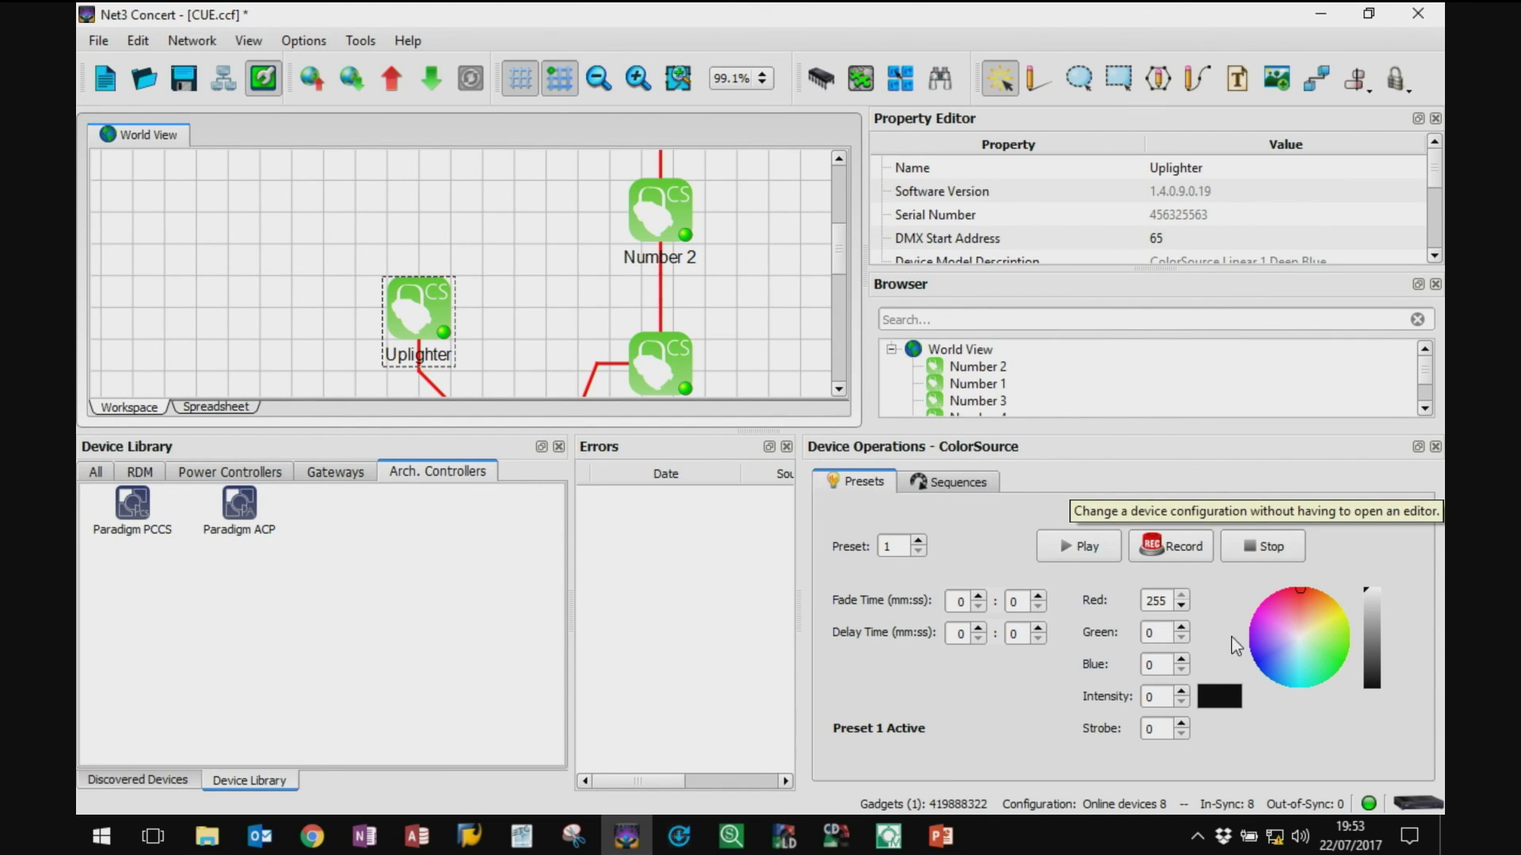
{"action": "left_click", "coordinate": [1368, 642]}
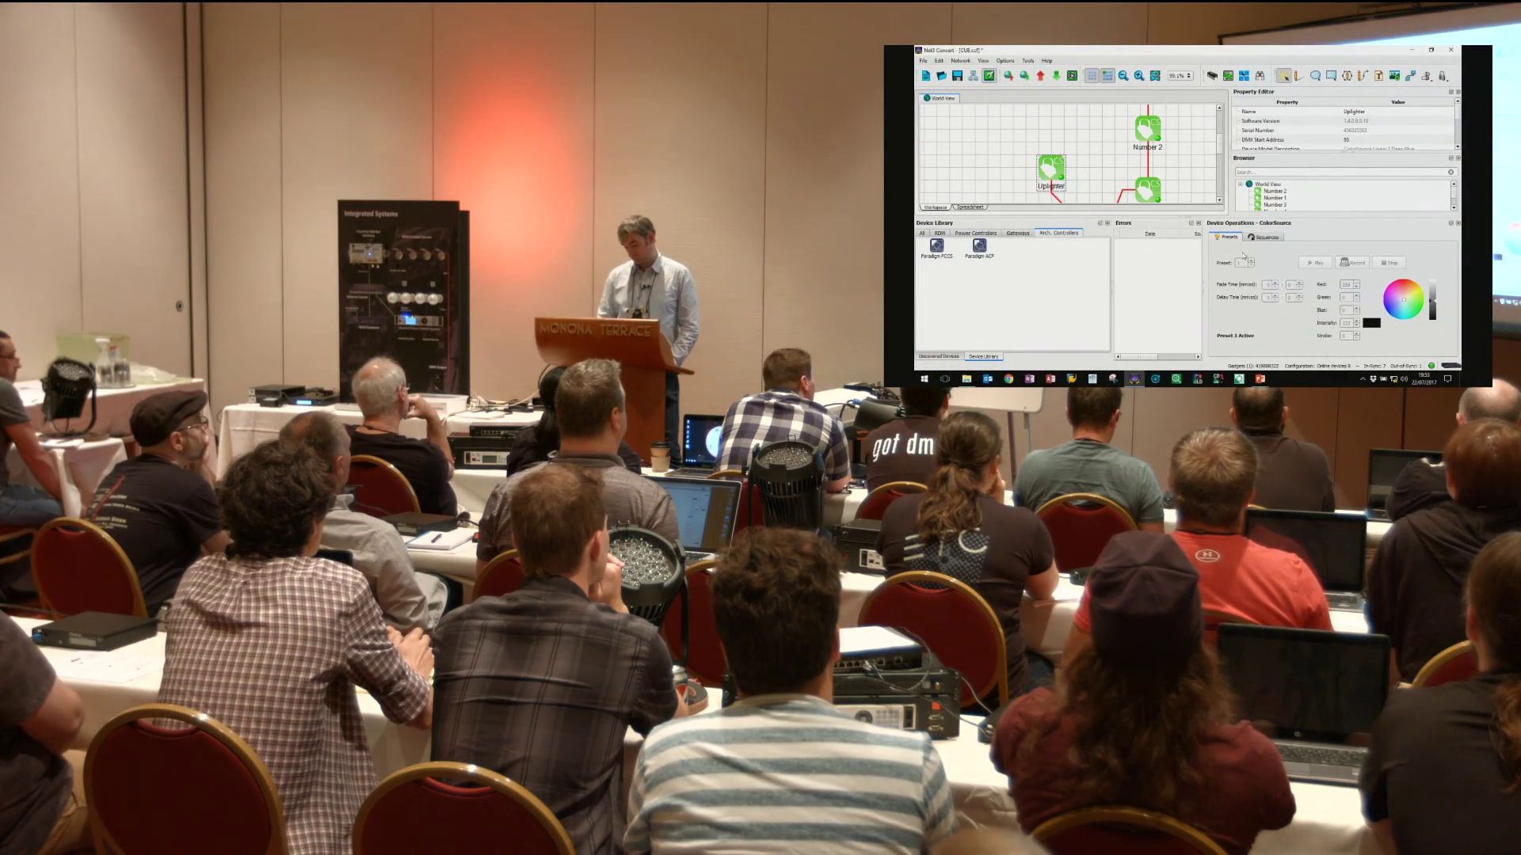
Step: Look over the Sequences controls in Device Operations and return to the Presets controls
{"action": "left_click", "coordinate": [1263, 237]}
{"action": "left_click", "coordinate": [1228, 237]}
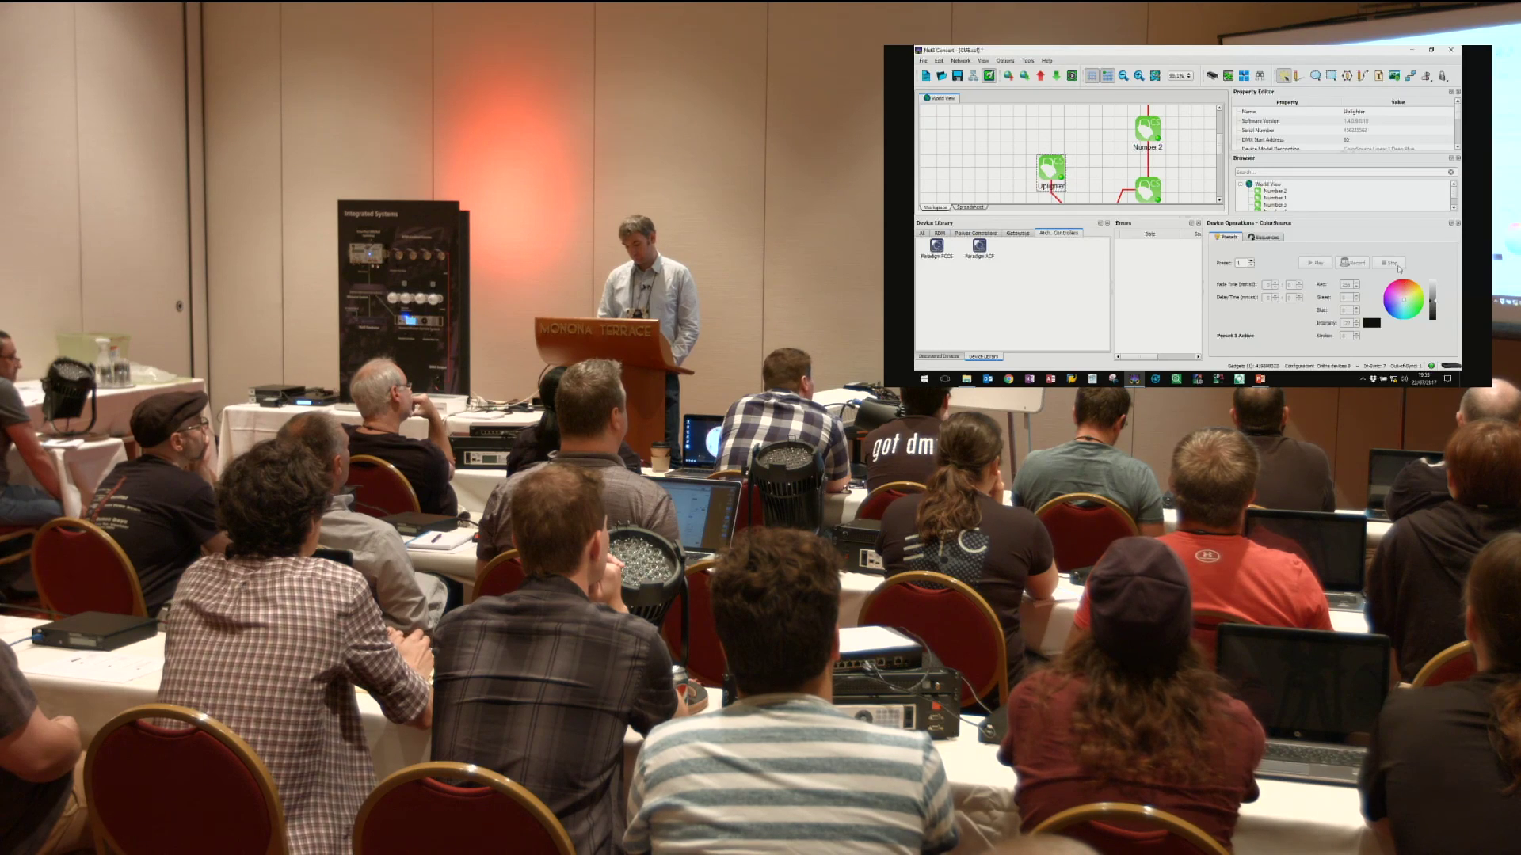
{"action": "left_click", "coordinate": [1265, 237]}
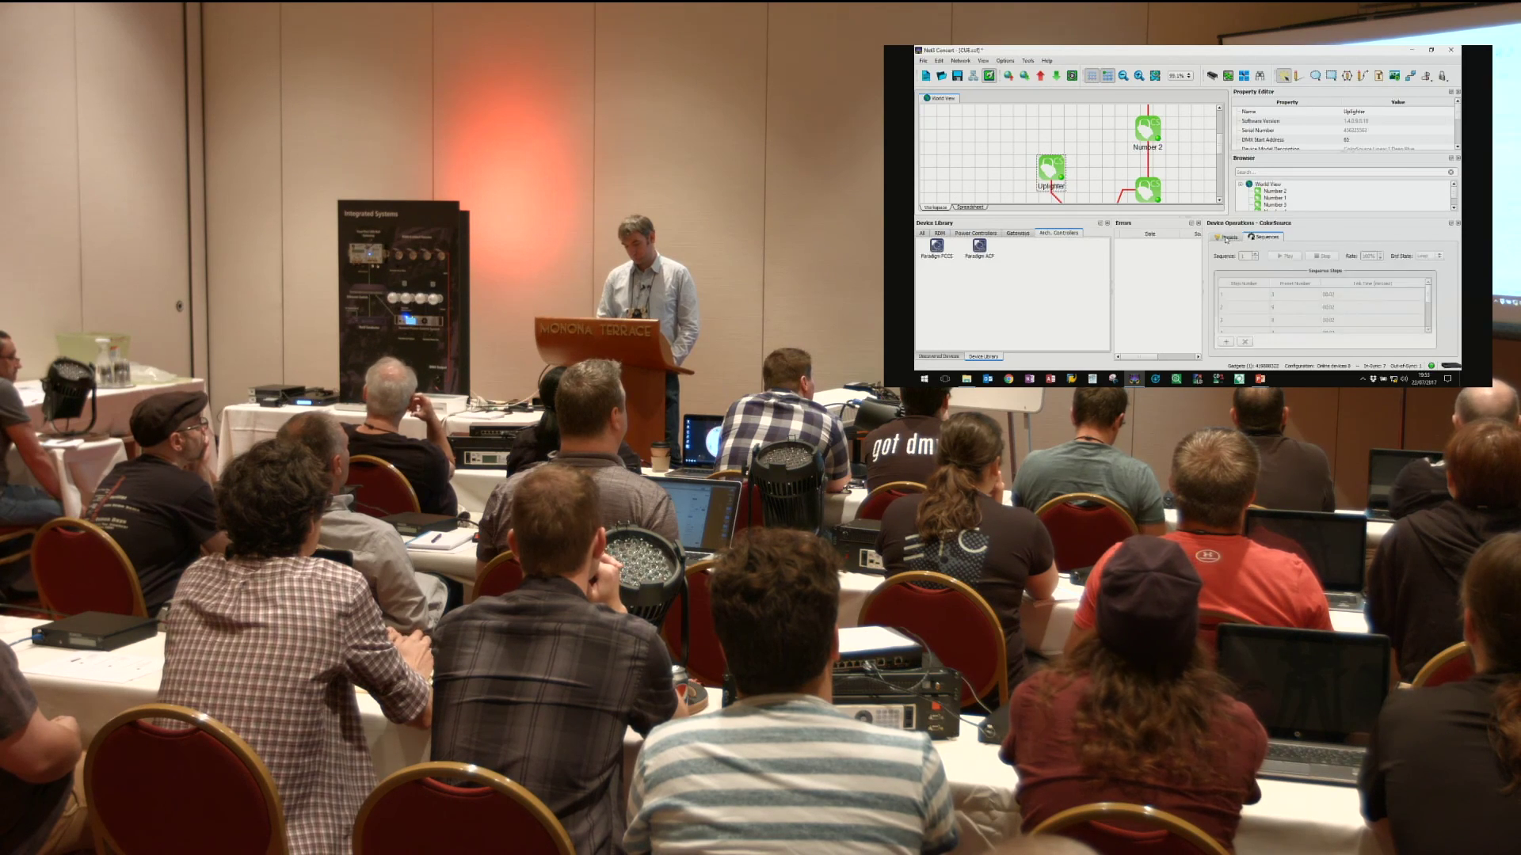
{"action": "left_click", "coordinate": [1226, 238]}
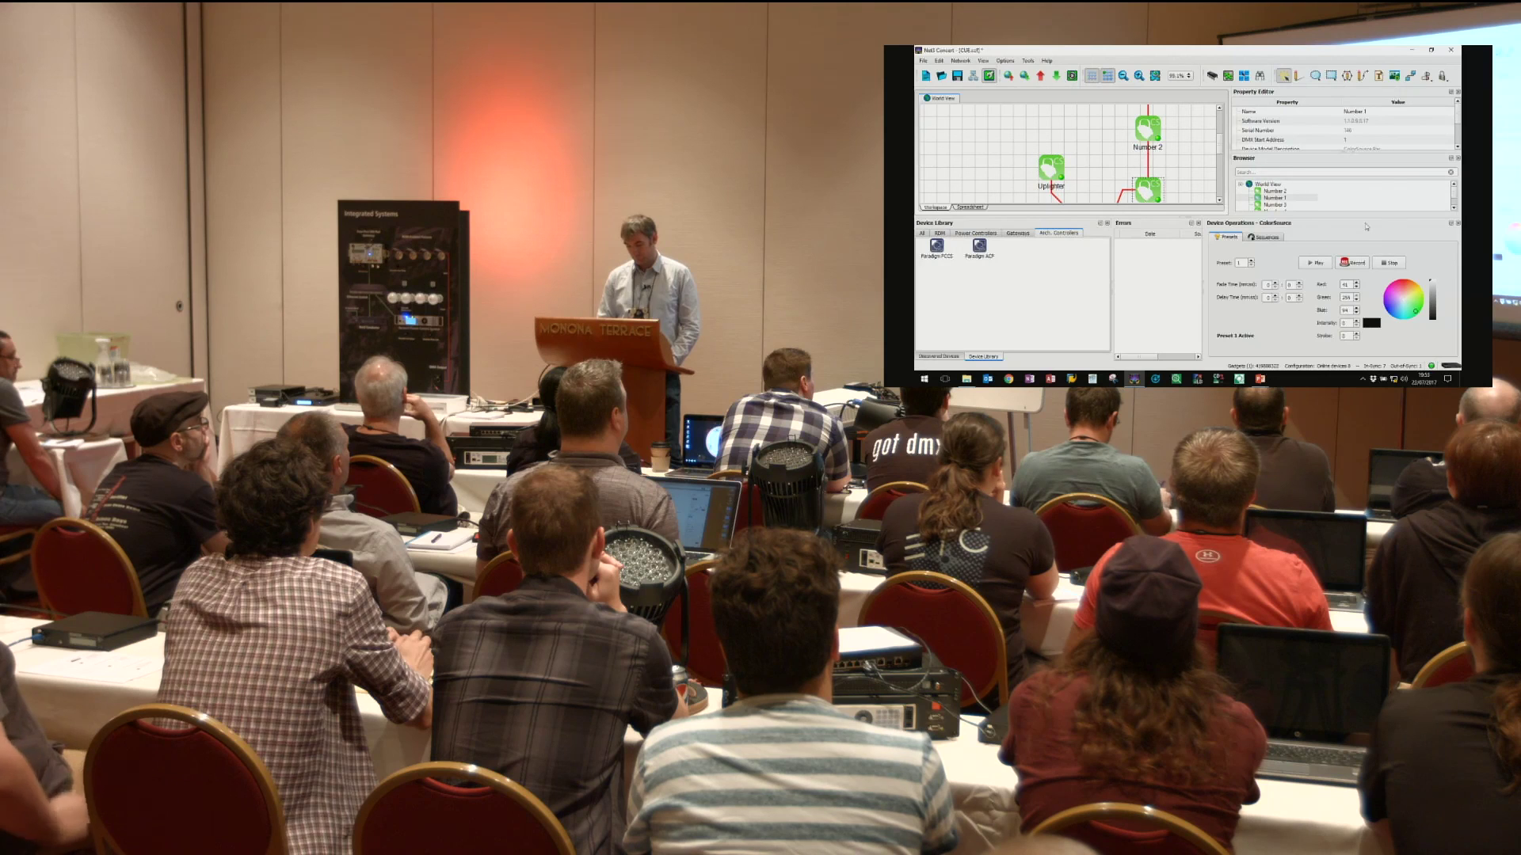
Step: Set the Number 1 fixture to red, raise its intensity, and pick another colour on the colour wheel
{"action": "left_click", "coordinate": [1404, 286]}
{"action": "left_click", "coordinate": [1405, 281]}
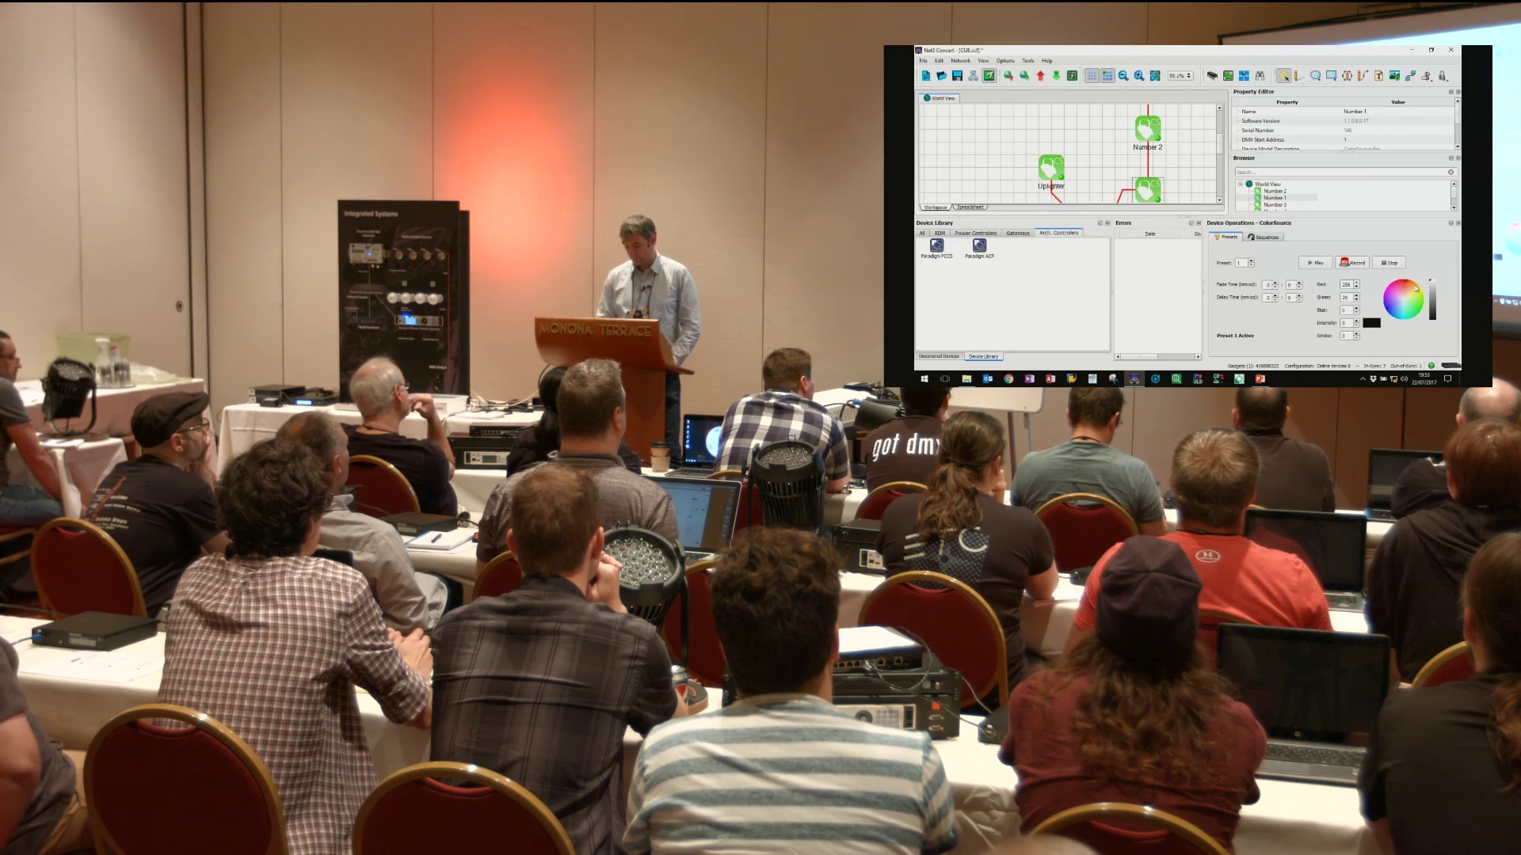
{"action": "left_click", "coordinate": [1432, 281]}
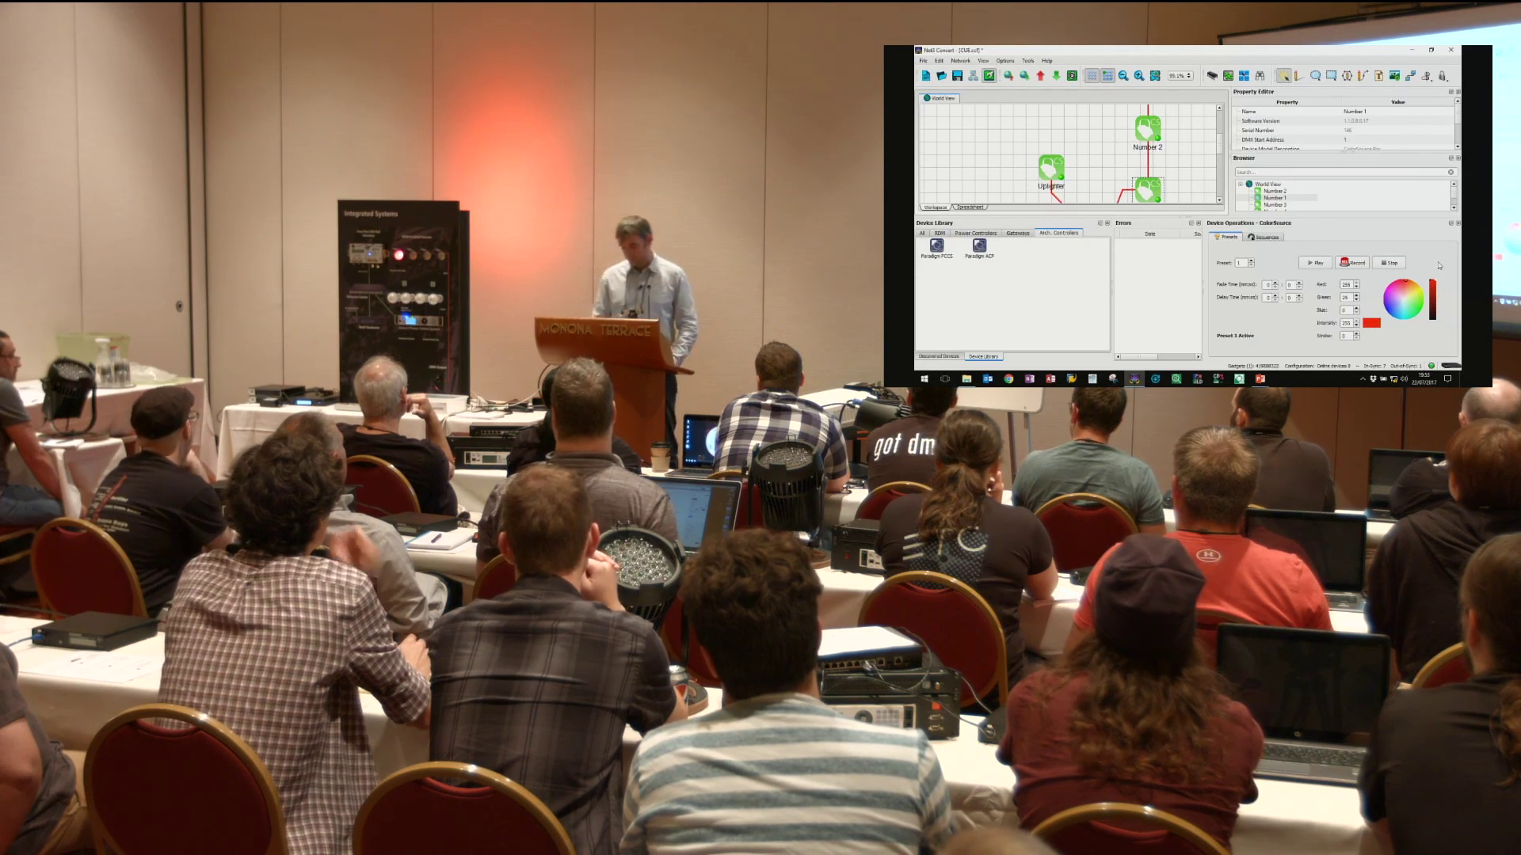
{"action": "left_click", "coordinate": [1399, 282]}
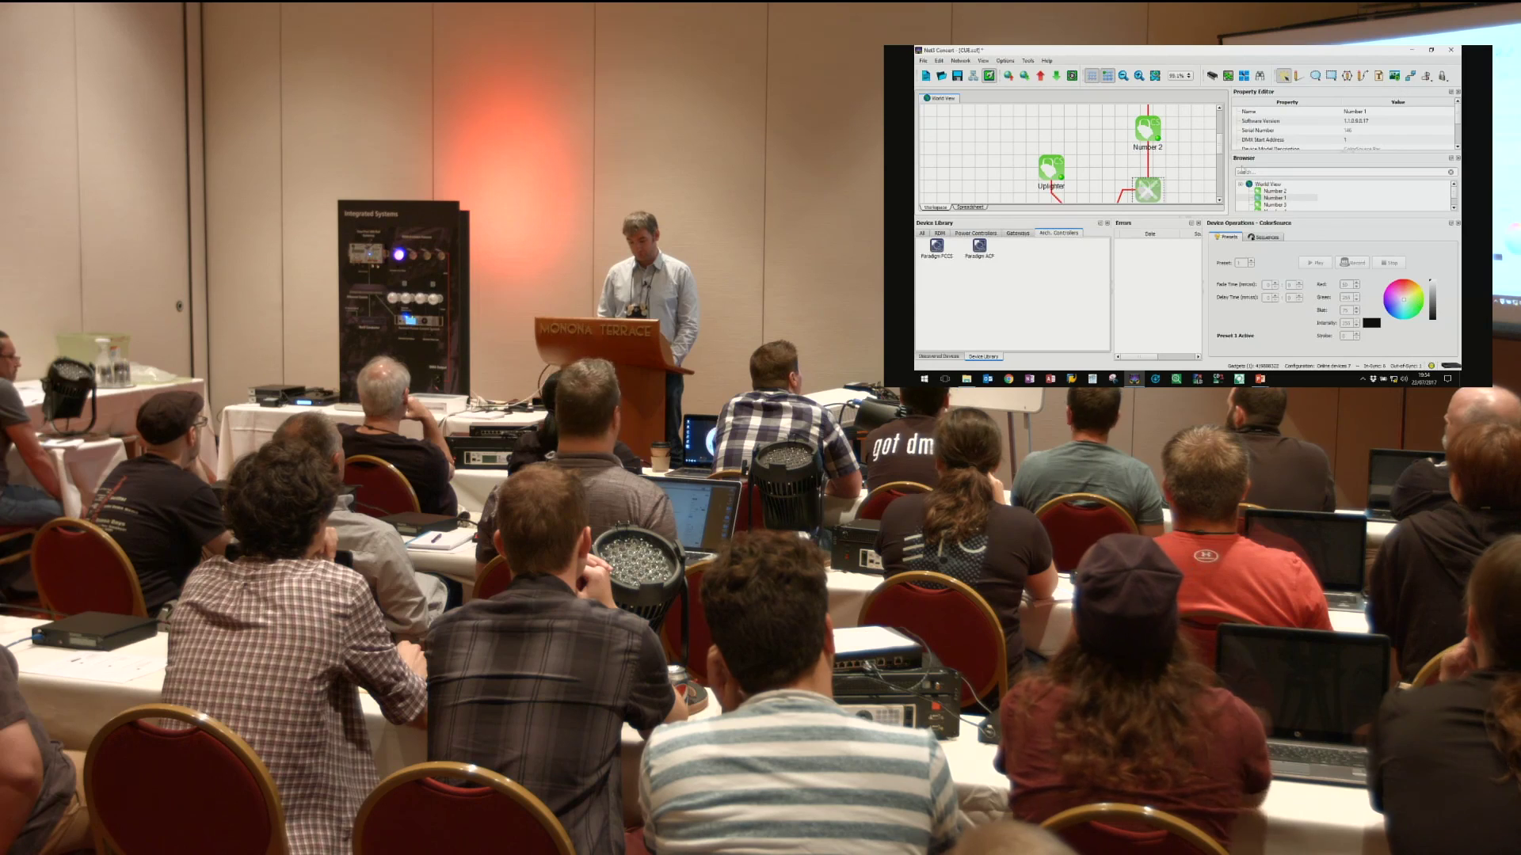
Step: Check the Number 3 fixture and the Systems Panel Gateway in World View for their connection status
{"action": "scroll", "coordinate": [1141, 153], "scroll_direction": "down", "scroll_amount": 5}
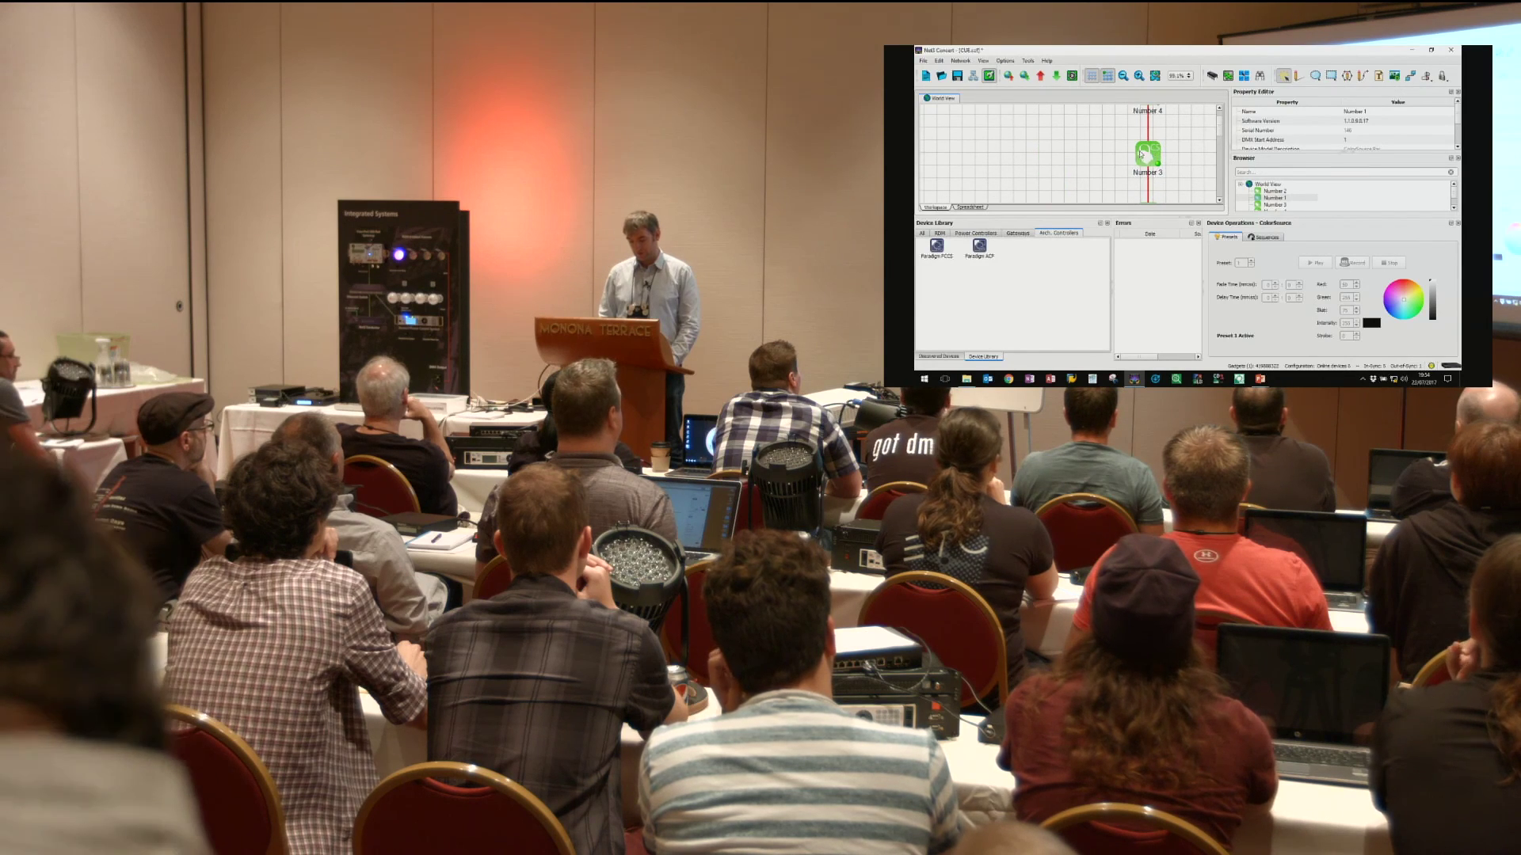
{"action": "left_click", "coordinate": [1274, 204]}
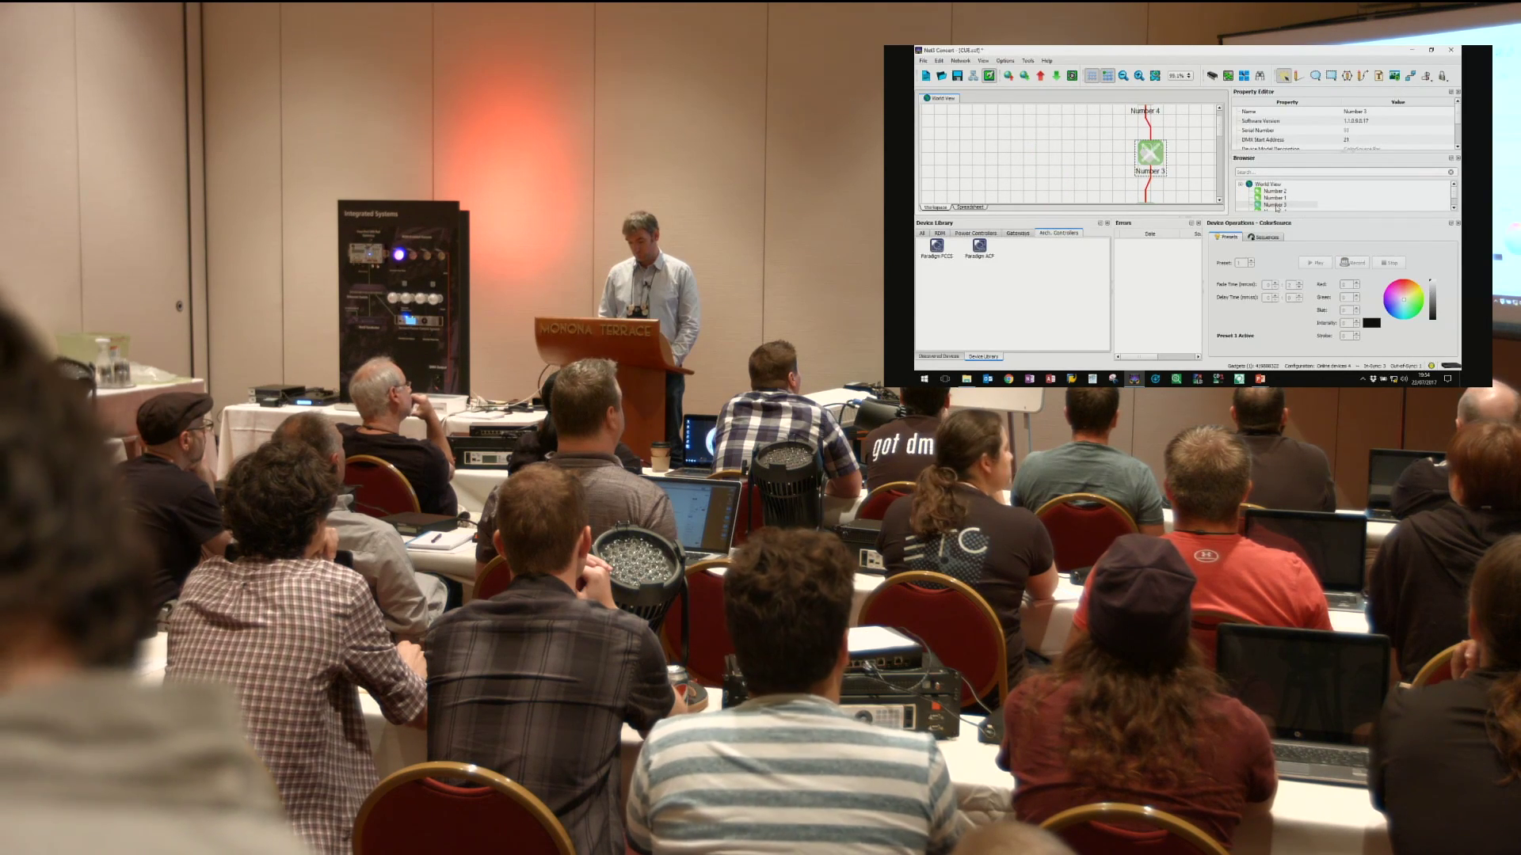
{"action": "scroll", "coordinate": [1219, 163], "scroll_direction": "down", "scroll_amount": 5}
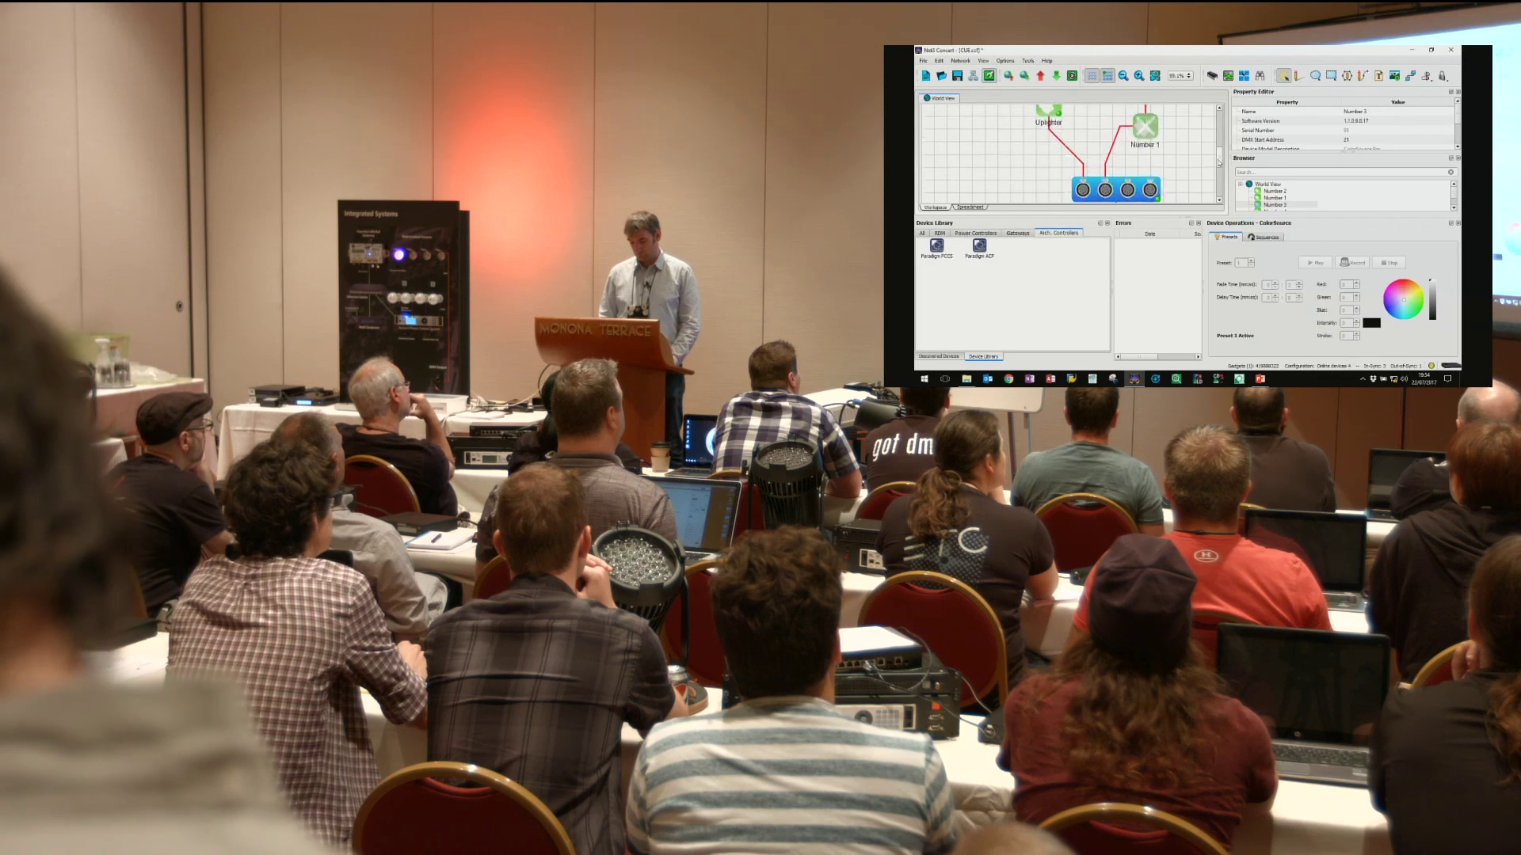
{"action": "scroll", "coordinate": [1219, 163], "scroll_direction": "down", "scroll_amount": 2}
{"action": "left_click", "coordinate": [1114, 168]}
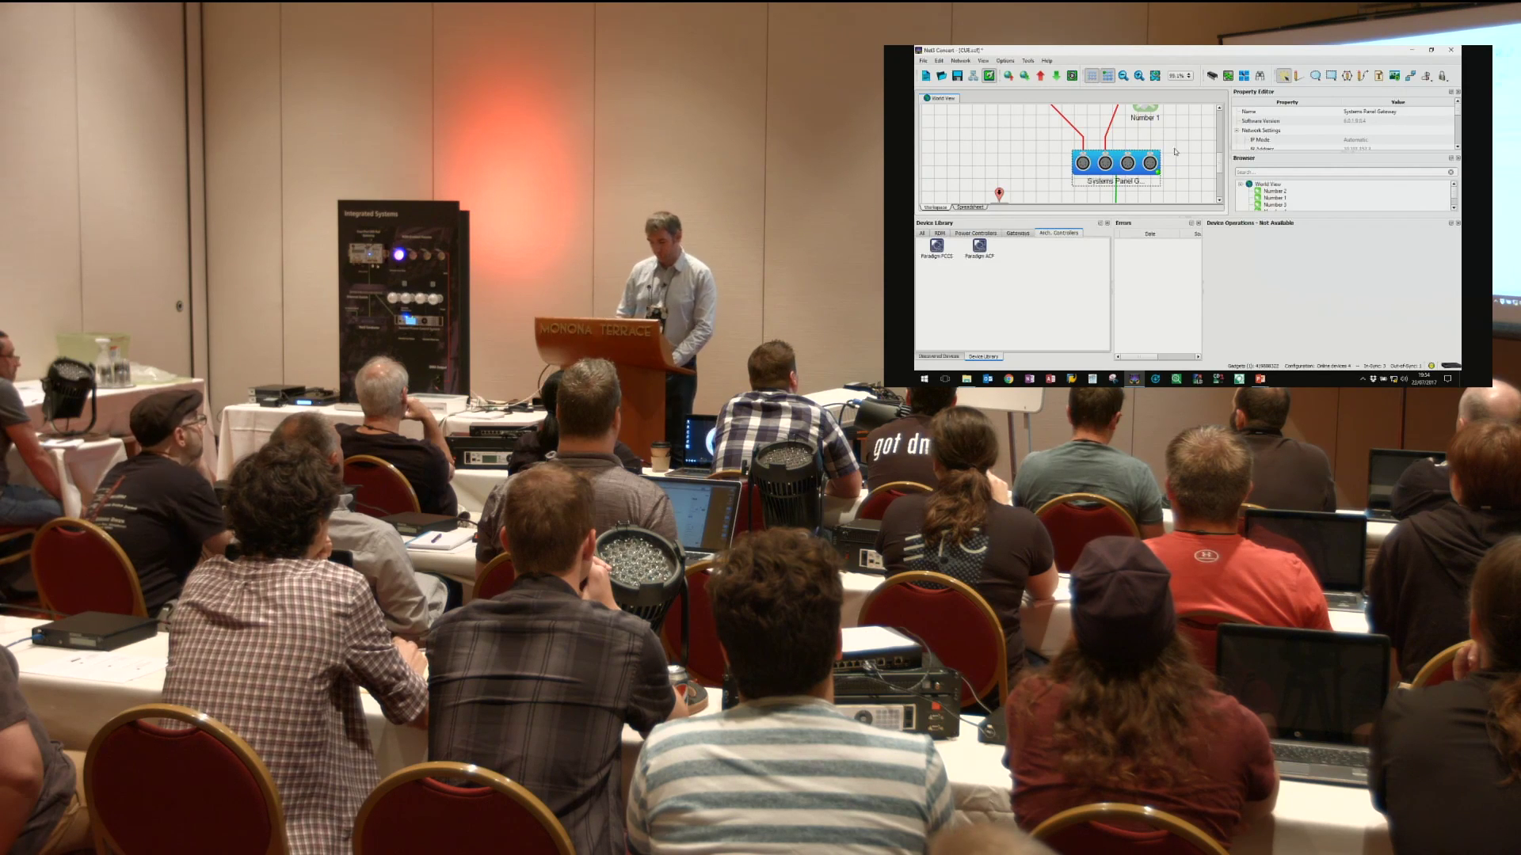
{"action": "scroll", "coordinate": [1221, 162], "scroll_direction": "up", "scroll_amount": 2}
{"action": "scroll", "coordinate": [1220, 161], "scroll_direction": "up", "scroll_amount": 3}
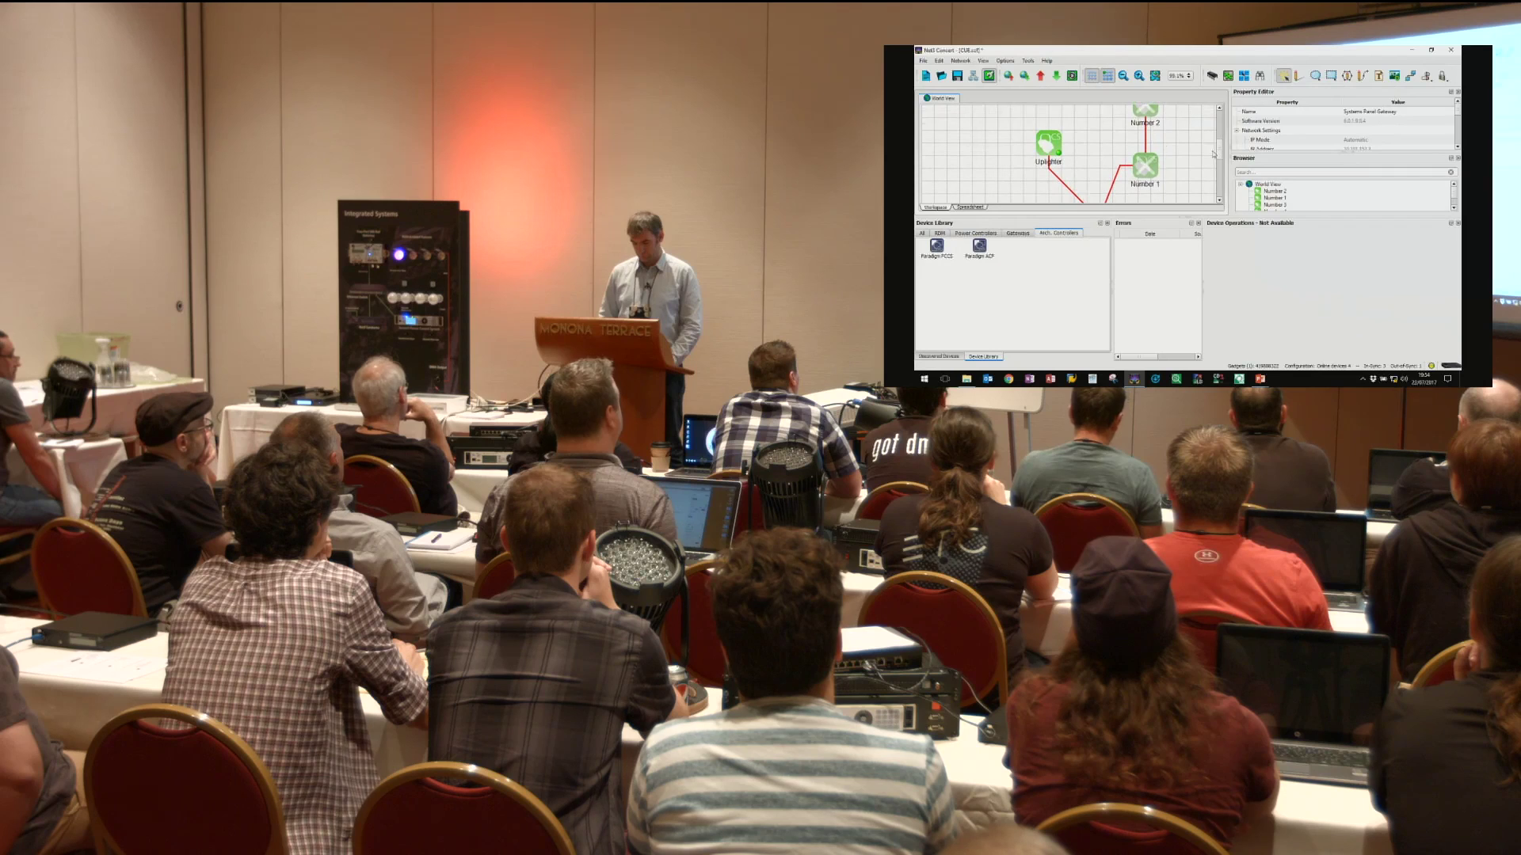
Step: Select the Uplighter fixture and review its sequence steps in Device Operations
{"action": "left_click", "coordinate": [1065, 146]}
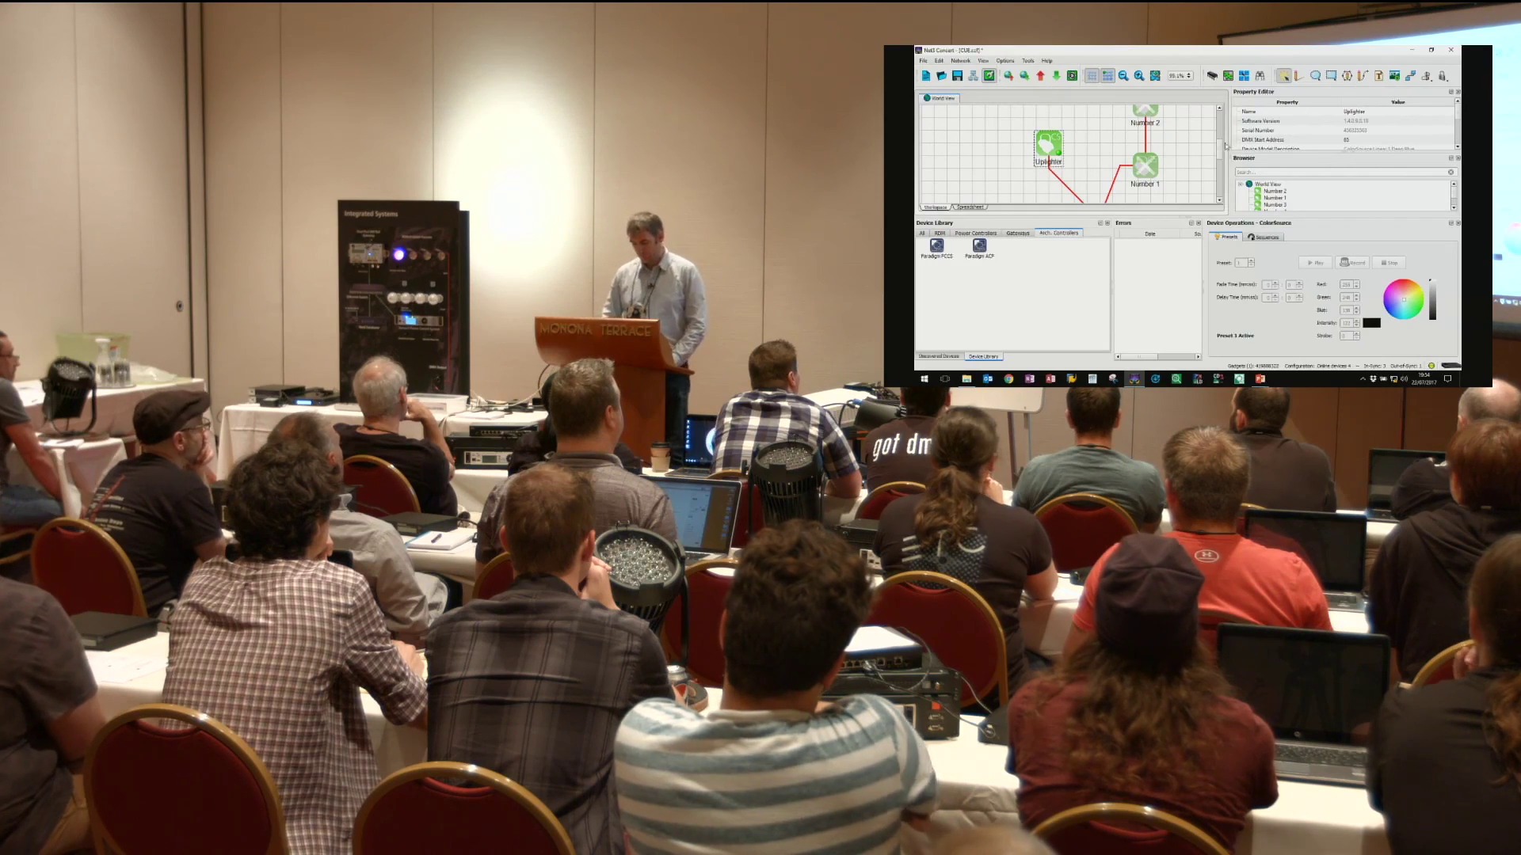
{"action": "left_click_drag", "start_coordinate": [1221, 147], "coordinate": [1222, 139]}
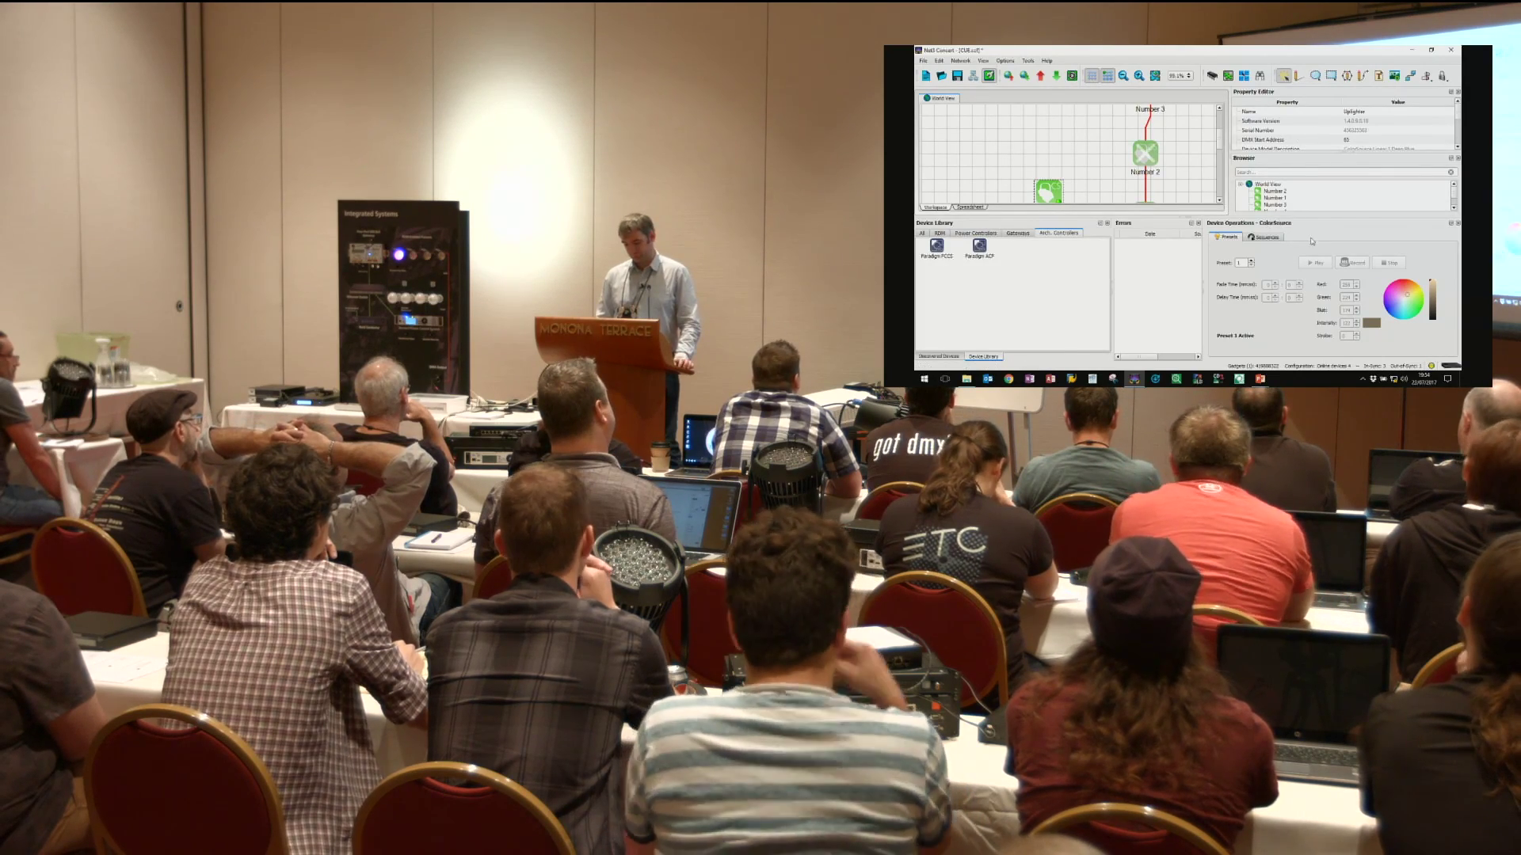
{"action": "left_click", "coordinate": [1249, 238]}
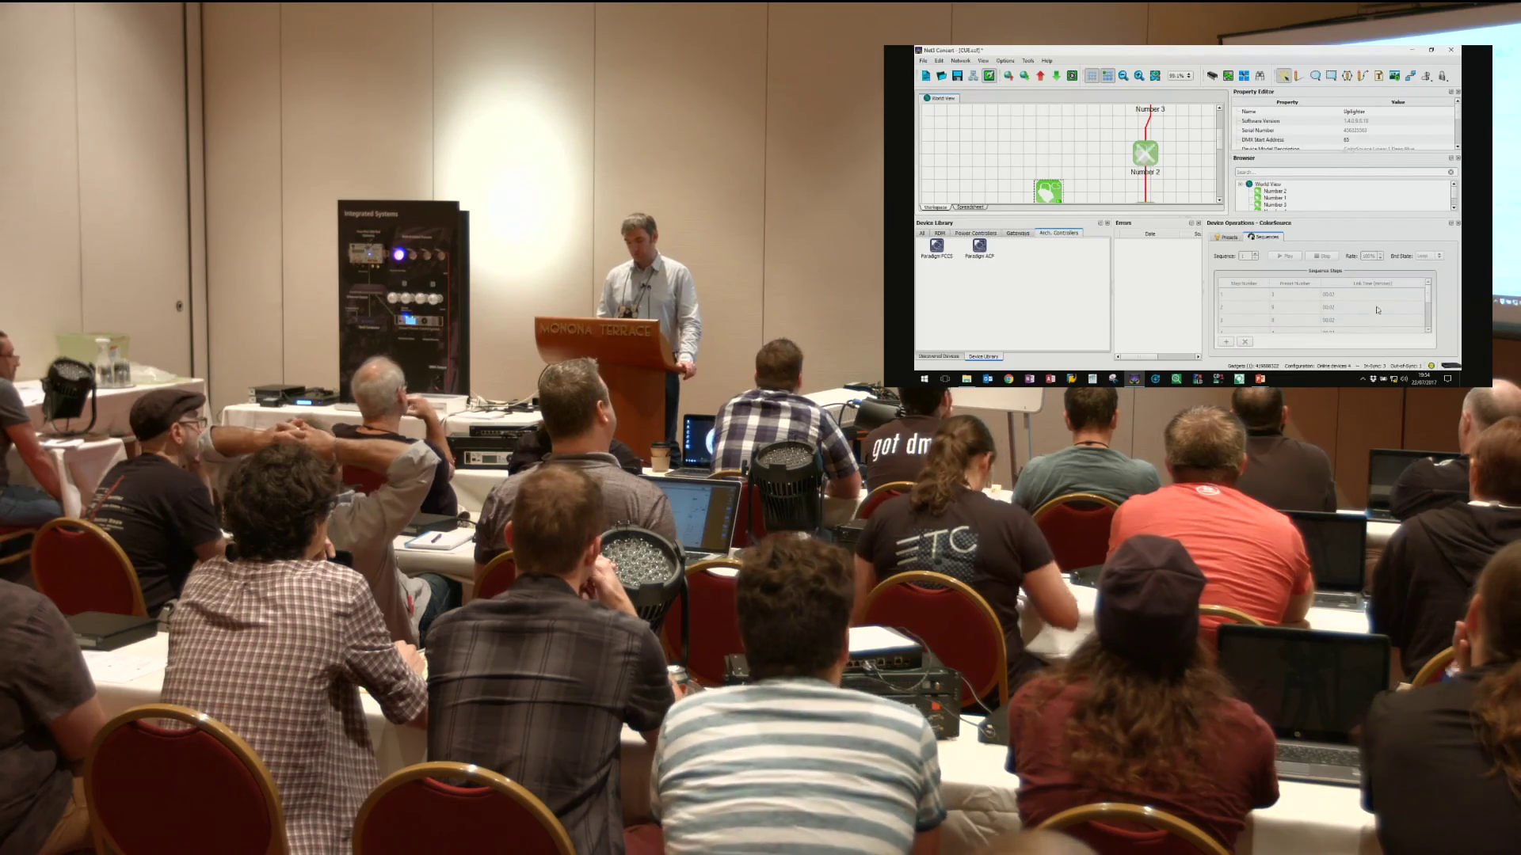
{"action": "scroll", "coordinate": [1217, 157], "scroll_direction": "down", "scroll_amount": 3}
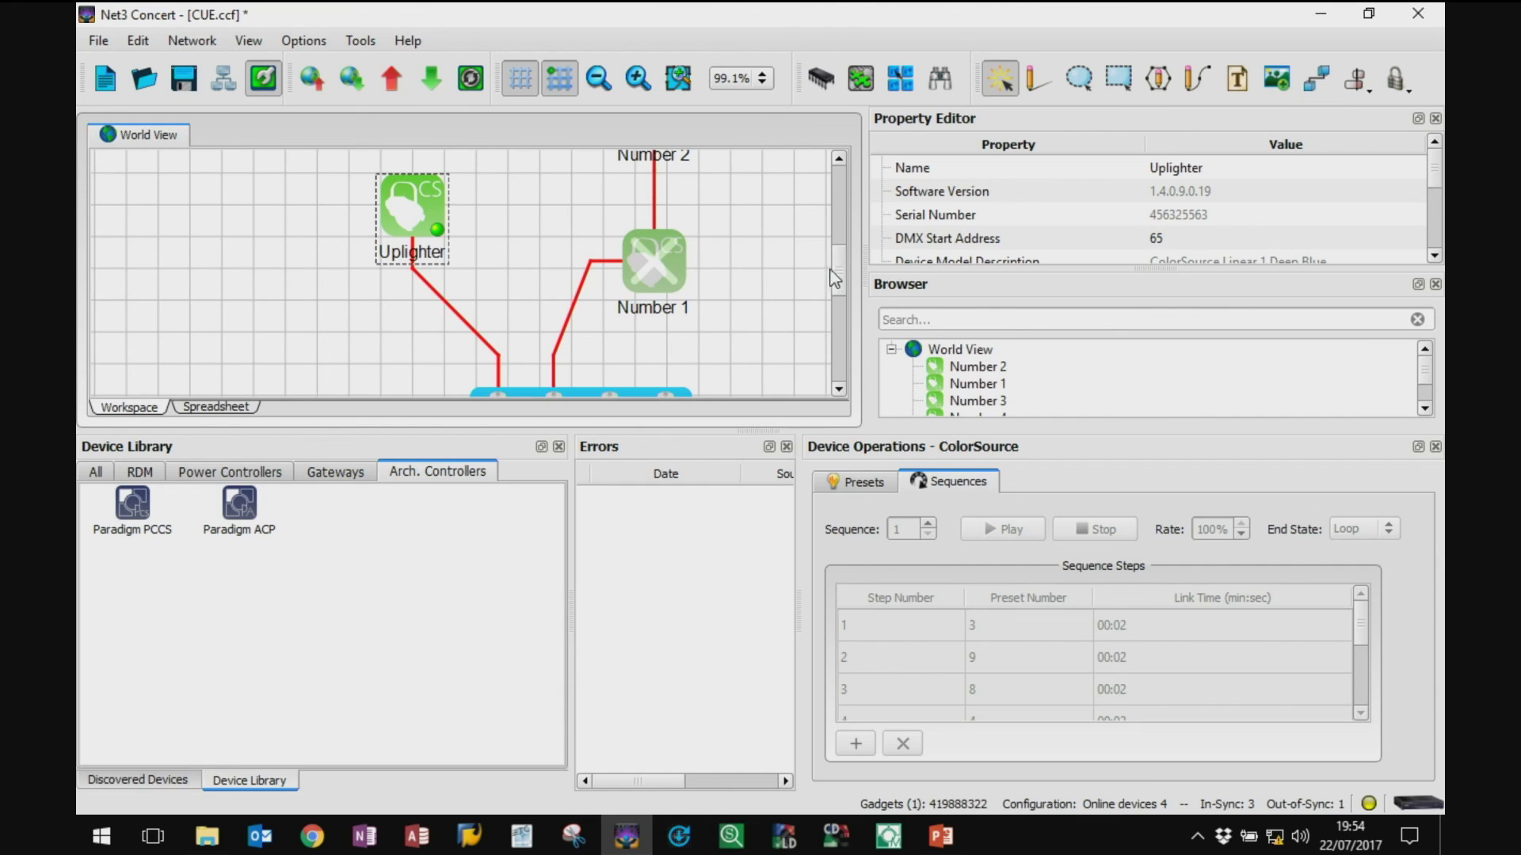
{"action": "mouse_move", "coordinate": [839, 278]}
{"action": "left_mouse_down"}
{"action": "mouse_move", "coordinate": [835, 237]}
{"action": "mouse_move", "coordinate": [825, 279]}
{"action": "mouse_move", "coordinate": [828, 265]}
{"action": "left_mouse_up"}
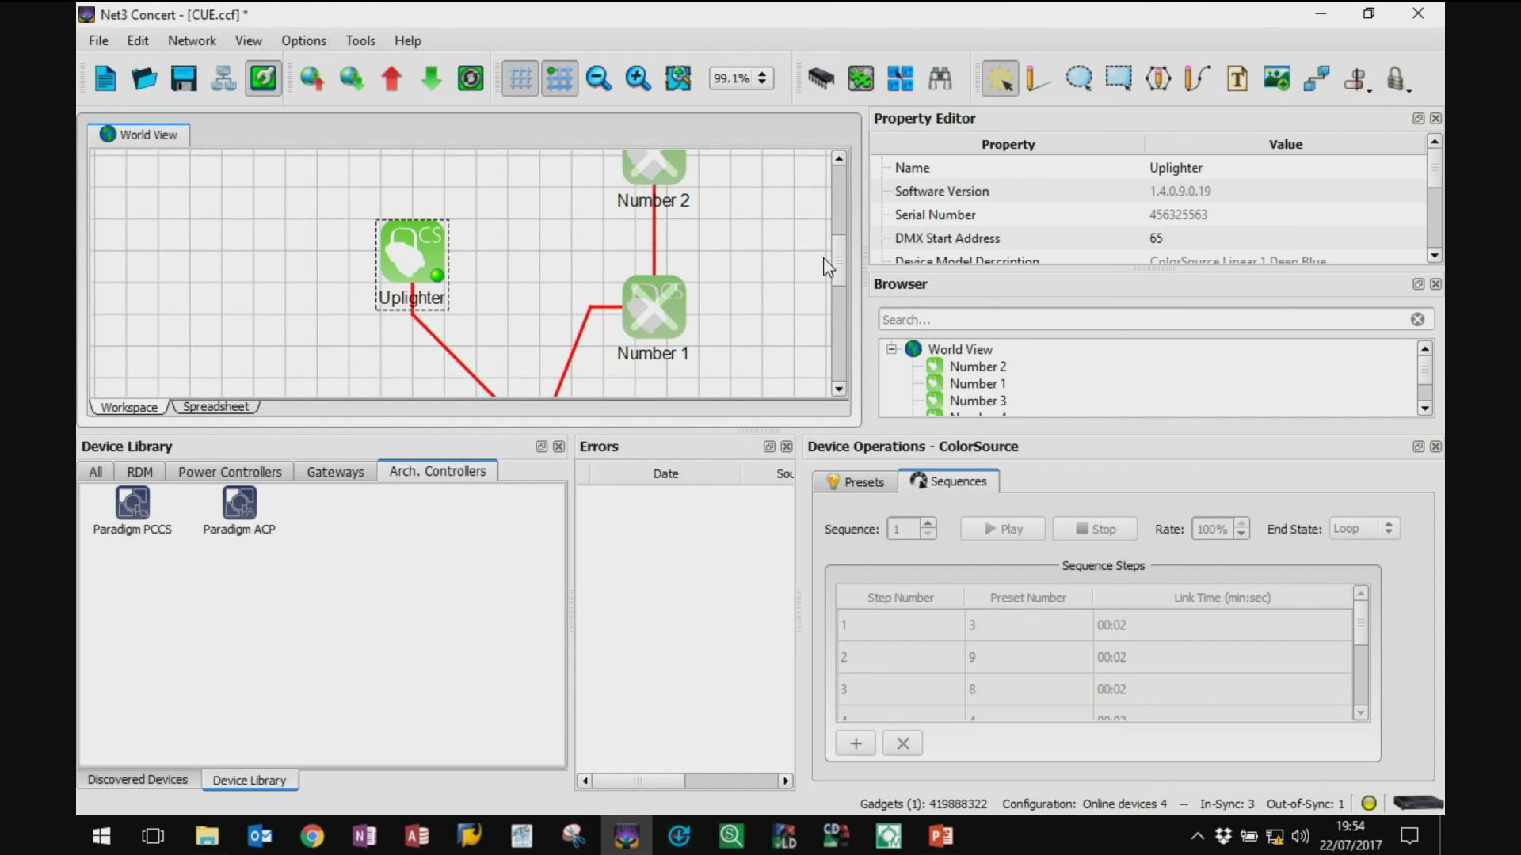
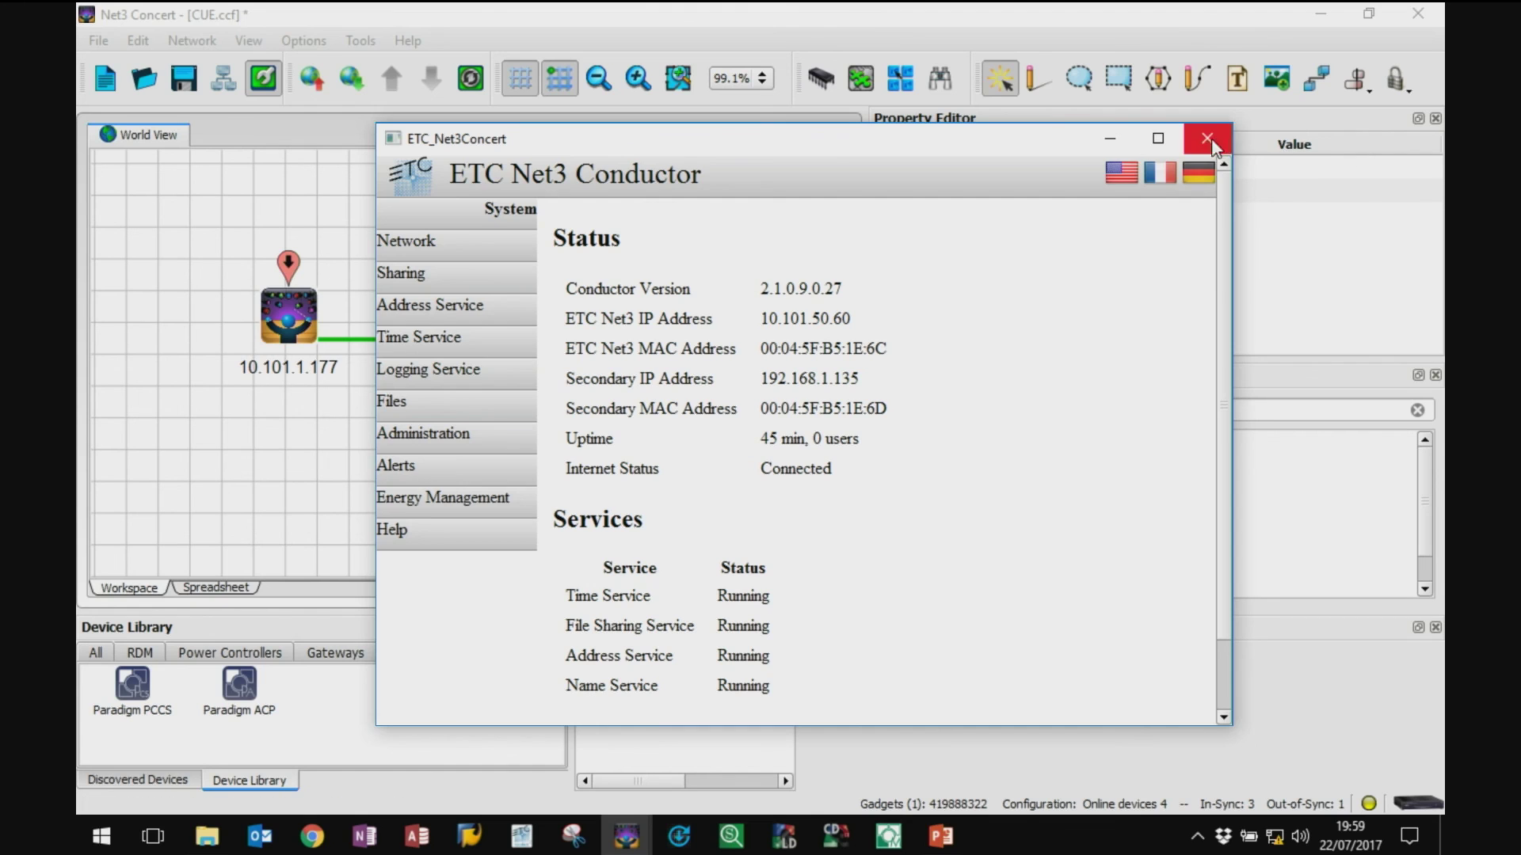
Step: Open the Sensor3 Rack 1 editor to review the properties of lugs 4 and 3, and widen the Name column
{"action": "left_click", "coordinate": [474, 449]}
{"action": "double_click", "coordinate": [473, 449]}
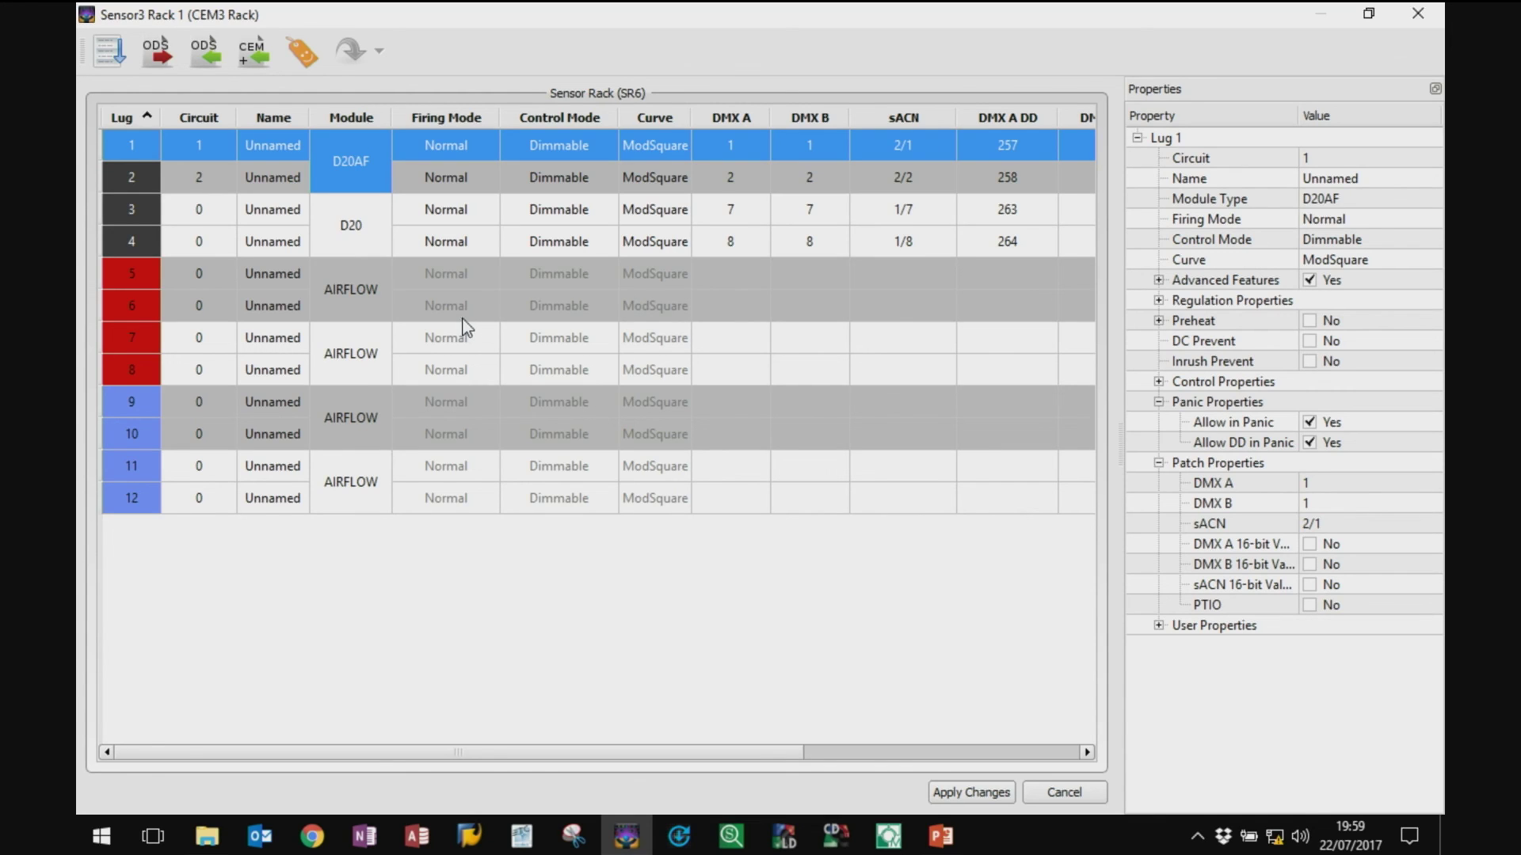
{"action": "left_click", "coordinate": [129, 244]}
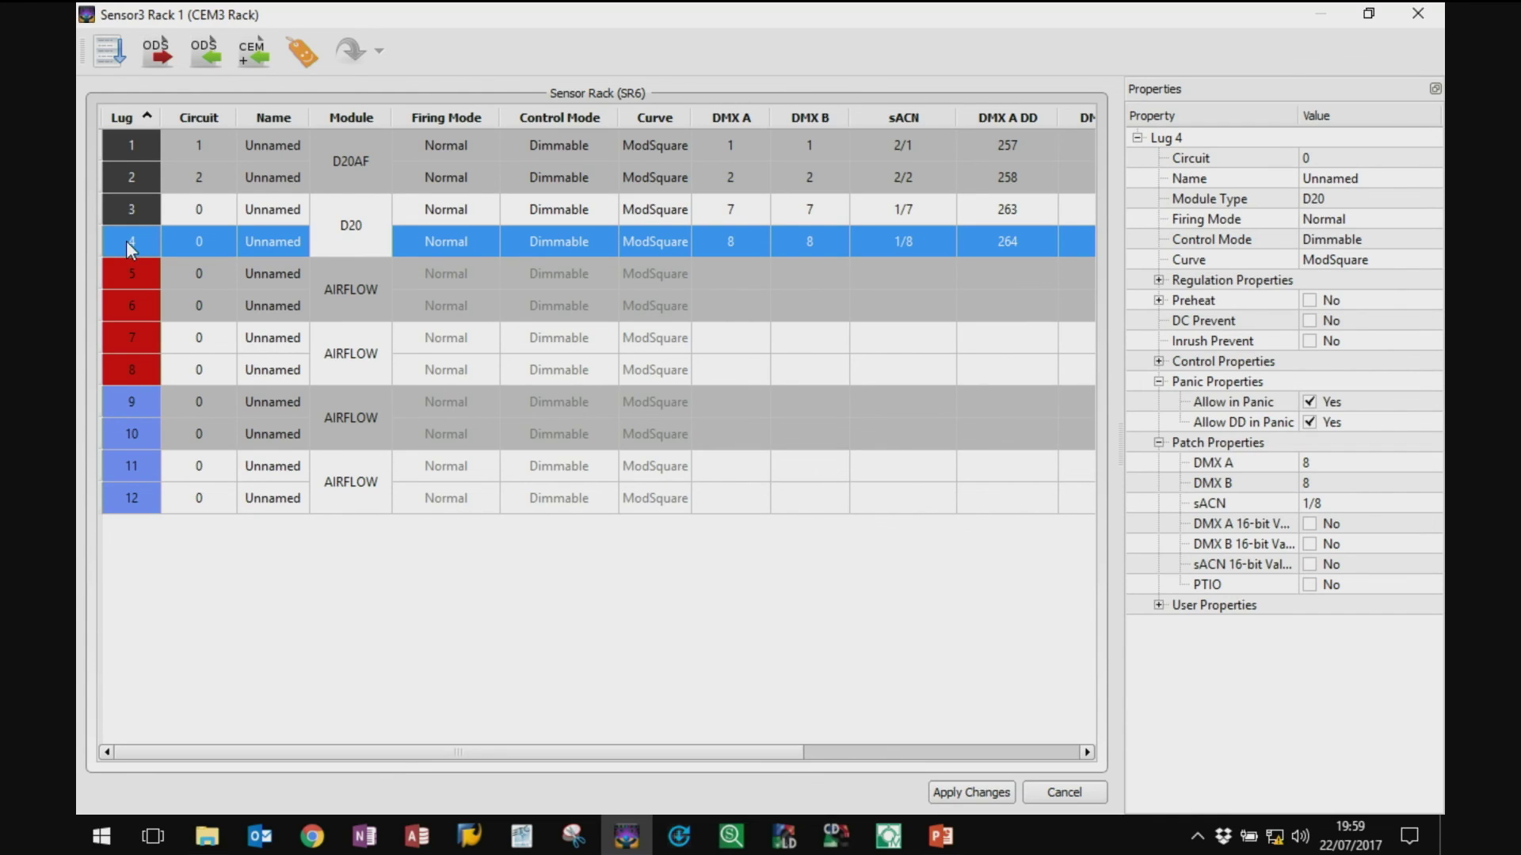
{"action": "left_click", "coordinate": [130, 209]}
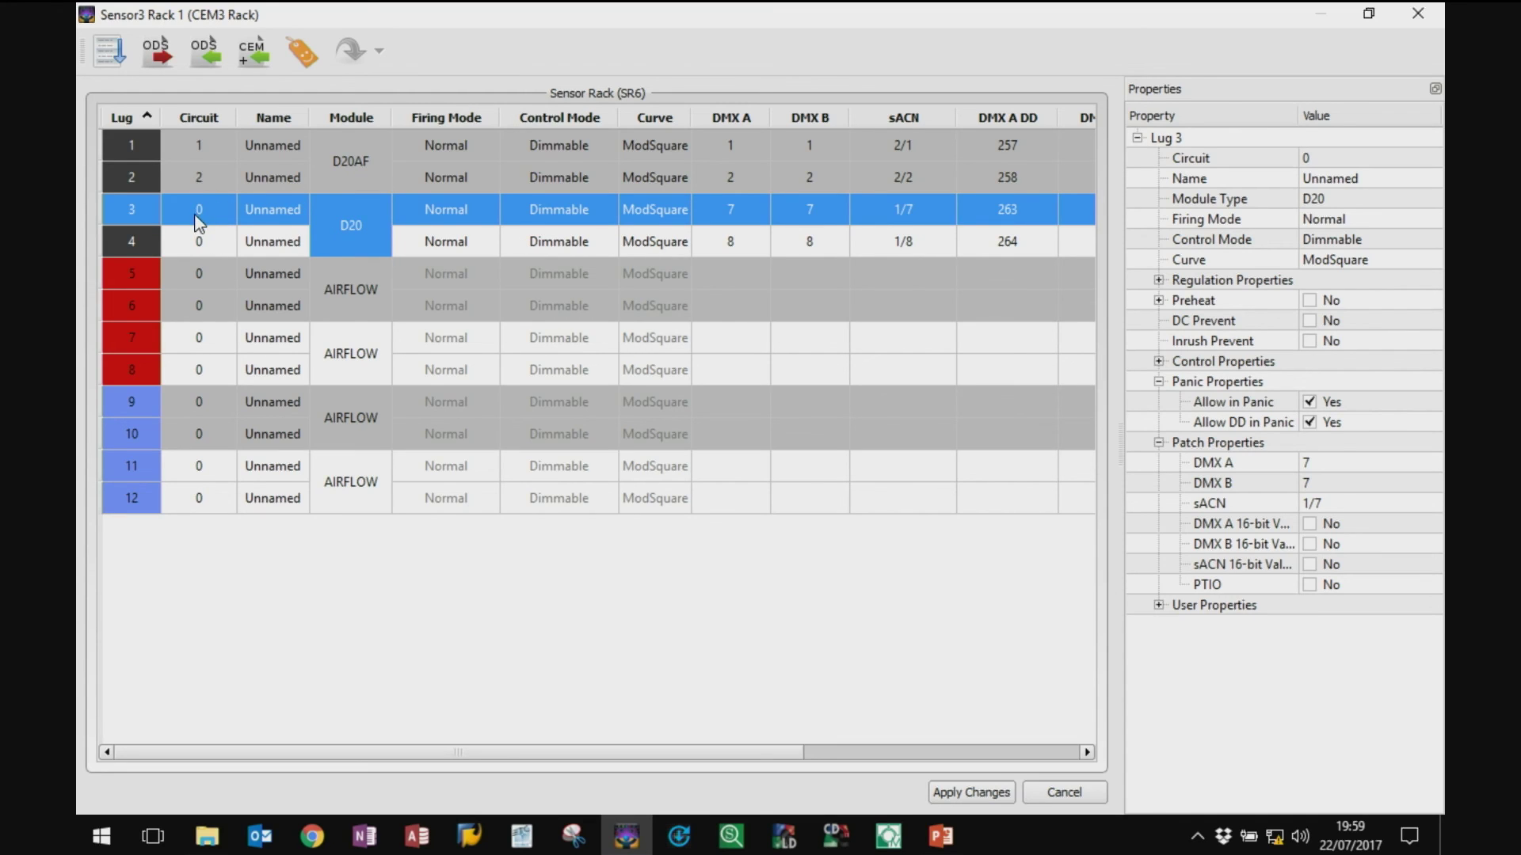
{"action": "mouse_move", "coordinate": [198, 222]}
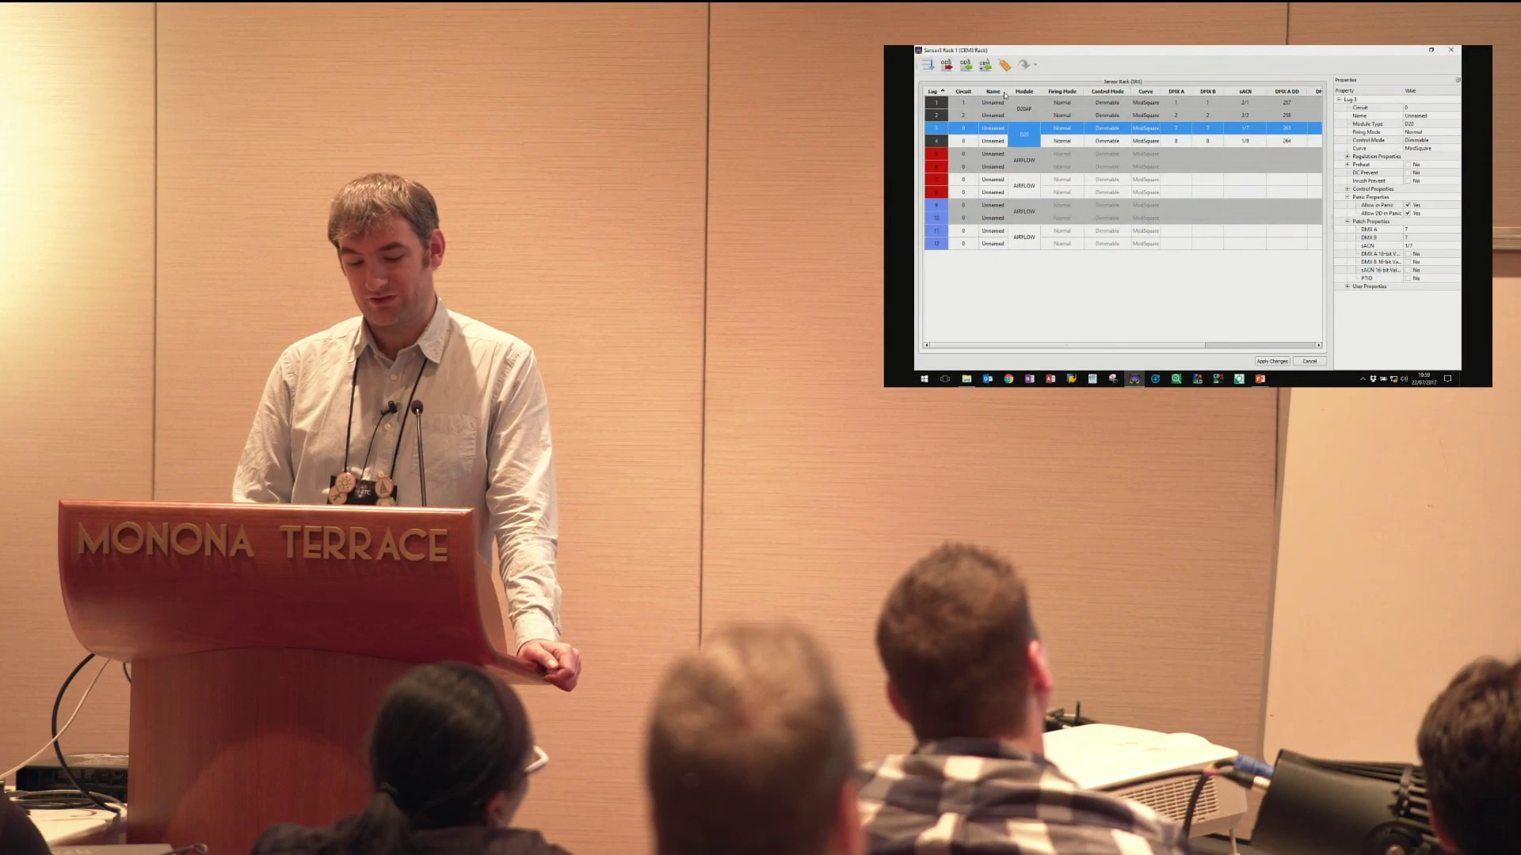
{"action": "left_click_drag", "start_coordinate": [1009, 91], "coordinate": [1022, 91]}
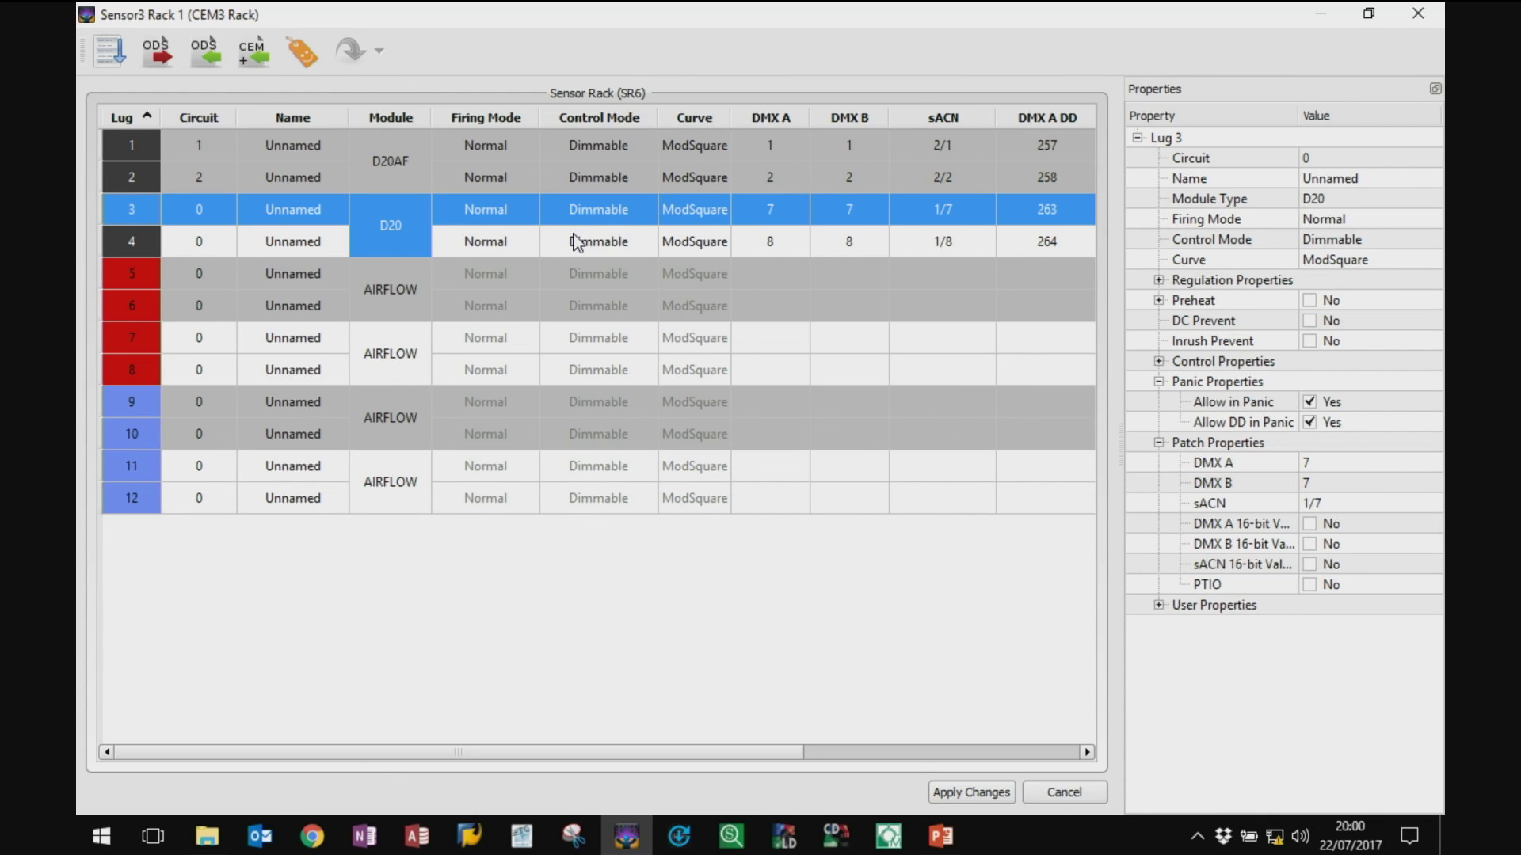
Step: Set the module of lugs 3 and 4 to the Thru Relay type TR20AF and check lug 3's control mode options
{"action": "left_click", "coordinate": [398, 228]}
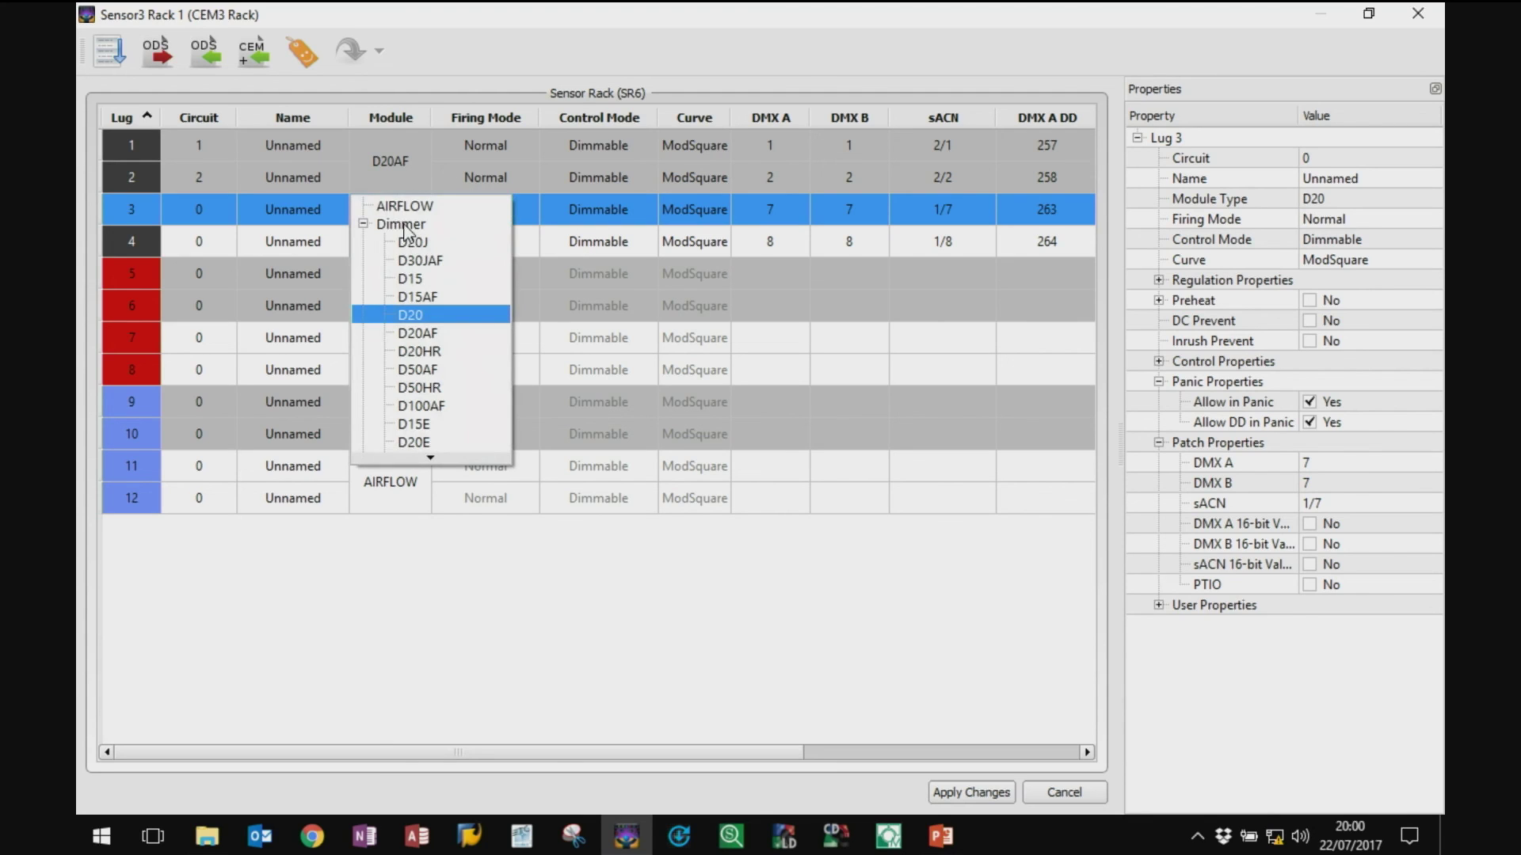
{"action": "left_click", "coordinate": [363, 224]}
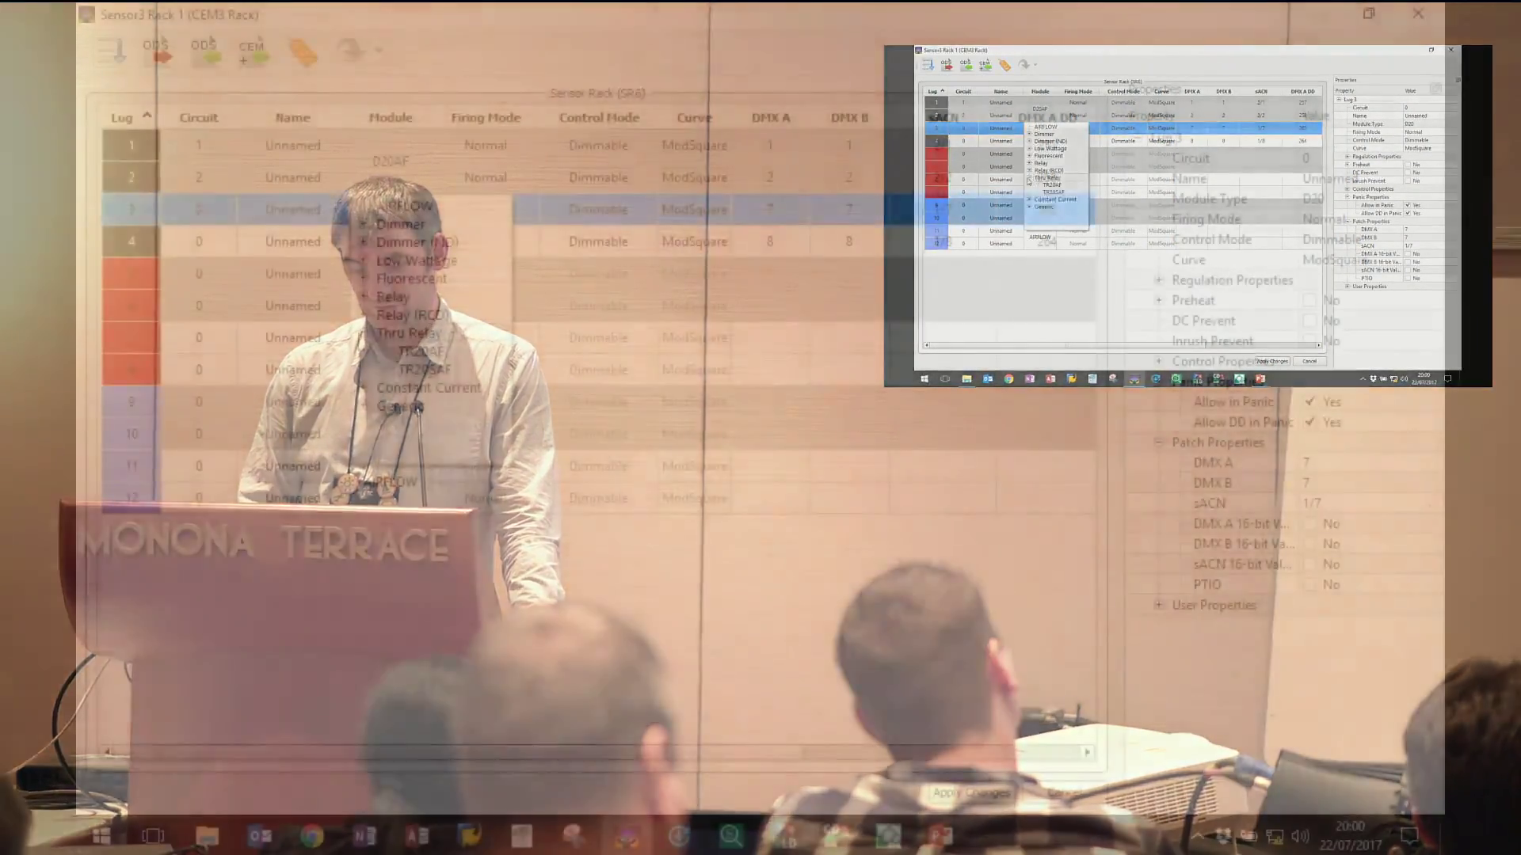
{"action": "double_click", "coordinate": [1041, 178]}
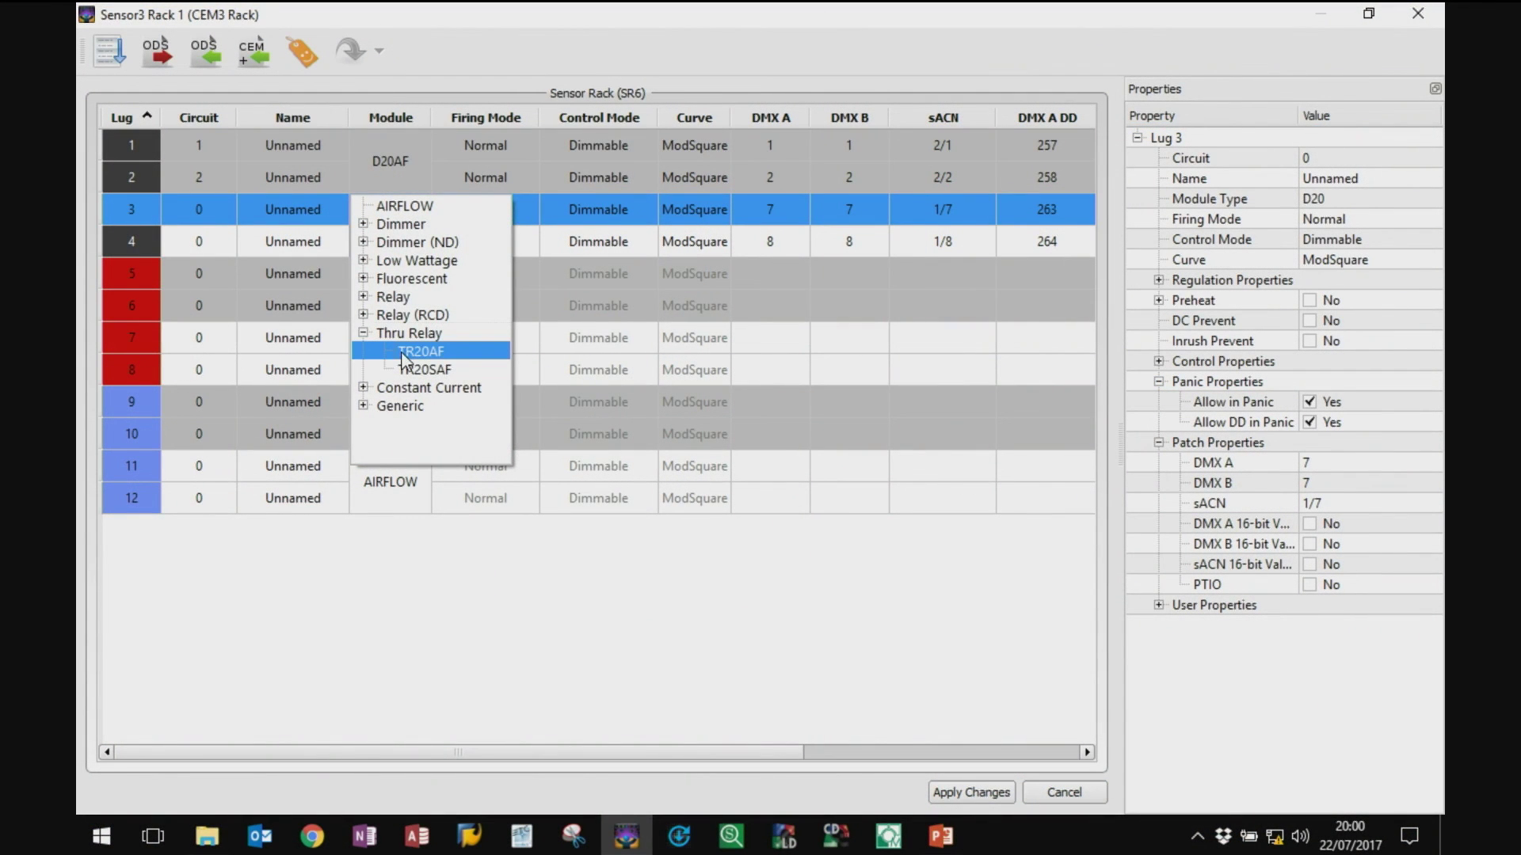
{"action": "left_click", "coordinate": [403, 350]}
{"action": "left_click", "coordinate": [429, 282]}
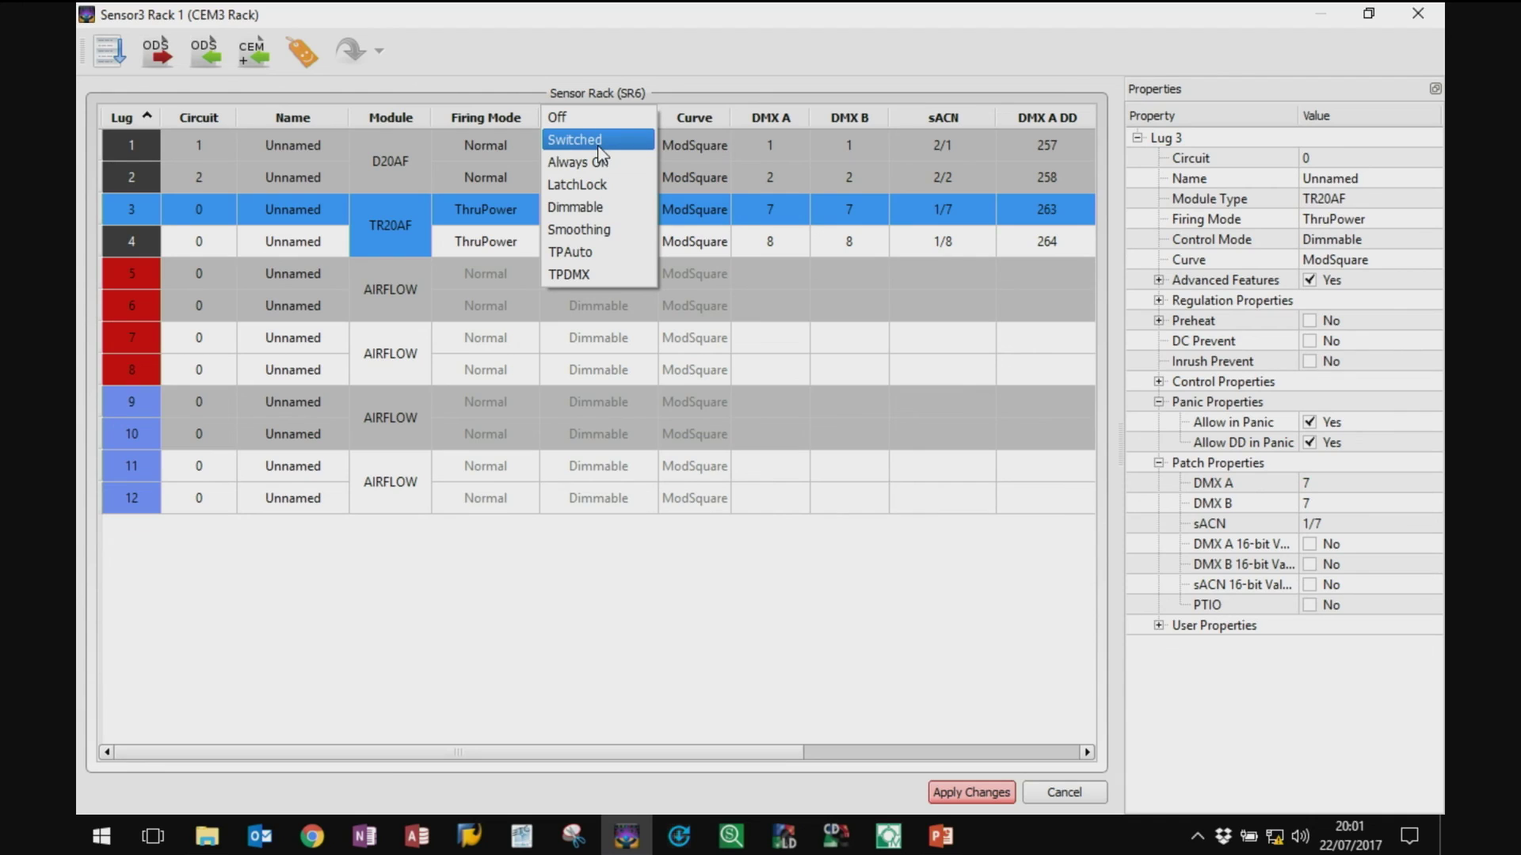
{"action": "left_click", "coordinate": [534, 5]}
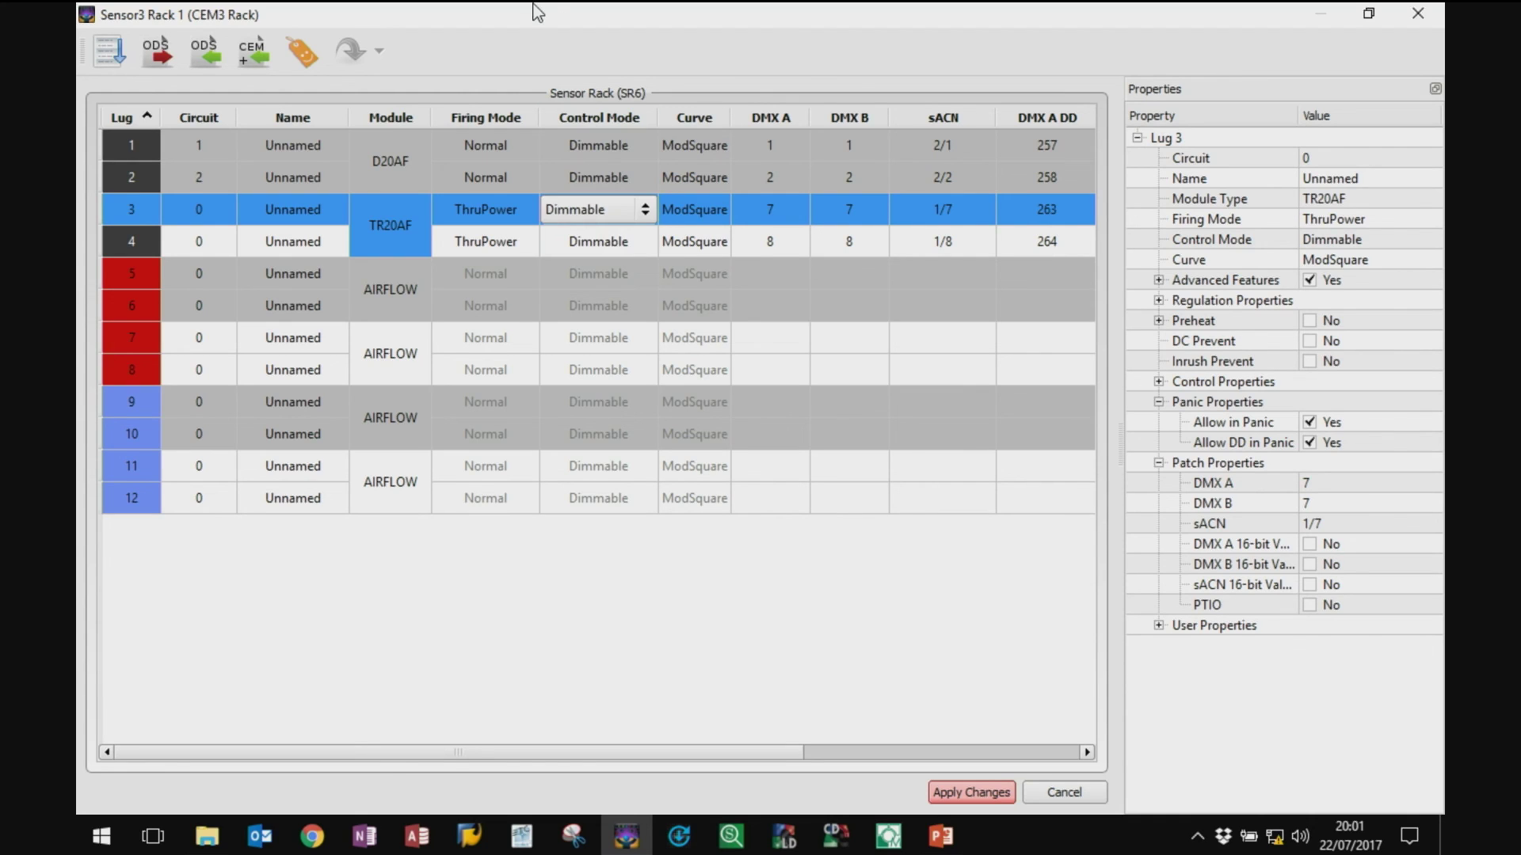
Step: Change the module of lugs 3 and 4 to the relay type R20AF
{"action": "left_click", "coordinate": [399, 214]}
{"action": "left_click", "coordinate": [399, 214]}
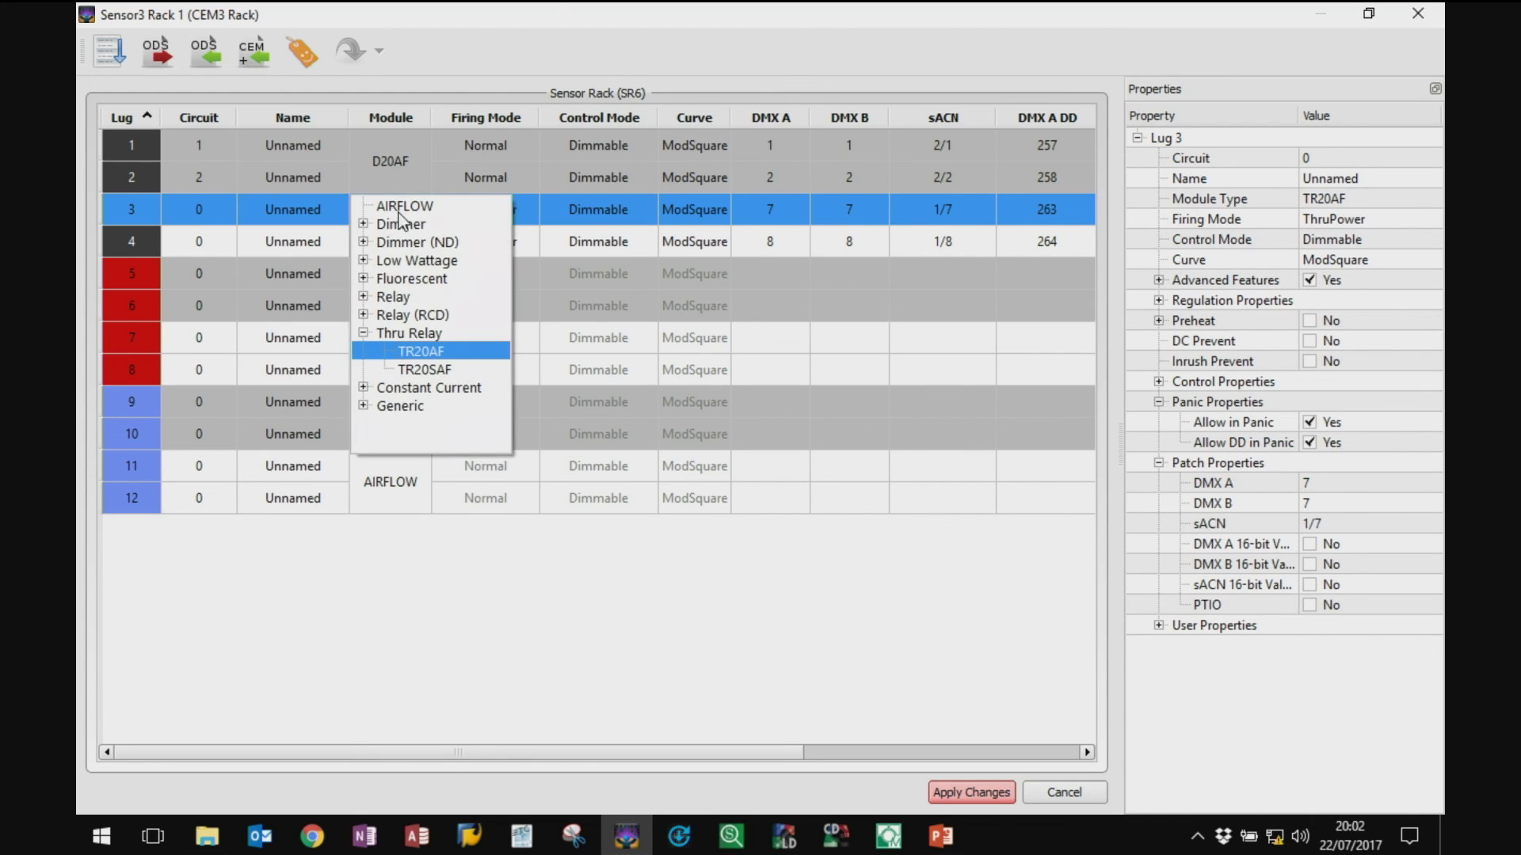
{"action": "left_click", "coordinate": [396, 297]}
{"action": "left_click", "coordinate": [417, 315]}
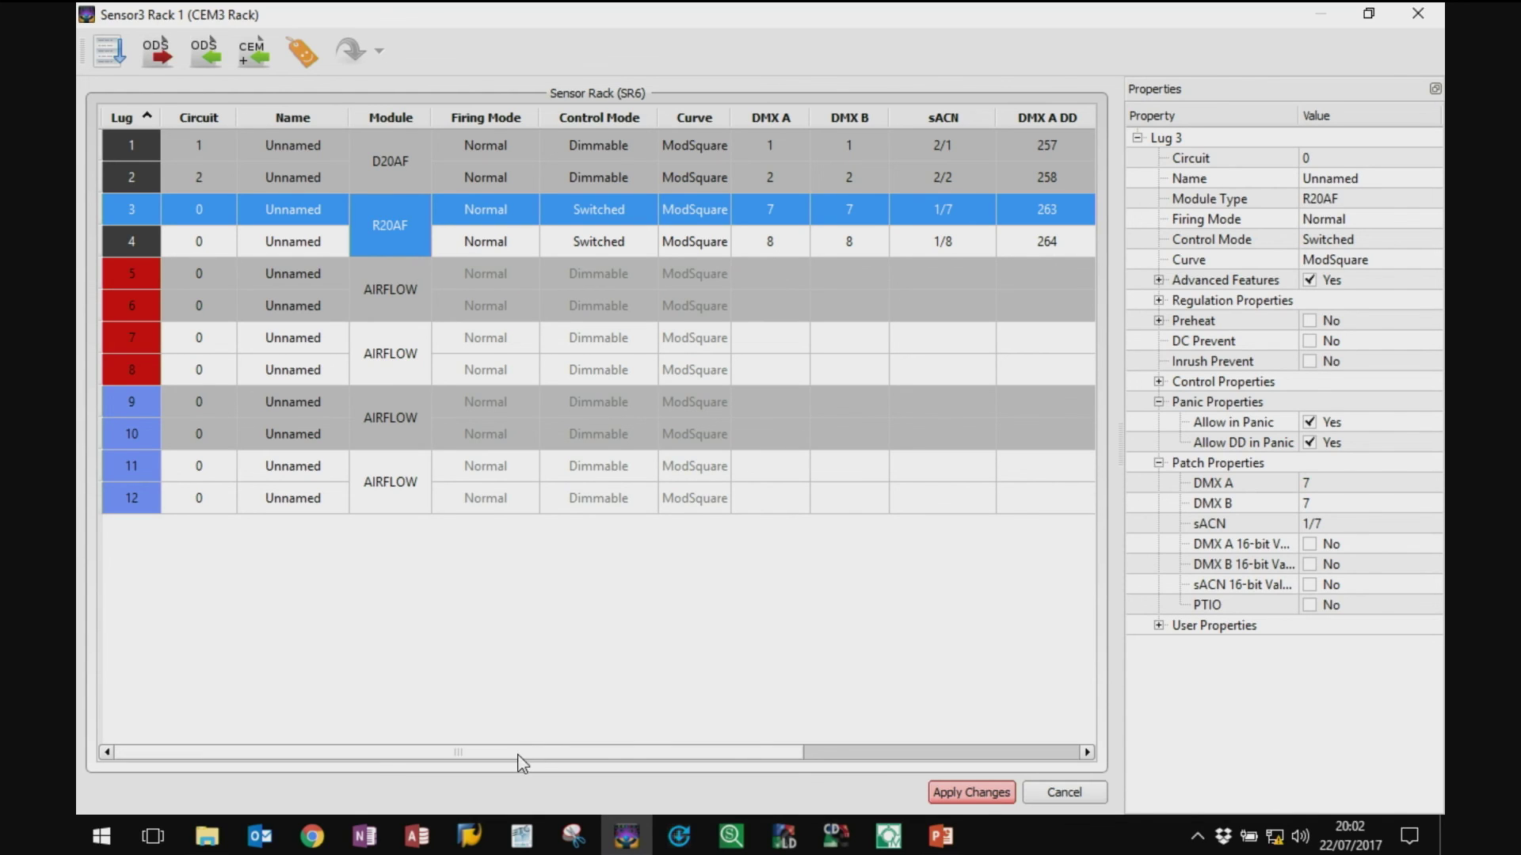
{"action": "left_click_drag", "start_coordinate": [520, 754], "coordinate": [887, 779]}
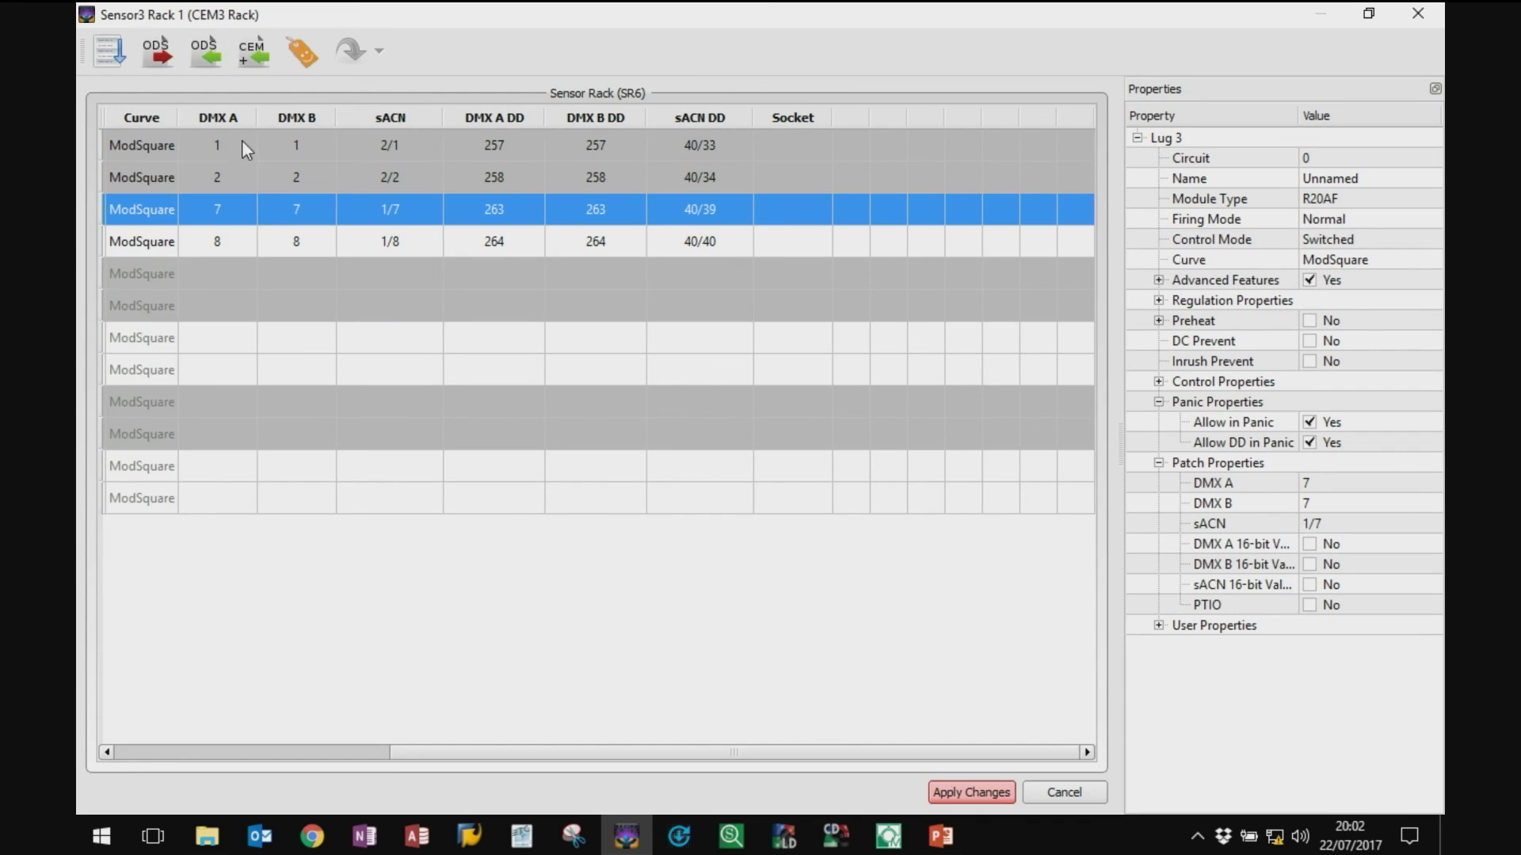
{"action": "left_click", "coordinate": [302, 52]}
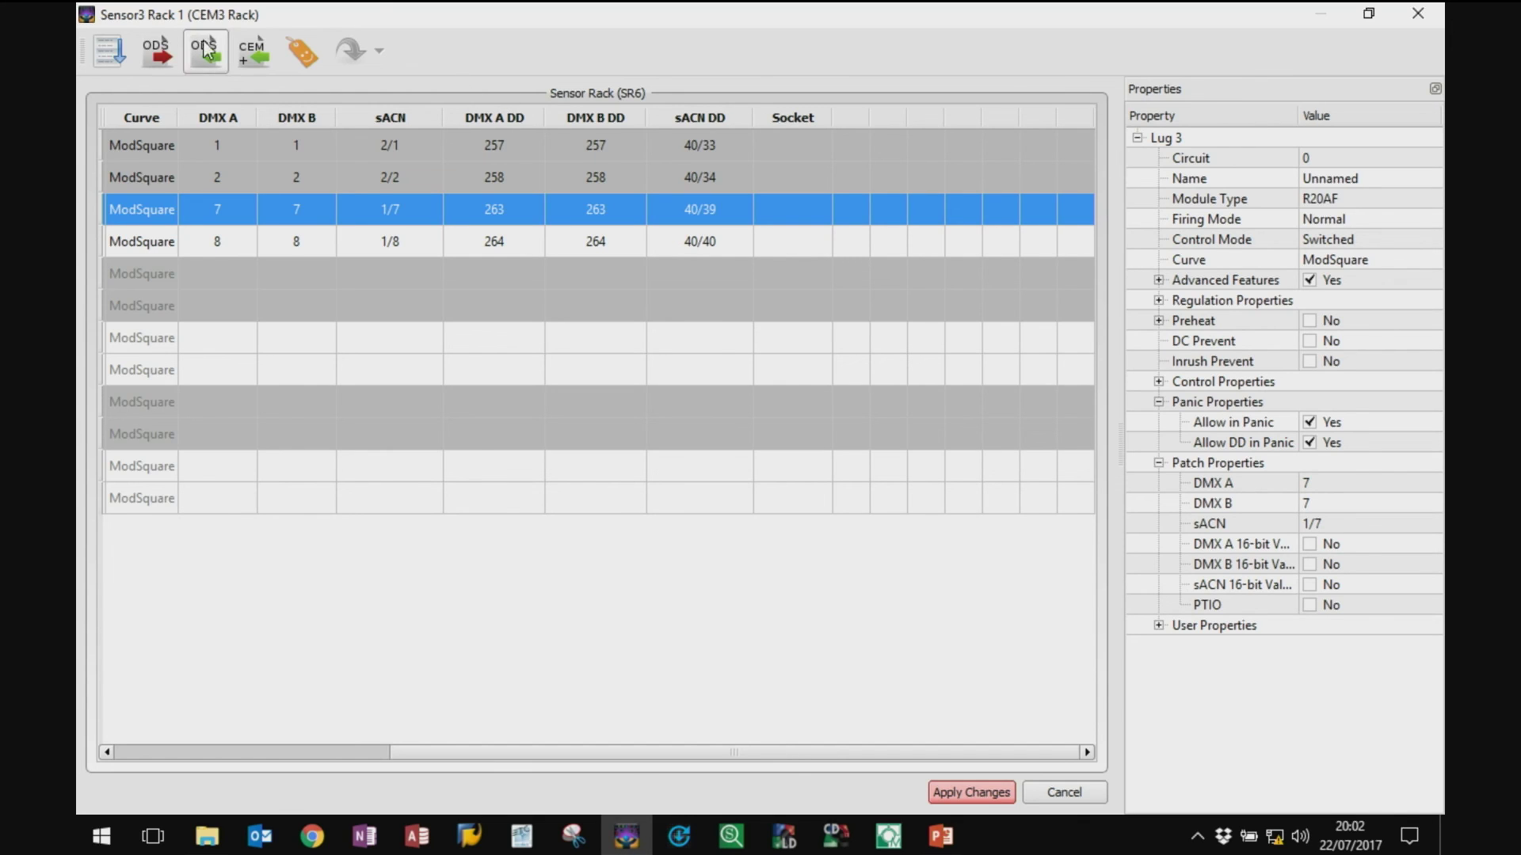
{"action": "left_click", "coordinate": [302, 51]}
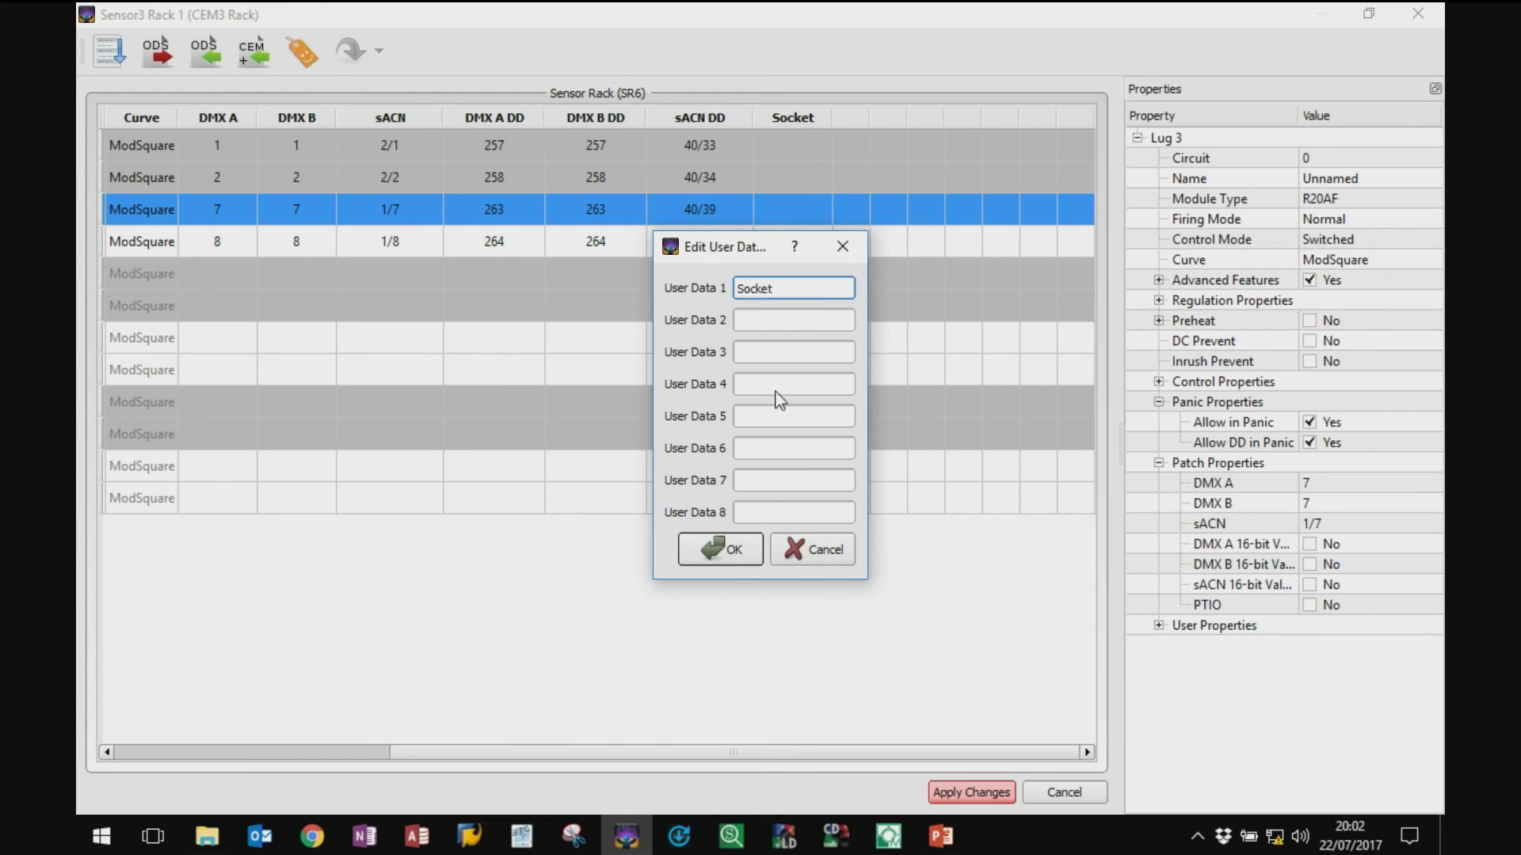
{"action": "left_click", "coordinate": [804, 555]}
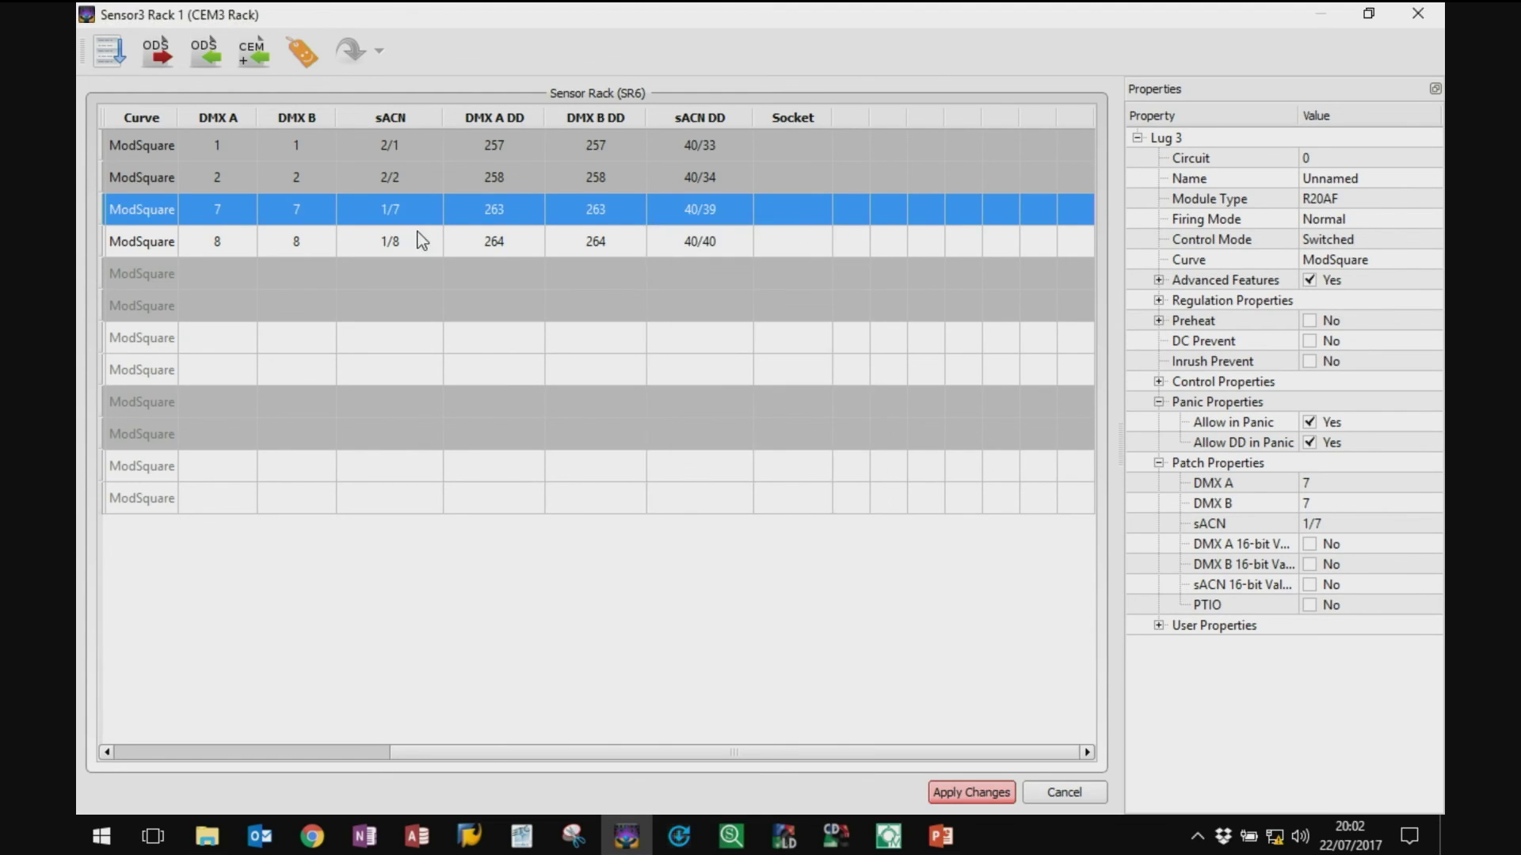
Step: Add a second user data column named Location to the Sensor3 rack table
{"action": "left_click", "coordinate": [295, 57]}
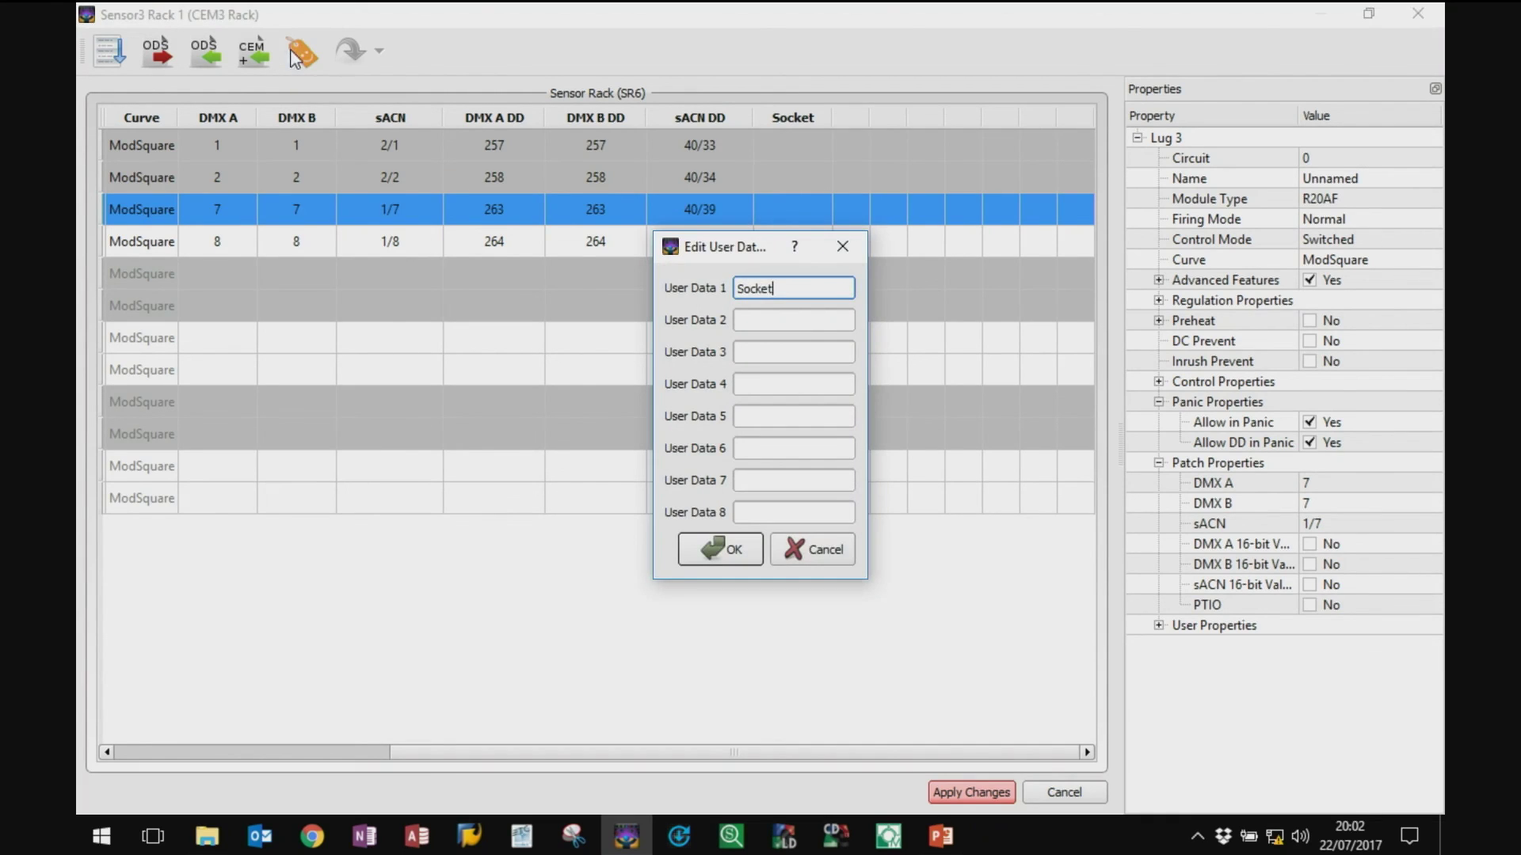
{"action": "left_click", "coordinate": [793, 321]}
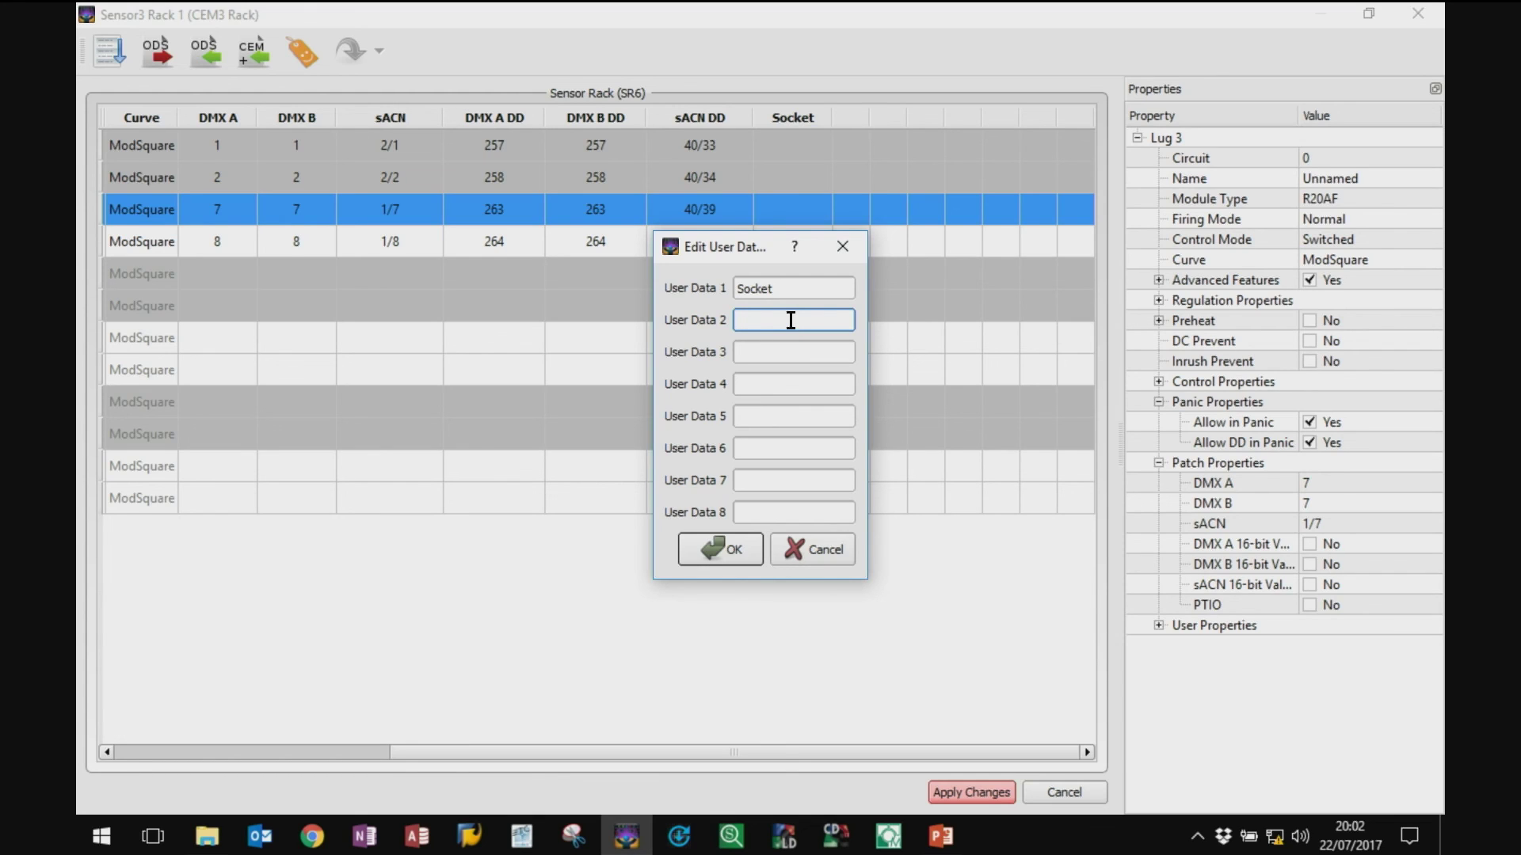
{"action": "type", "text": "Location"}
{"action": "left_click", "coordinate": [729, 546]}
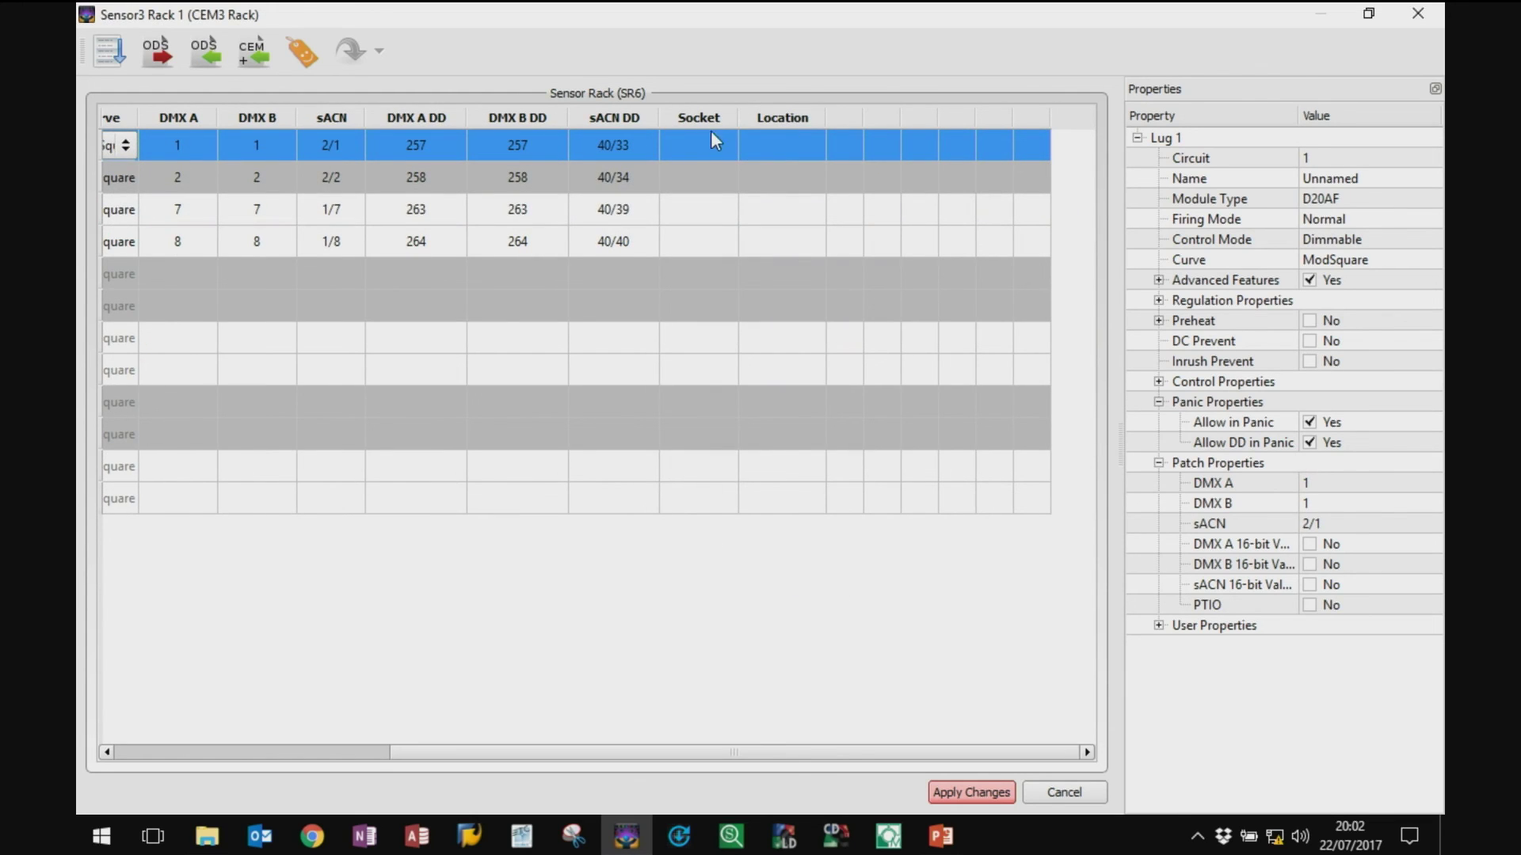